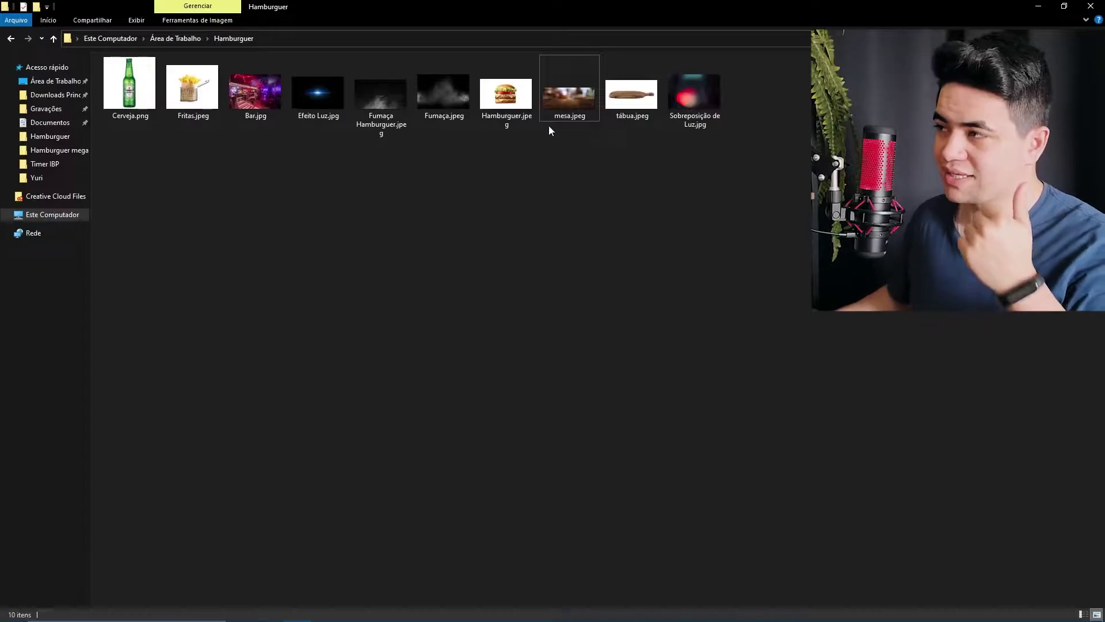
- Place mesa.jpeg from the Hamburguer folder on the blank canvas, scaled to about 74% and aligned with the bottom edge
left_click_drag(580, 99, 510, 315)
key("alt+Tab")
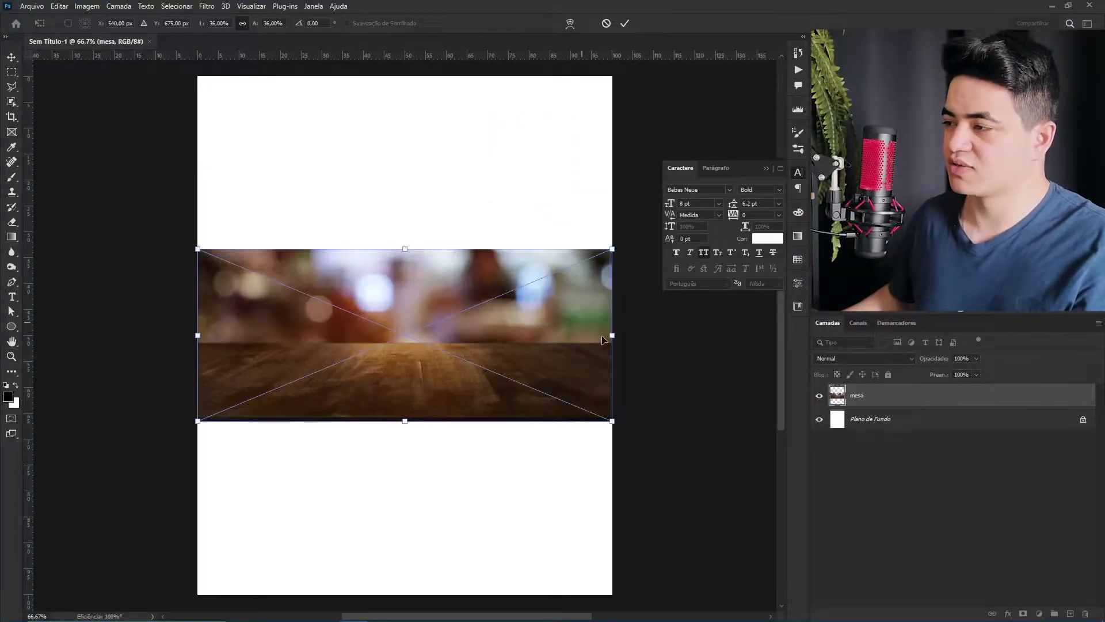
left_click_drag(613, 335, 738, 335)
left_click_drag(531, 316, 493, 385)
left_click_drag(405, 316, 413, 239)
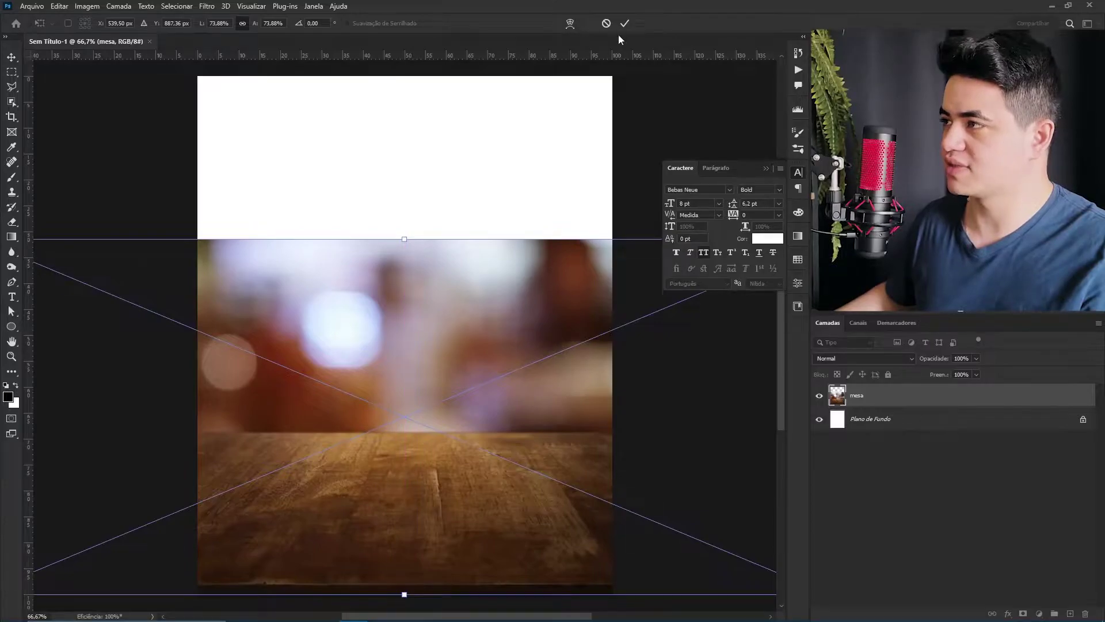
key("Return")
key("z")
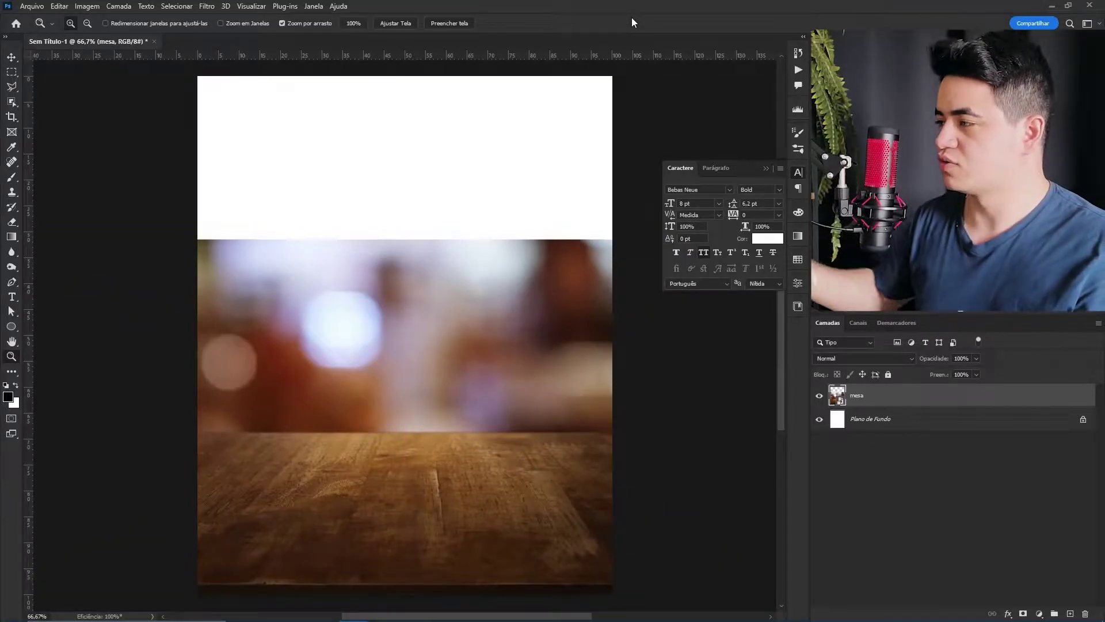
- Enlarge the table image slightly while keeping its lower edge on the bottom of the canvas
left_click_drag(432, 338, 424, 341)
left_click_drag(484, 399, 423, 346)
key("ctrl+t")
left_click_drag(415, 214, 416, 134)
key("ctrl+z")
left_click_drag(416, 214, 424, 123)
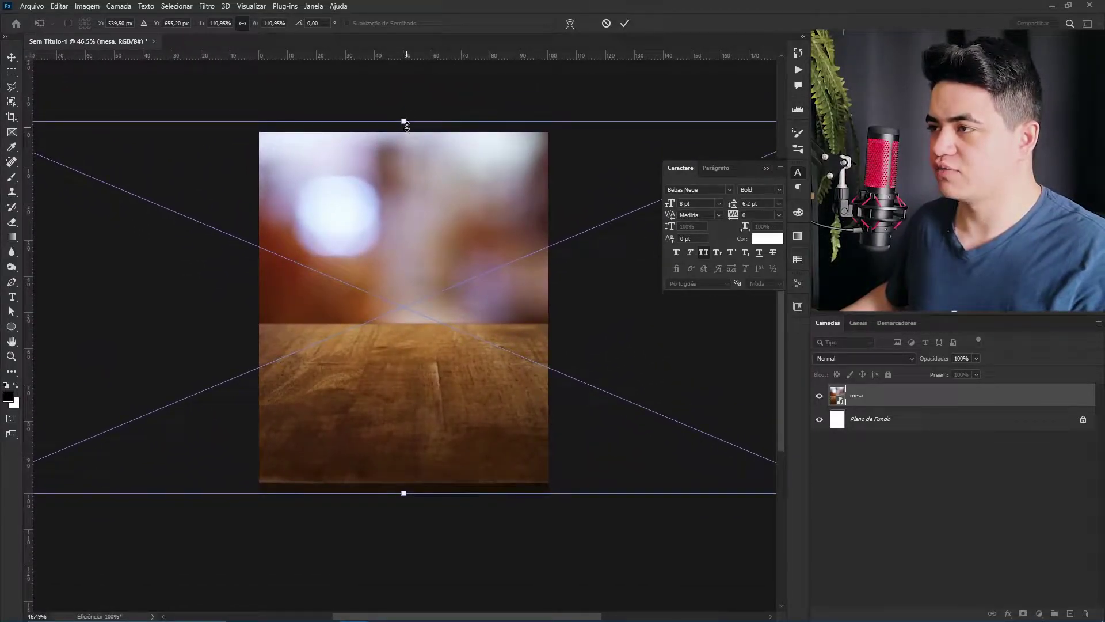
left_click_drag(405, 120, 414, 219)
left_click(623, 24)
- Draw a closed four-sided black shape with the Pen tool over the tabletop, following its back edge and extending beyond the canvas
key("z")
left_click_drag(600, 61, 531, 56)
left_click_drag(408, 386, 453, 364)
left_click_drag(455, 356, 326, 334)
left_click_drag(429, 340, 407, 314)
key("m")
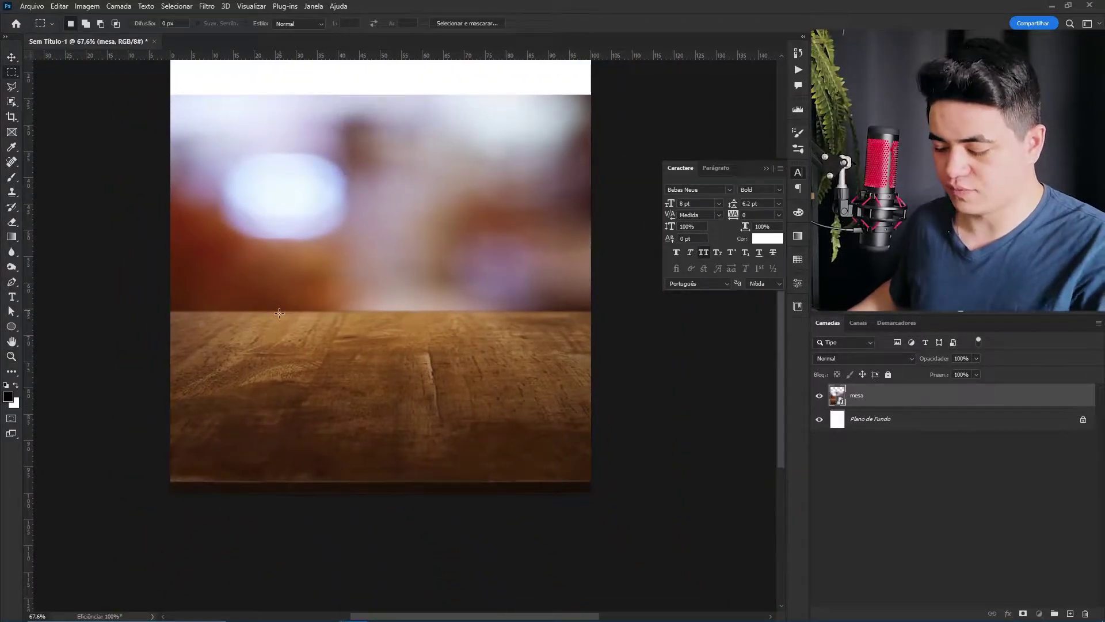
key("p")
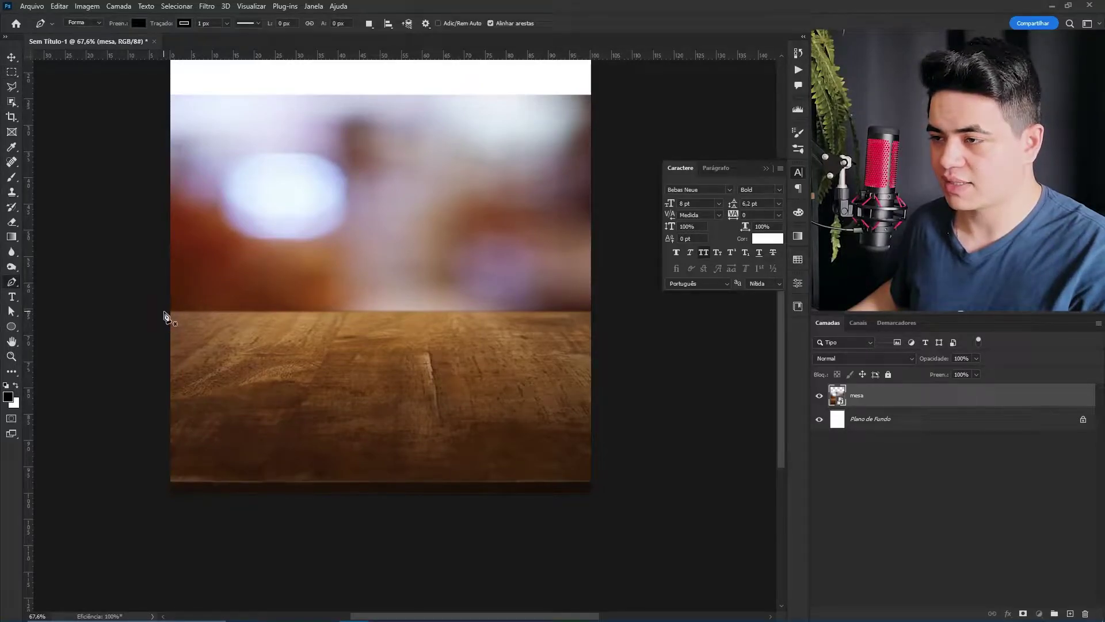
left_click(164, 311)
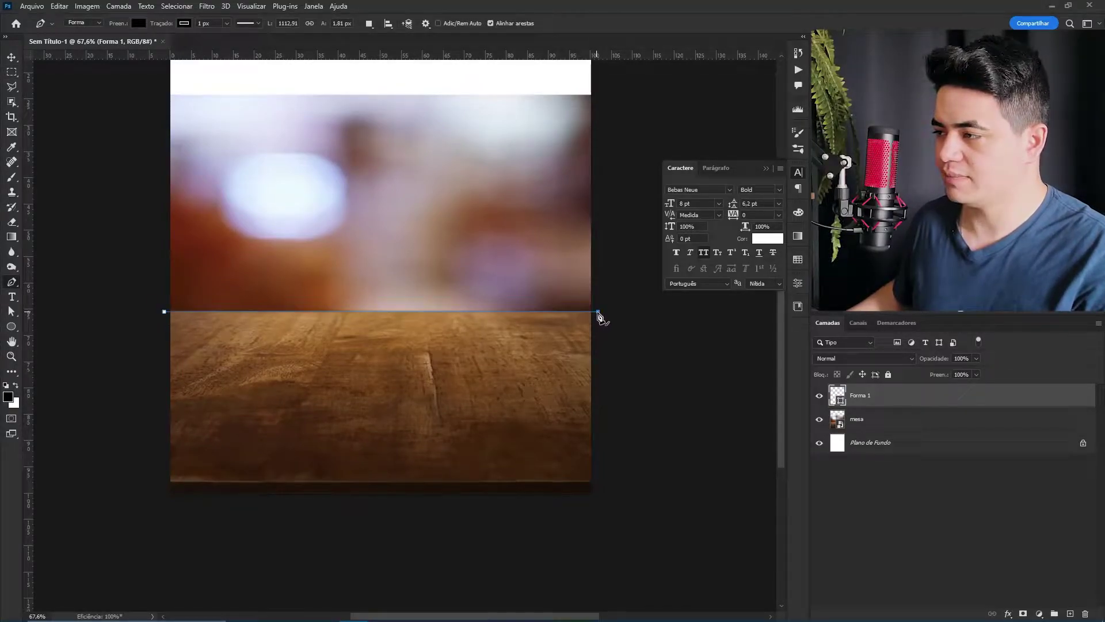
left_click(687, 565)
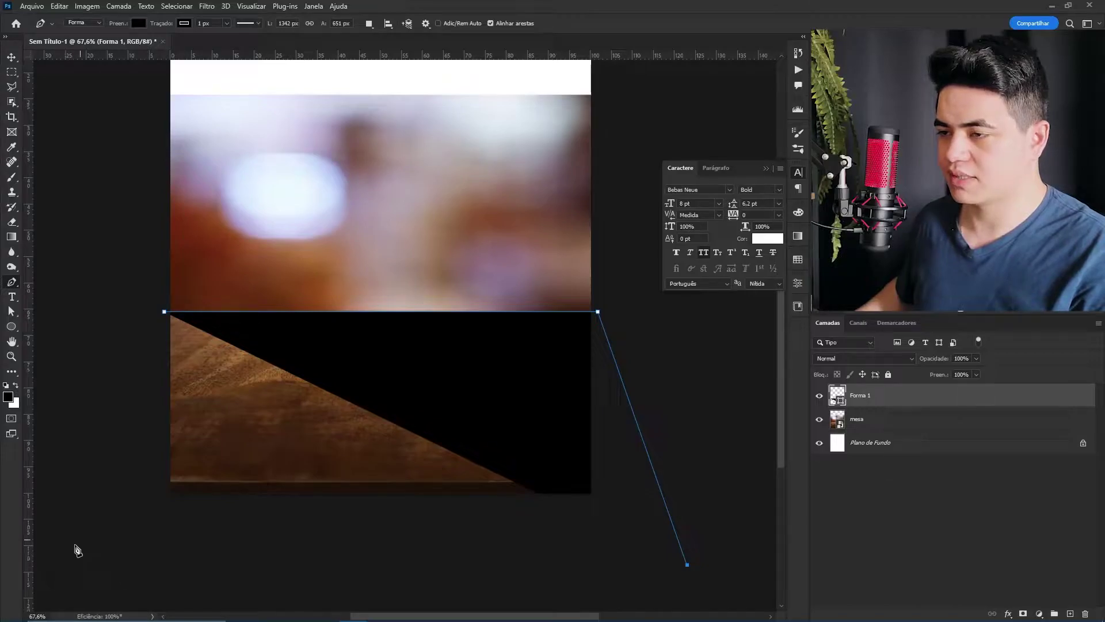
left_click(74, 548)
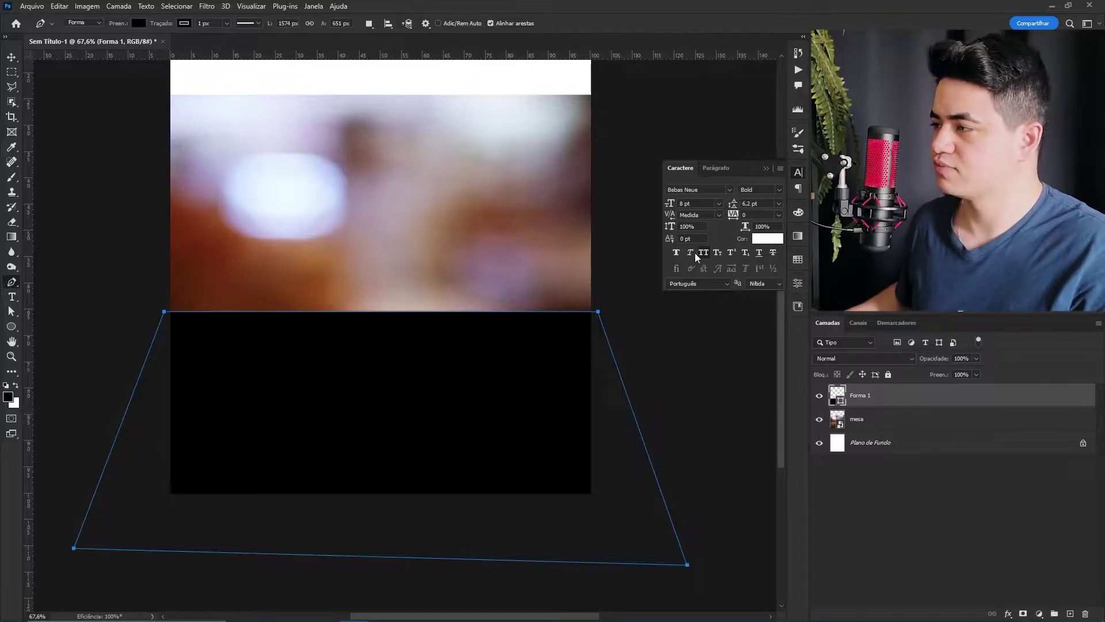
left_click(765, 167)
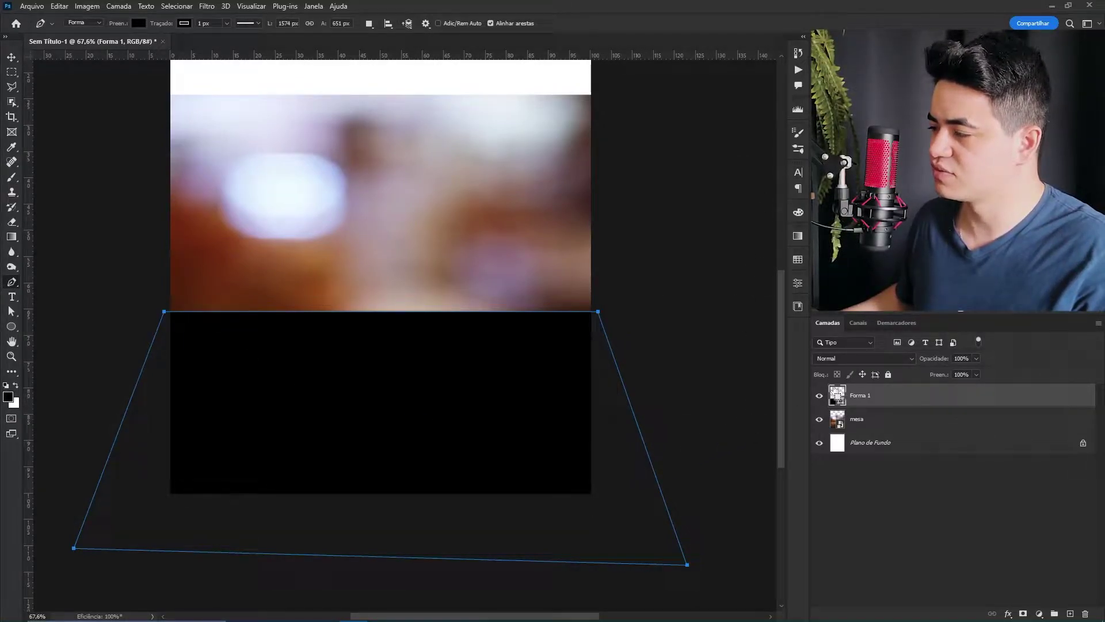
- Load the pen shape as a selection, hide the shape, and mask the mesa layer so only the tabletop is kept
left_click(823, 396)
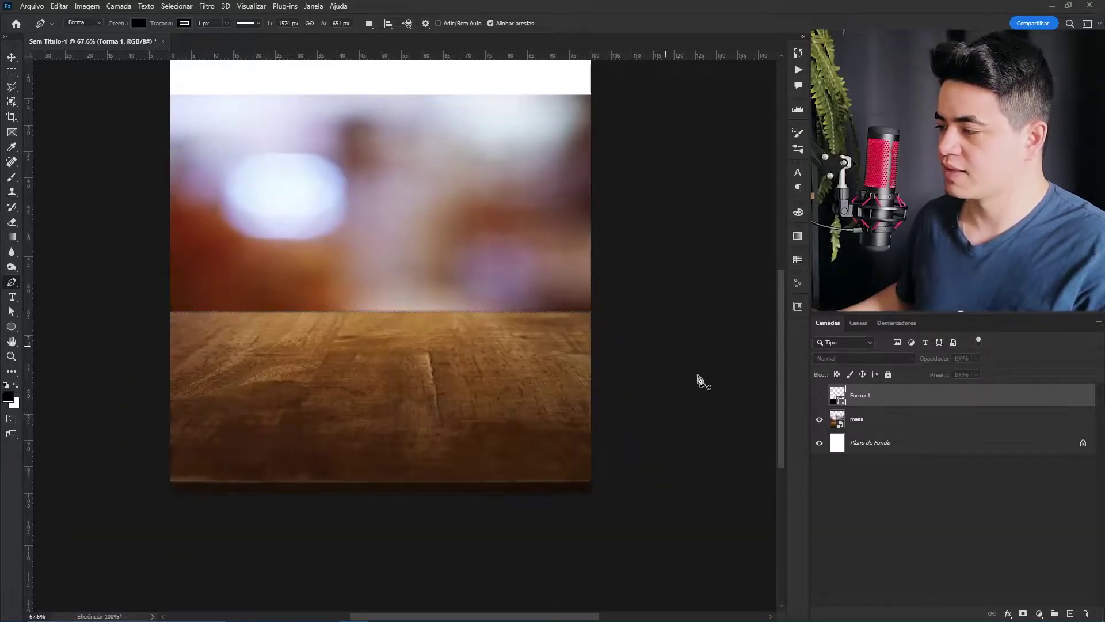
left_click(820, 396)
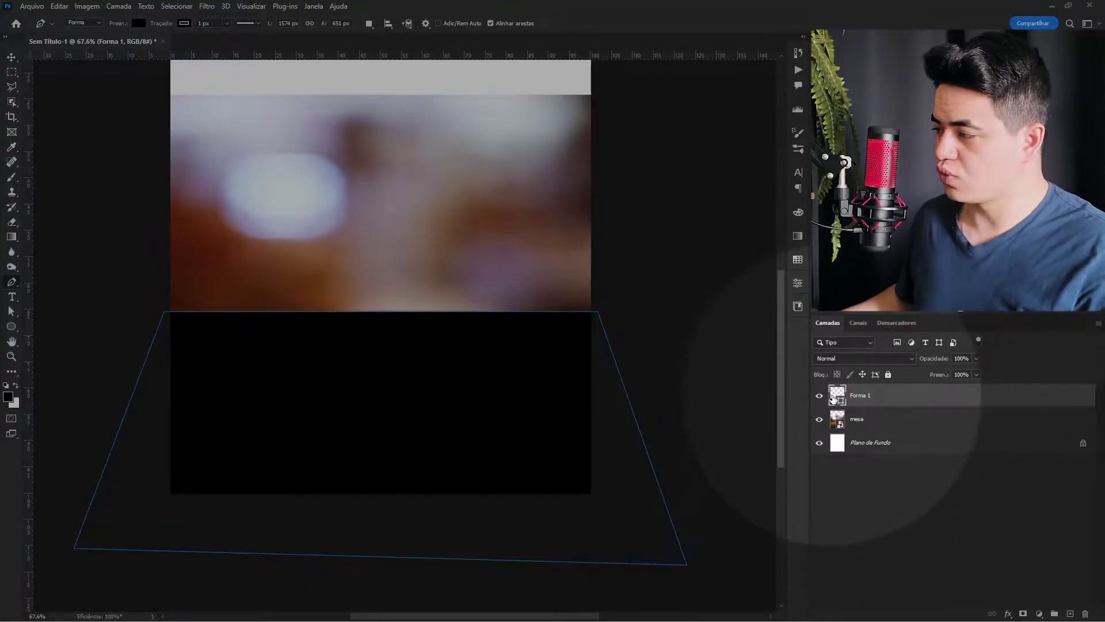
left_click(834, 397, "ctrl")
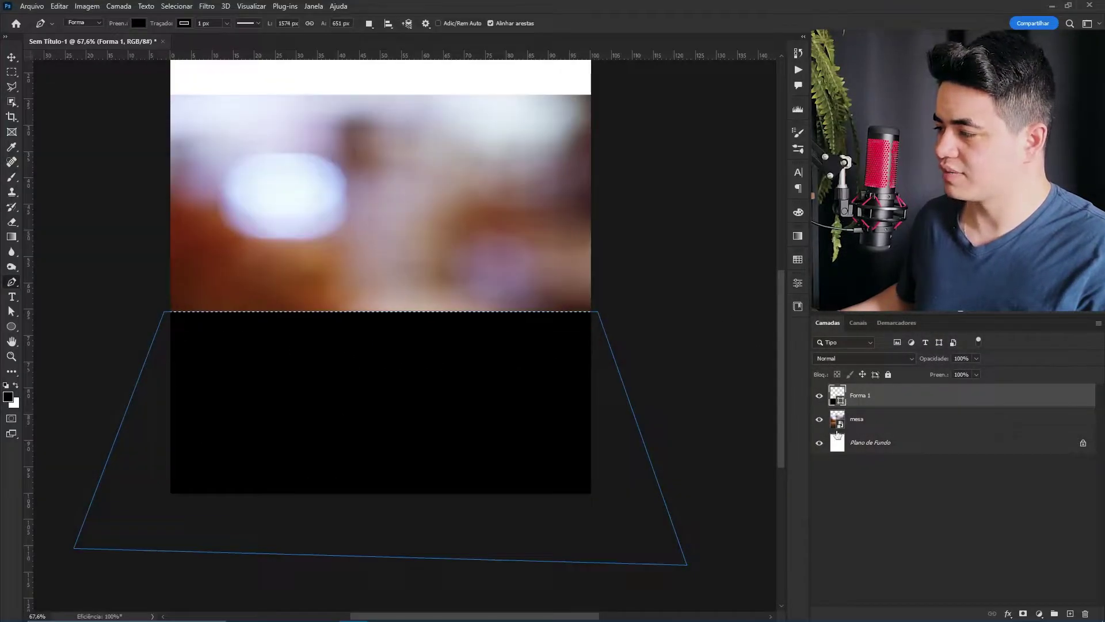
left_click(819, 395)
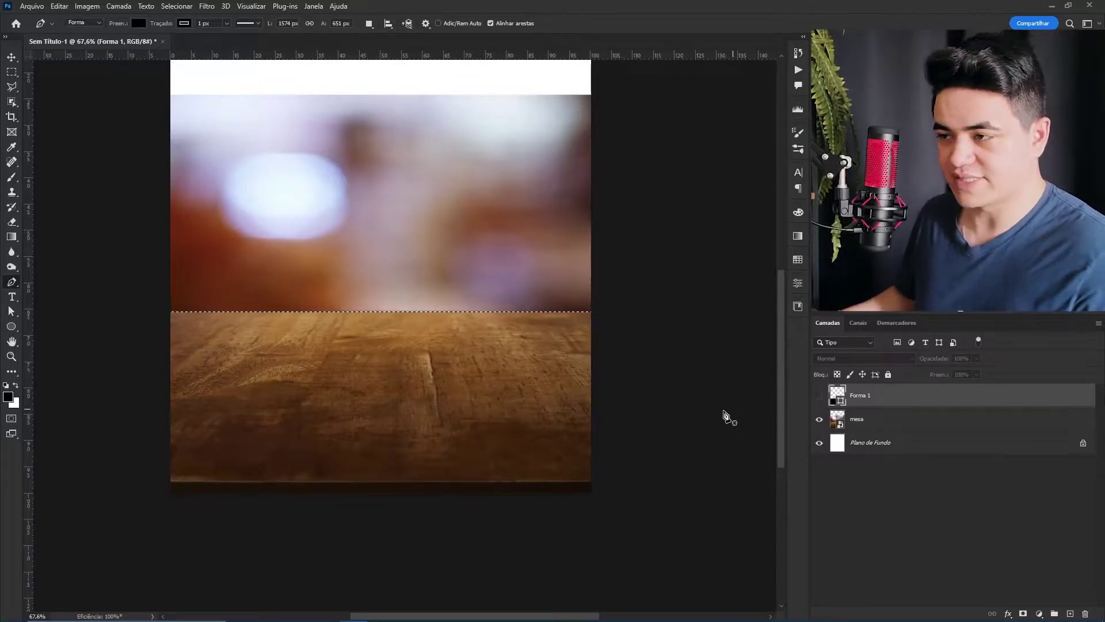
left_click(920, 423)
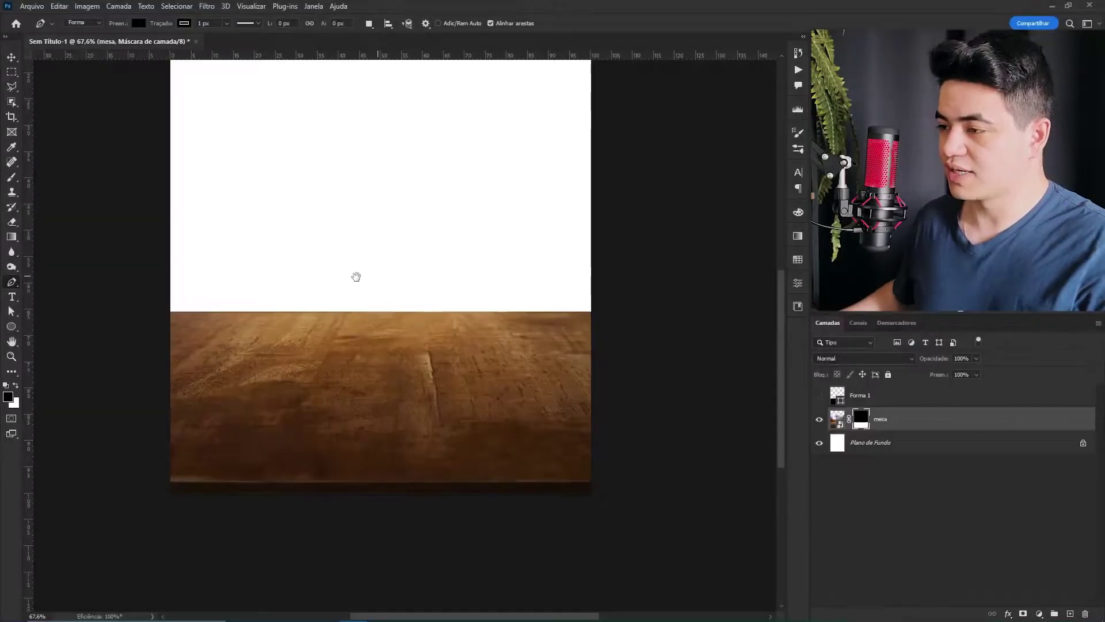
- Soften the tabletop's cut edge by setting the feather of the mesa layer mask to 1.6 px
left_click_drag(355, 276, 352, 305)
key("z")
left_click_drag(357, 343, 507, 339)
left_click_drag(403, 318, 423, 357)
key("ctrl")
key("ctrl")
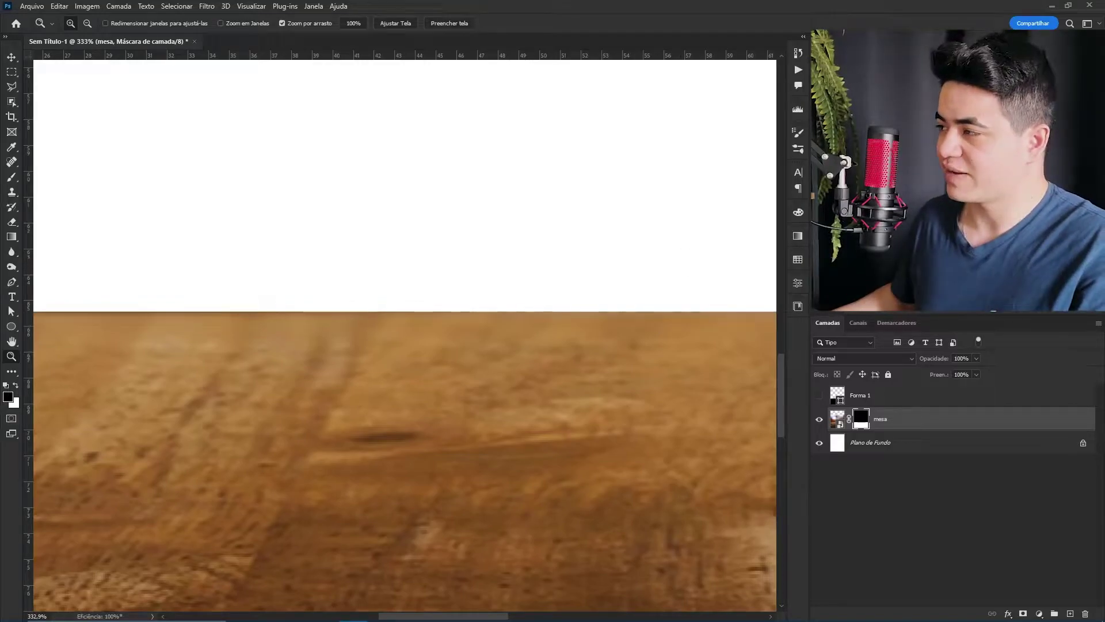
left_click(838, 419)
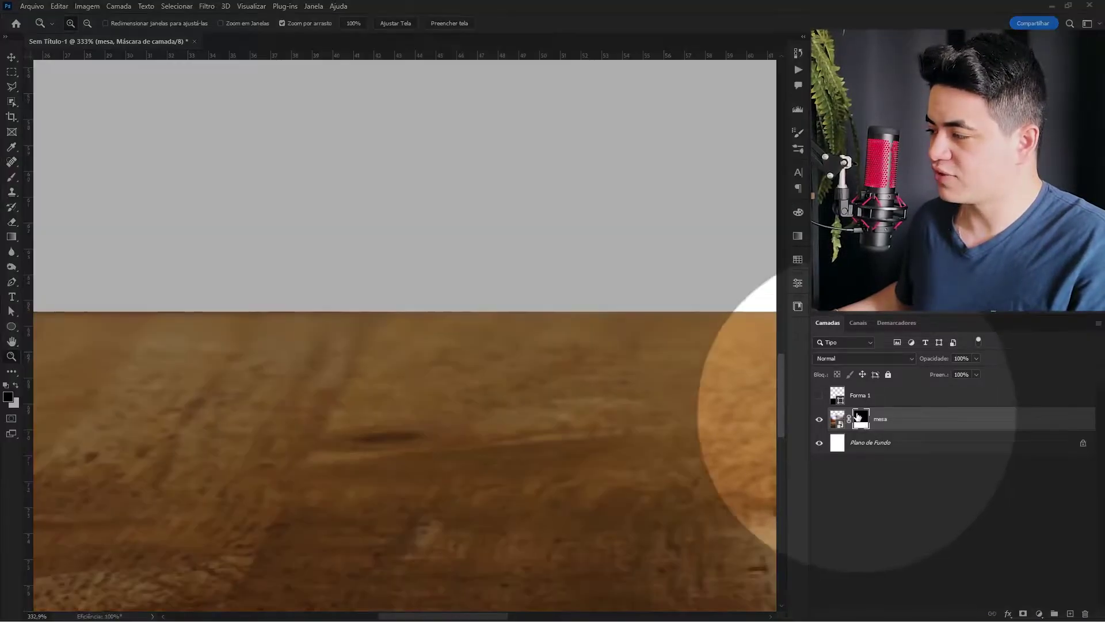
left_click(858, 423)
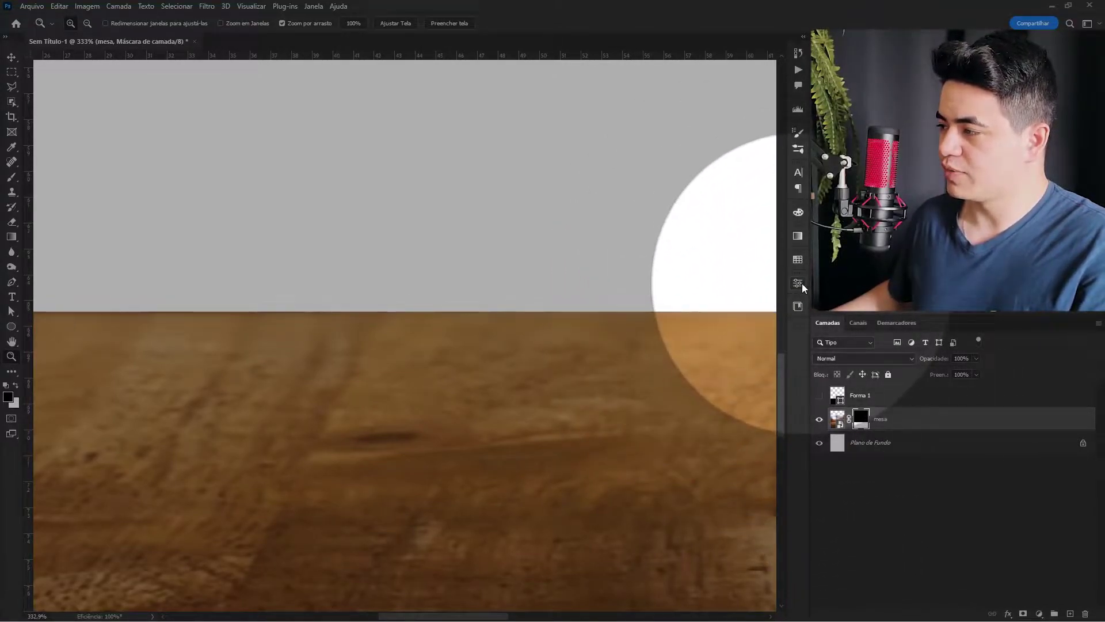
left_click(798, 283)
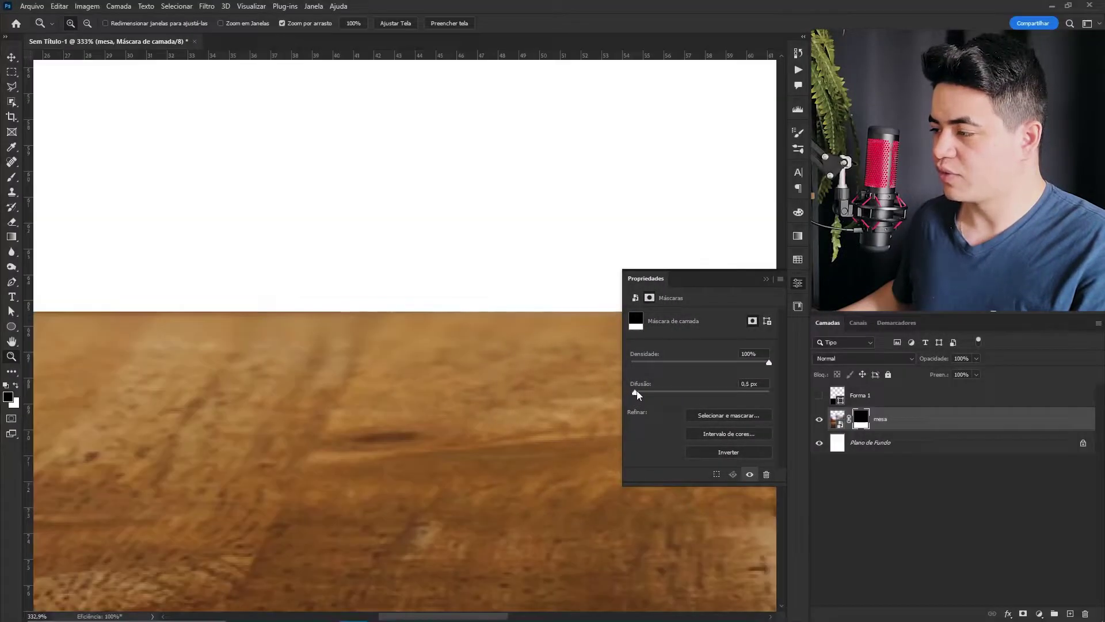
left_click_drag(631, 392, 643, 393)
scroll(442, 387, "down", 10)
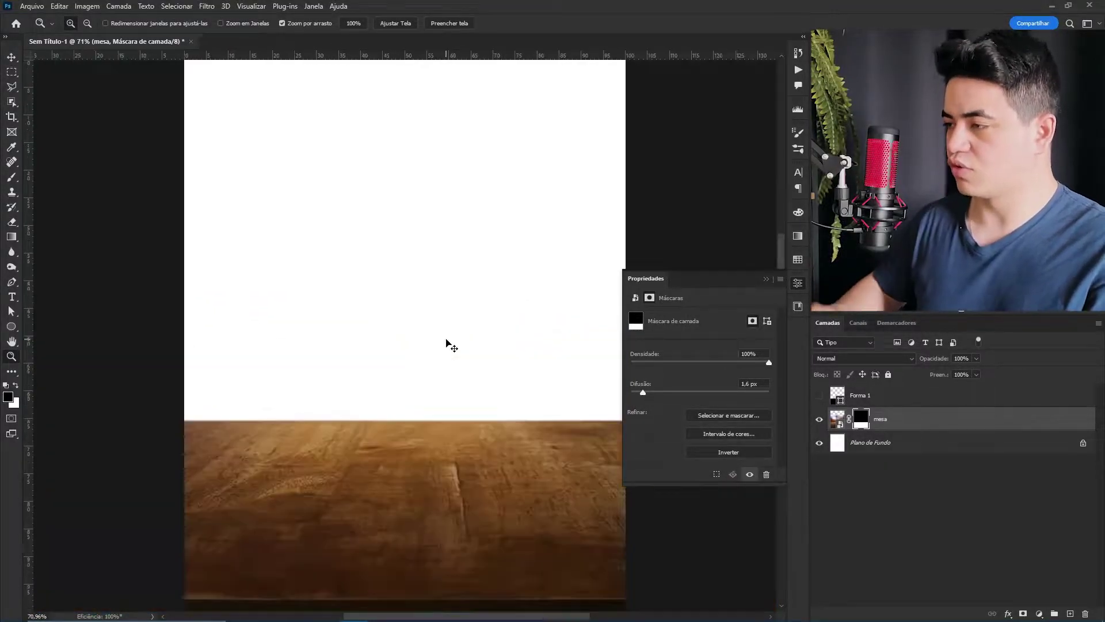
left_click(766, 279)
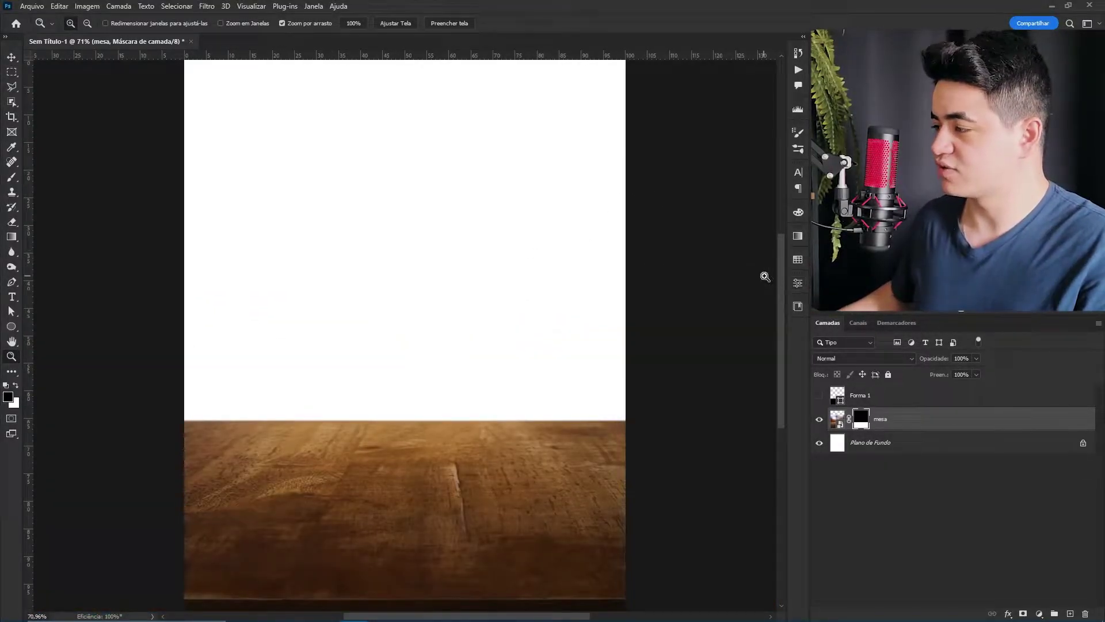
- Delete the hidden pen shape layer above the table
left_click(921, 395)
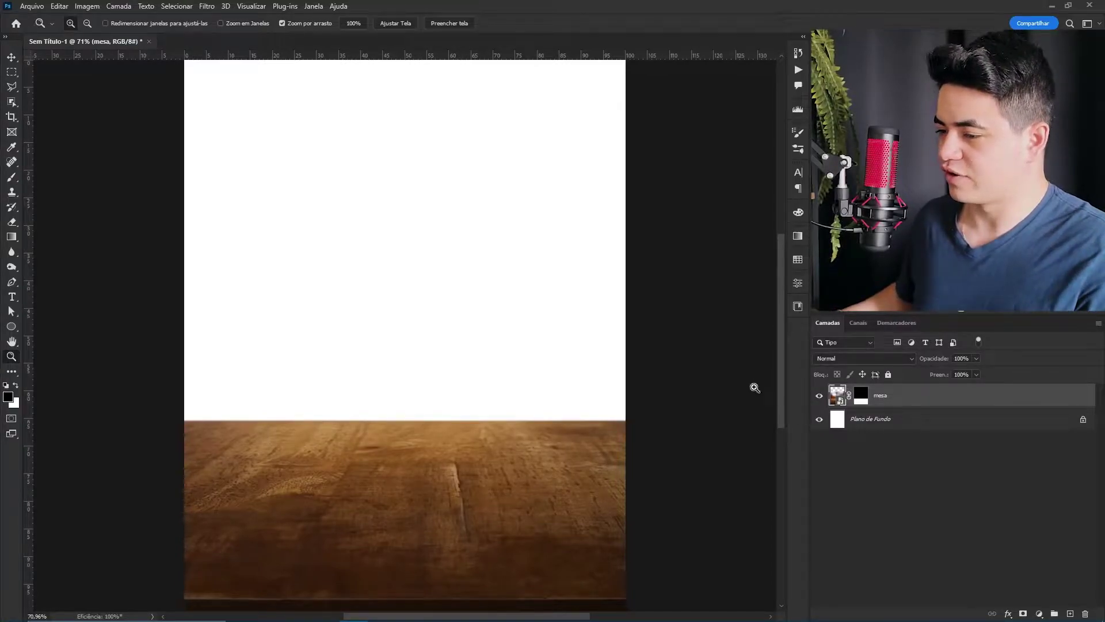
key("alt+Tab")
key("alt+Tab")
- Place Bar.jpg behind the table, scaled to about 52% and shifted left so it fills the area above the tabletop
left_click(935, 424)
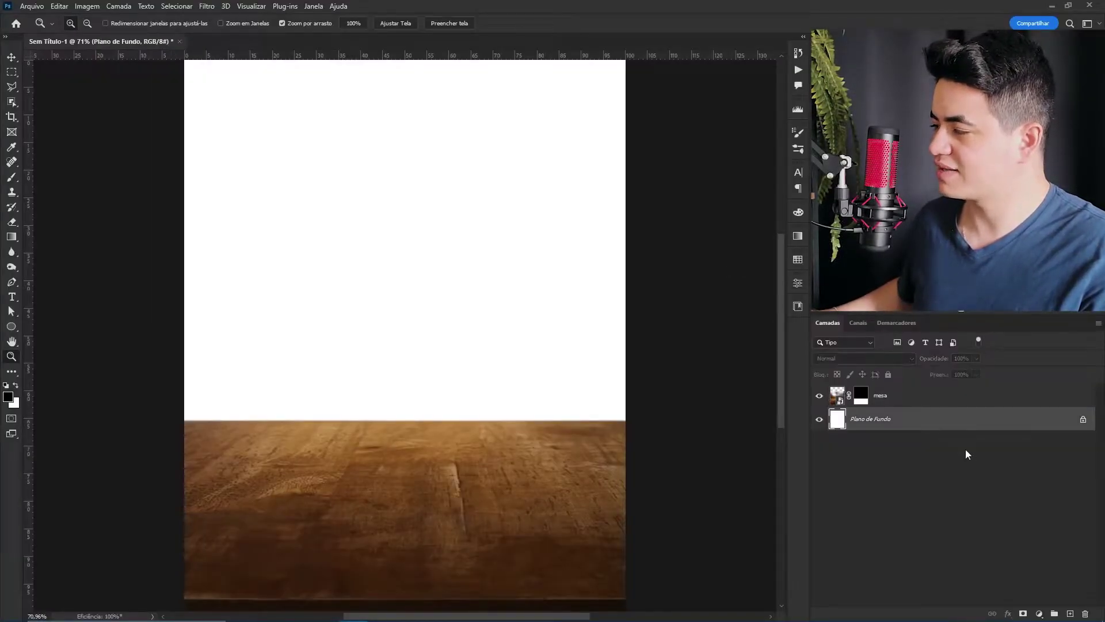
key("alt+Tab")
left_click_drag(255, 92, 426, 368)
key("alt+Tab")
left_click_drag(404, 186, 422, 159)
left_click_drag(400, 235, 385, 345)
left_click_drag(386, 95, 398, 49)
left_click_drag(378, 256, 351, 255)
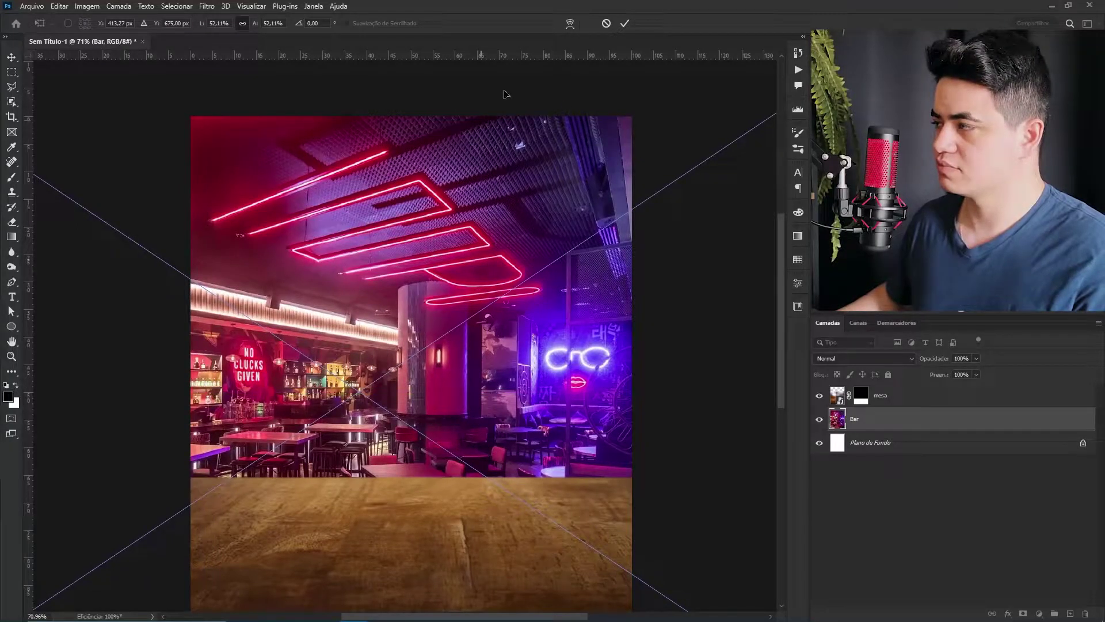
left_click(625, 23)
- Convert the masked mesa layer to a smart object
left_click_drag(567, 285, 565, 208)
left_click_drag(450, 275, 457, 291)
left_click(884, 399)
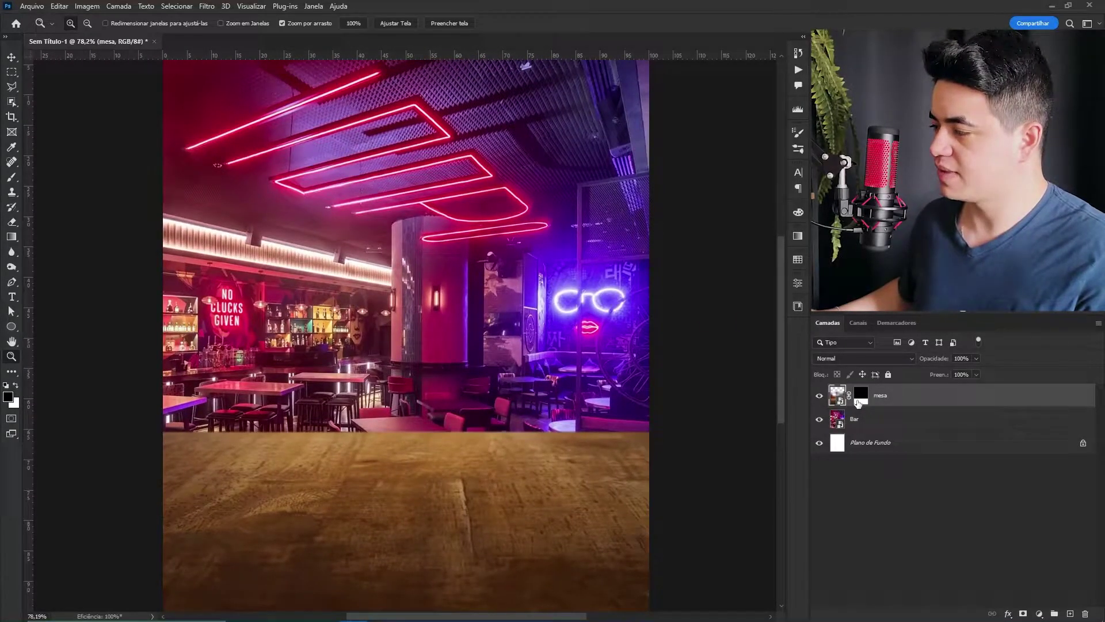
right_click(882, 397)
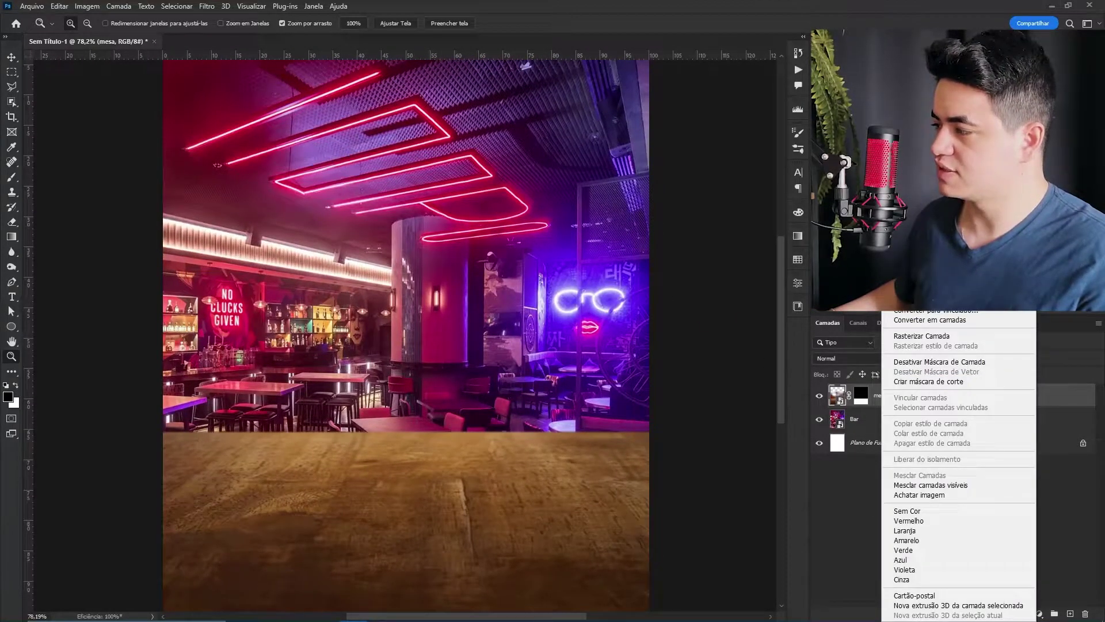
left_click(927, 235)
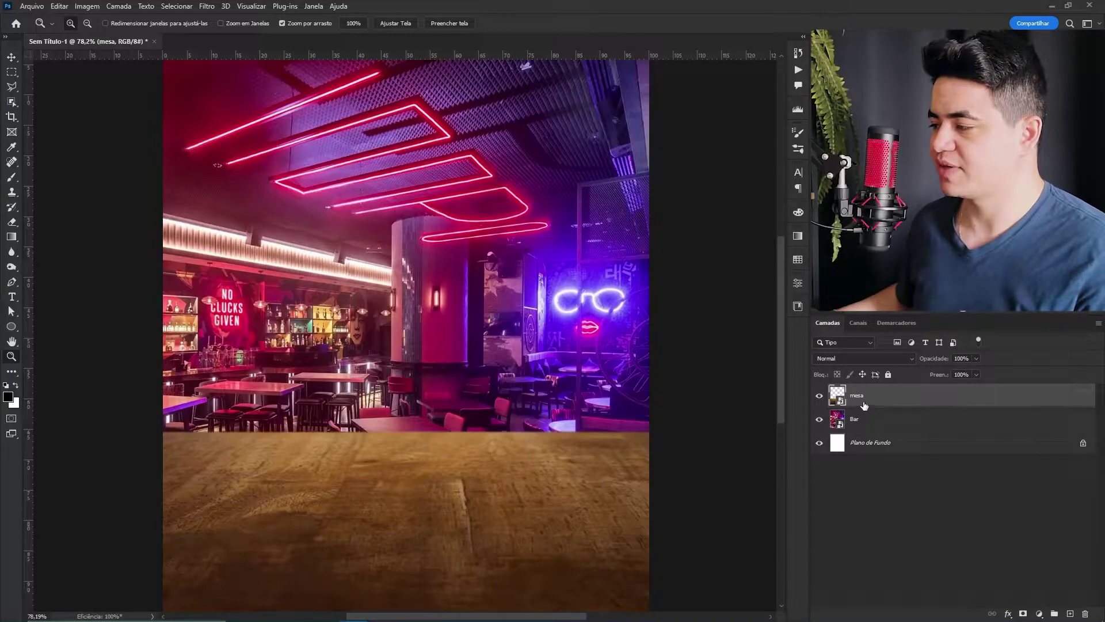
- Turn the locked white background into a regular layer named Camada 0 and delete it
left_click_drag(485, 465, 486, 431)
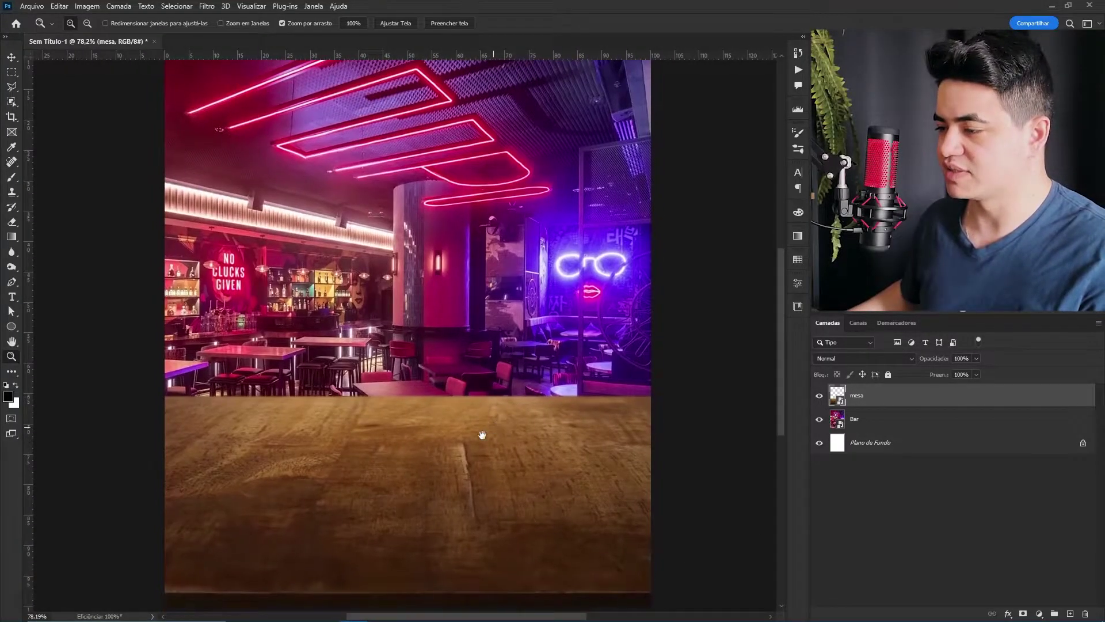
scroll(464, 489, "up", 2)
double_click(901, 444)
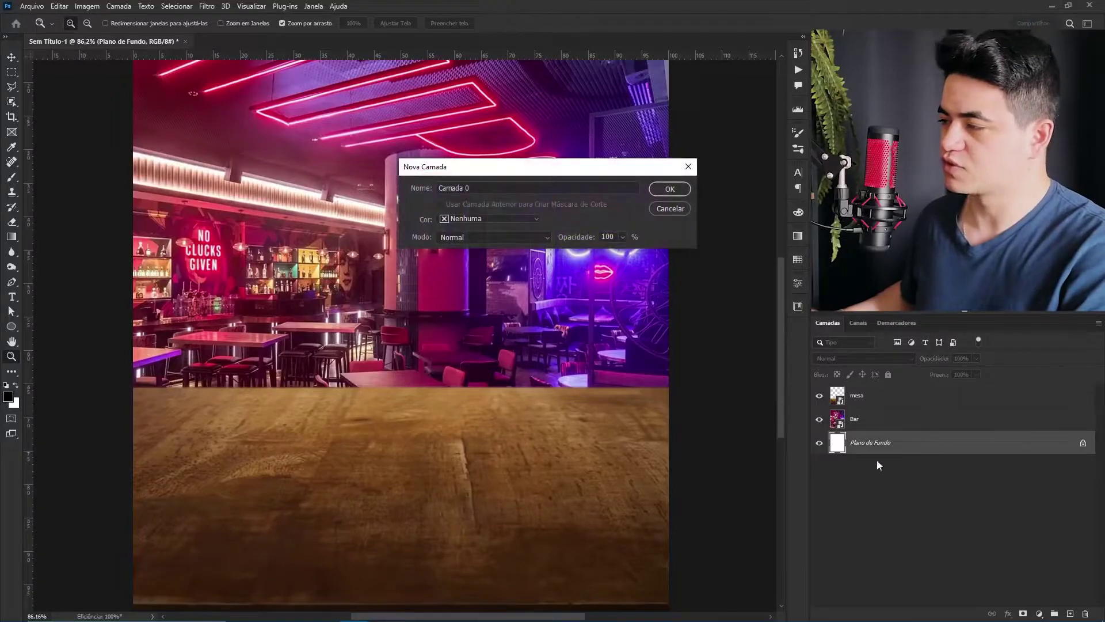
left_click(669, 190)
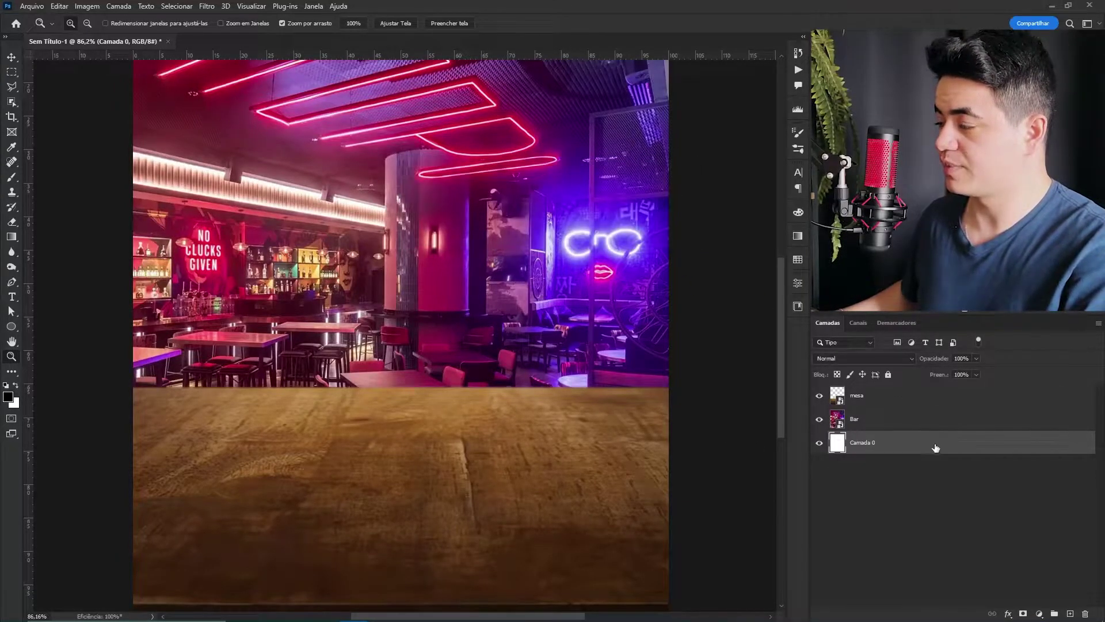
key("Delete")
left_click(938, 396)
left_click(956, 446)
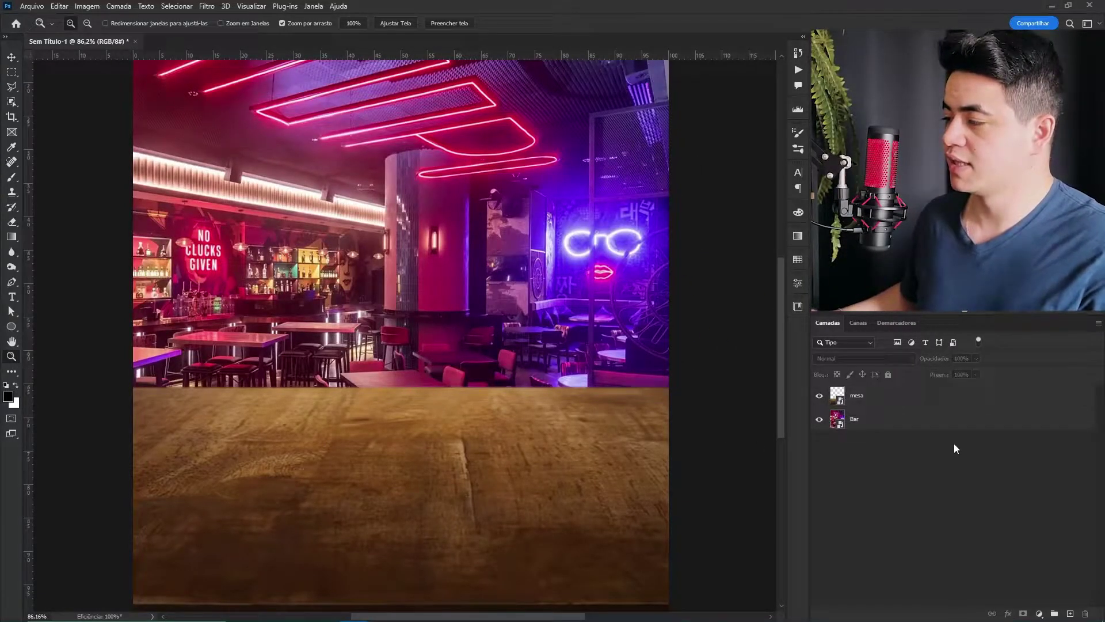
- Add a Color Balance adjustment layer directly above the mesa layer
left_click(955, 422)
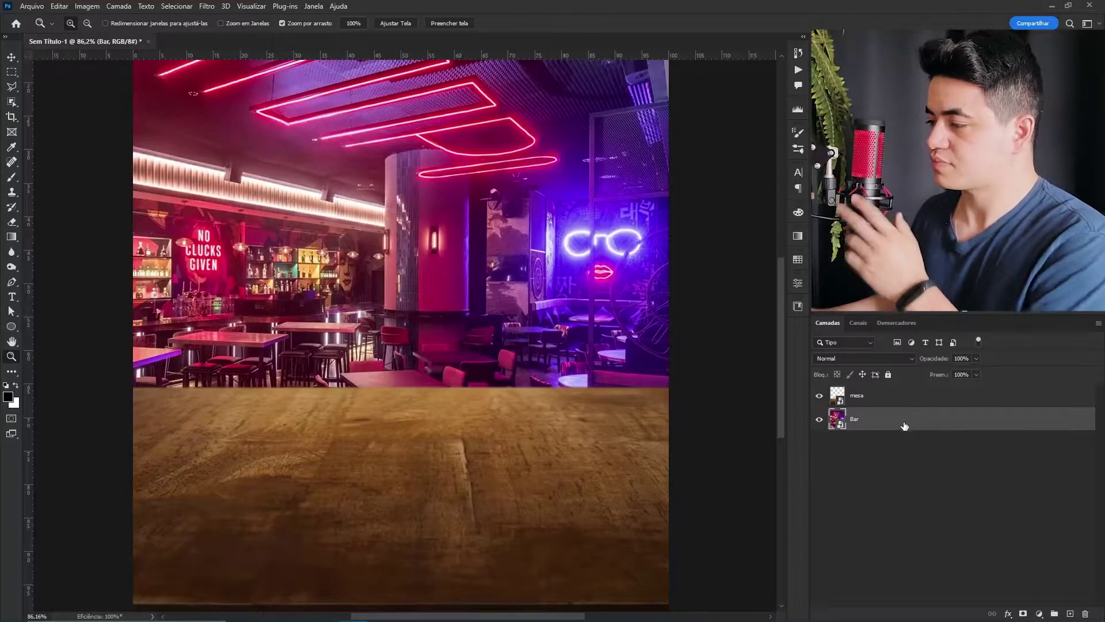
left_click(910, 397)
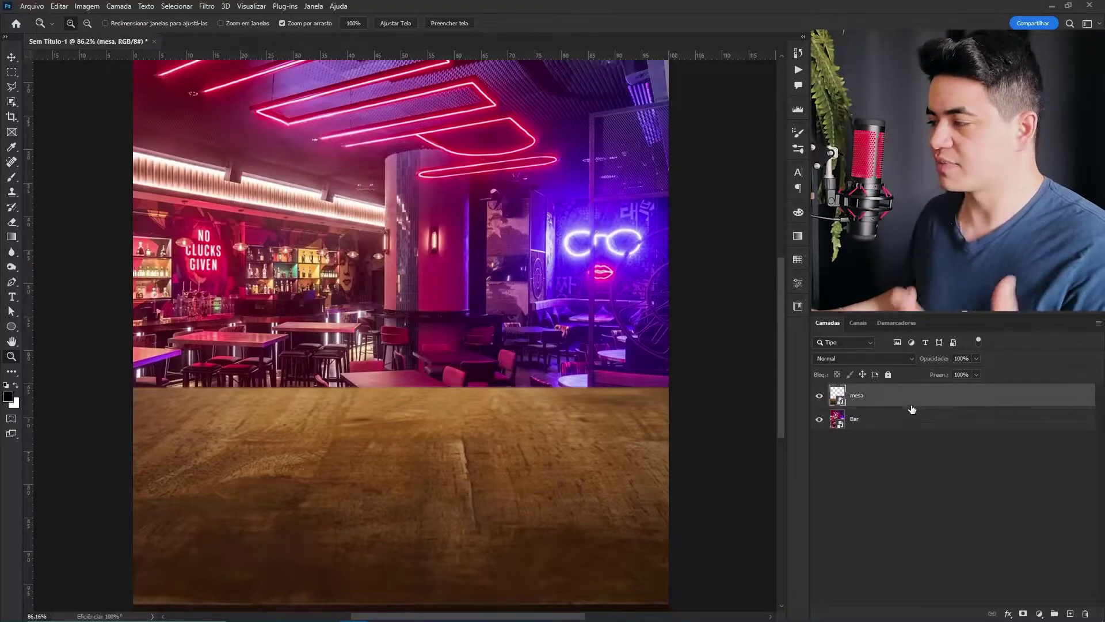
left_click_drag(629, 251, 588, 300)
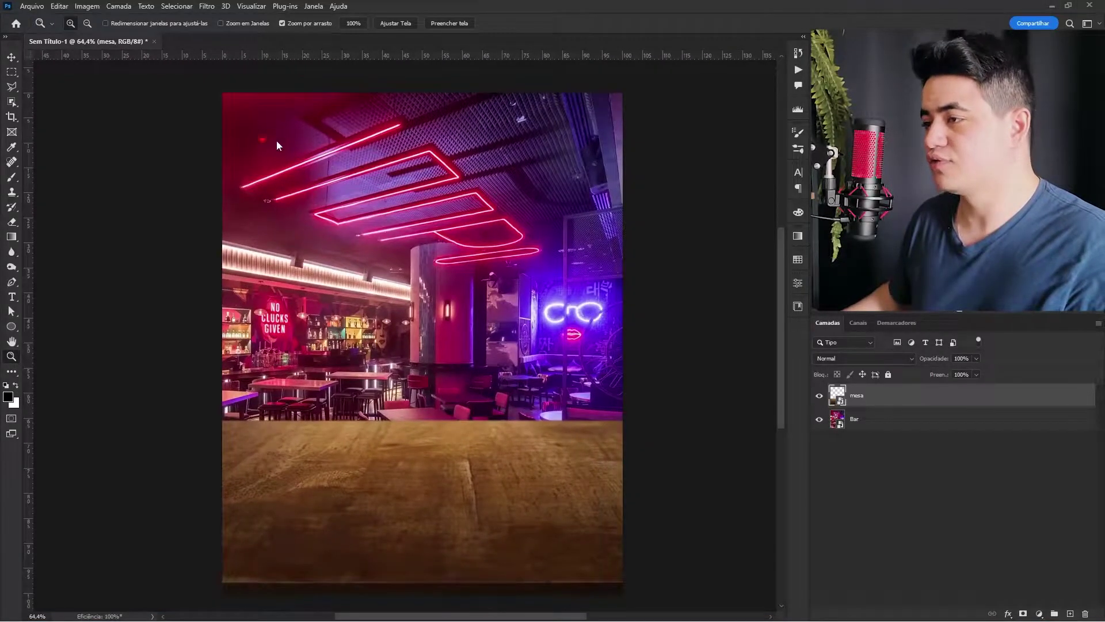
left_click_drag(523, 275, 449, 458)
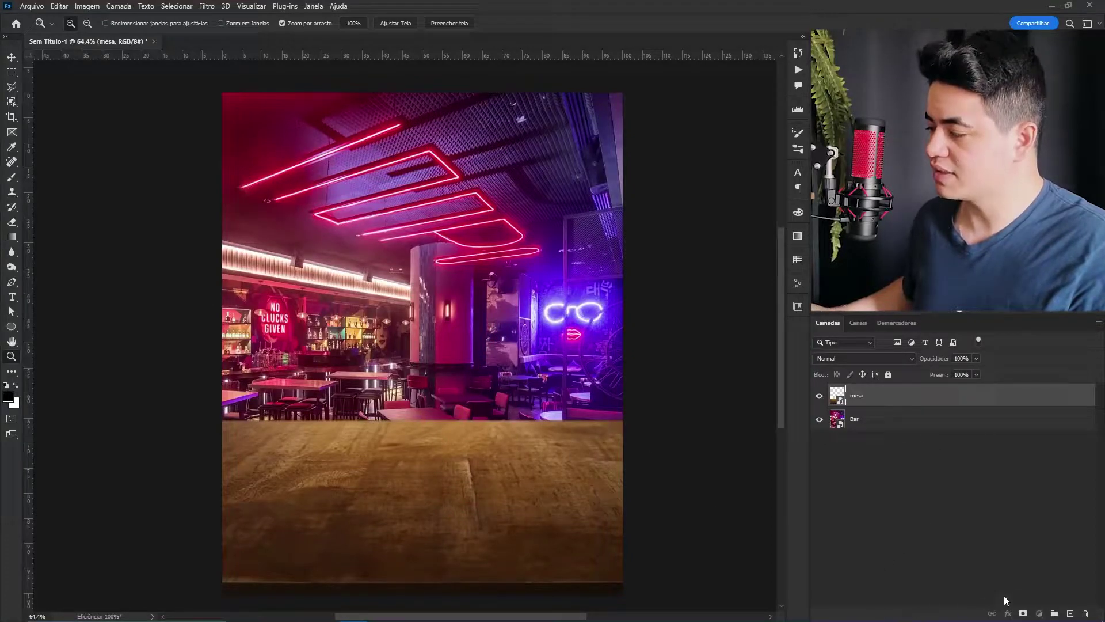
left_click(1039, 614)
left_click(1043, 609)
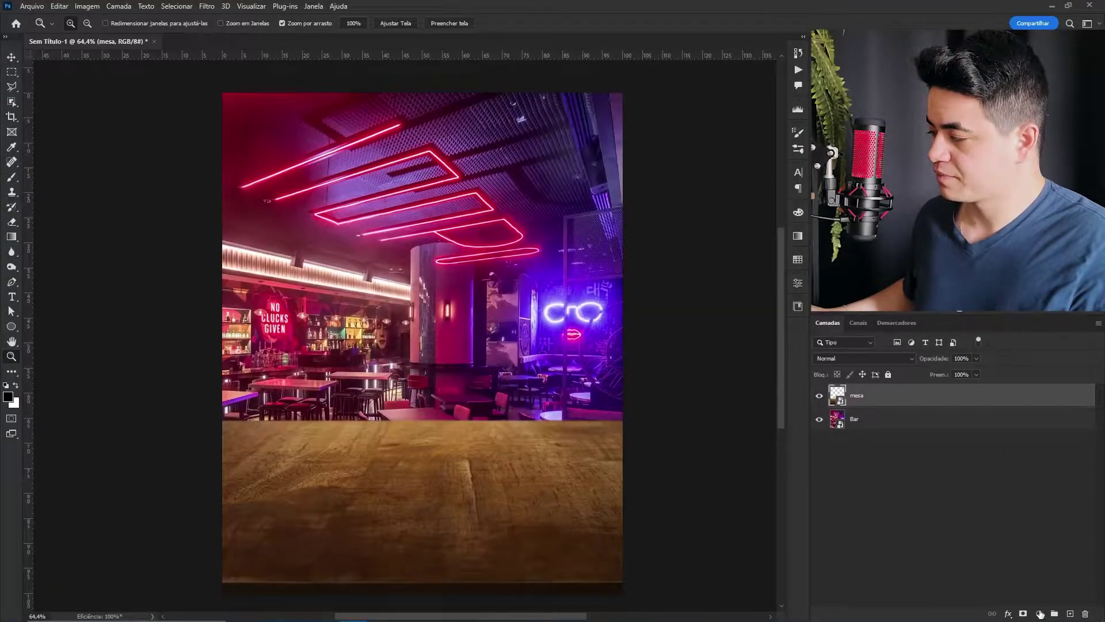
left_click(1040, 614)
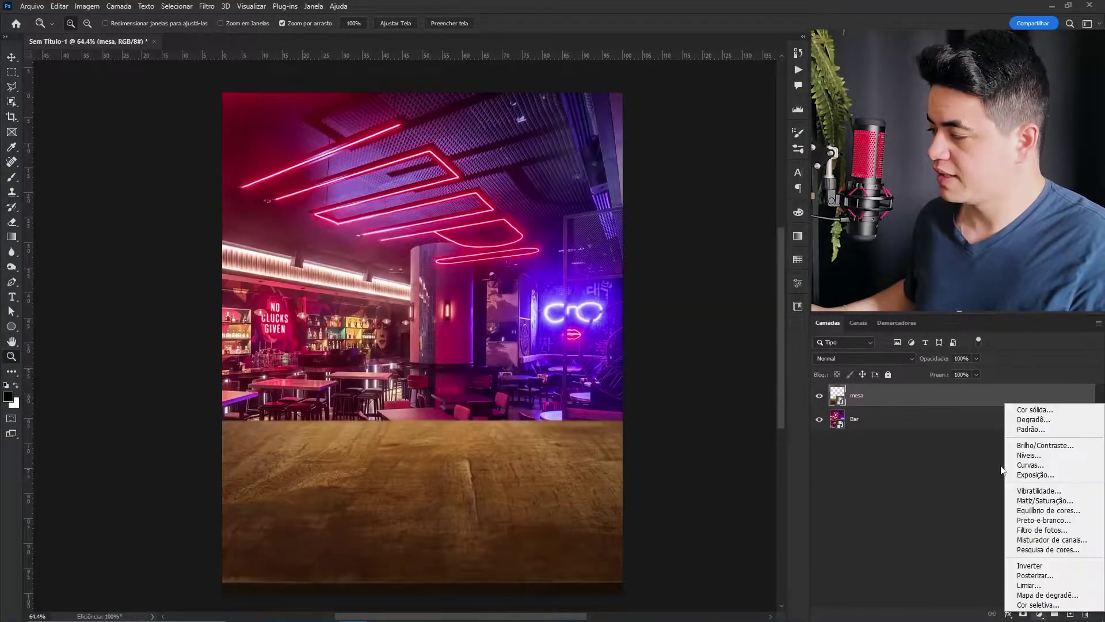
left_click(1039, 511)
left_click_drag(436, 258, 456, 248)
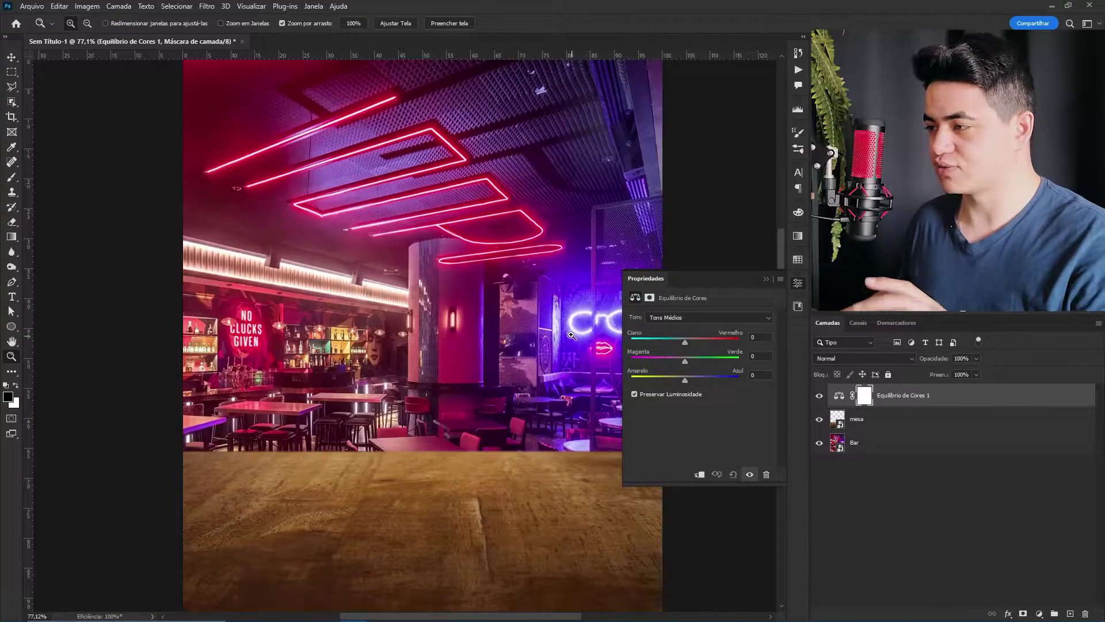
left_click_drag(467, 389, 512, 380)
left_click(849, 398)
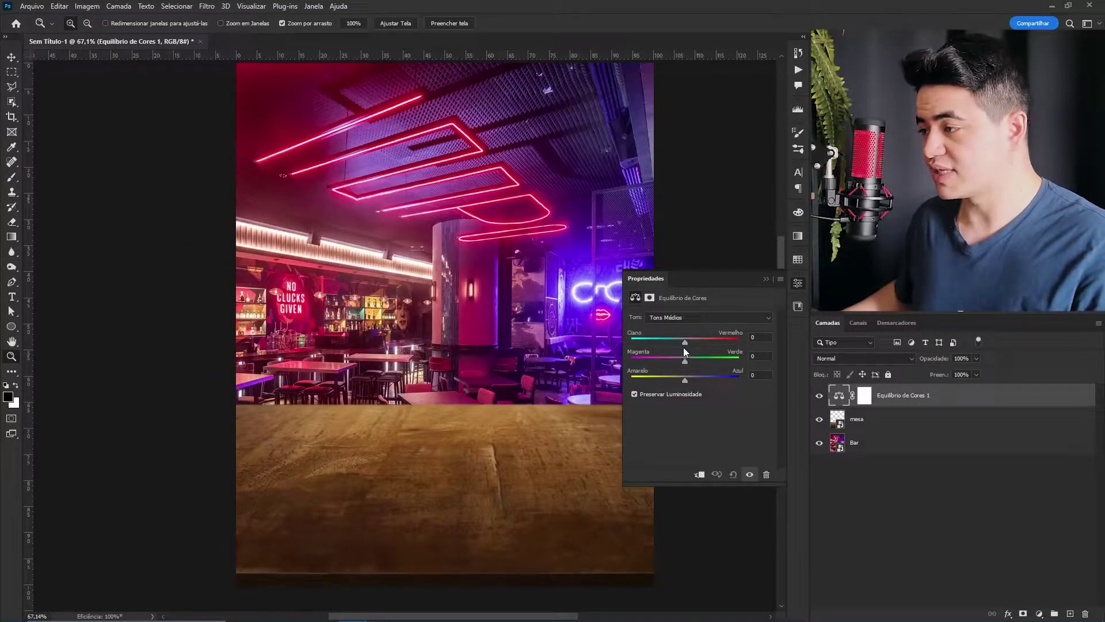
- Cool the color balance: midtones at cyan -16 and blue +25, shadows at cyan -12 and blue +14, and compare before and after
left_click_drag(686, 379, 697, 379)
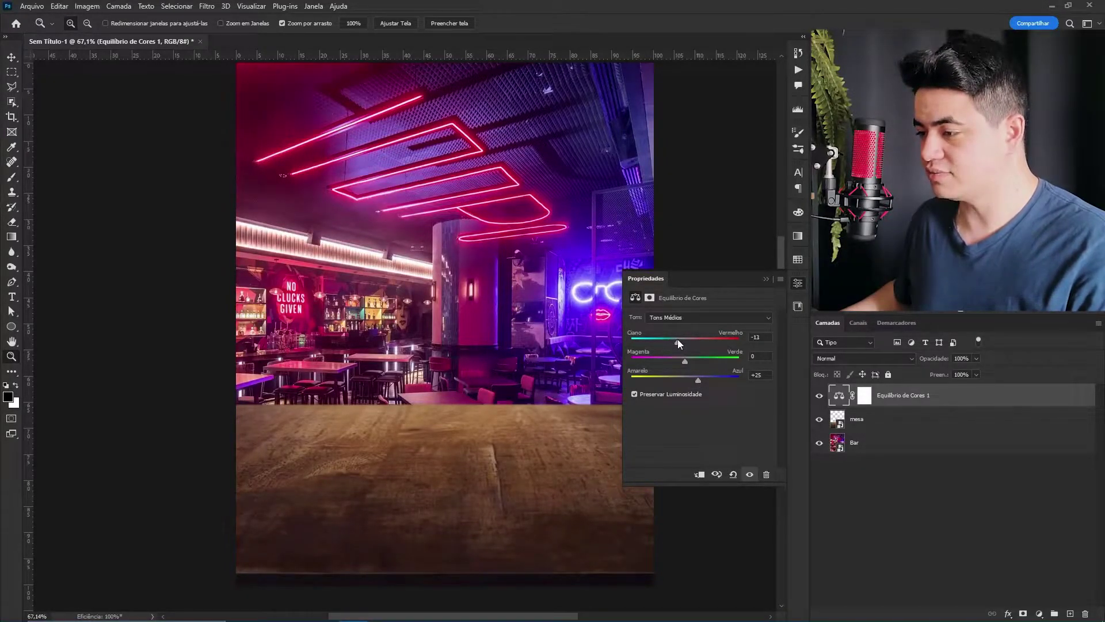
left_click(683, 319)
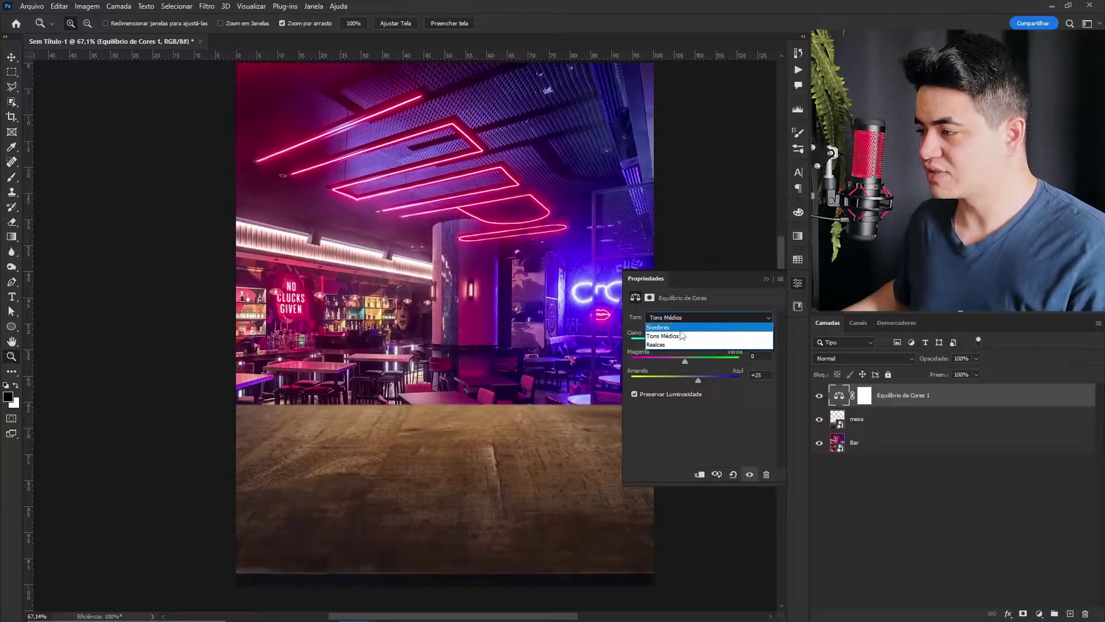
left_click(676, 327)
left_click_drag(680, 342, 678, 341)
left_click_drag(683, 379, 693, 381)
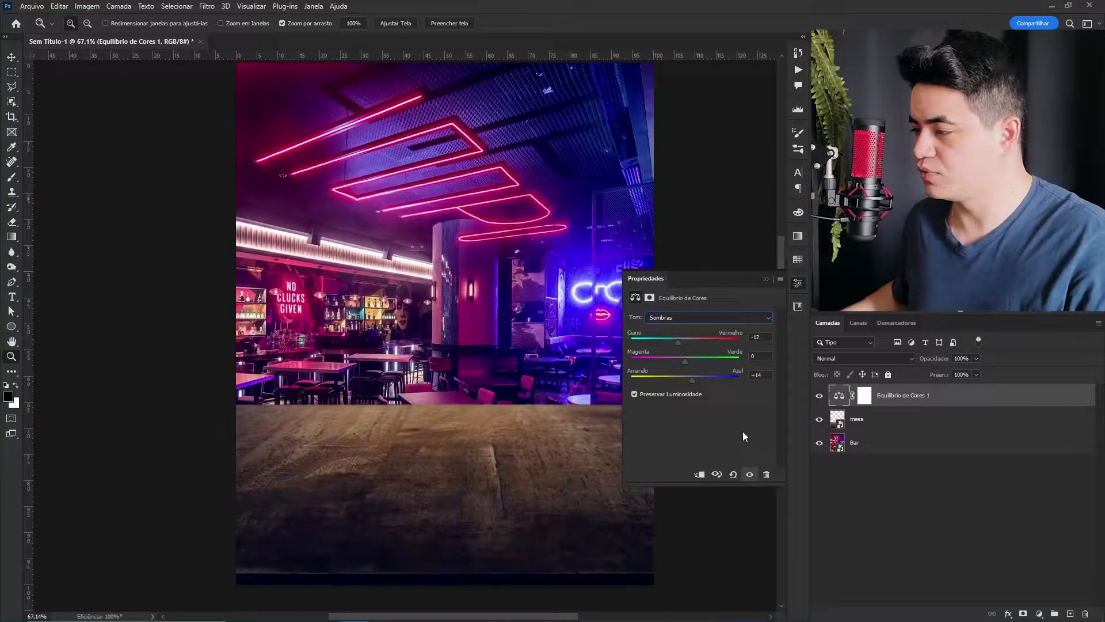
left_click(820, 396)
left_click(819, 396)
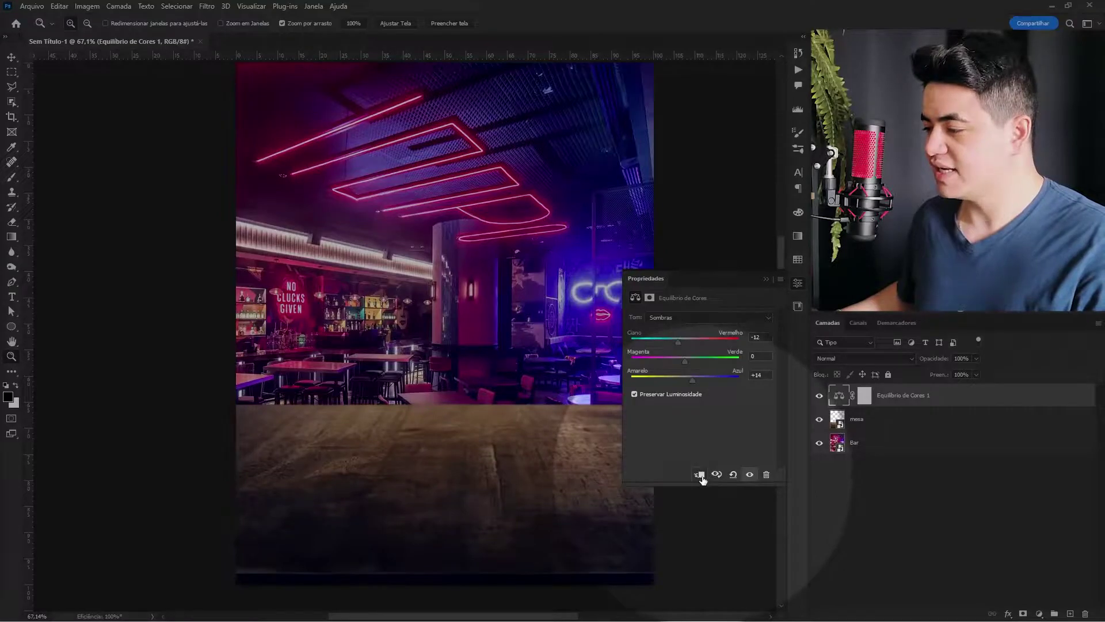
- Clip the Color Balance adjustment to the mesa layer so it affects only the table
left_click(701, 474)
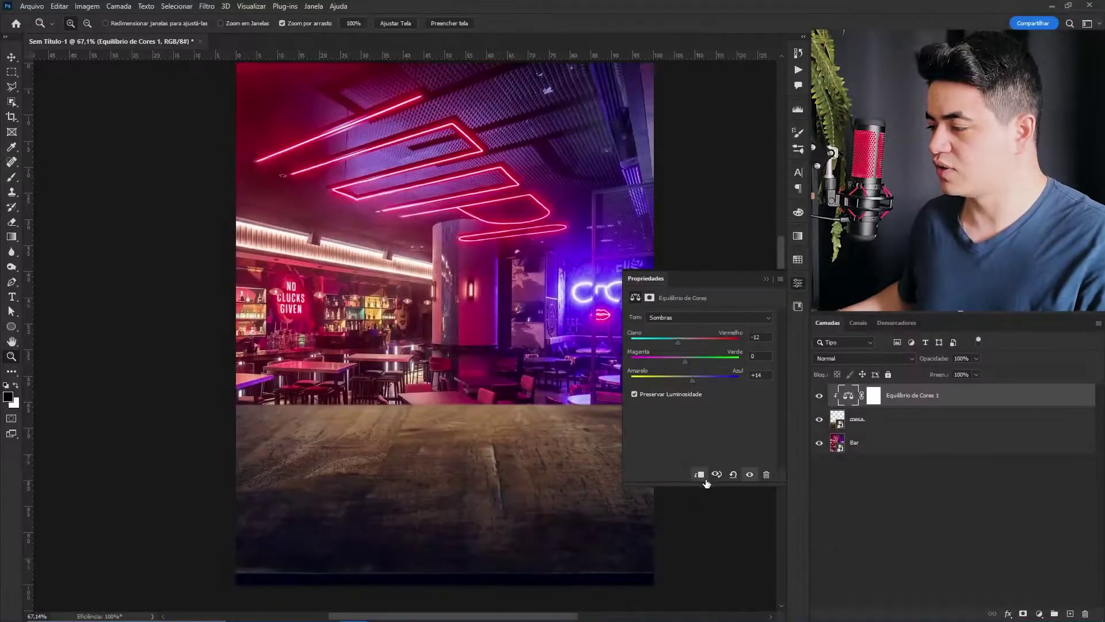
left_click(704, 477)
left_click(699, 477)
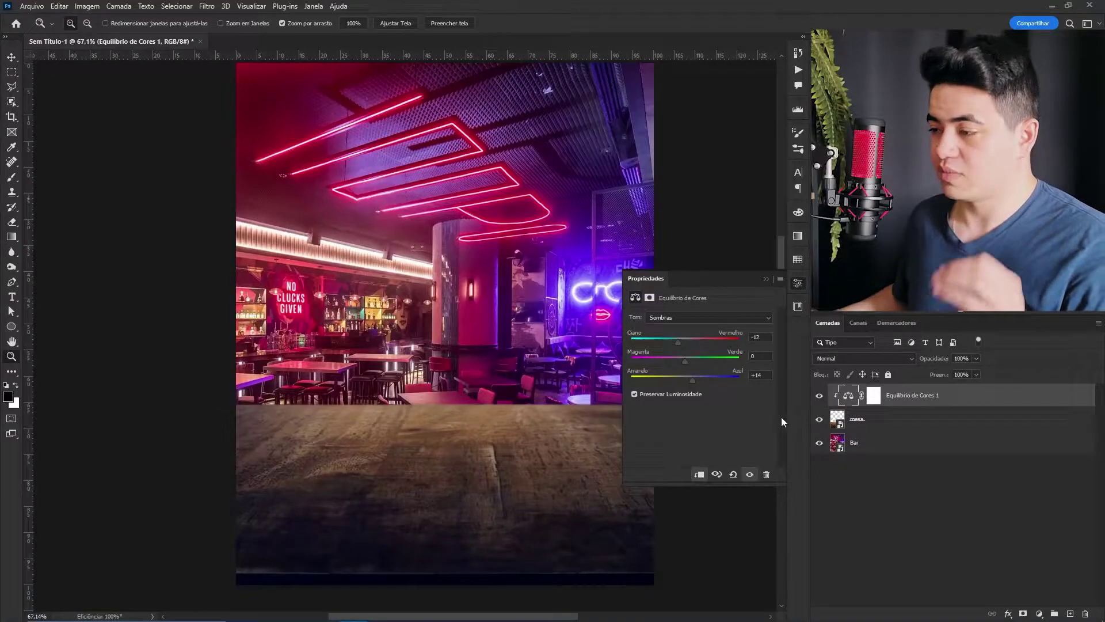
- Strengthen the midtones of the table's Color Balance to cyan -20 and blue +32
double_click(850, 396)
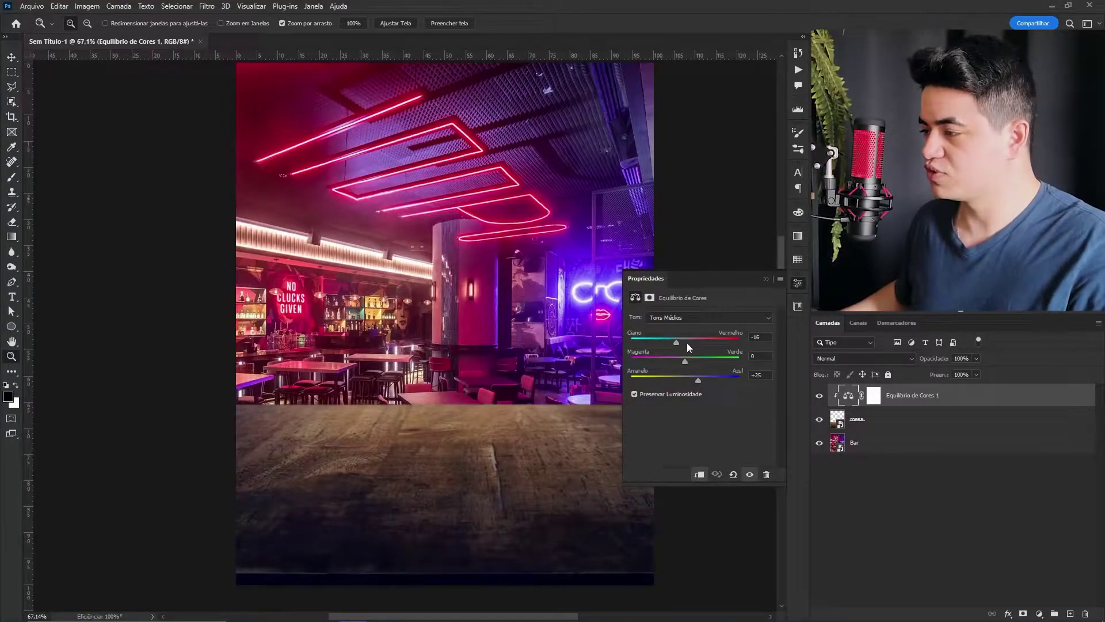
left_click_drag(674, 340, 674, 340)
left_click_drag(698, 380, 701, 376)
- Warm the highlights of the table's Color Balance with red +22 and yellow -10, and compare before and after
left_click(708, 317)
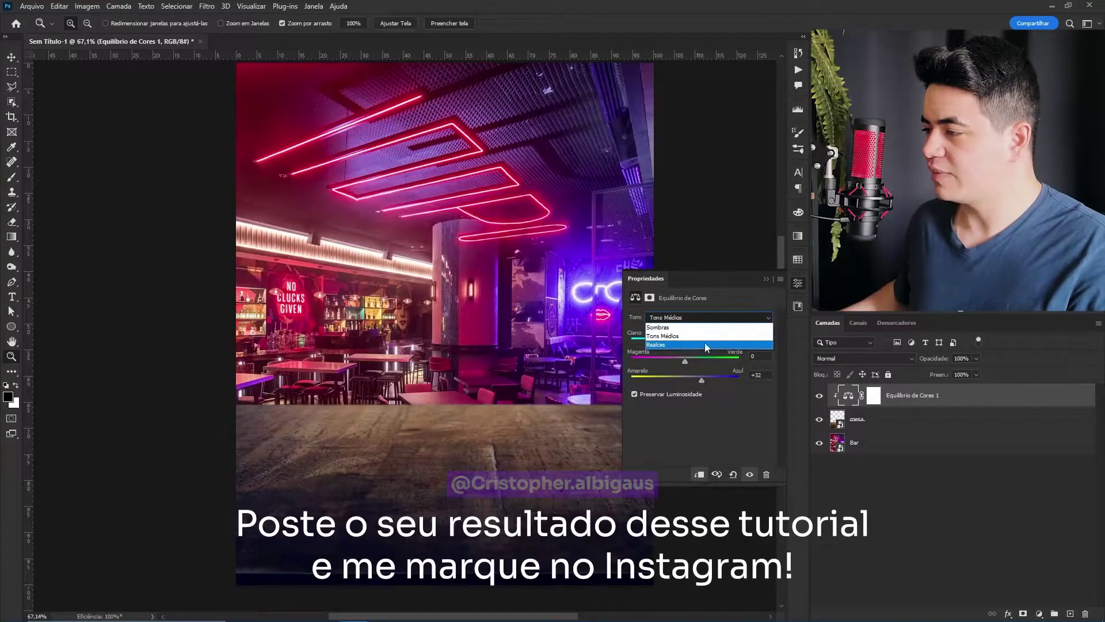
left_click(720, 326)
left_click(676, 319)
left_click(682, 344)
left_click_drag(685, 341, 694, 341)
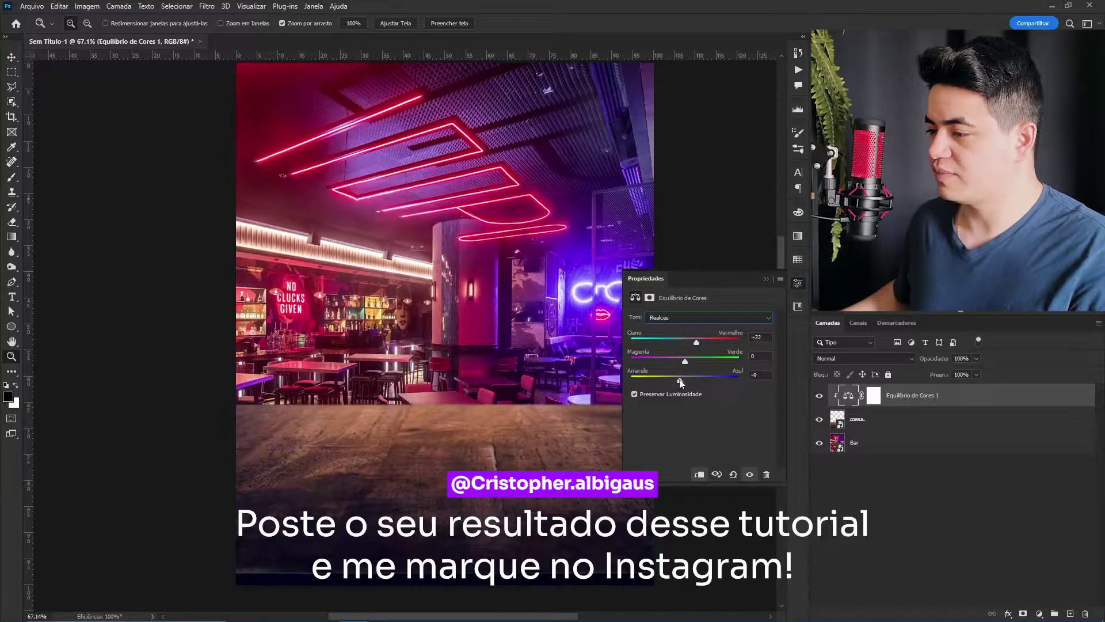
left_click_drag(681, 383, 679, 382)
left_click(819, 396)
left_click(819, 395)
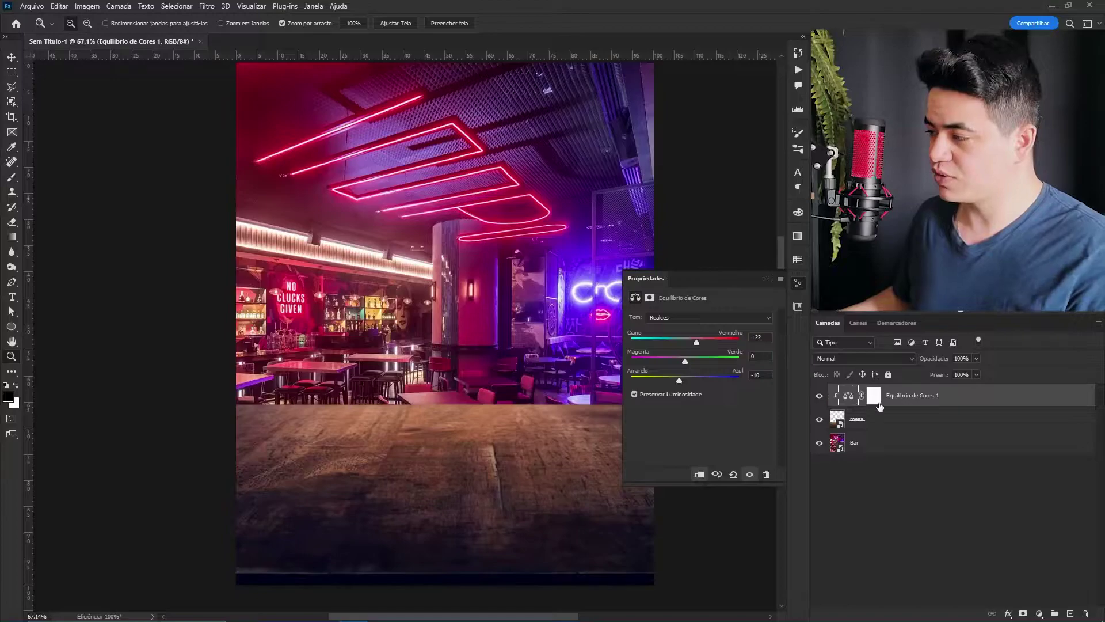
- Apply a Gaussian Blur with a 6.4 pixel radius to the Bar layer
left_click(912, 447)
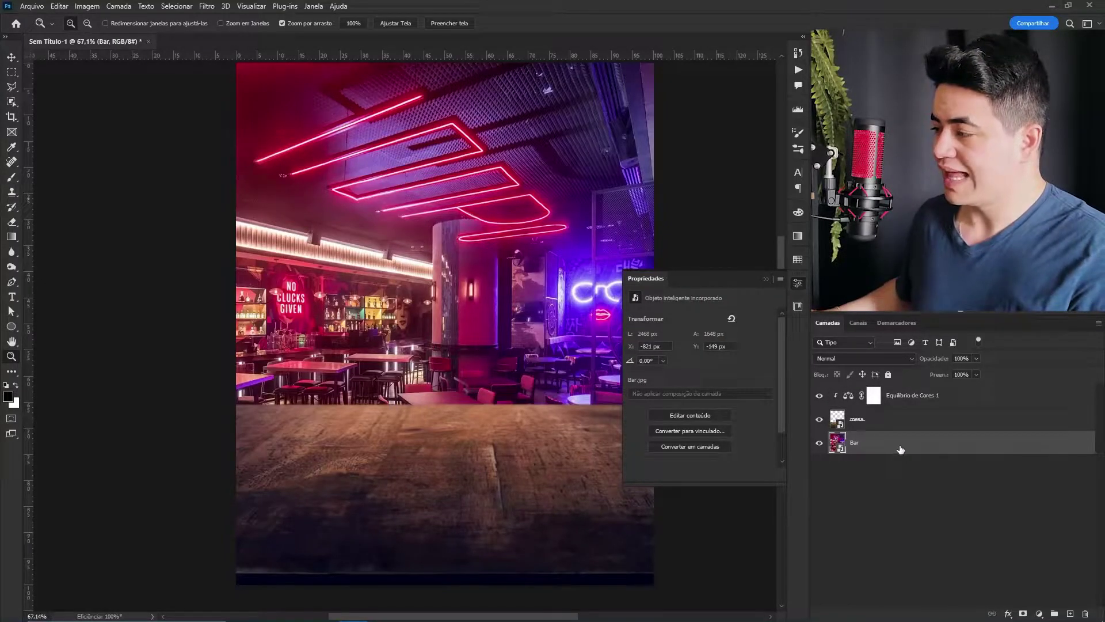
left_click(207, 6)
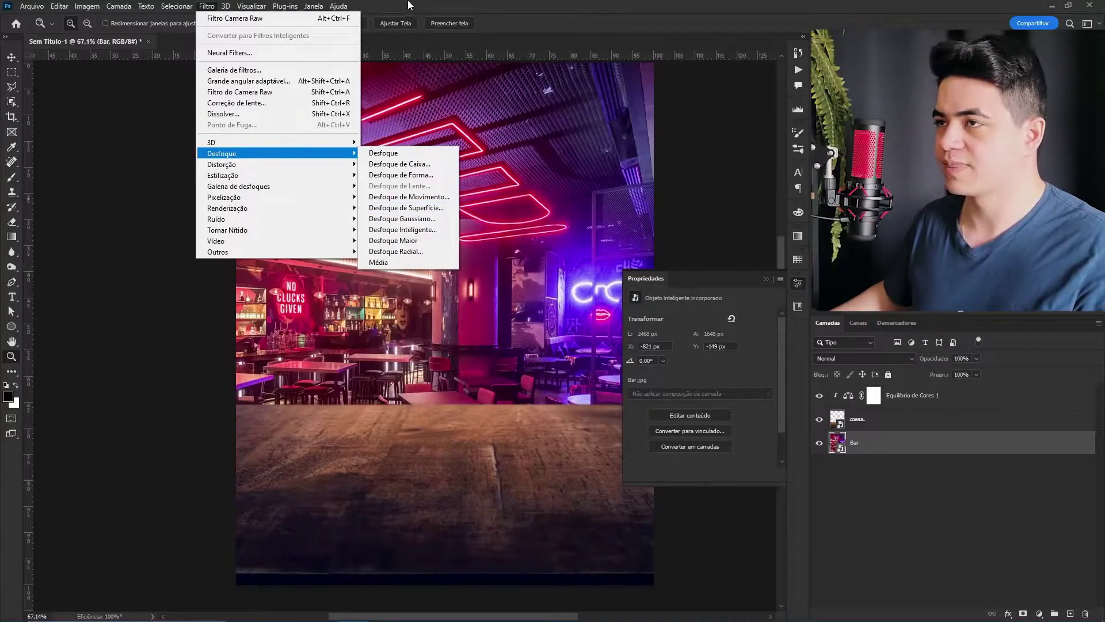
left_click(209, 7)
left_click(209, 7)
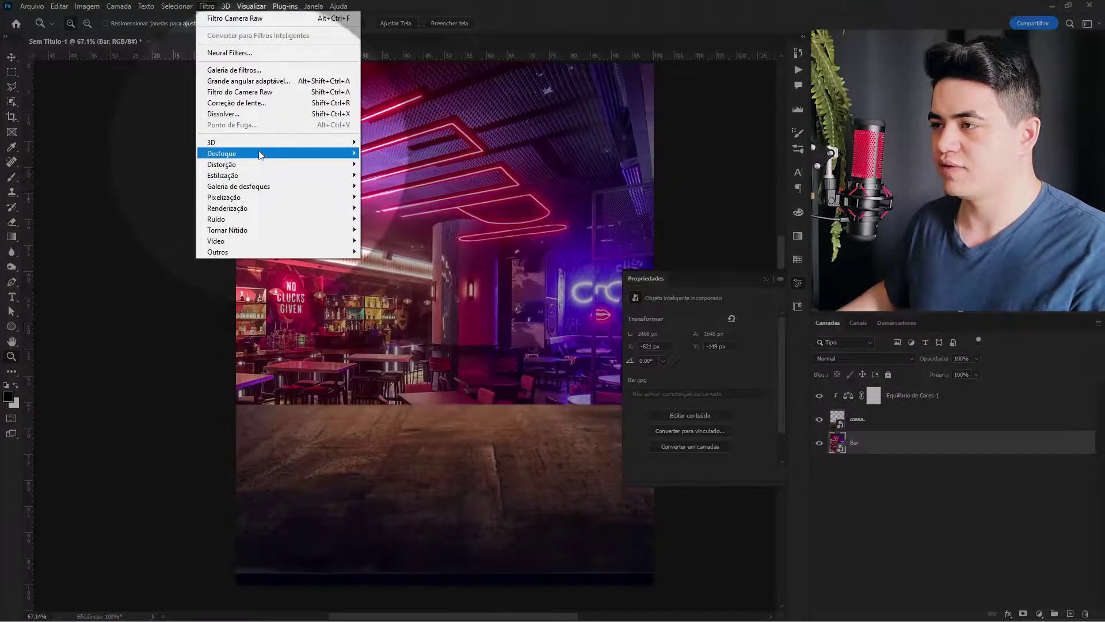
mouse_move(259, 153)
left_click(402, 218)
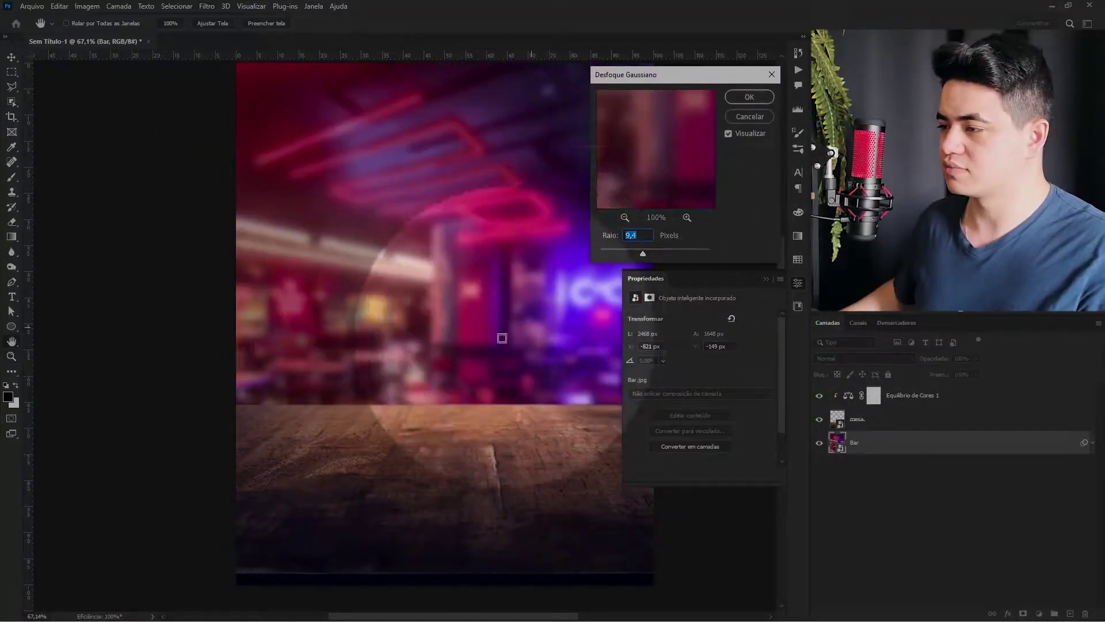
left_click_drag(637, 256, 635, 255)
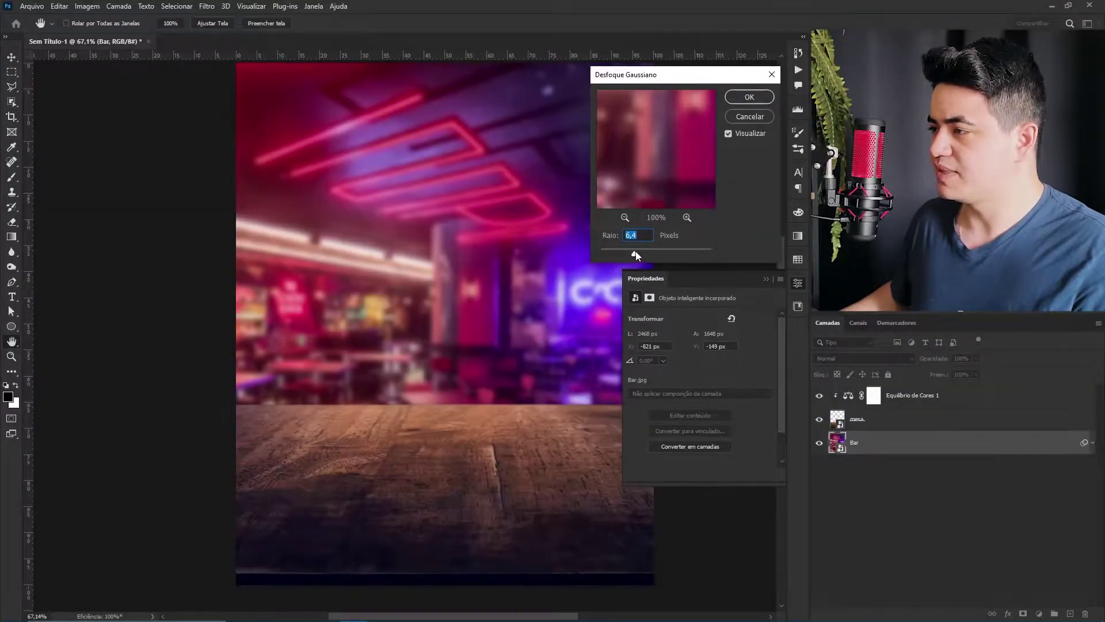
left_click(747, 98)
key("z")
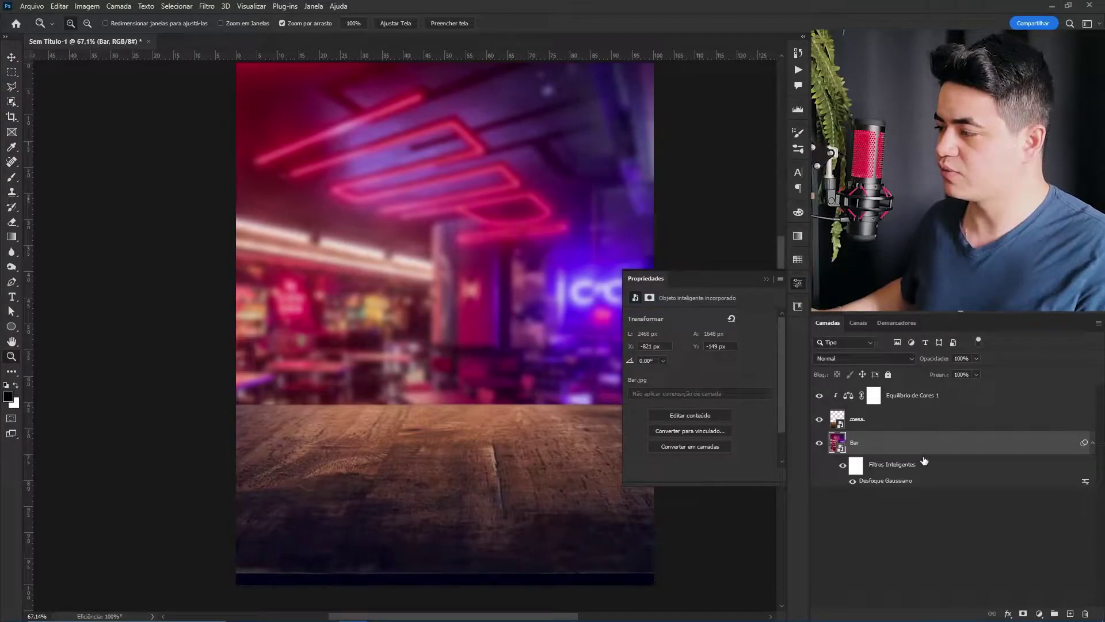
- Place tábua.jpeg above the Color Balance layer, enlarged and shifted so the board starts over the table and extends past the canvas's right edge
left_click(944, 400)
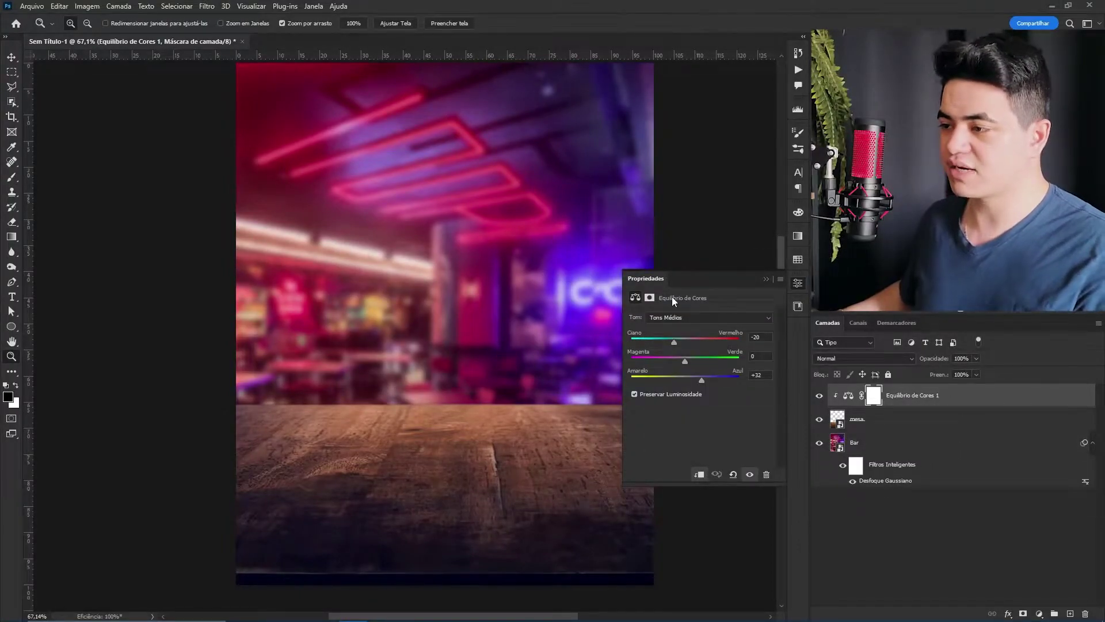
key("alt+Tab")
left_click_drag(631, 93, 488, 266)
key("alt+Tab")
left_click_drag(443, 208, 454, 138)
left_click_drag(403, 292, 600, 381)
left_click(627, 25)
left_click_drag(450, 346, 537, 338)
left_click(766, 278)
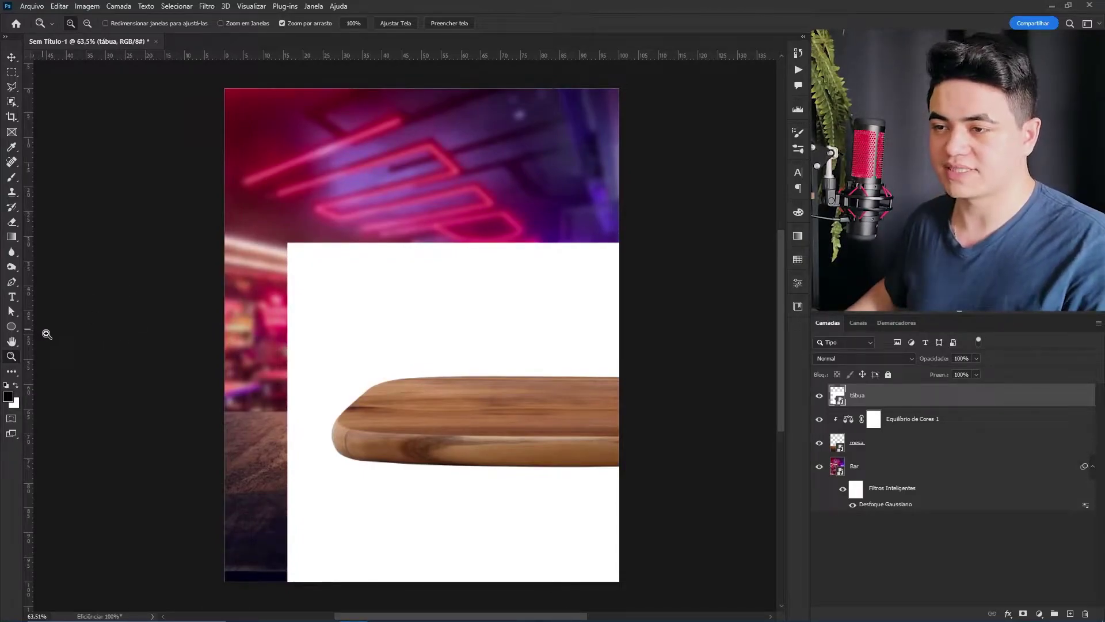
- Add a vertical and a horizontal guide crossing at the centre of the canvas
left_click_drag(30, 348, 423, 361)
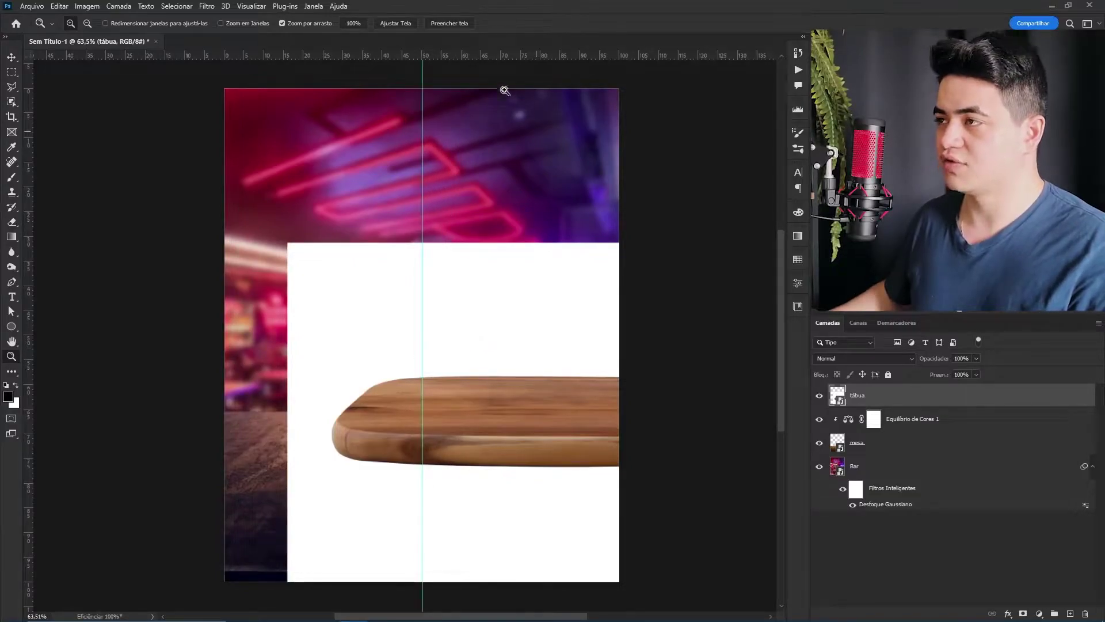
left_click_drag(481, 55, 476, 335)
key("v")
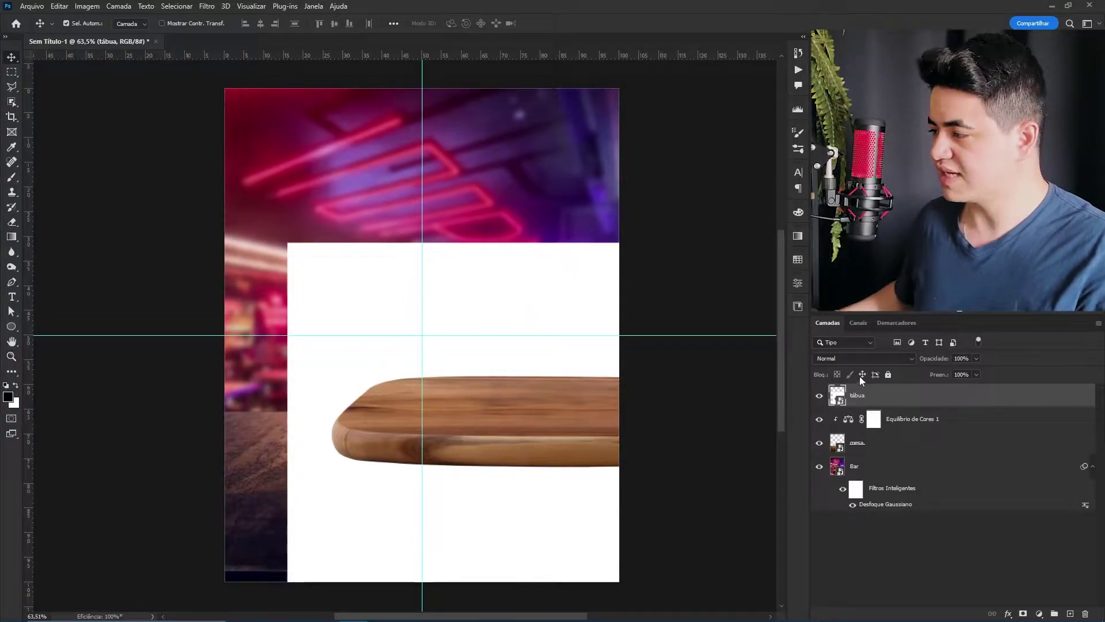
- Compare the composition with and without the tábua layer
left_click(820, 394)
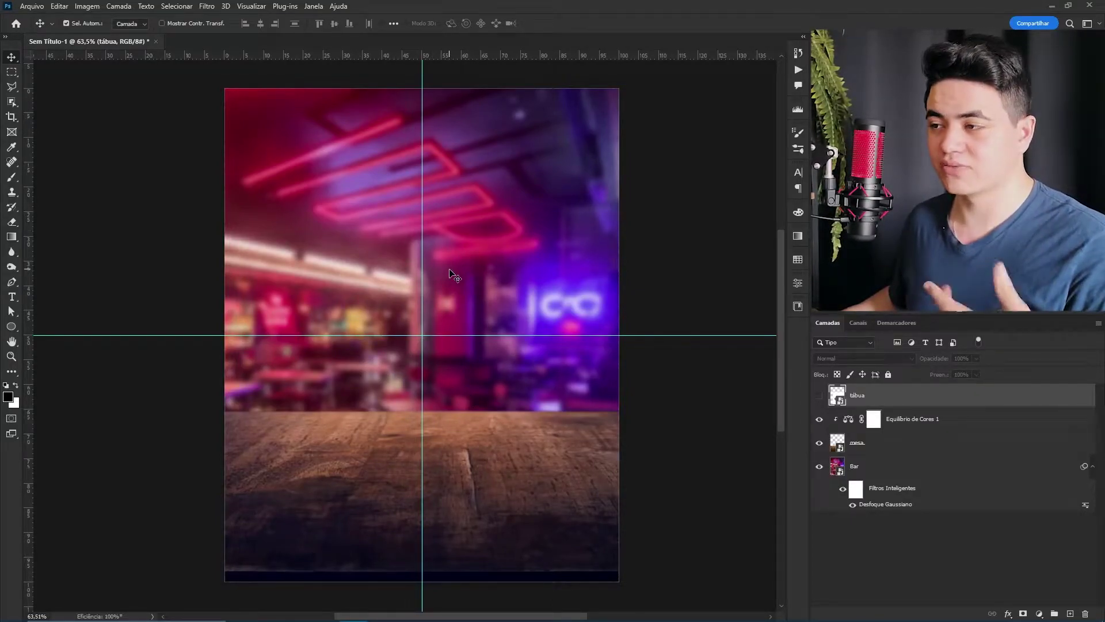
left_click(819, 395)
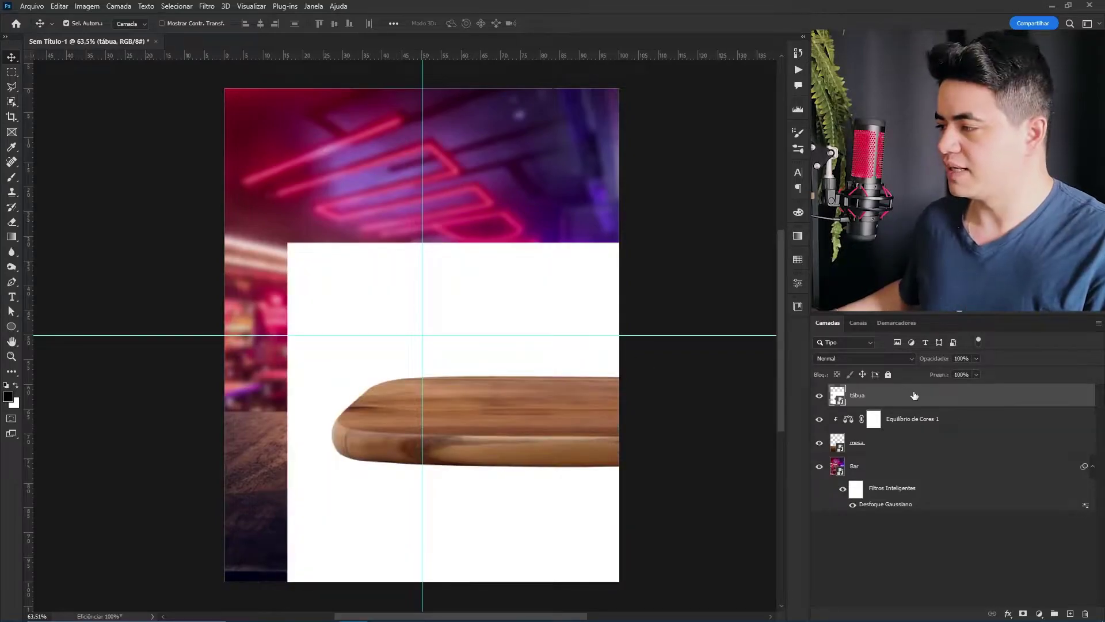
left_click(819, 395)
left_click(819, 395)
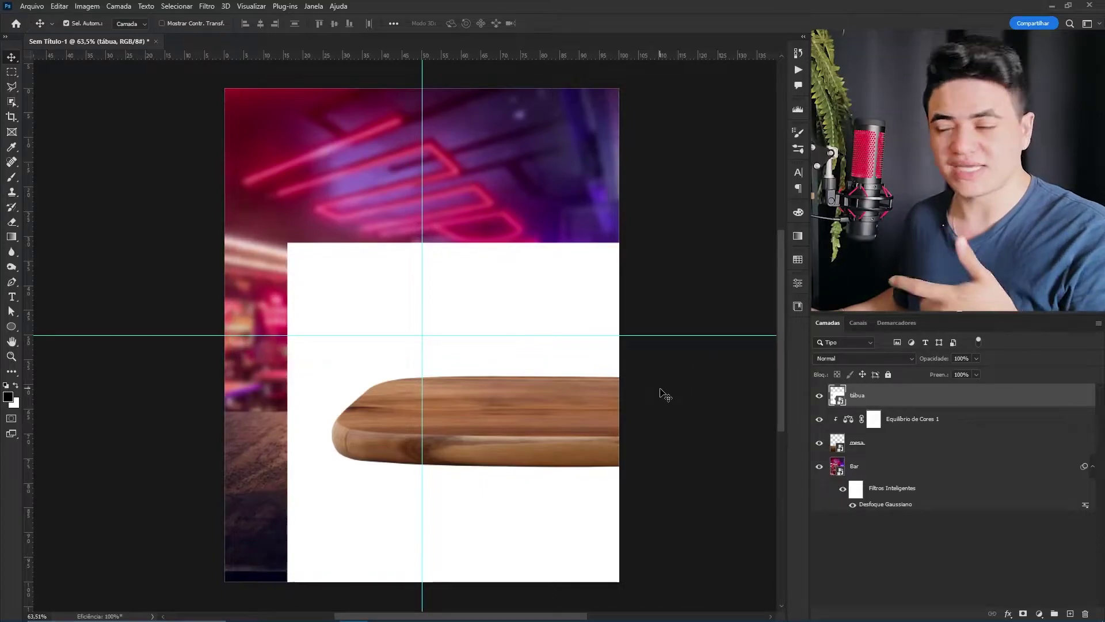
- Open the contents of the tábua smart object, leaving its missing color profile as it is
double_click(836, 394)
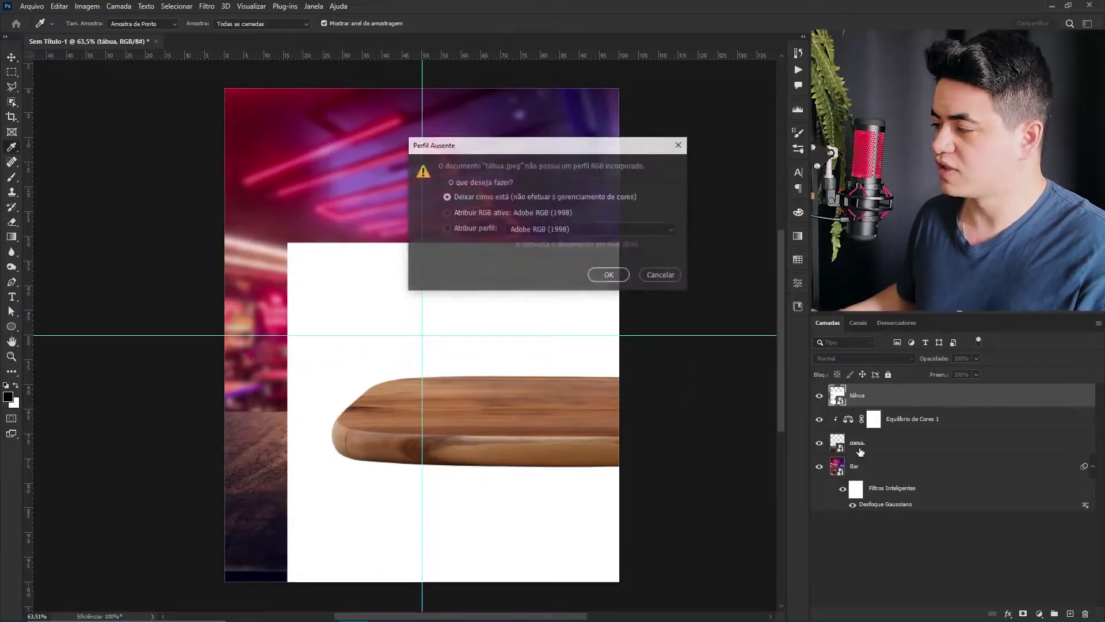
left_click(650, 271)
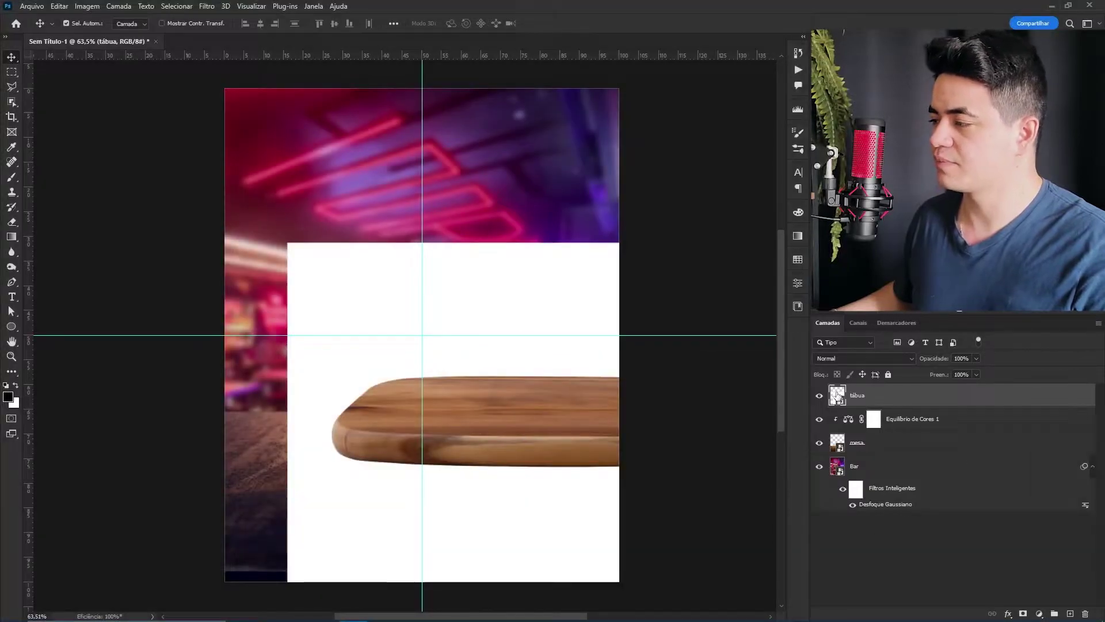
double_click(836, 395)
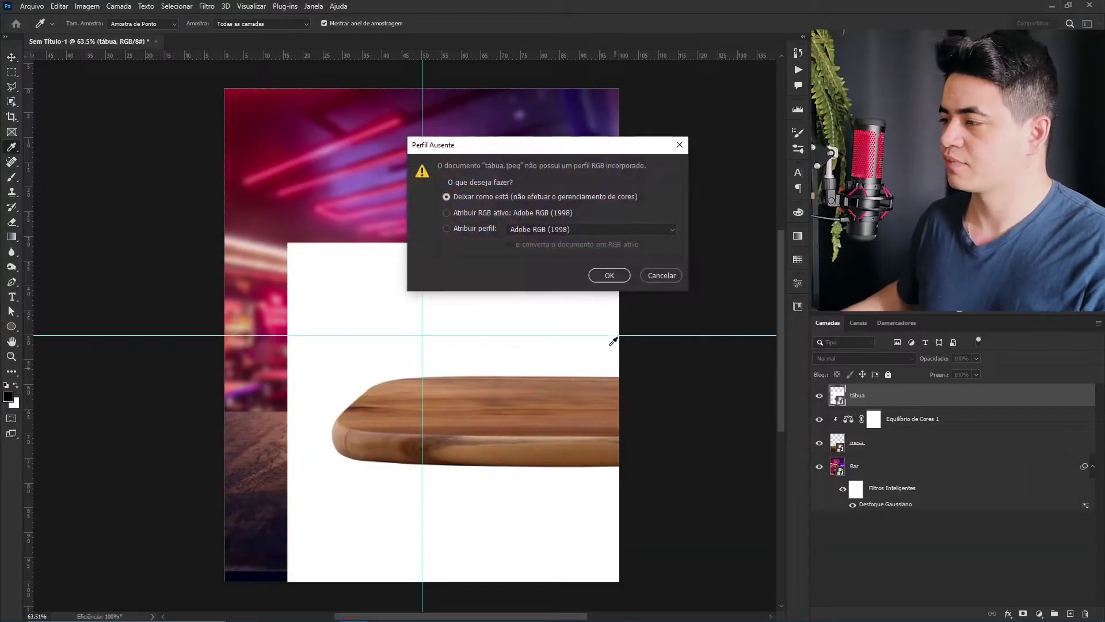
left_click(618, 278)
key("z")
left_click_drag(643, 374, 636, 396)
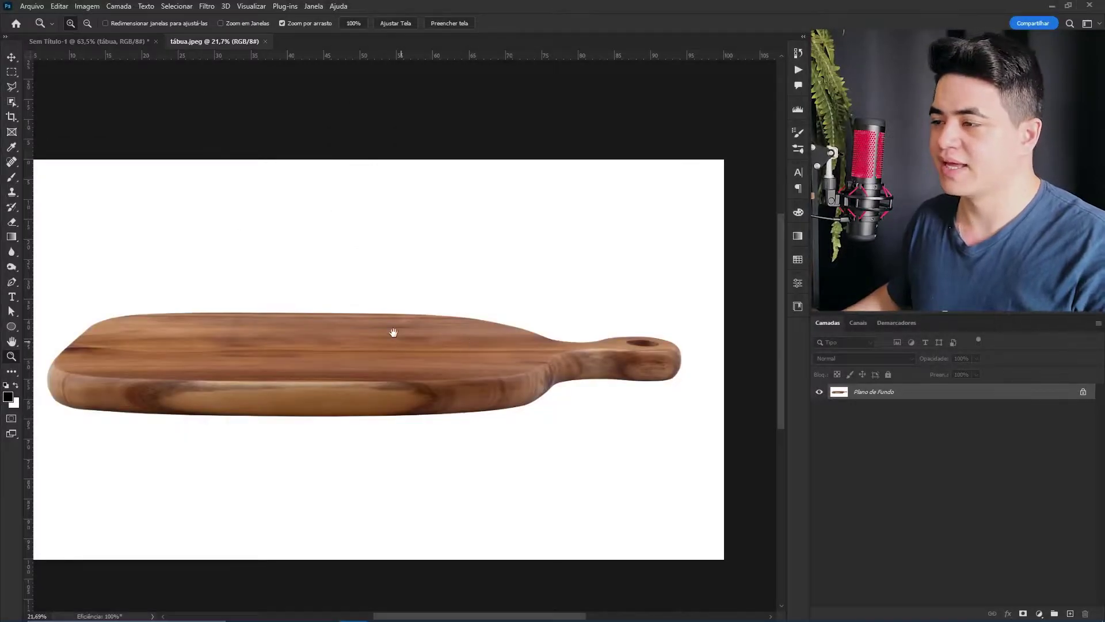
- Convert the locked background of tábua.jpeg into a regular editable layer
left_click_drag(393, 333, 373, 304)
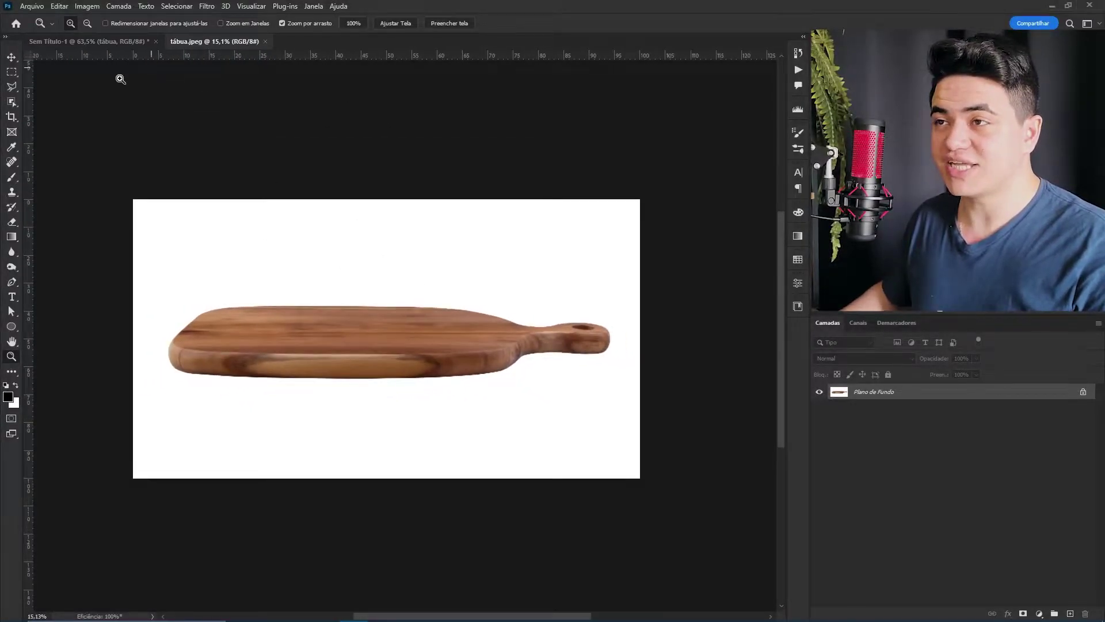
left_click(125, 42)
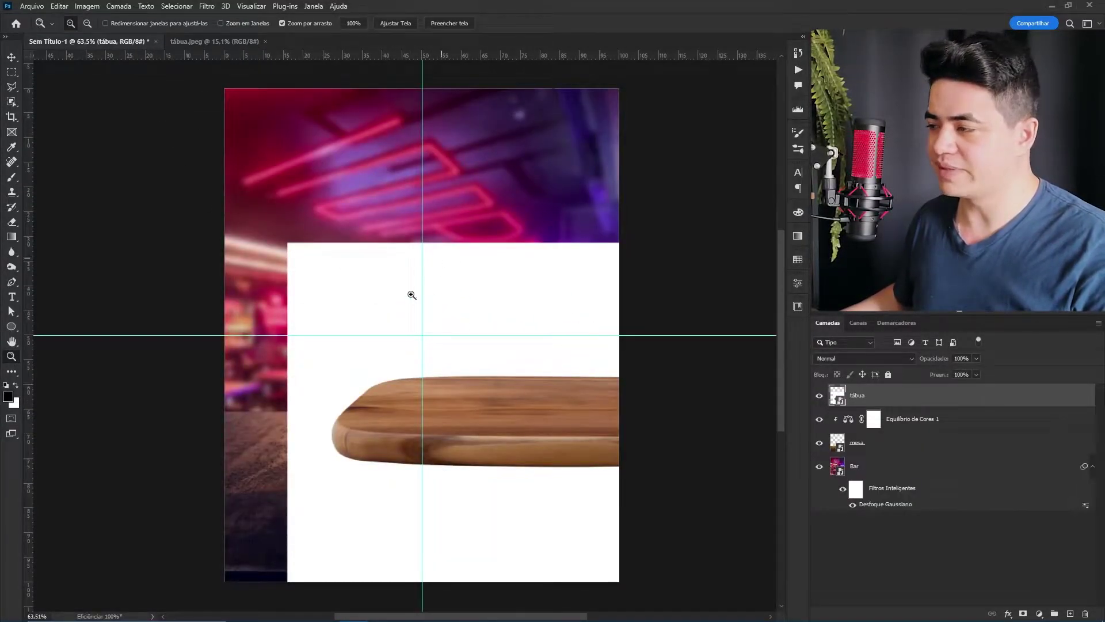
left_click(214, 42)
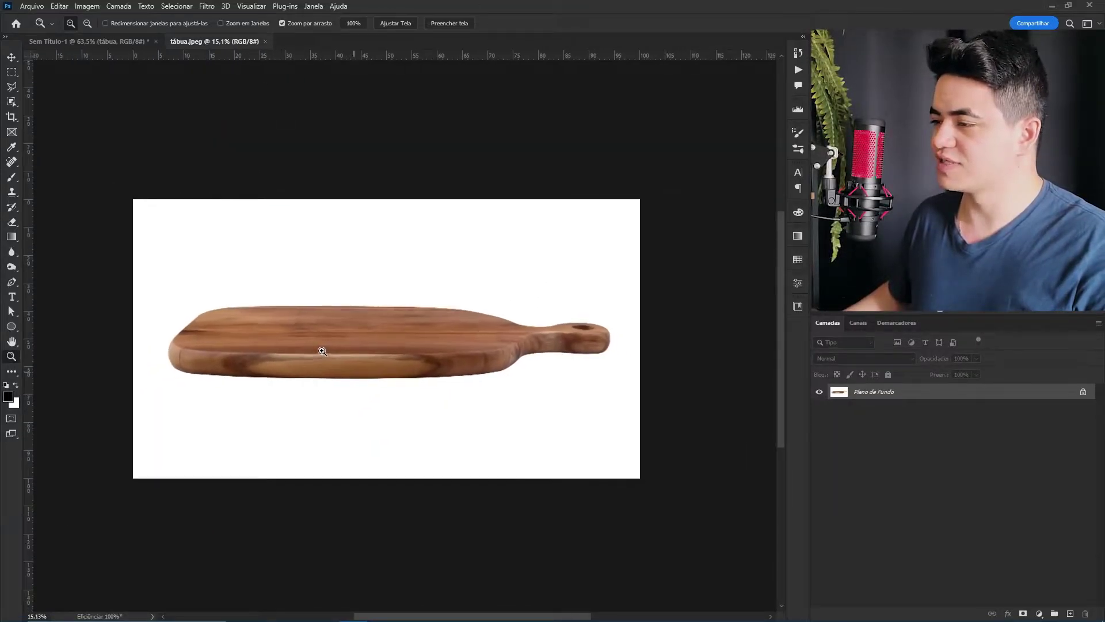
left_click_drag(380, 319, 389, 319)
double_click(986, 398)
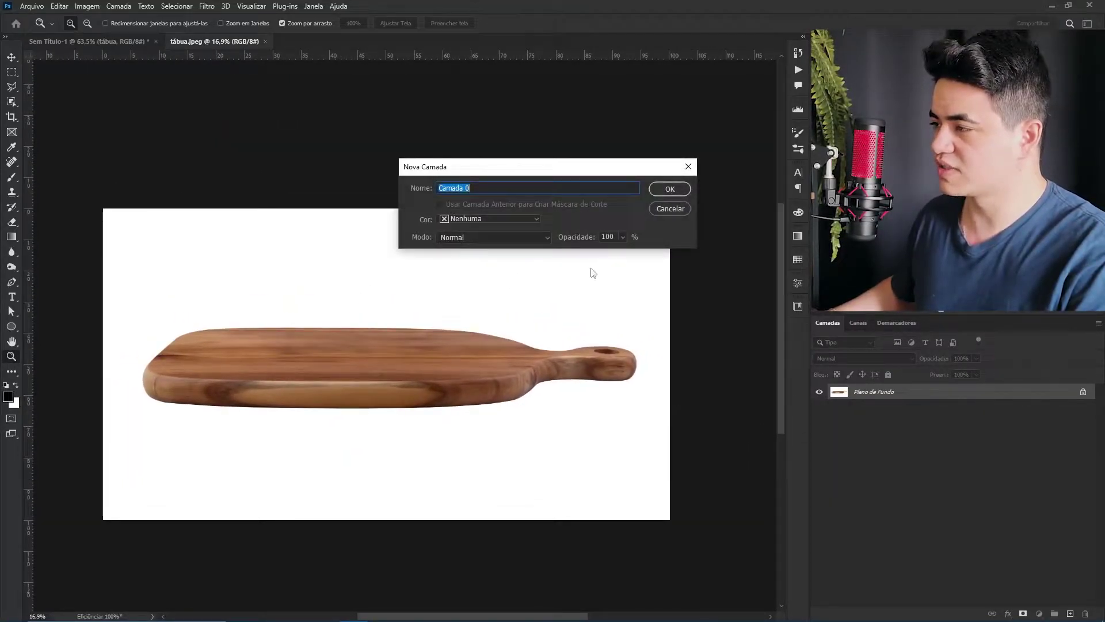
left_click(663, 192)
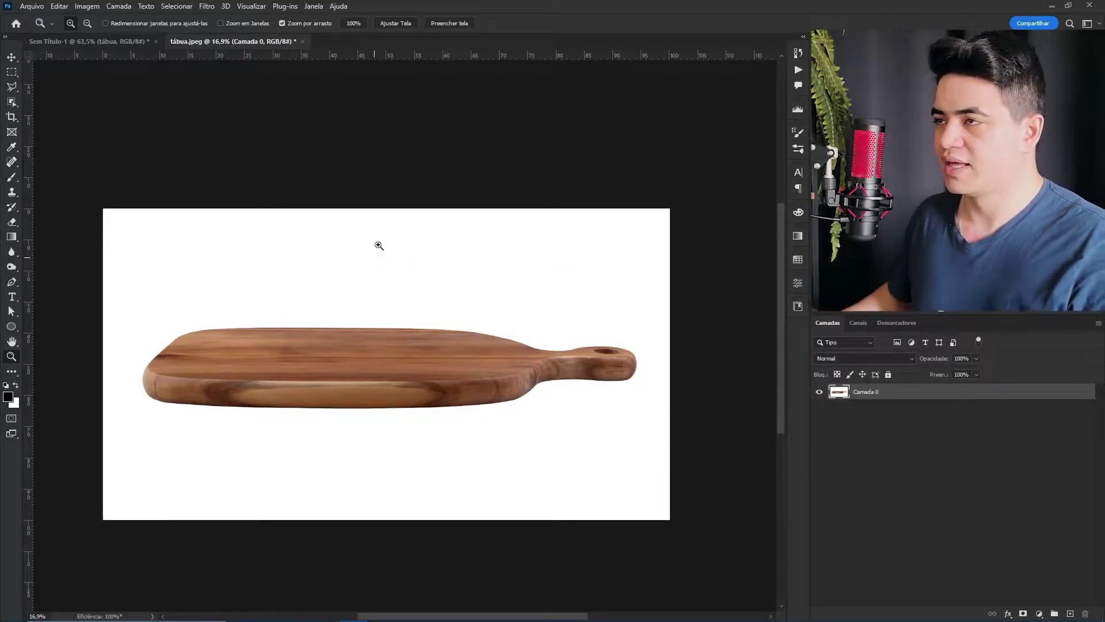
- Select the whole cutting board, including its handle, with a rectangular Object Selection marquee around it
key("w")
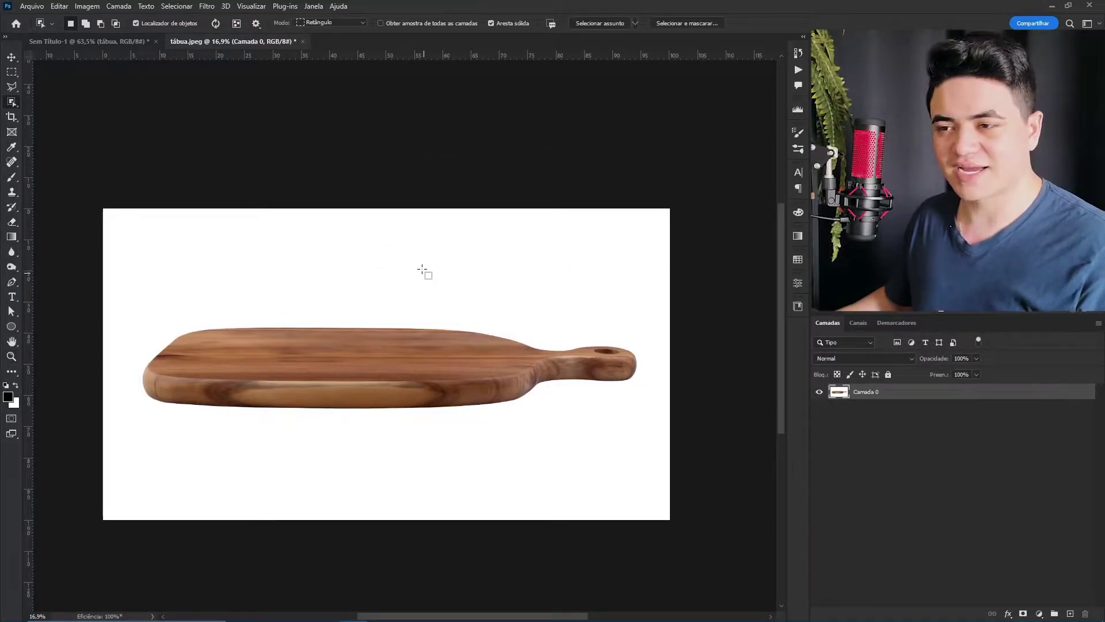
left_click_drag(126, 280, 651, 427)
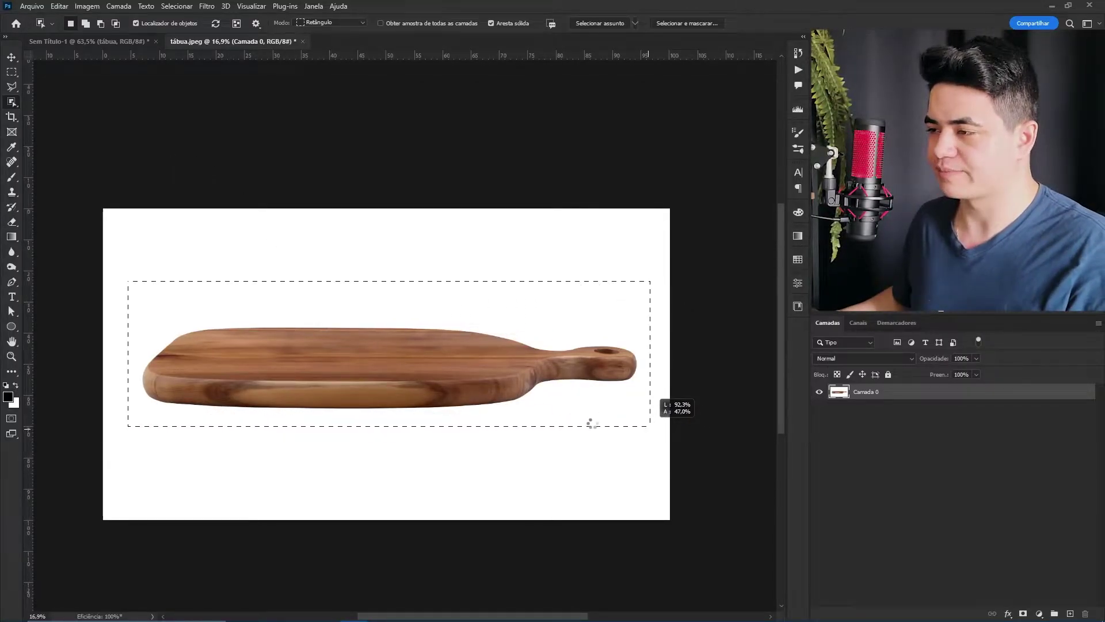
key("z")
left_click(202, 401)
left_click_drag(190, 402, 177, 399)
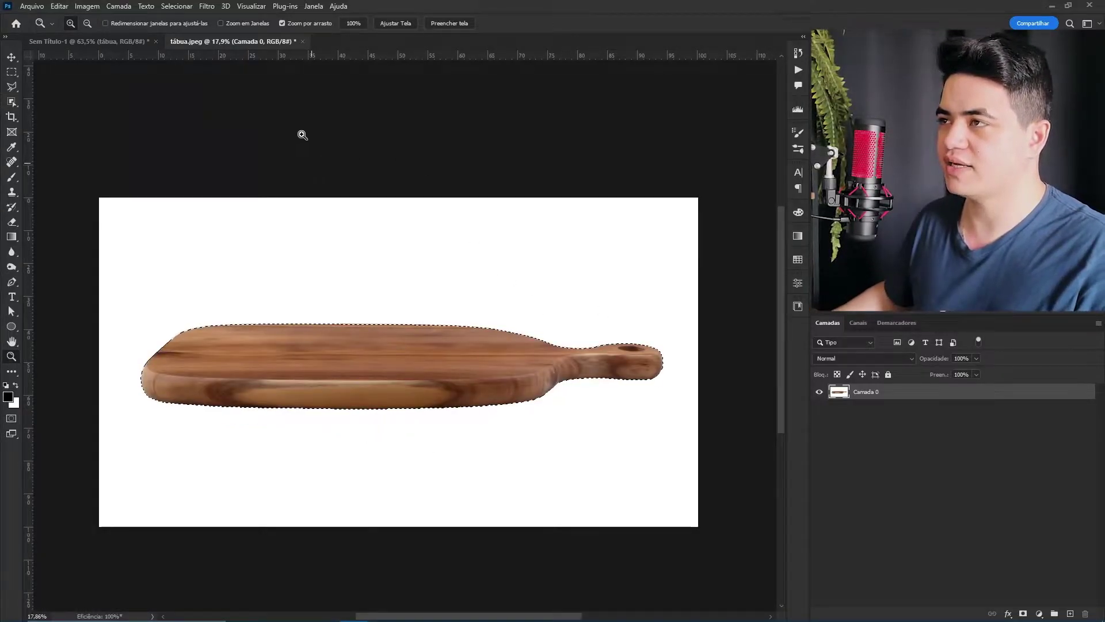
- Open Select and Mask for the board selection and preview it with the red overlay
key("w")
left_click(681, 23)
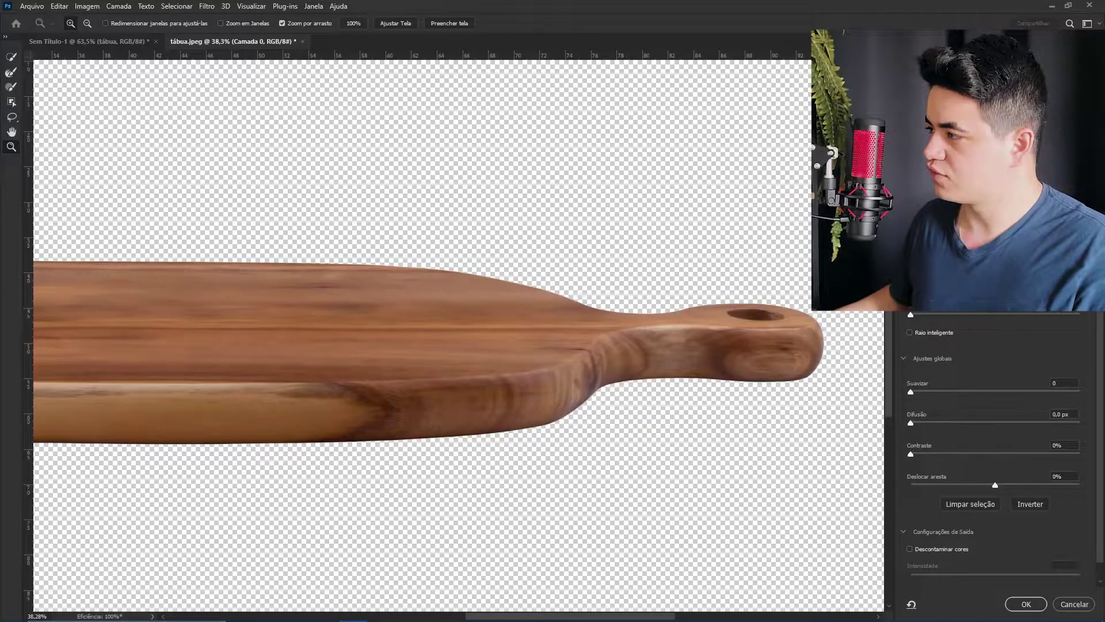
key("v")
left_click_drag(821, 357, 768, 256)
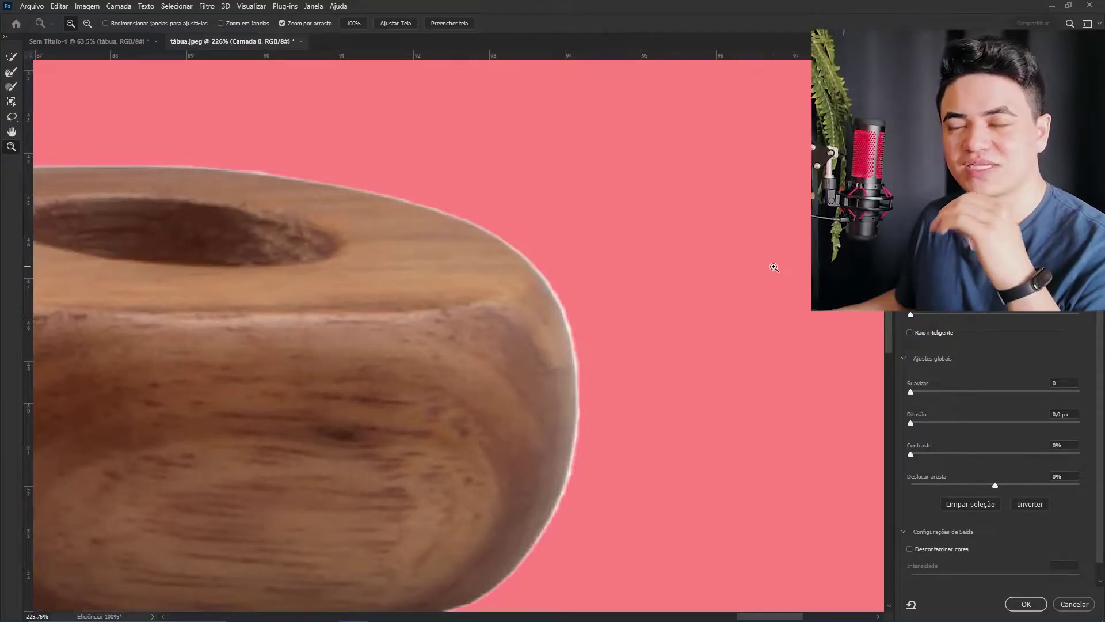
- Contract the board's selection edge by setting Shift Edge to -97%
left_click_drag(568, 362, 501, 382)
scroll(459, 392, "left", 10)
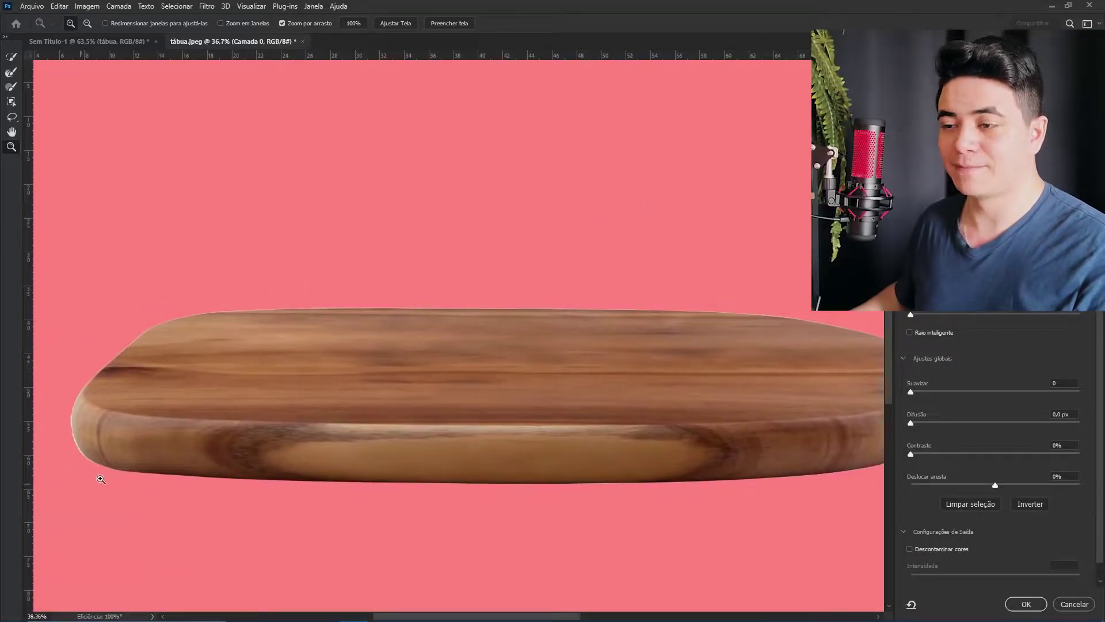
left_click_drag(95, 481, 138, 482)
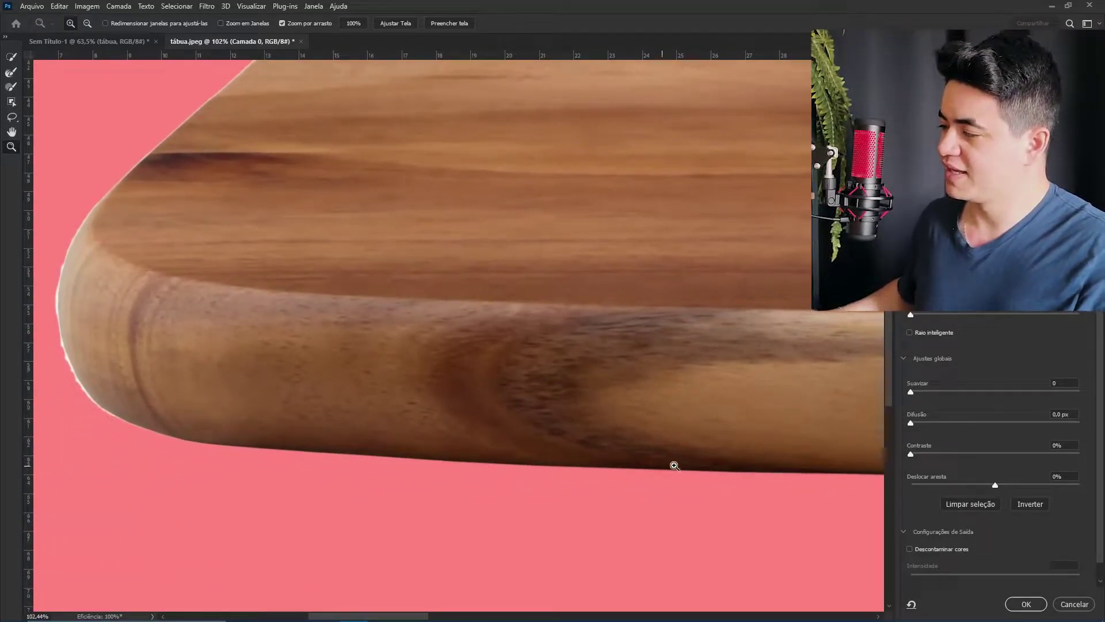
left_click_drag(588, 312, 614, 345)
left_click_drag(294, 396, 468, 387)
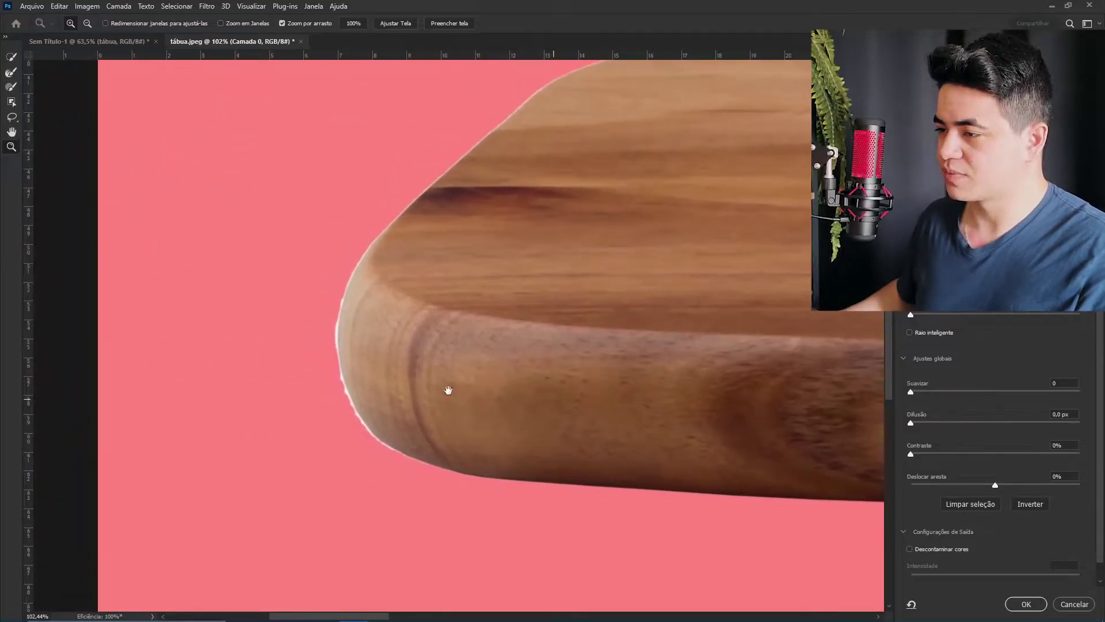
scroll(385, 370, "up", 3)
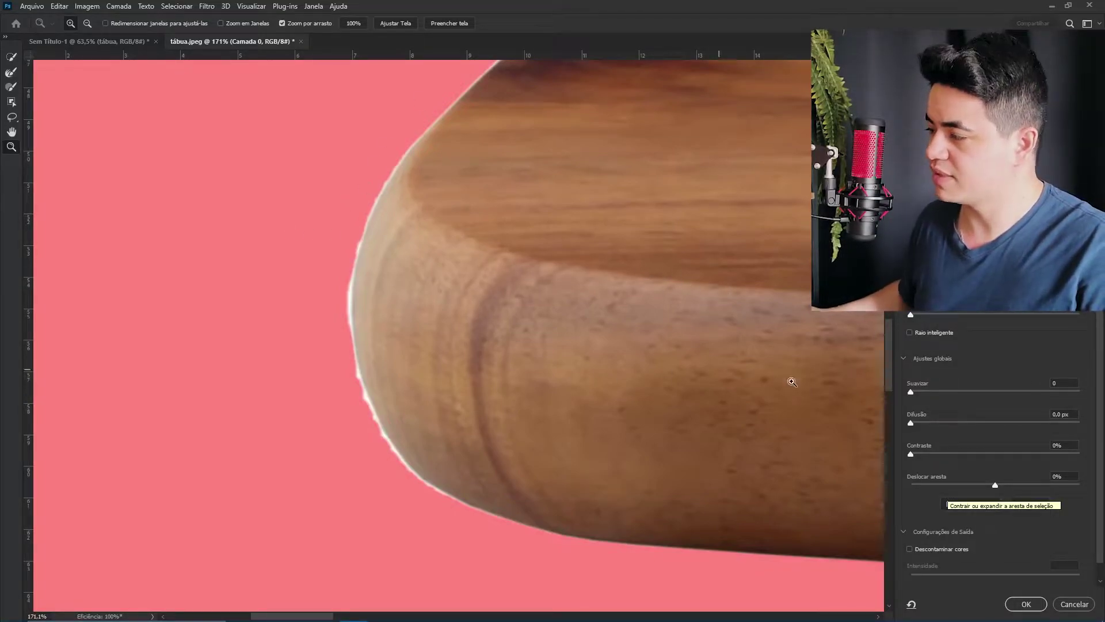
left_click_drag(976, 488, 915, 488)
- Enable Decontaminate Colors at 77% intensity and set the edge detection radius to 10 px
left_click_drag(358, 385, 426, 377)
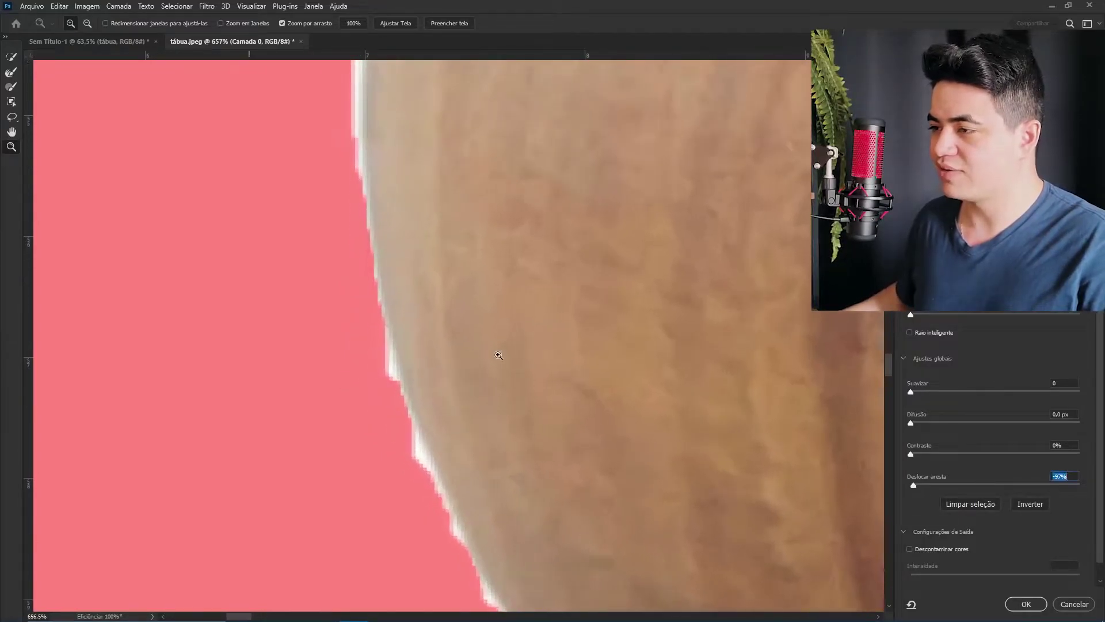
left_click(933, 549)
left_click_drag(623, 452, 443, 438)
left_click_drag(1080, 575, 1041, 575)
left_click_drag(920, 314, 978, 315)
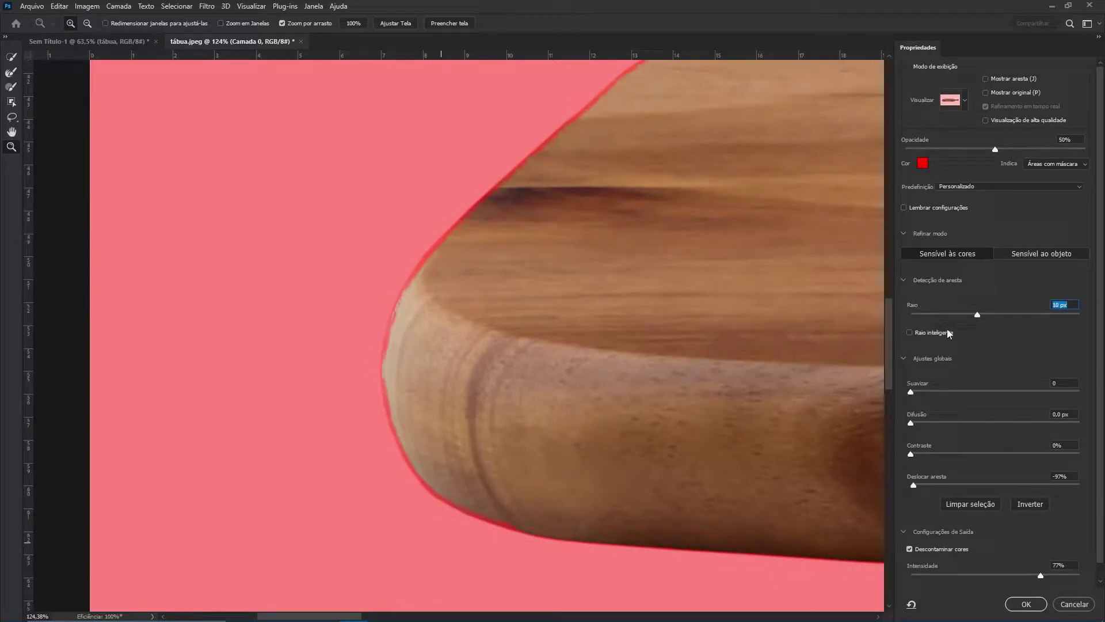
- Inspect the refined mask edge along the full length of the board, from the rounded end to the handle and back
left_click_drag(378, 352, 404, 348)
left_click_drag(455, 290, 332, 534)
left_click_drag(587, 230, 259, 426)
left_click_drag(720, 368, 259, 380)
left_click_drag(760, 397, 288, 369)
left_click_drag(477, 364, 320, 360)
left_click_drag(749, 357, 385, 345)
left_click_drag(748, 323, 299, 322)
left_click_drag(754, 403, 339, 409)
left_click_drag(685, 541, 386, 295)
left_click_drag(456, 351, 691, 351)
left_click_drag(199, 374, 795, 345)
left_click_drag(167, 411, 754, 420)
left_click_drag(311, 322, 492, 381)
left_click_drag(211, 489, 874, 453)
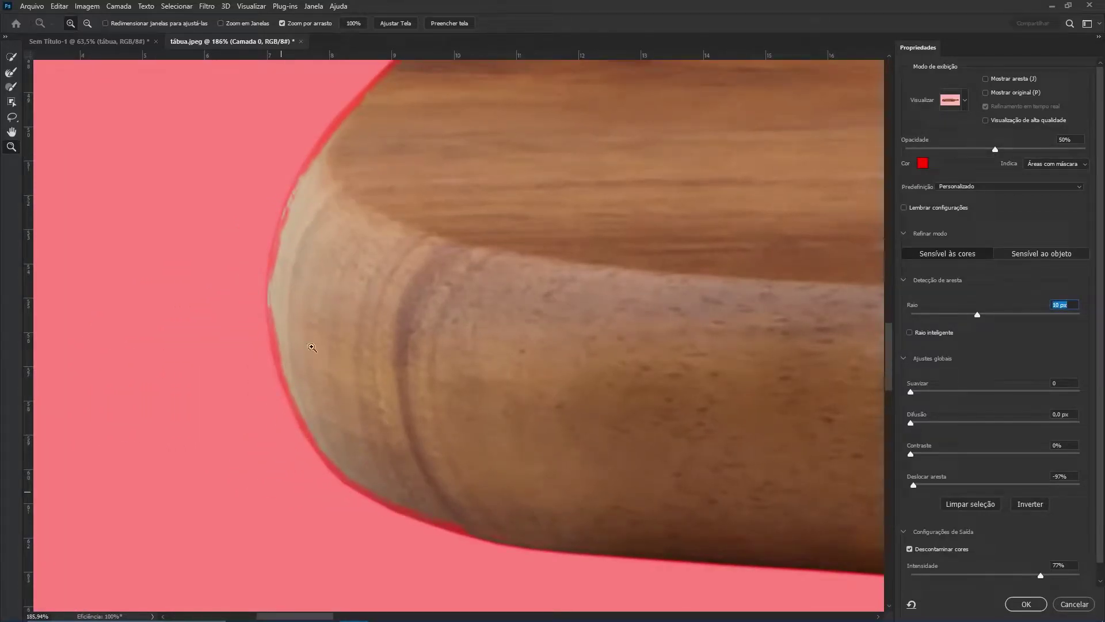
- Set the mask's feather to 0.6 px, contrast to 20% and edge detection radius to 5 px
left_click_drag(283, 221, 316, 191)
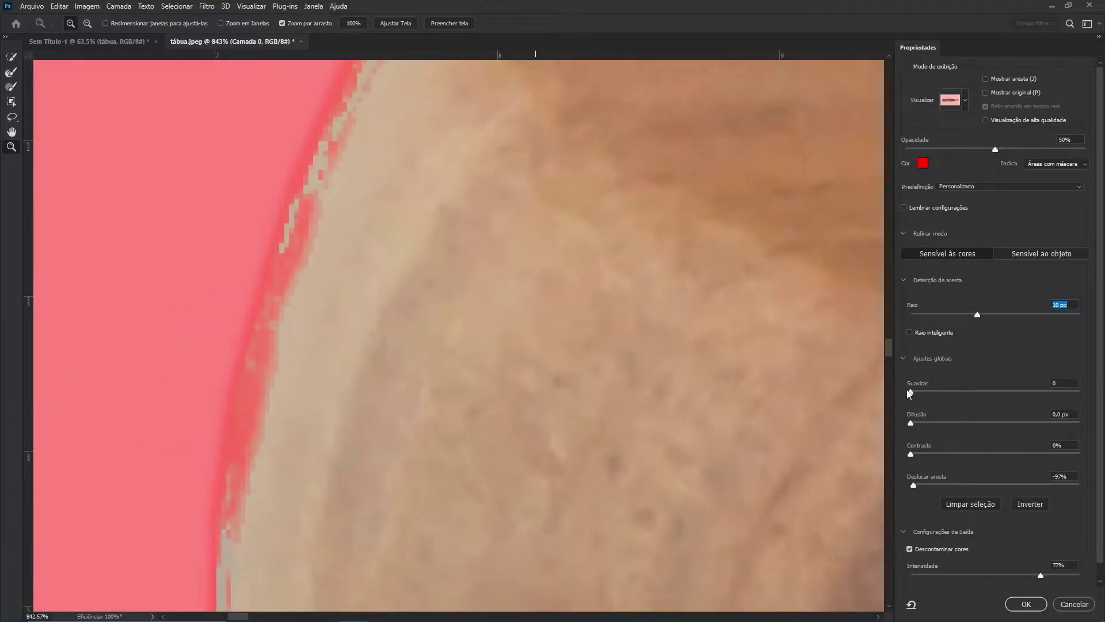
left_click(916, 423)
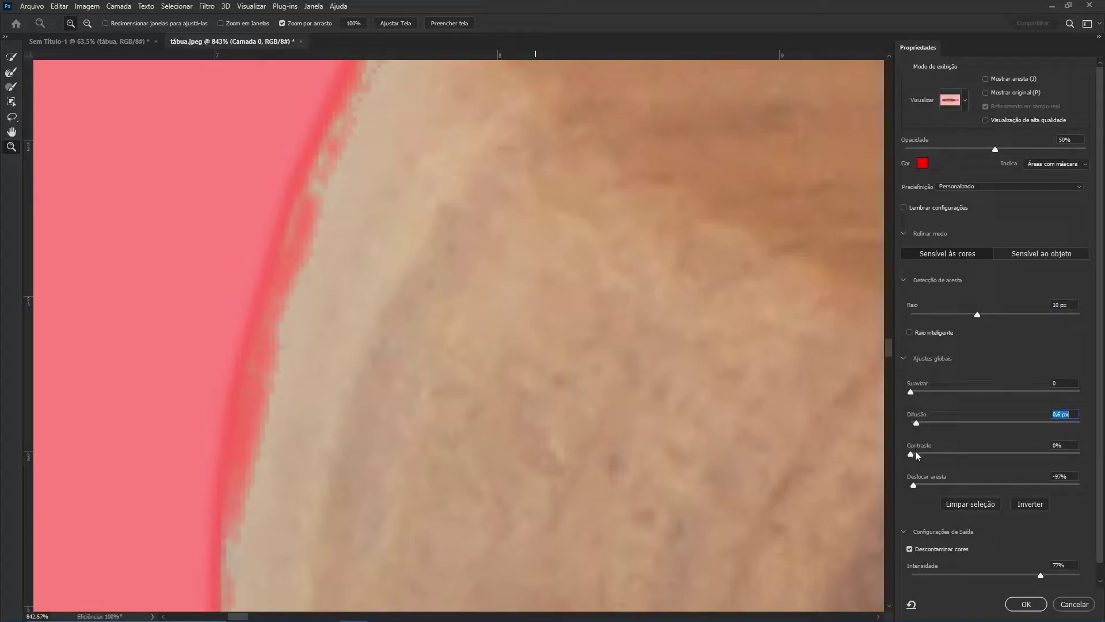
left_click_drag(929, 455, 952, 455)
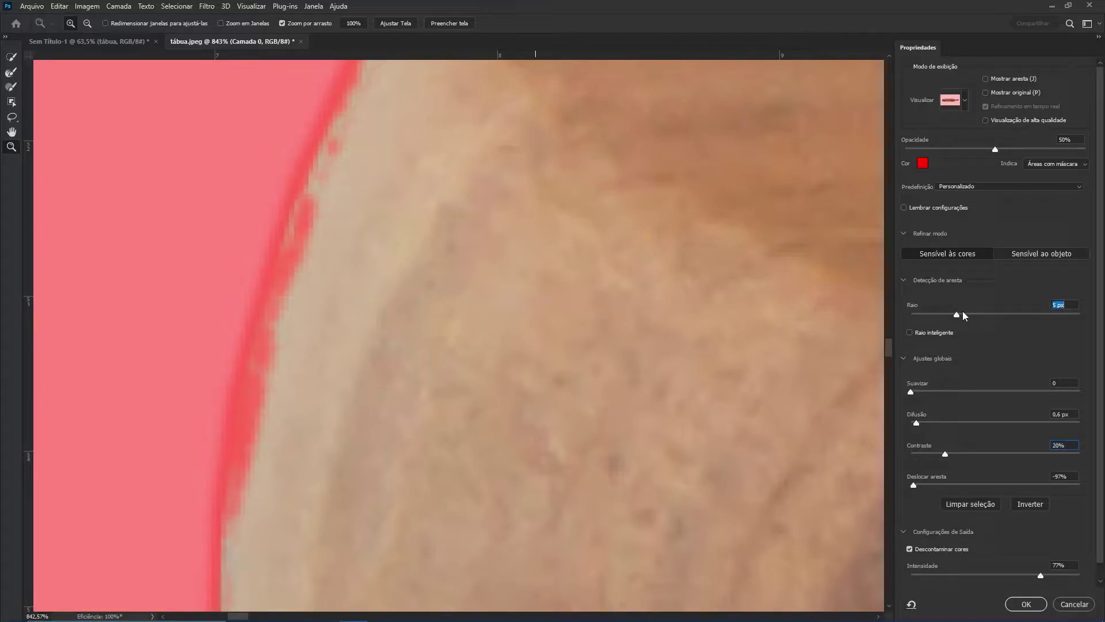
scroll(446, 311, "down", 10)
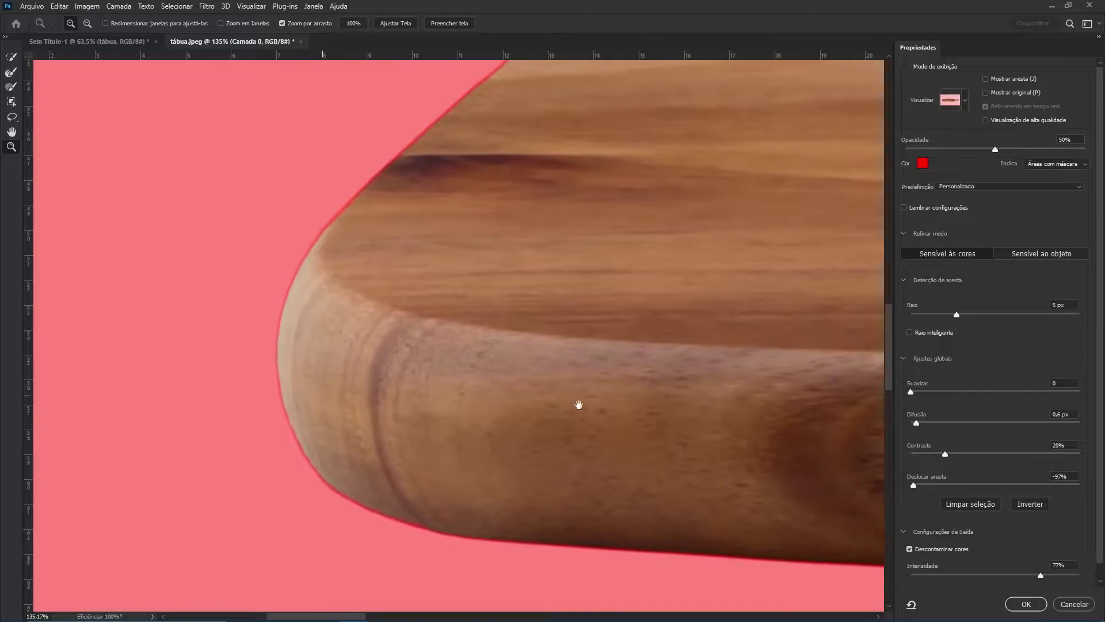
- Check the outline as far as the handle and apply the refinement as a new layer with a layer mask
left_click_drag(771, 403, 288, 414)
left_click_drag(806, 423, 288, 415)
left_click_drag(794, 380, 288, 380)
left_click_drag(794, 374, 288, 385)
left_click_drag(746, 377, 287, 449)
left_click_drag(694, 433, 383, 431)
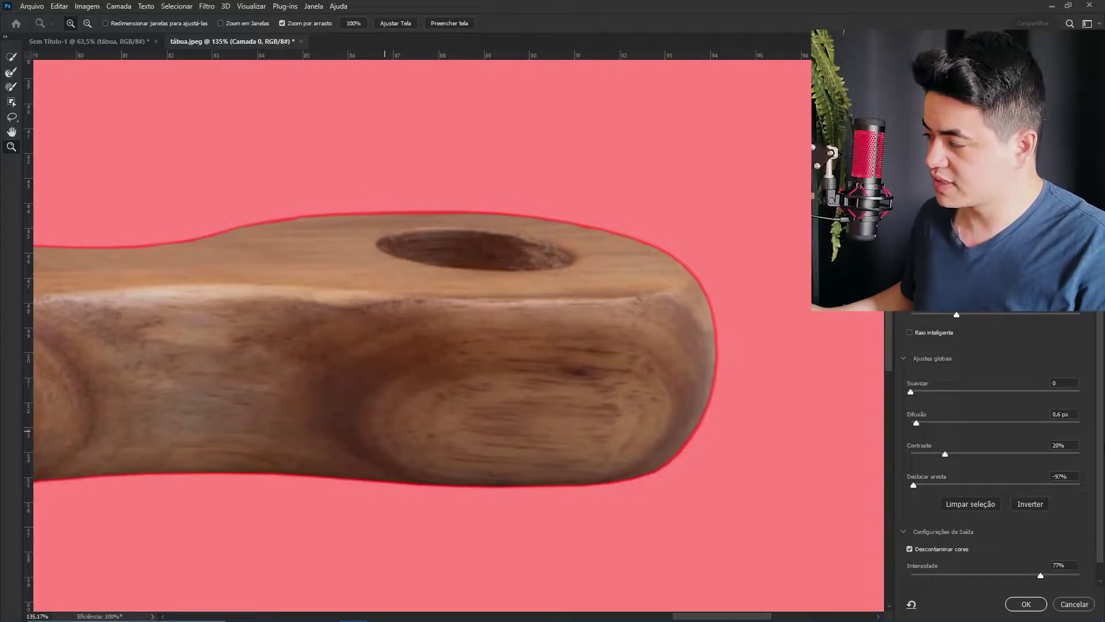
scroll(1082, 536, "down", 1)
left_click(1026, 604)
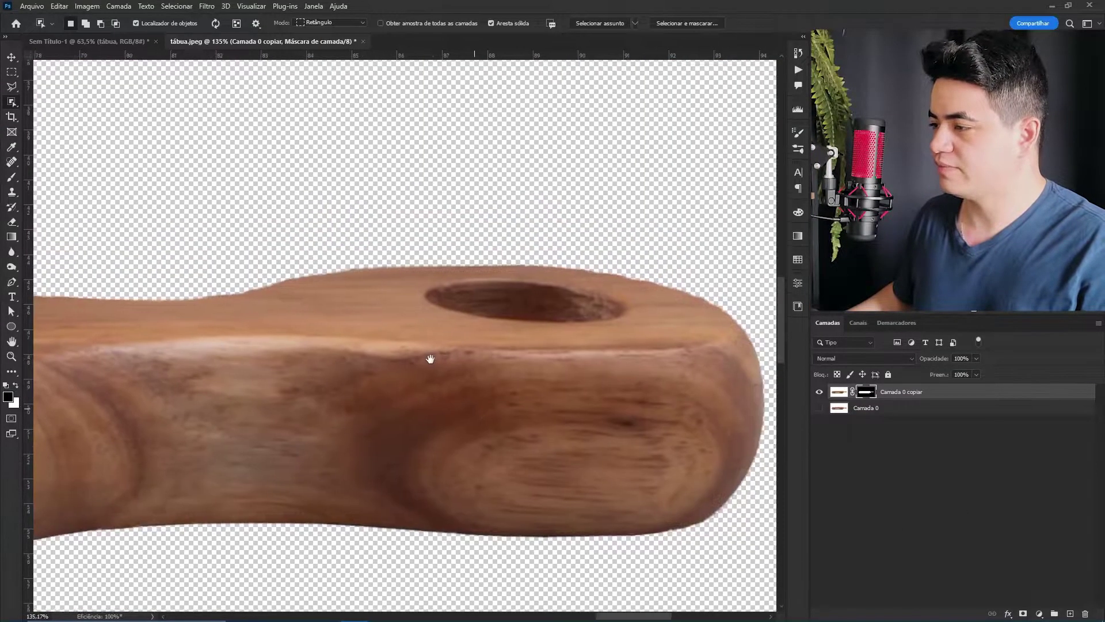
- Delete the original uncut Camada 0 layer and try to save tábua.jpeg
left_click_drag(431, 359, 334, 368)
key("z")
left_click_drag(364, 349, 731, 327)
left_click_drag(443, 327, 338, 343)
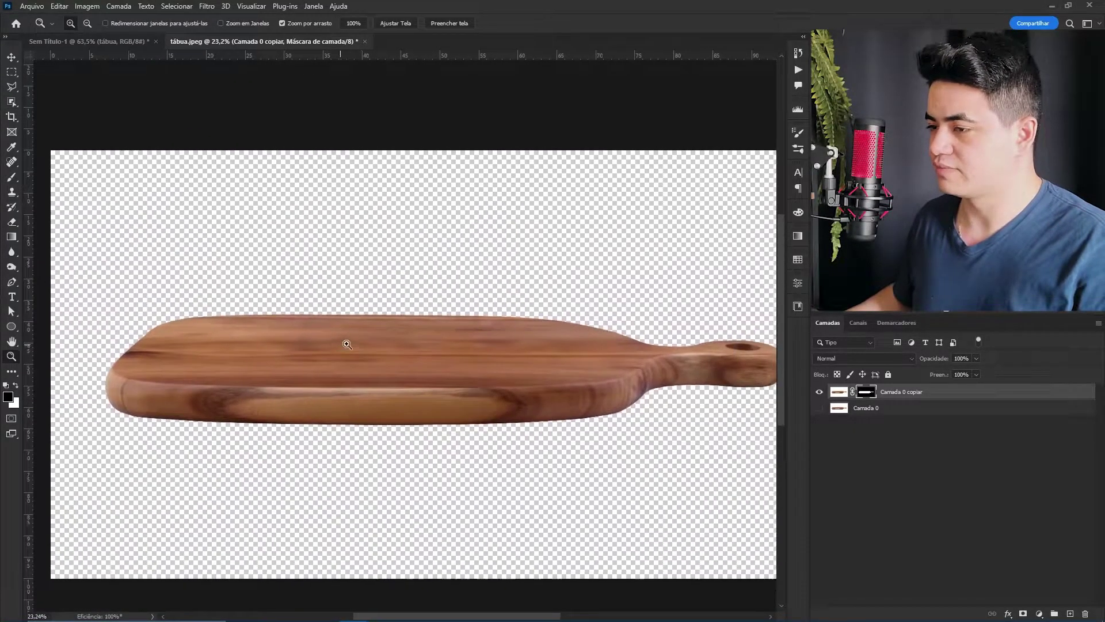
left_click_drag(390, 378, 420, 361)
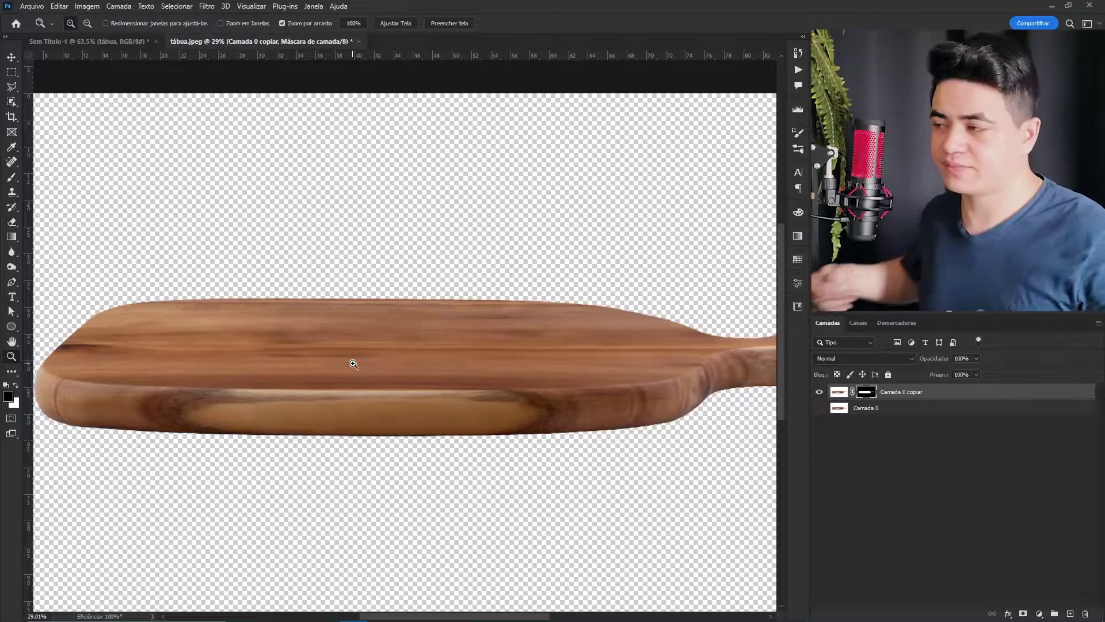
left_click(868, 405)
key("Delete")
key("ctrl+s")
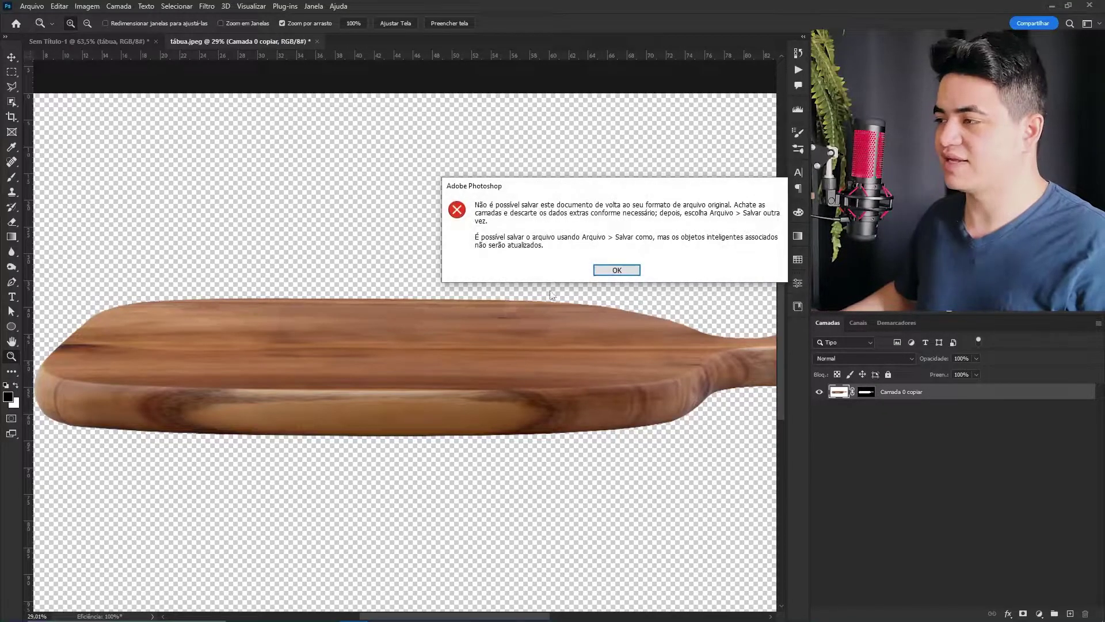
left_click(597, 271)
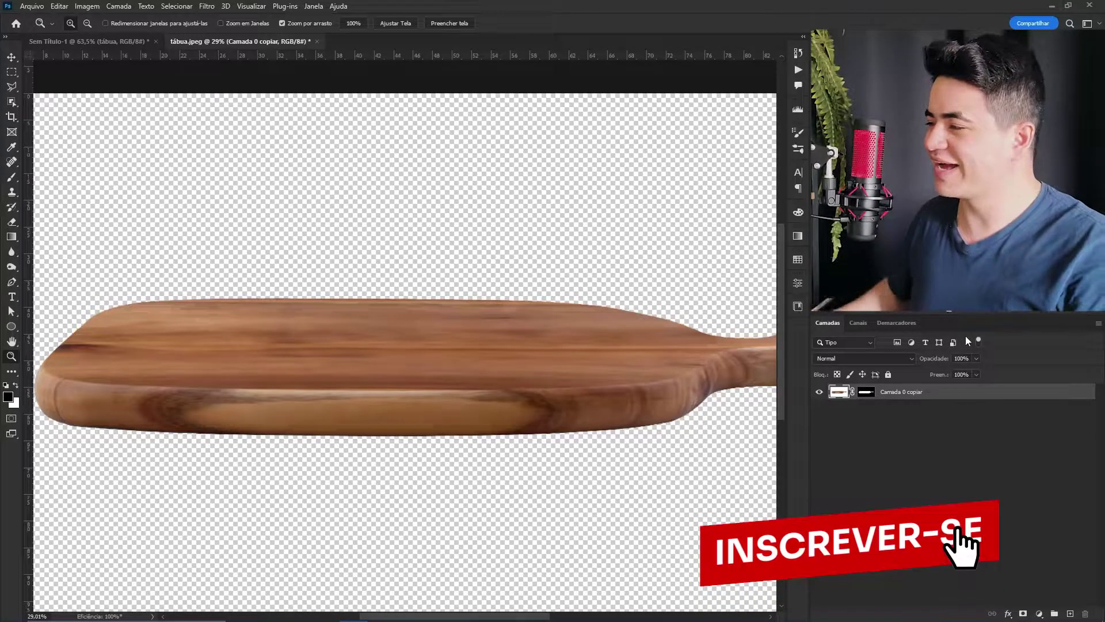
- Rename the masked board layer "Tábua recortada"
double_click(901, 395)
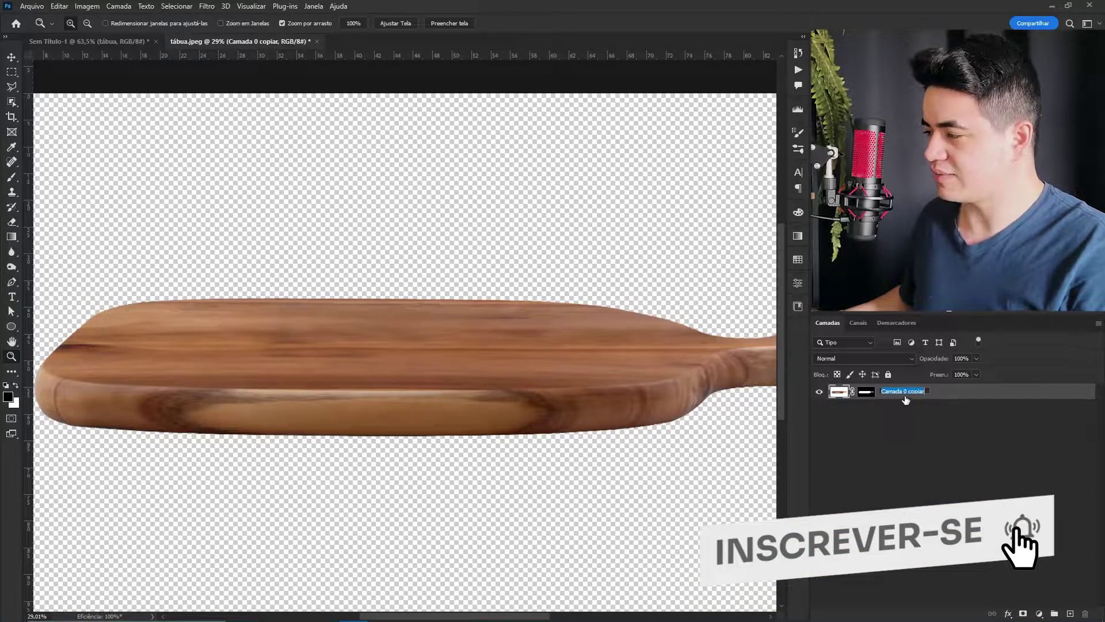
left_click(921, 370)
right_click(907, 399)
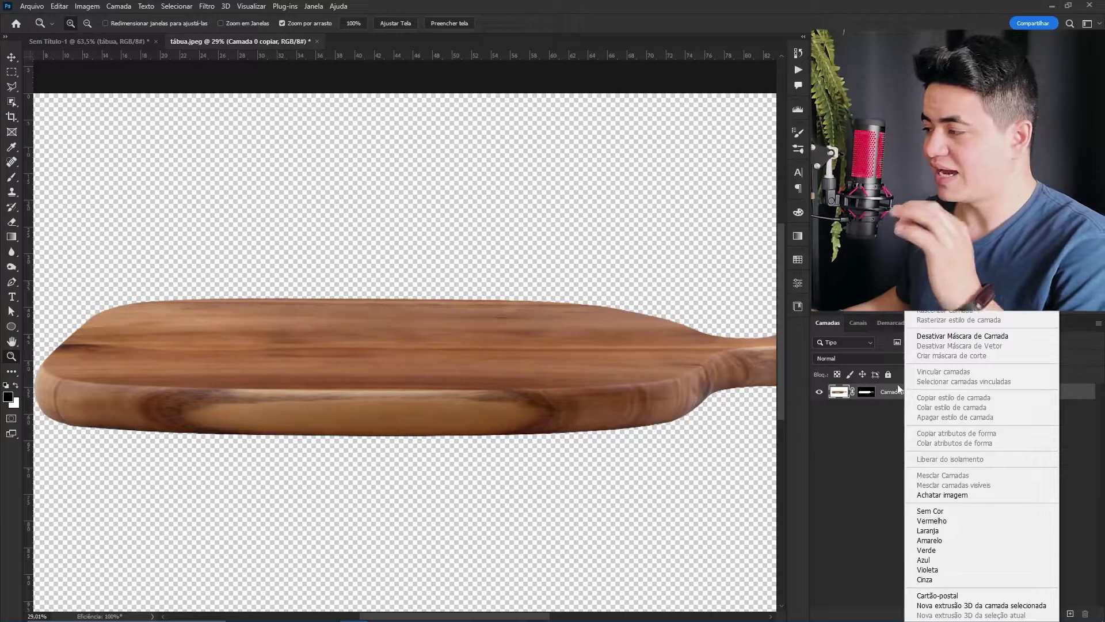
left_click(947, 493)
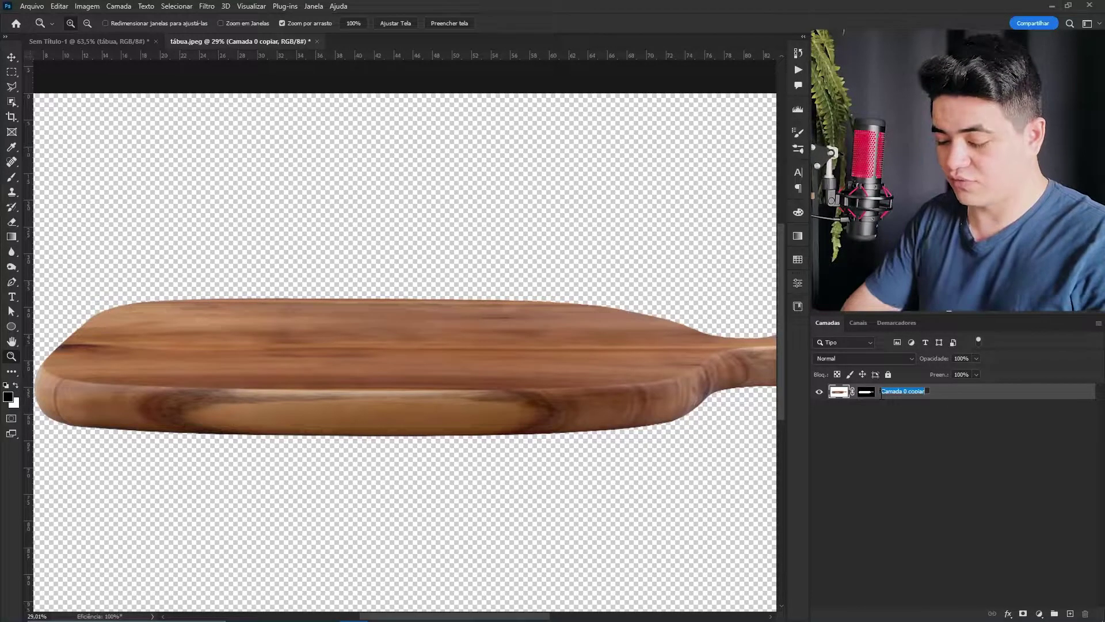
key("BackSpace")
type("Tá")
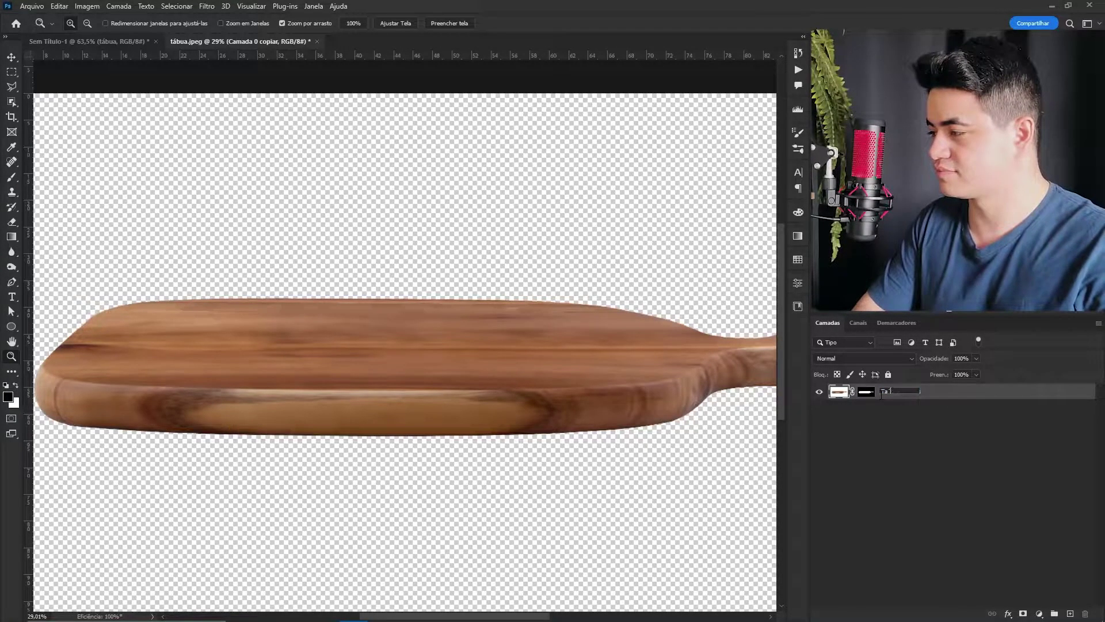
type("bua recortada")
key("Return")
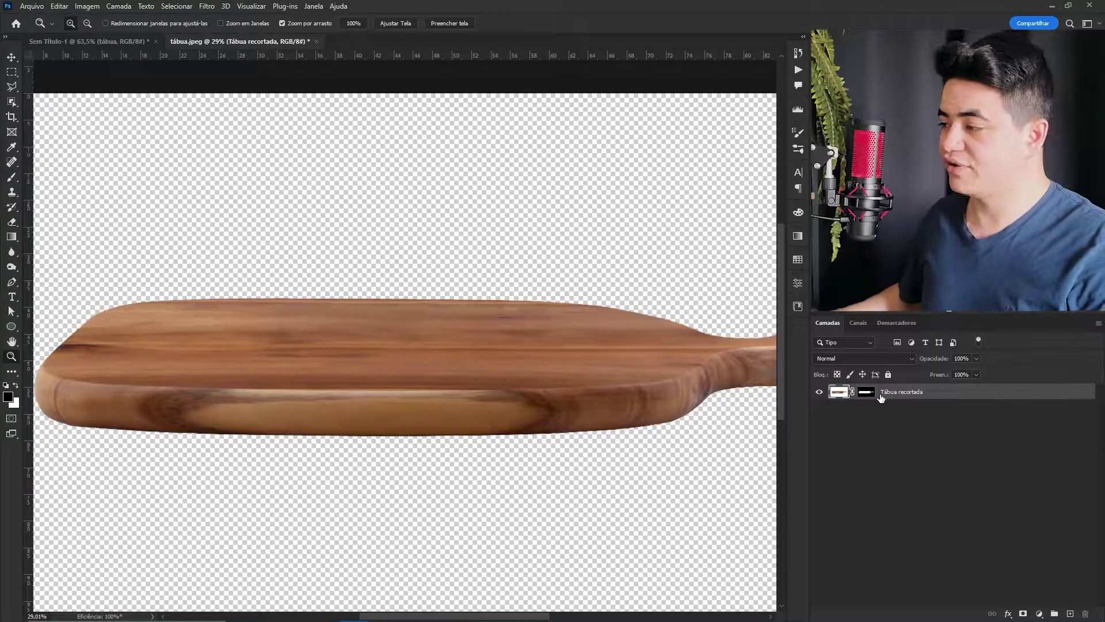
- Convert the Tábua recortada layer to a smart object and return to the Sem Título-1 composition
right_click(953, 394)
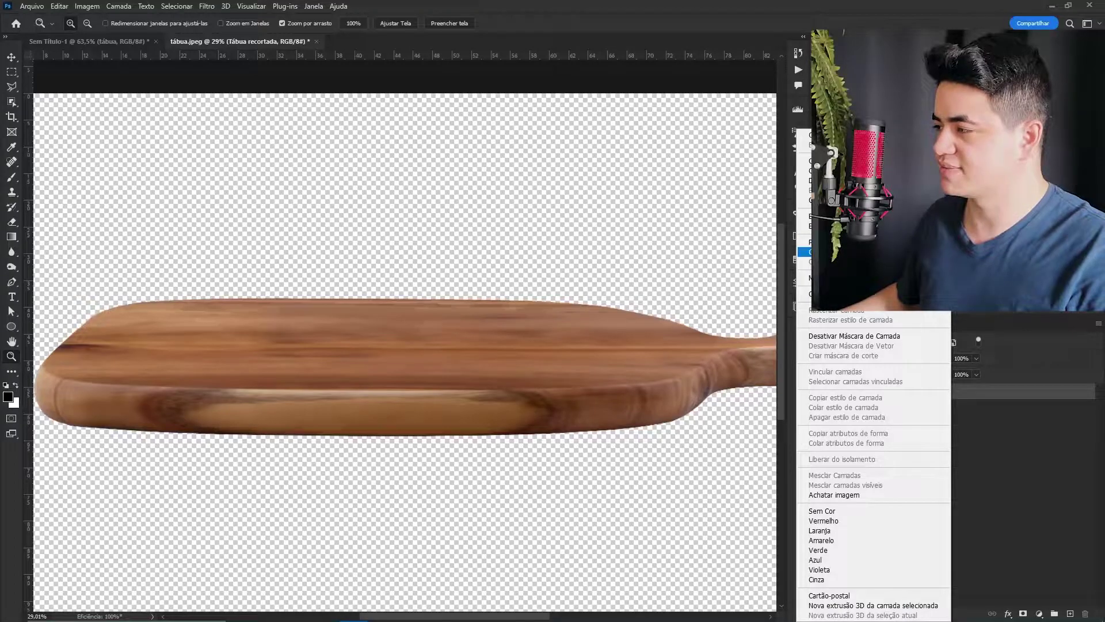
left_click(852, 293)
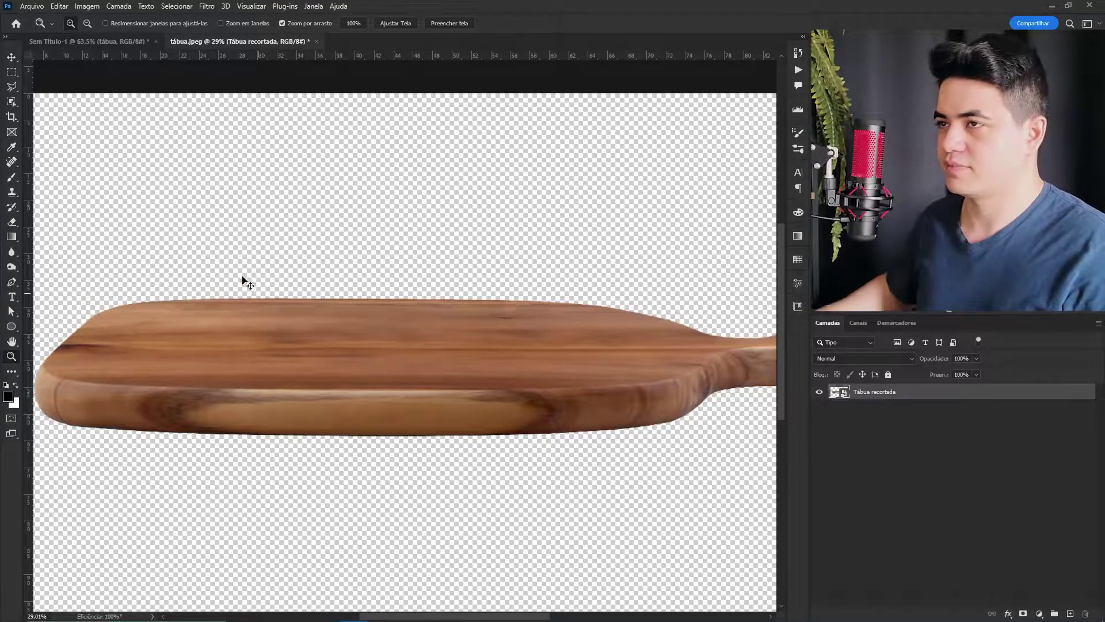
left_click(133, 43)
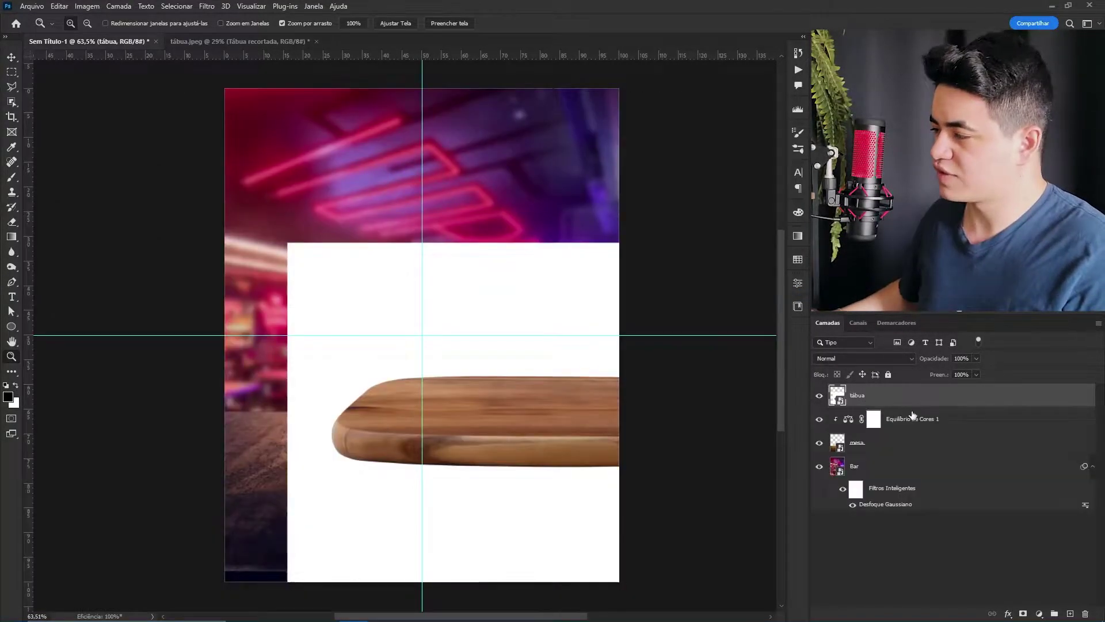
- Paste the Tábua recortada layer into the composition and scale it down over the uncut board, covering its position
key("ctrl+v")
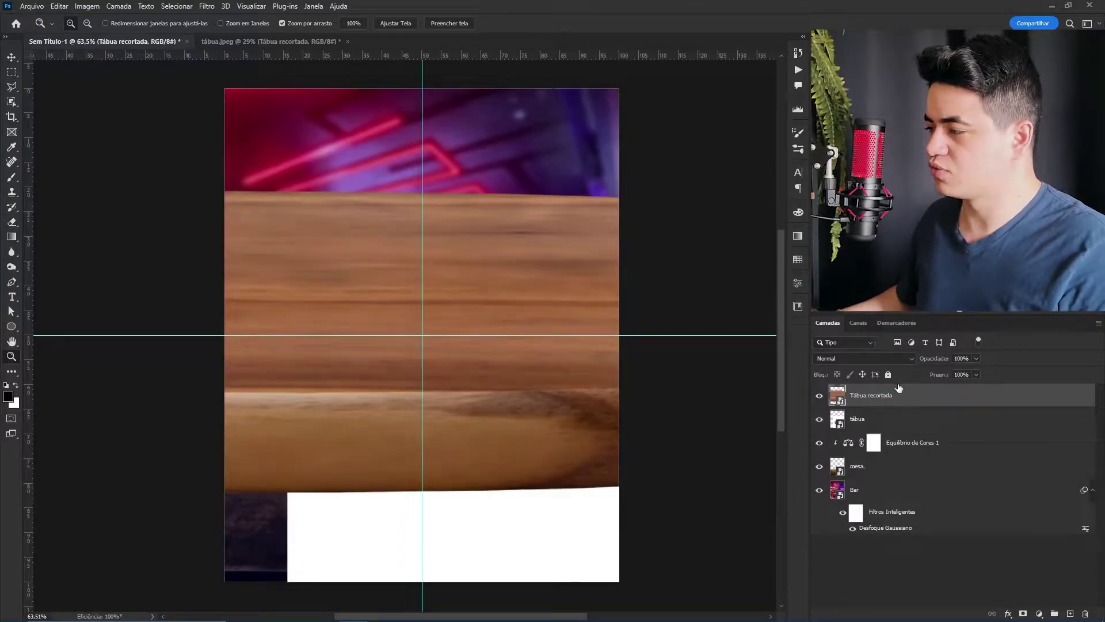
key("ctrl+t")
left_click_drag(424, 190, 577, 393)
left_click_drag(755, 395, 775, 374)
left_click(626, 24)
key("z")
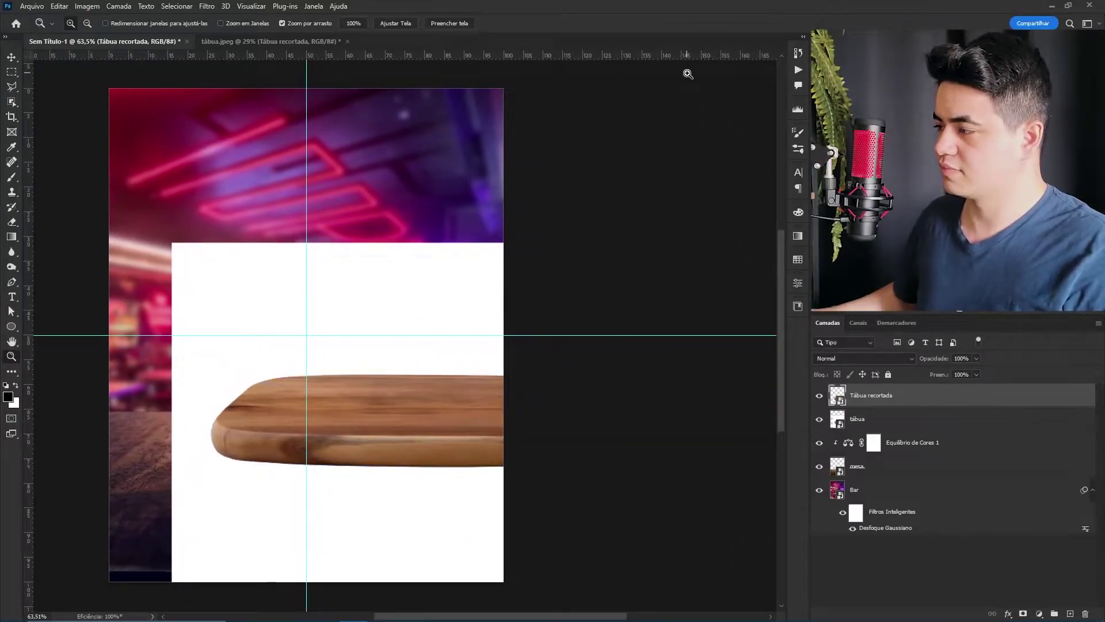
- Delete the uncut tábua layer with its white background from the composition
left_click(876, 422)
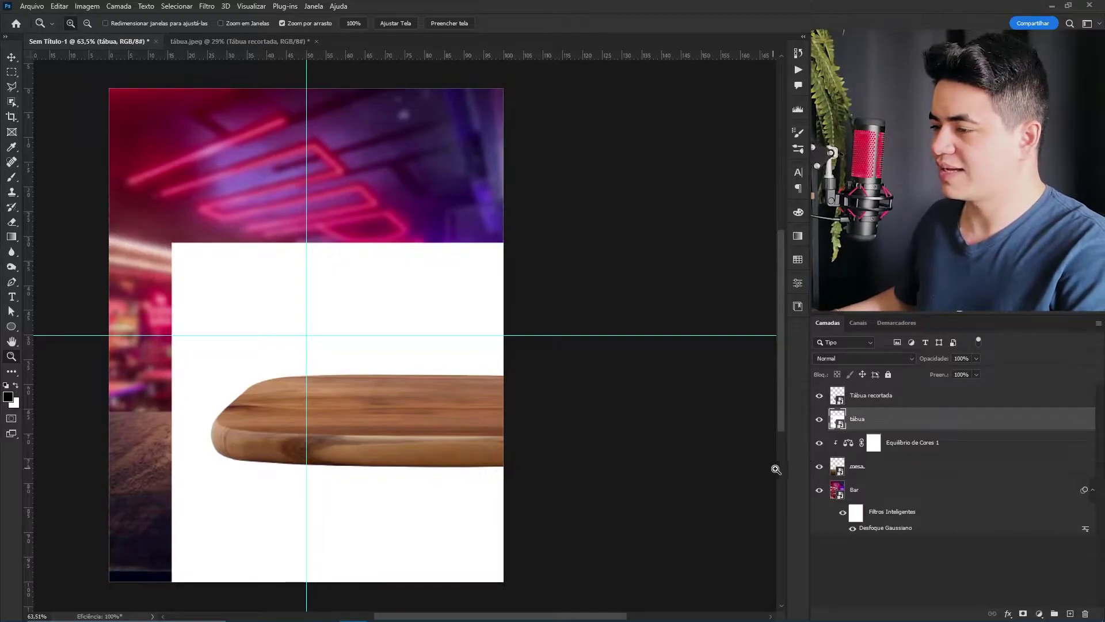
key("Delete")
key("v")
left_click(435, 409)
key("z")
left_click_drag(428, 469, 570, 434)
- Close tábua.jpeg without saving its changes and return to the Sem Título-1 composition
key("ctrl+Tab")
key("ctrl+w")
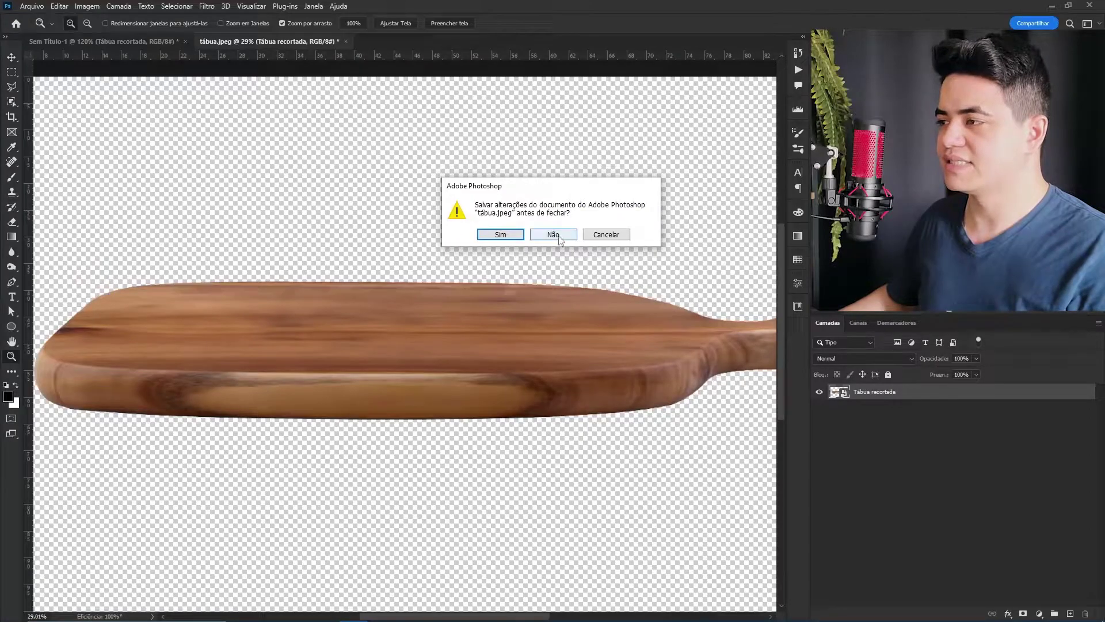
left_click(553, 234)
key("v")
scroll(509, 371, "down", 3)
scroll(503, 380, "up", 3)
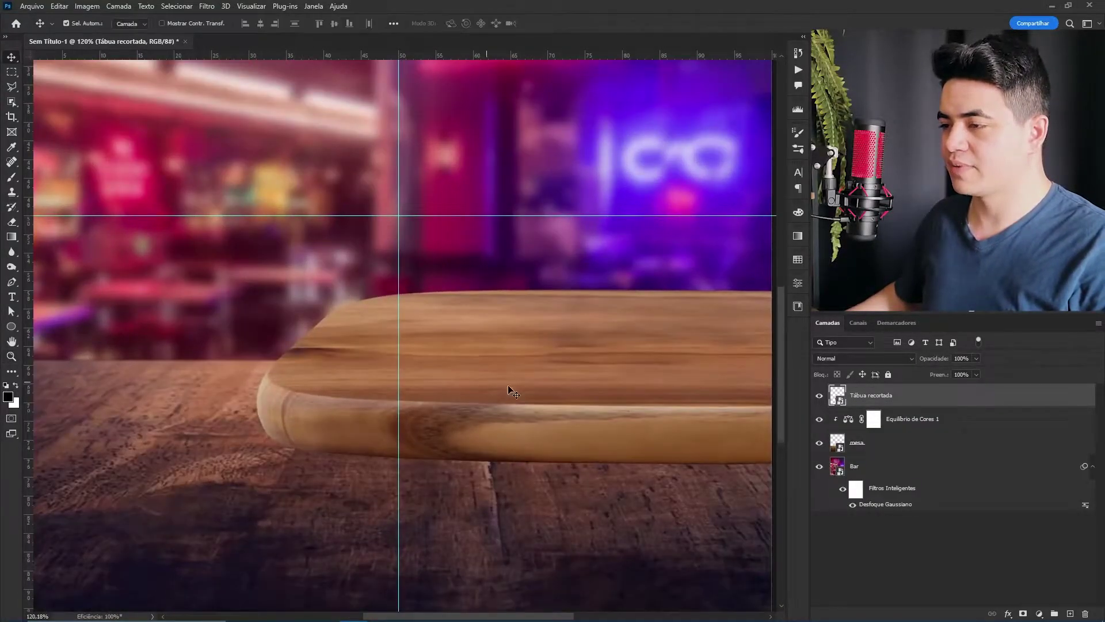
key("z")
scroll(493, 375, "down", 2)
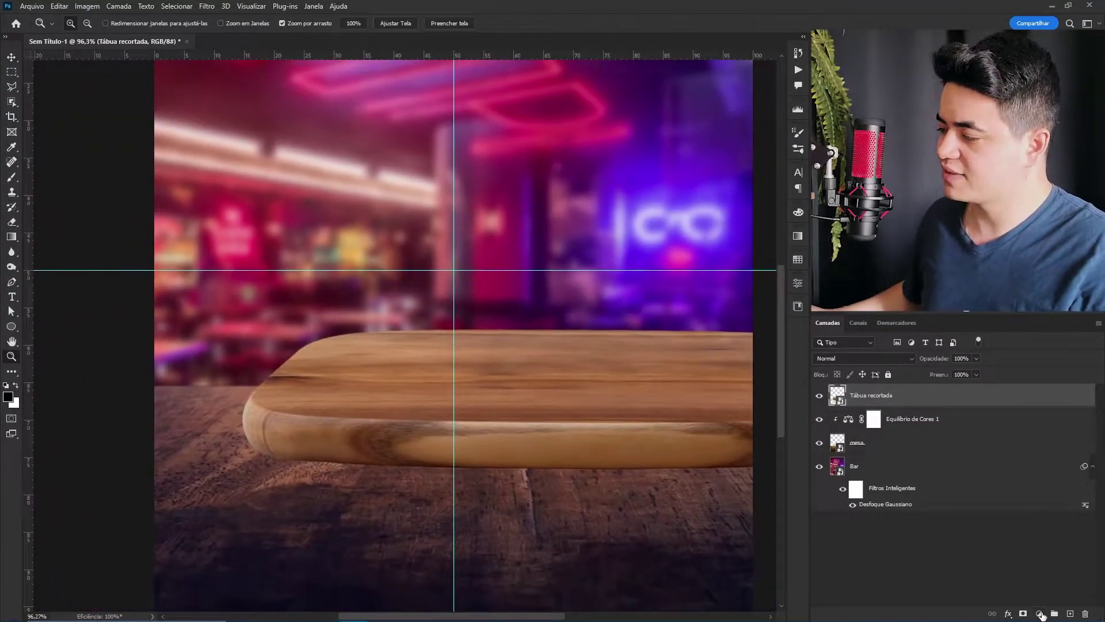
- Add a Color Balance adjustment clipped to Tábua recortada, with midtones at Cyan/Red -18 and Yellow/Blue +39
left_click(1039, 615)
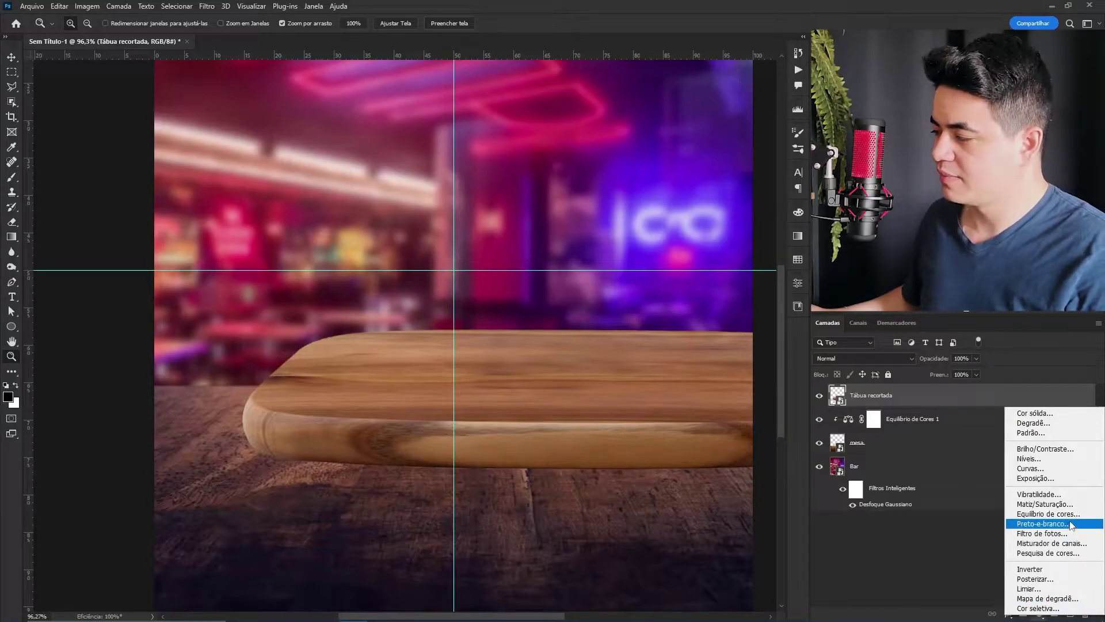
left_click(1048, 513)
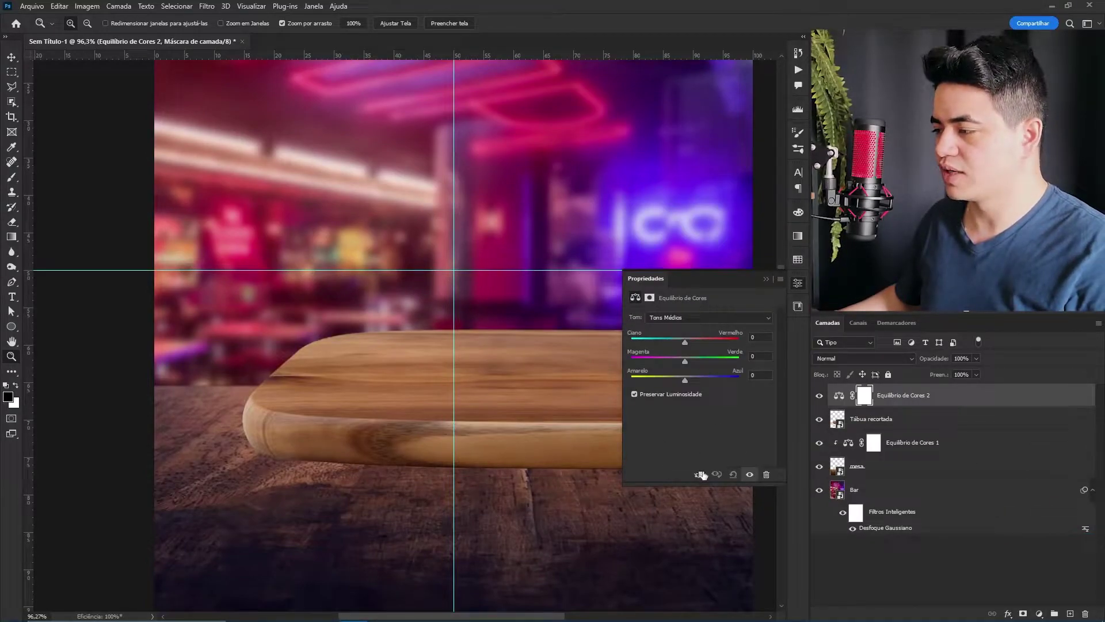
left_click(701, 473)
left_click_drag(688, 343, 675, 342)
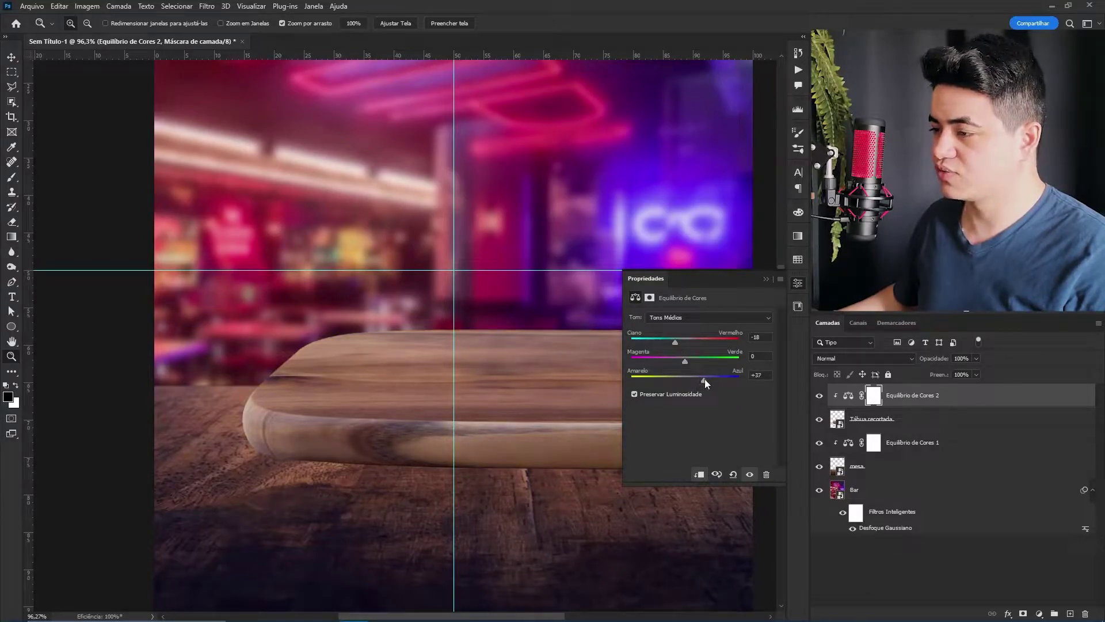
left_click_drag(706, 380, 708, 380)
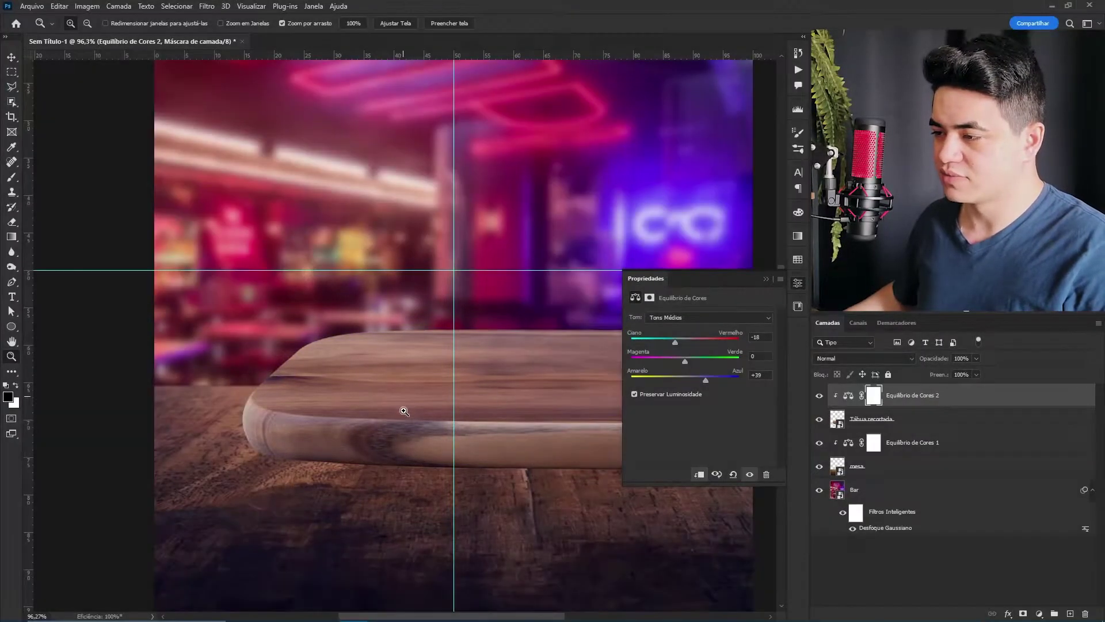
left_click_drag(291, 528, 432, 528)
key("Escape")
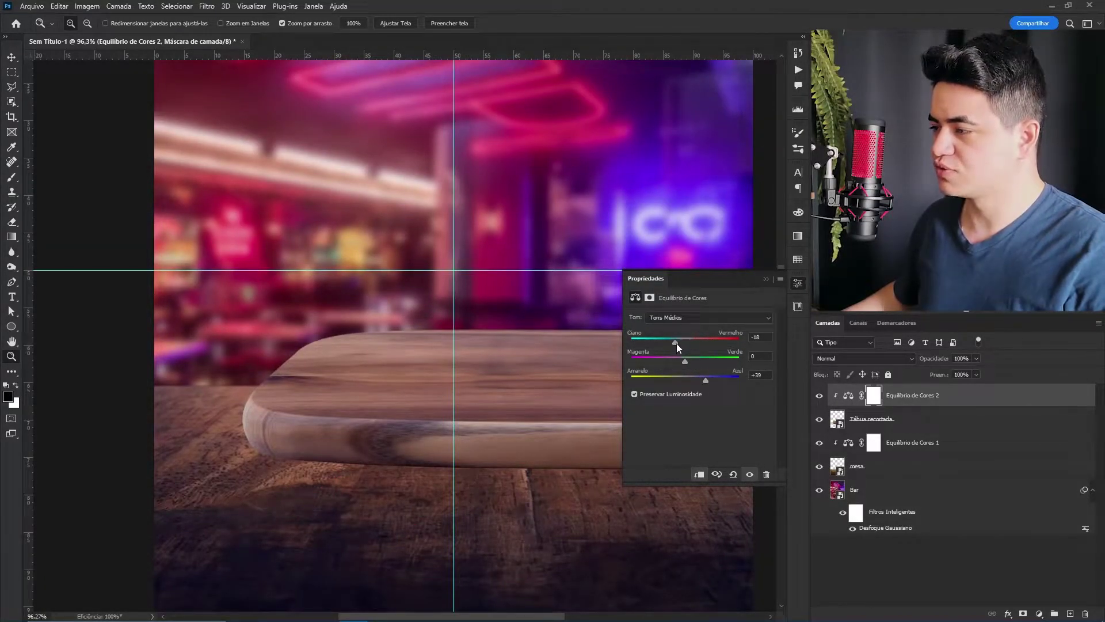
- Set the board's Color Balance shadows to Cyan/Red +10 and its highlights to Cyan/Red +9 and Yellow/Blue -11
left_click(681, 319)
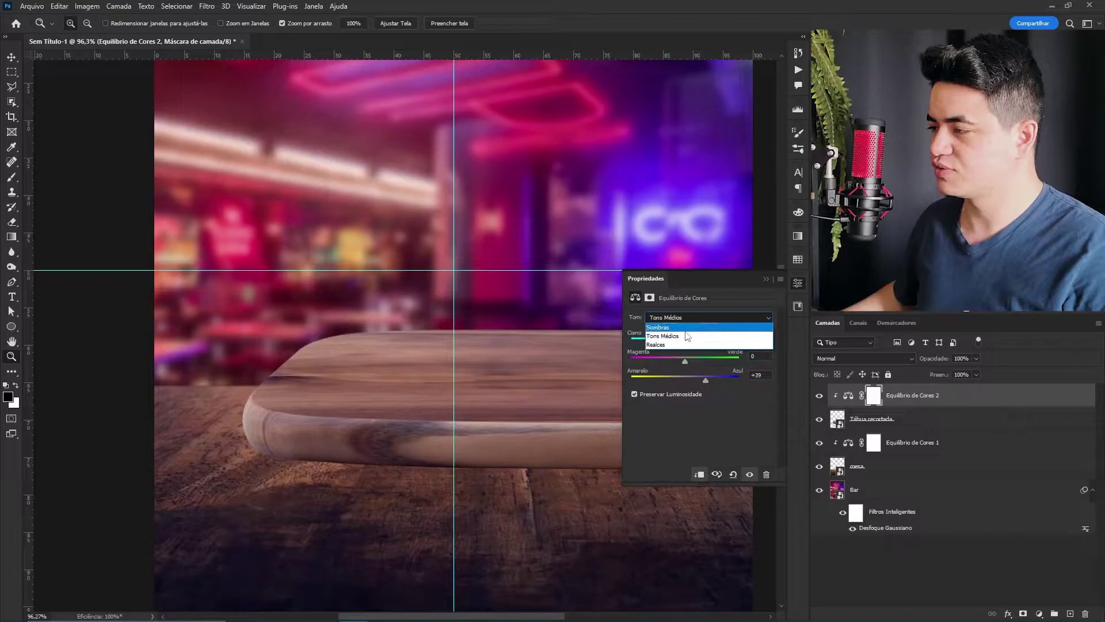
left_click(681, 327)
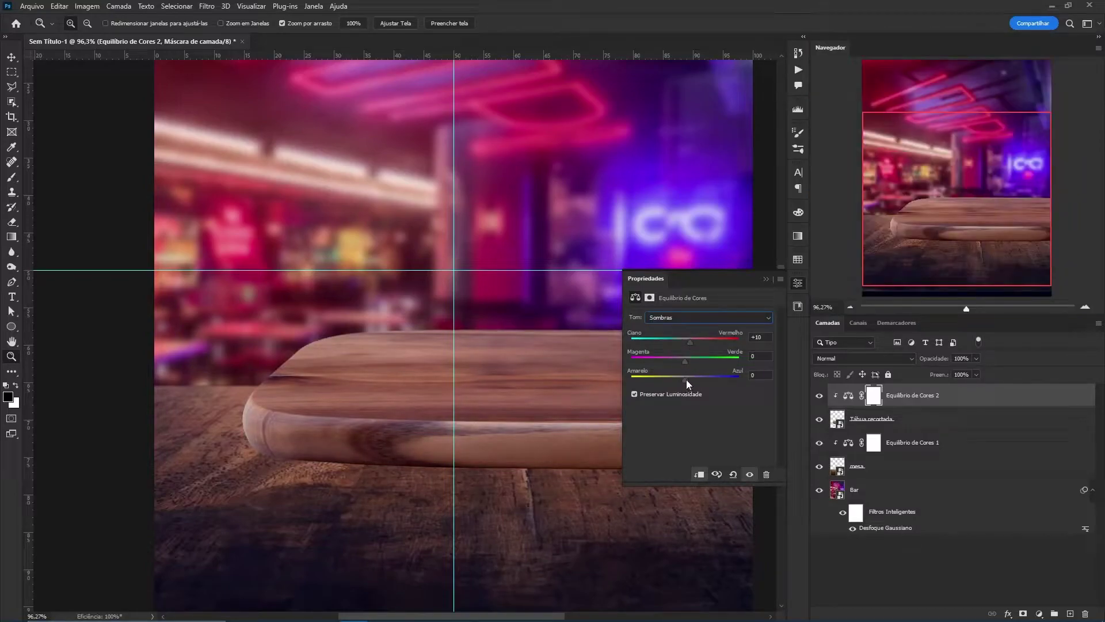
left_click(690, 319)
left_click(691, 338)
left_click(685, 317)
left_click(685, 348)
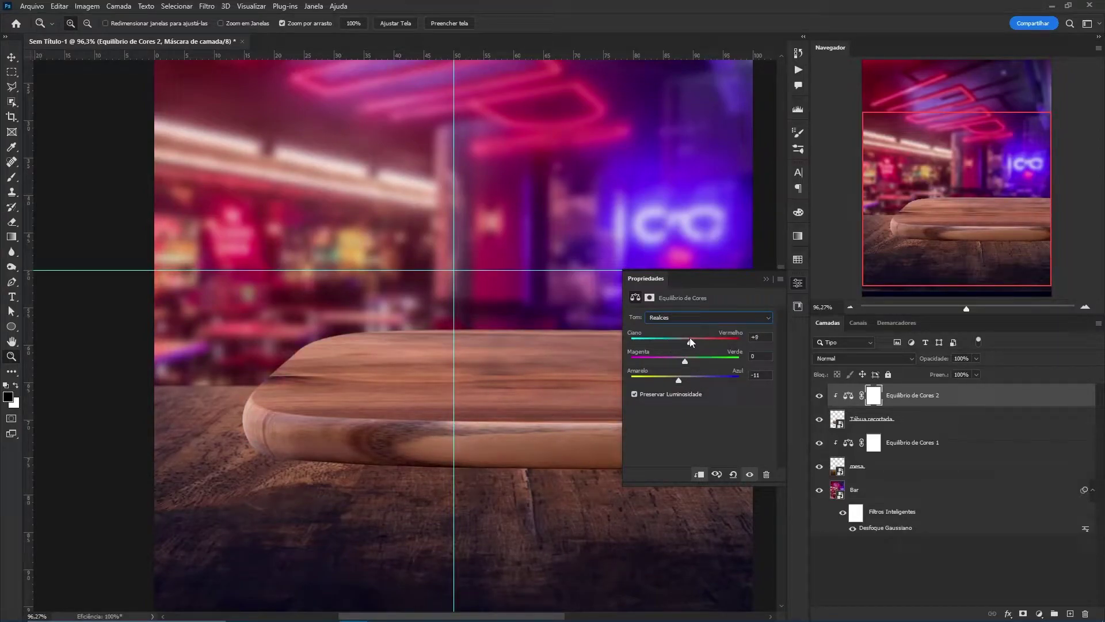
- Rework the board's Color Balance with shadows Cyan/Red +12 and midtones Cyan/Red -29 and Yellow/Blue +36
left_click(690, 318)
left_click(691, 328)
left_click(696, 378)
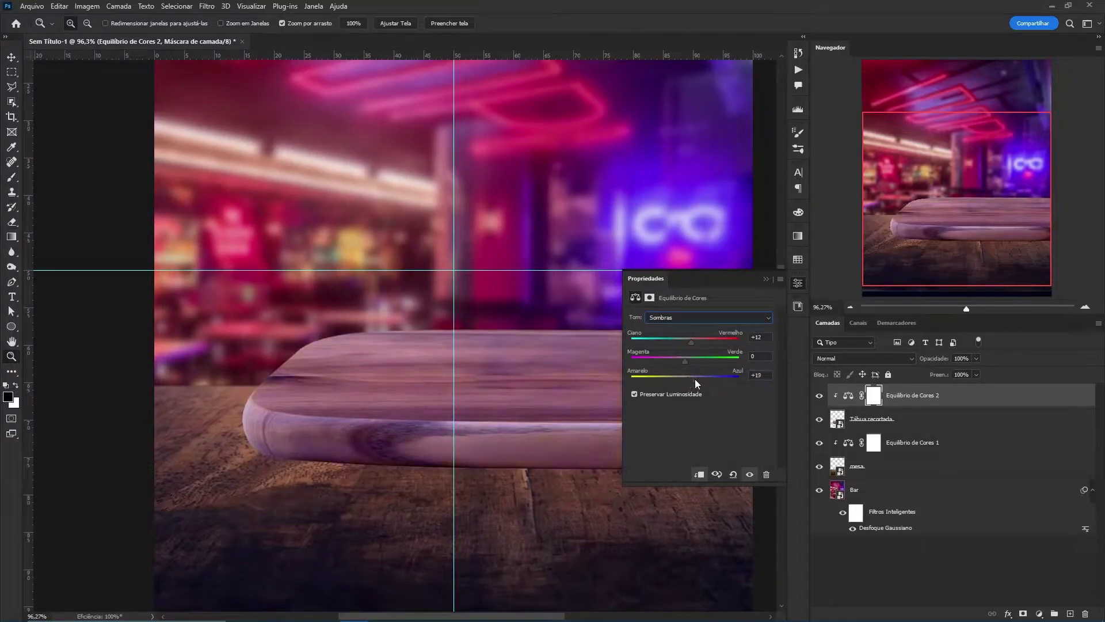
left_click(697, 318)
left_click(697, 347)
left_click(692, 318)
left_click(694, 337)
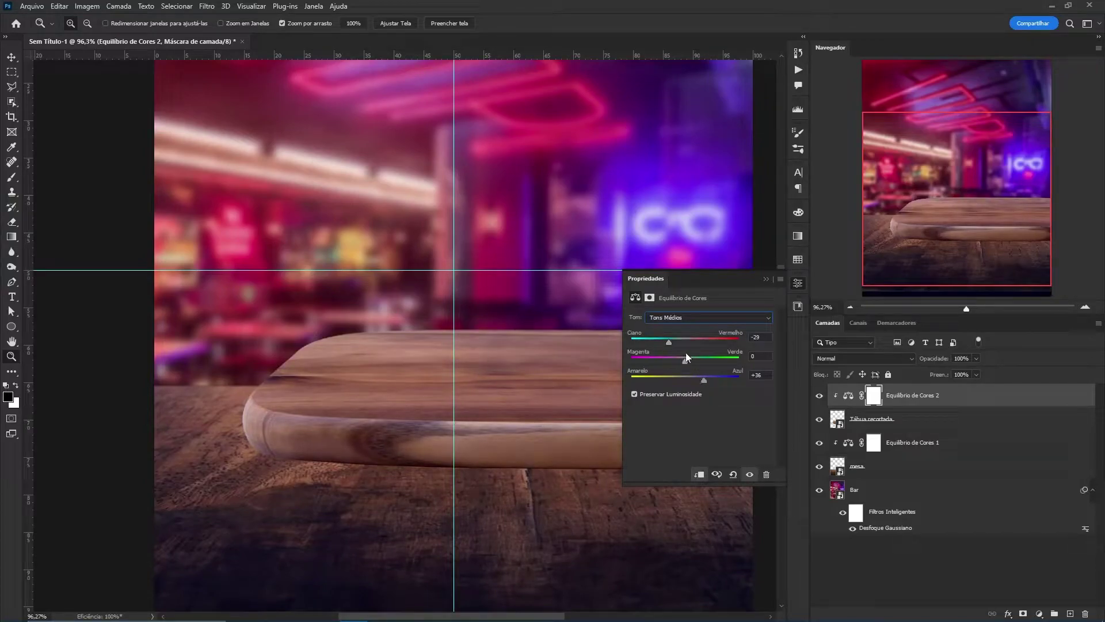
- Add a Curves adjustment clipped to the cutting board and darken the board by lowering the curve's white point
left_click(1038, 614)
left_click(1048, 465)
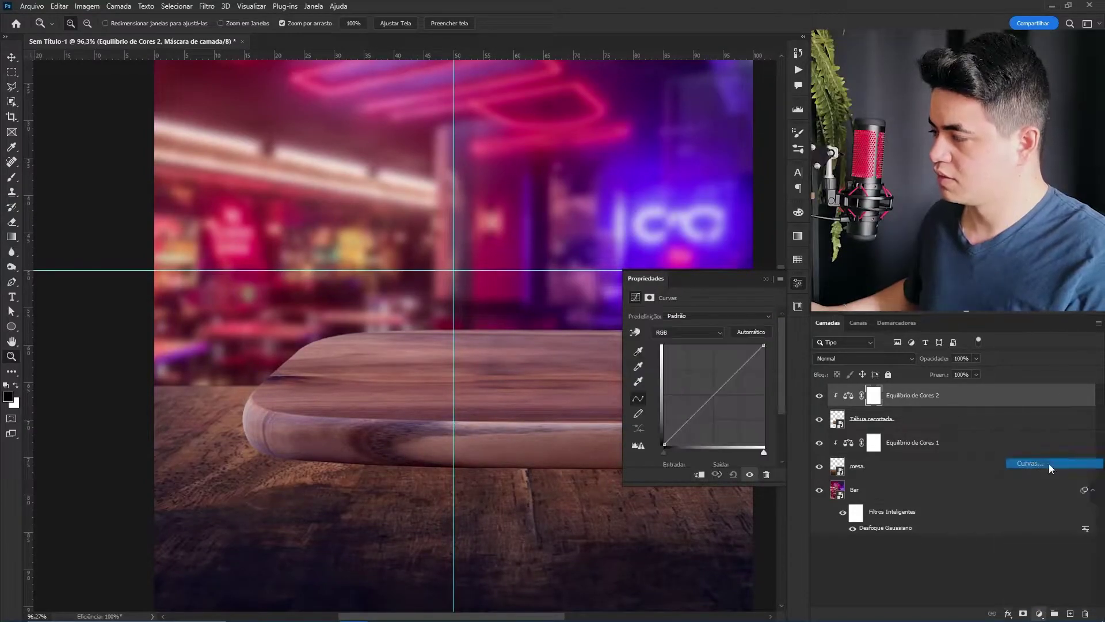
left_click(649, 298)
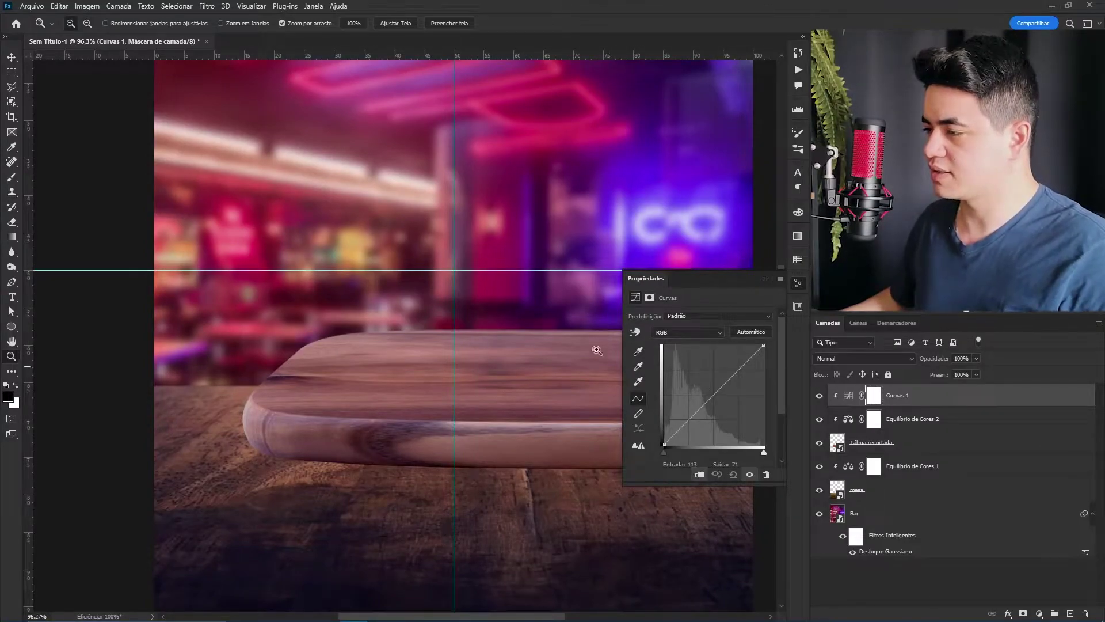
left_click_drag(523, 412, 444, 395)
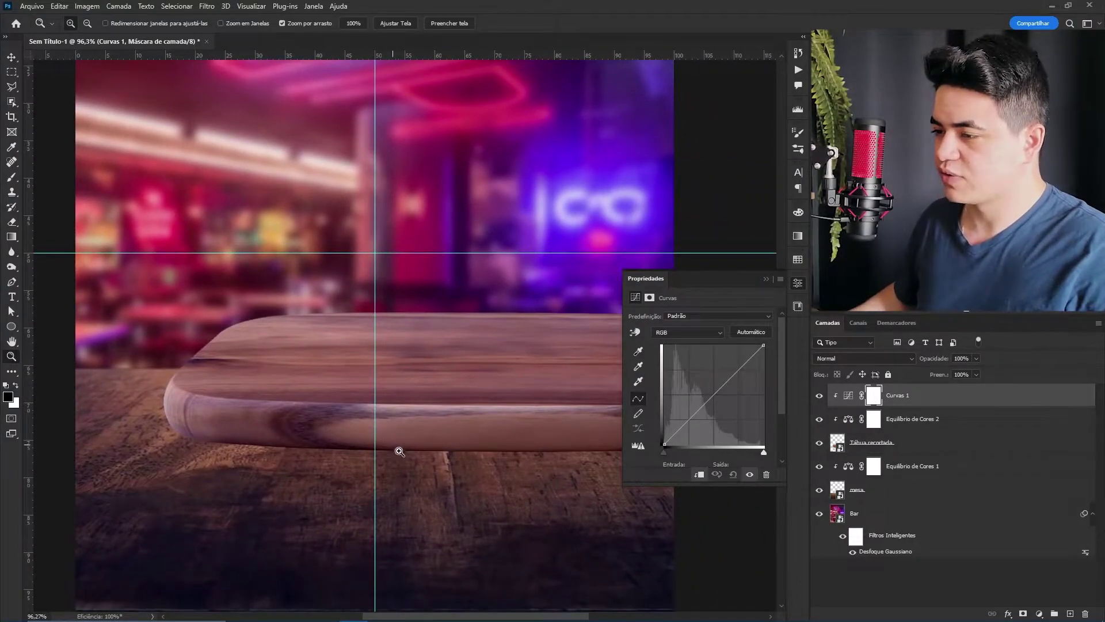
left_click_drag(377, 446, 409, 447)
left_click_drag(555, 416, 672, 378)
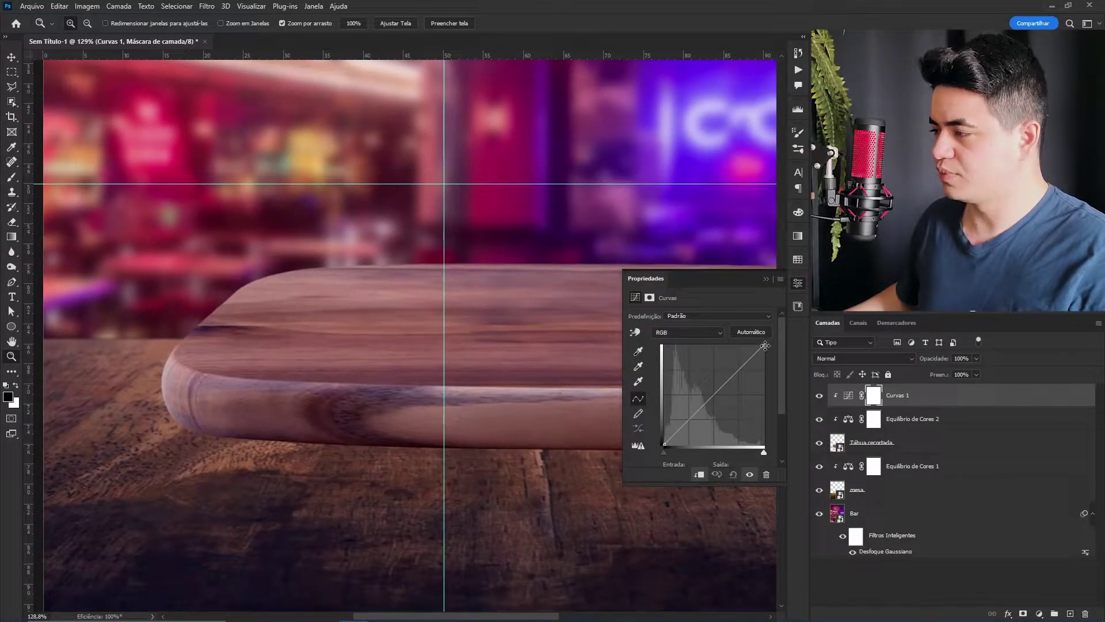
left_click_drag(763, 349, 764, 354)
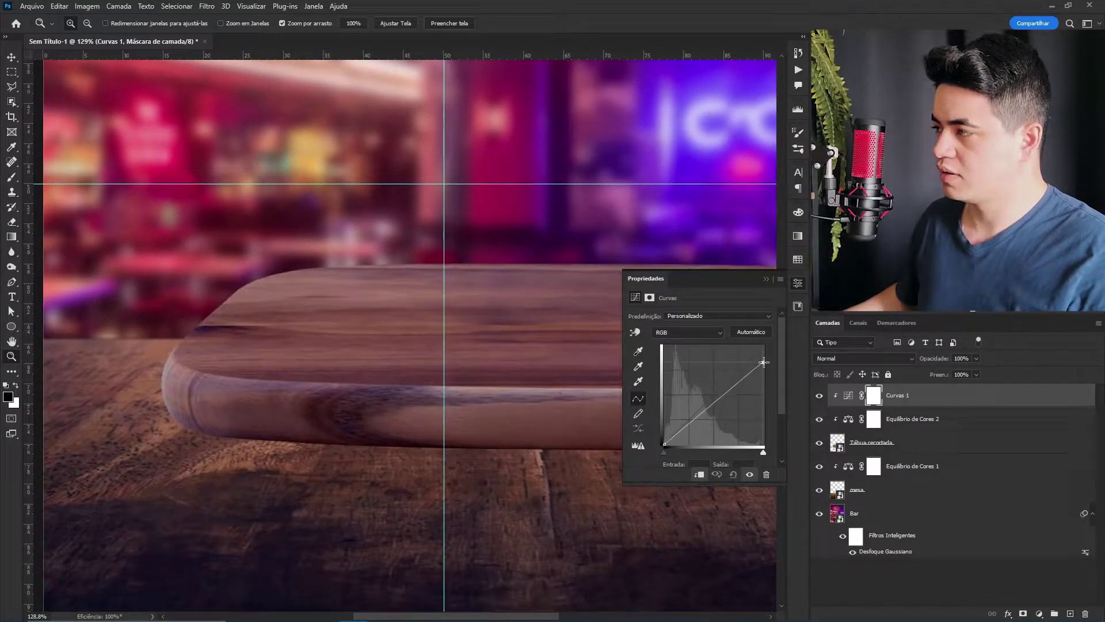
scroll(525, 457, "down", 8)
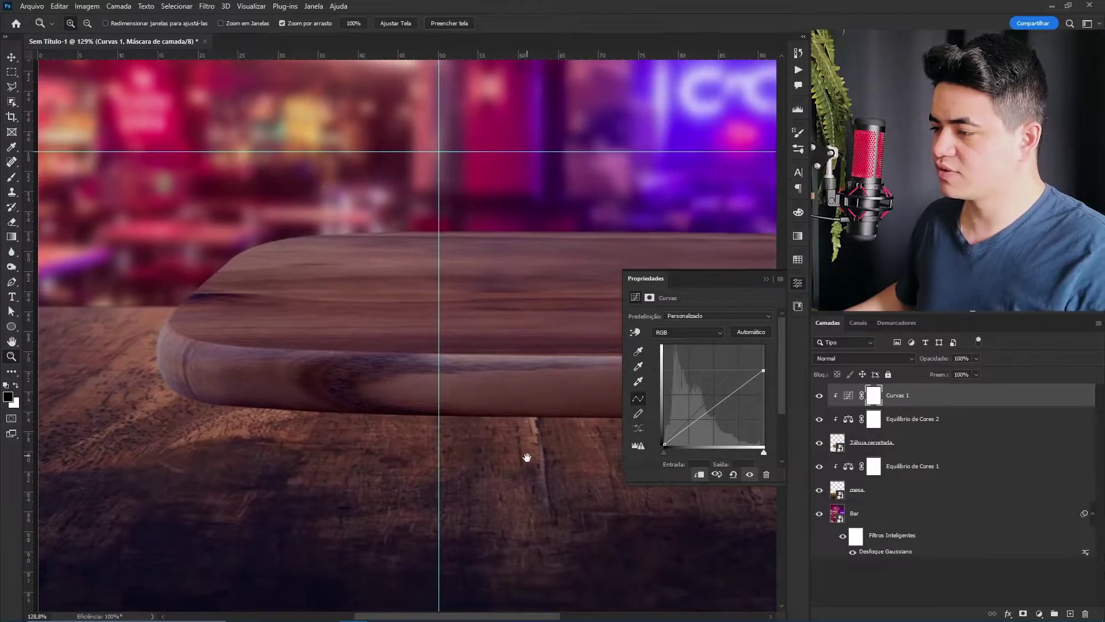
scroll(451, 467, "up", 5)
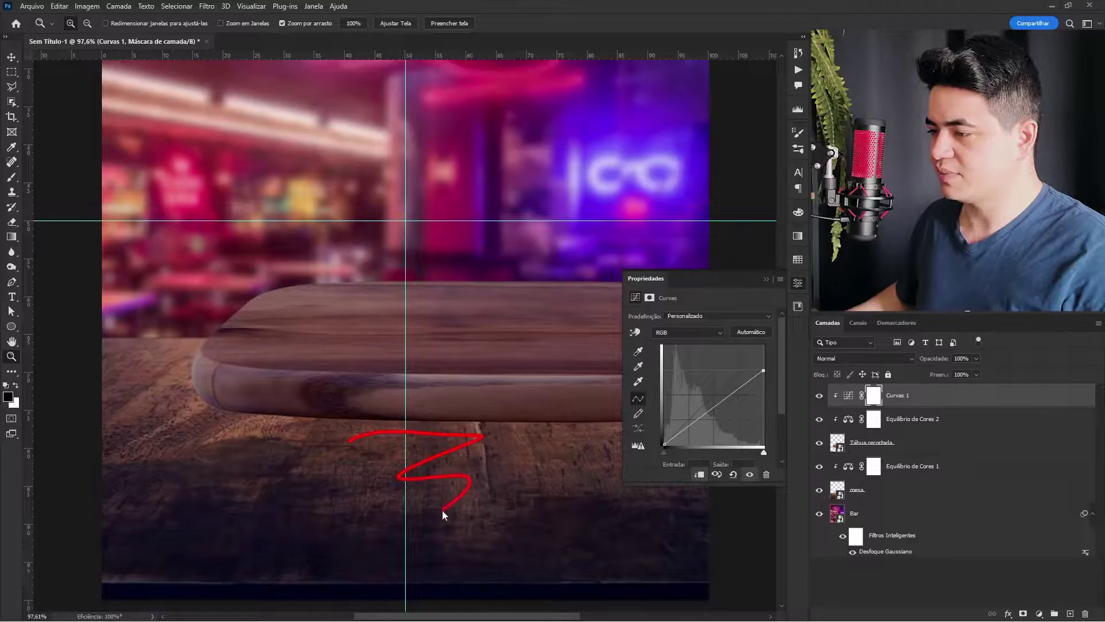
key("Escape")
left_click_drag(419, 421, 460, 430)
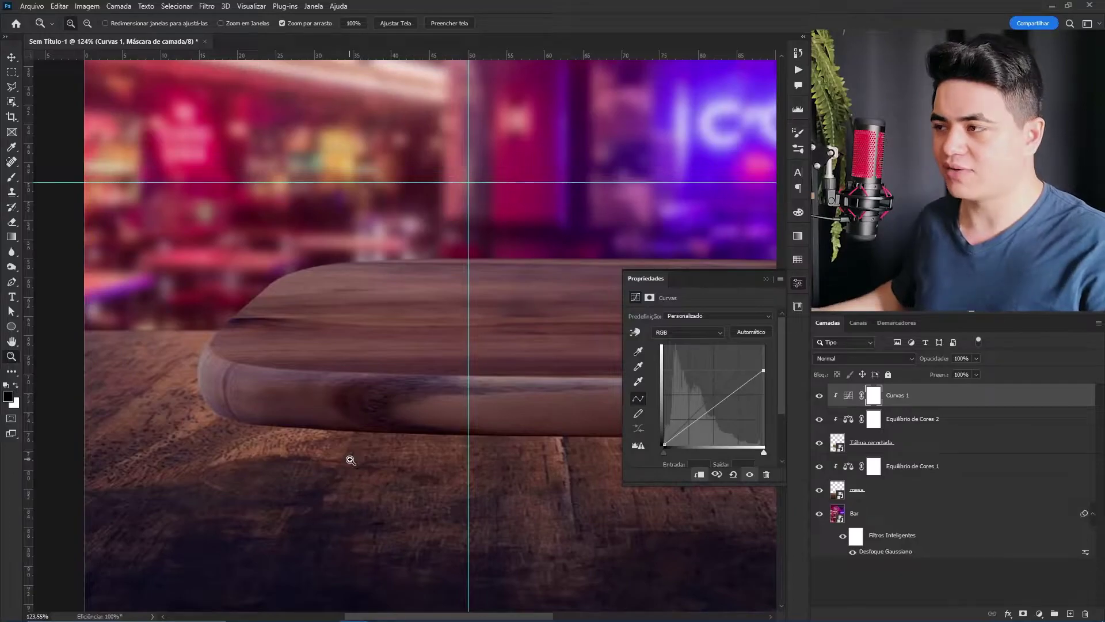
- Compare the board with and without its Color Balance and Curves adjustments, and check it against the table and bar
left_click_drag(410, 267, 427, 335)
left_click(819, 395)
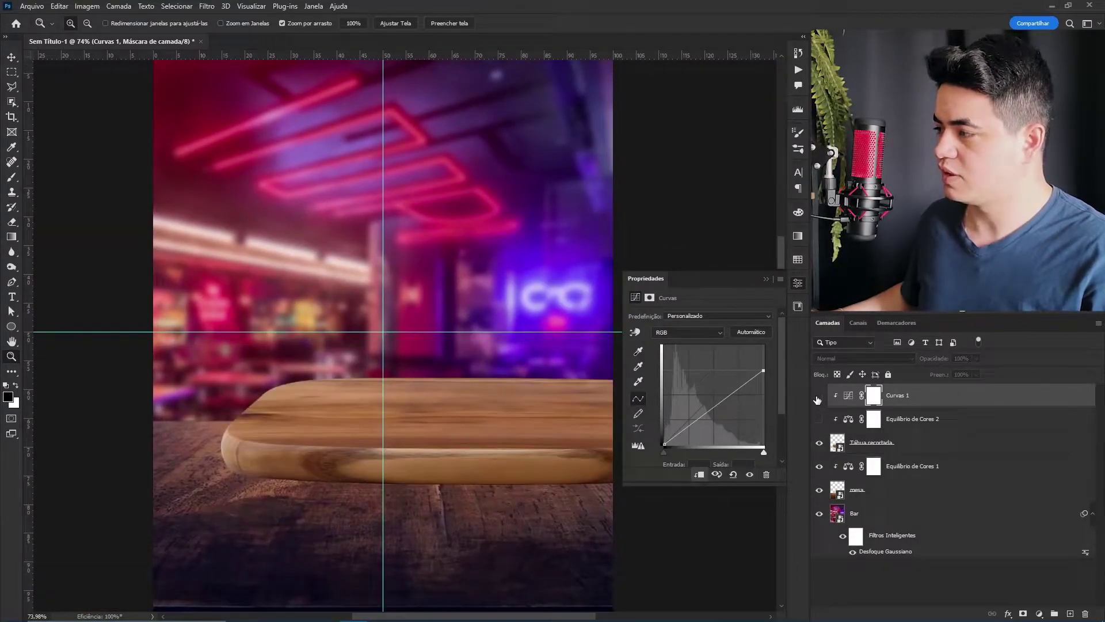
left_click_drag(821, 397, 826, 442)
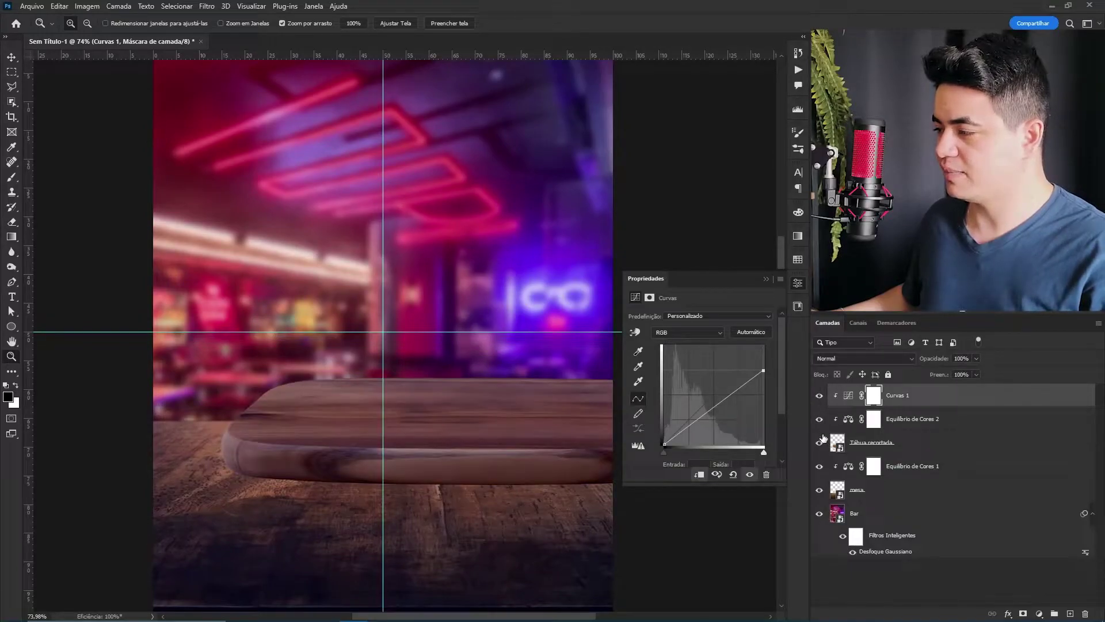
left_click_drag(475, 470, 470, 450)
left_click_drag(508, 409, 505, 427)
left_click_drag(425, 440, 458, 436)
left_click_drag(498, 476, 467, 472)
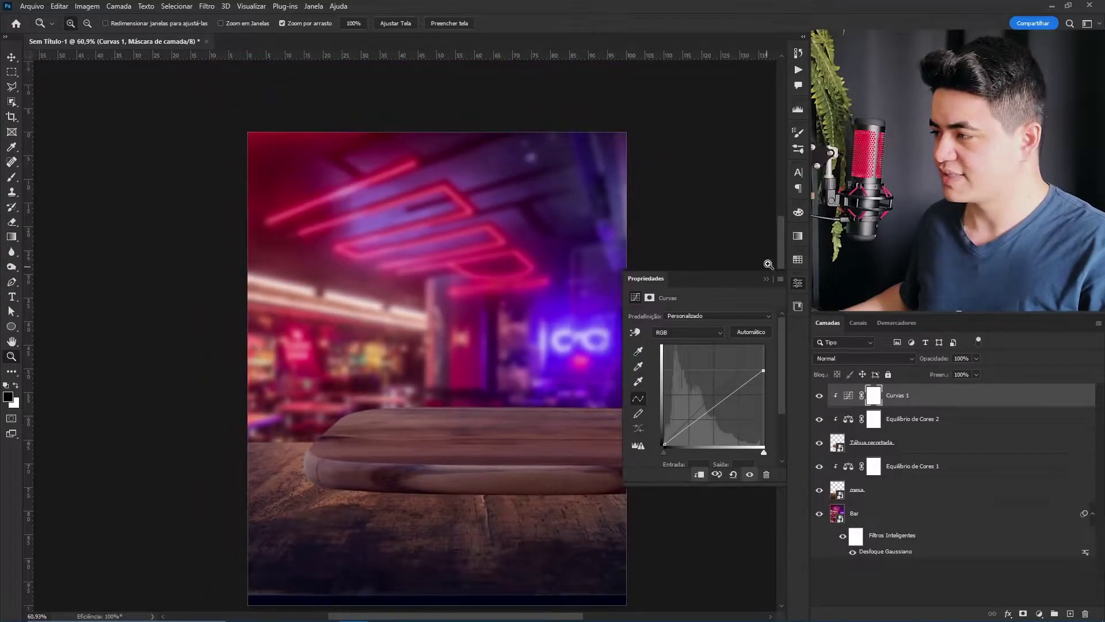
left_click(767, 280)
left_click_drag(486, 425, 495, 392)
left_click_drag(477, 416, 480, 414)
- Place Hamburguer.jpeg from the Hamburguer folder into the composition above the Curvas 1 layer at its default size
left_click(848, 395)
key("alt+Tab")
left_click(461, 326)
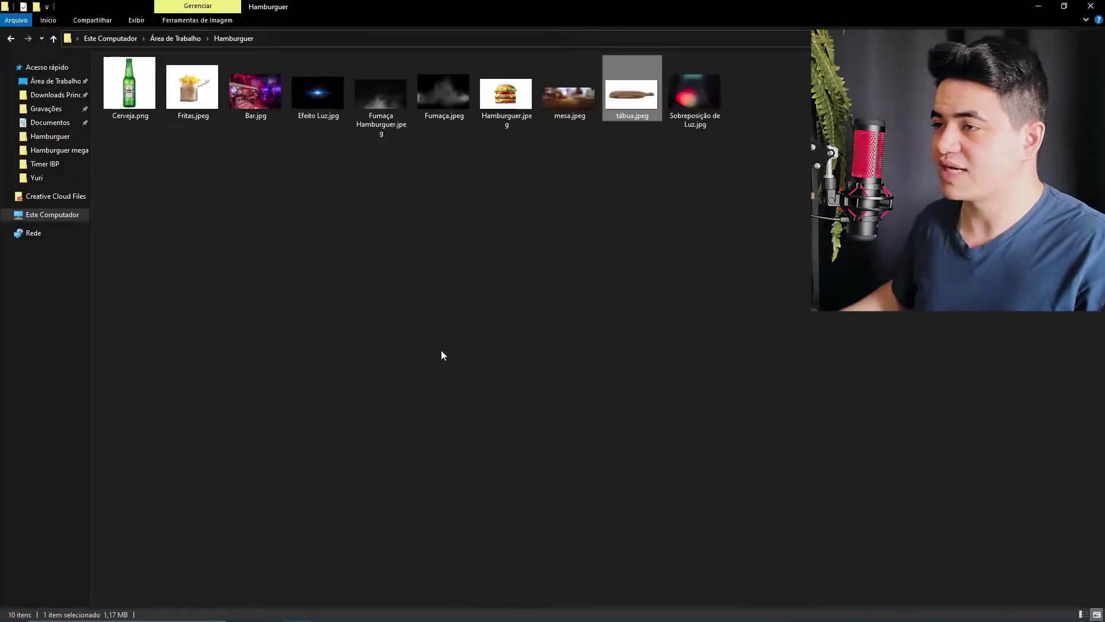
left_click_drag(507, 95, 499, 354)
key("alt+Tab")
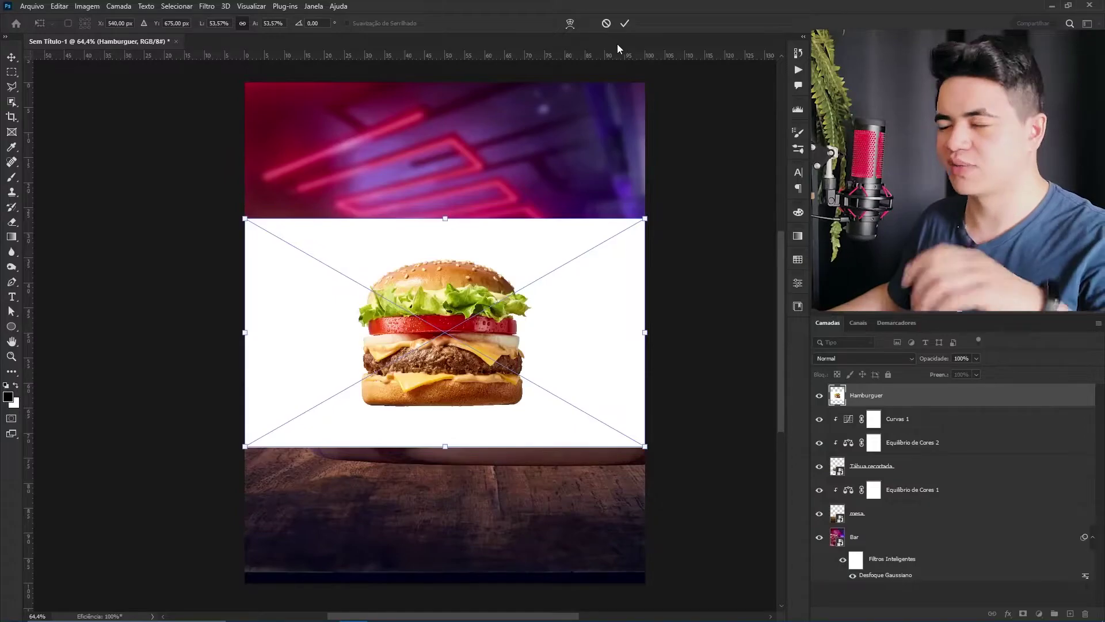
left_click(624, 23)
- Open the placed Hamburguer layer's contents for editing and select the burger with a rectangle of the Object Selection tool
scroll(448, 351, "up", 3)
double_click(837, 394)
left_click(608, 288)
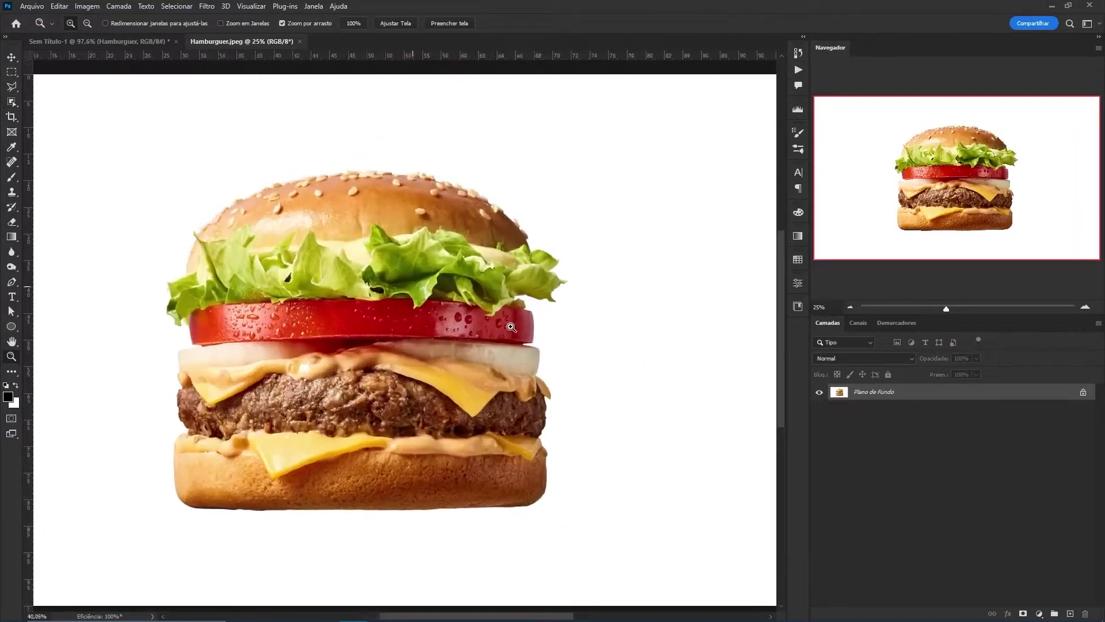
left_click_drag(203, 160, 671, 558)
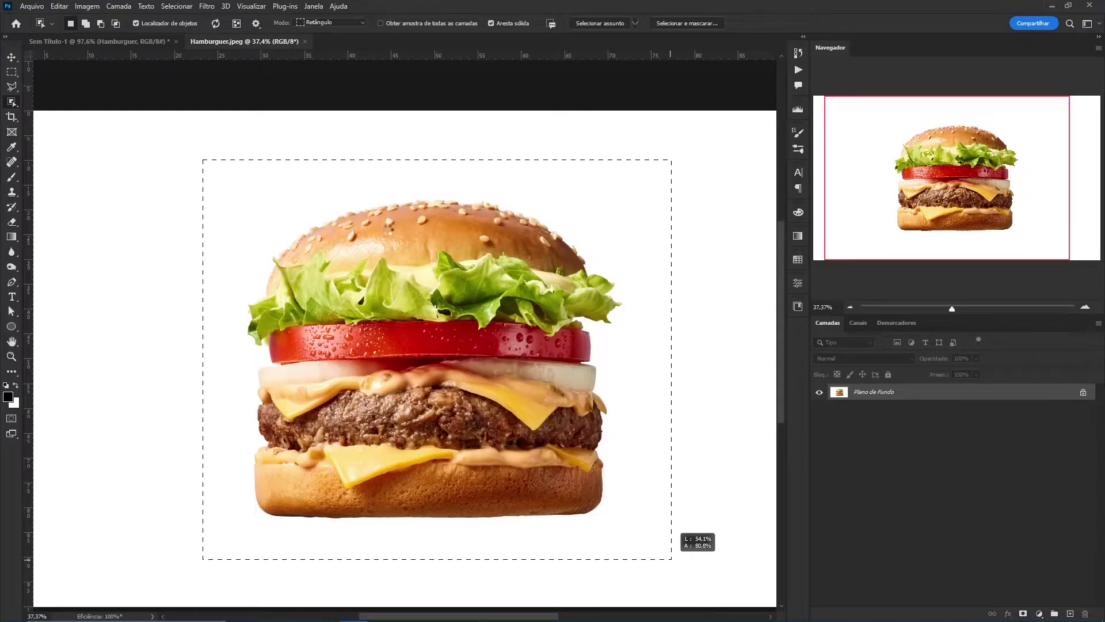
- Refine the burger selection with radius 12 px, feather 2.3 px, shift edge -97% and decontaminated colors, output as a new layer with layer mask
left_click(717, 24)
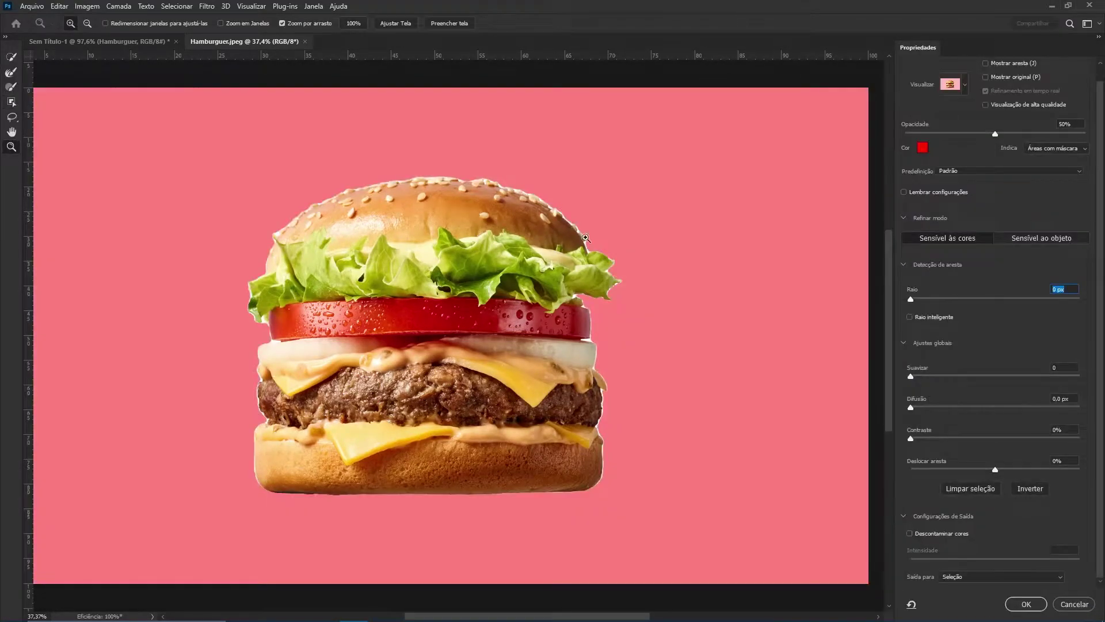
left_click_drag(931, 376, 910, 376)
left_click_drag(911, 298, 980, 299)
left_click(956, 536)
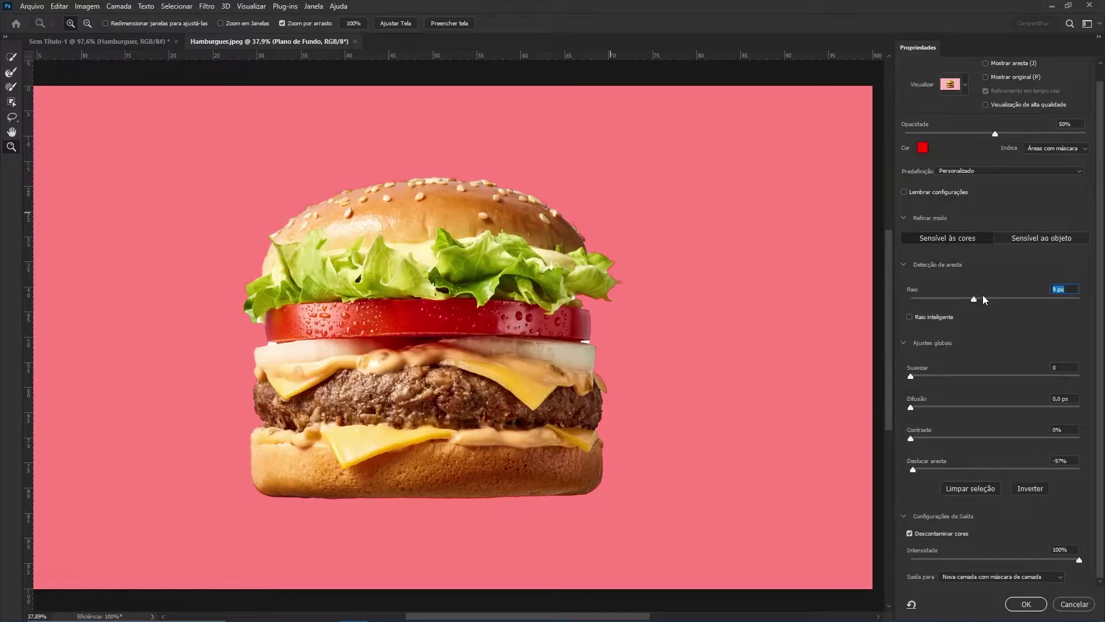
left_click_drag(910, 407, 932, 408)
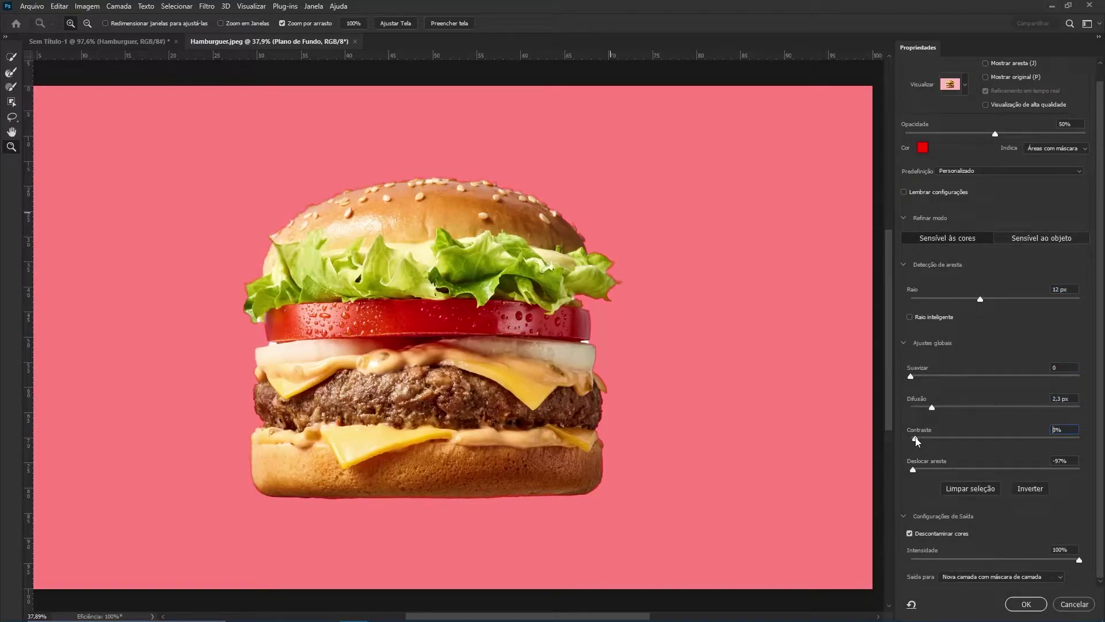
left_click(1027, 604)
- Rename the masked burger layer "Hamburguer"
right_click(882, 381)
double_click(902, 391)
type("Hamburguer")
key("Return")
- Delete the original uncut burger layer and convert the masked Hamburguer layer to a smart object
double_click(915, 409)
key("Return")
key("Delete")
right_click(898, 392)
left_click(942, 293)
- Paste the cut-out Hamburguer layer into the Sem Título-1 composition and delete the uncut burger layer with the white background
left_click(100, 40)
key("ctrl+v")
left_click(903, 411)
key("Delete")
- Scale down the cut-out burger and position it on the cutting board, centered on the vertical guide
left_click(898, 397)
key("ctrl+t")
left_click_drag(534, 267, 548, 483)
left_click_drag(453, 148, 451, 236)
key("ctrl+;")
left_click_drag(449, 183, 445, 191)
left_click(629, 24)
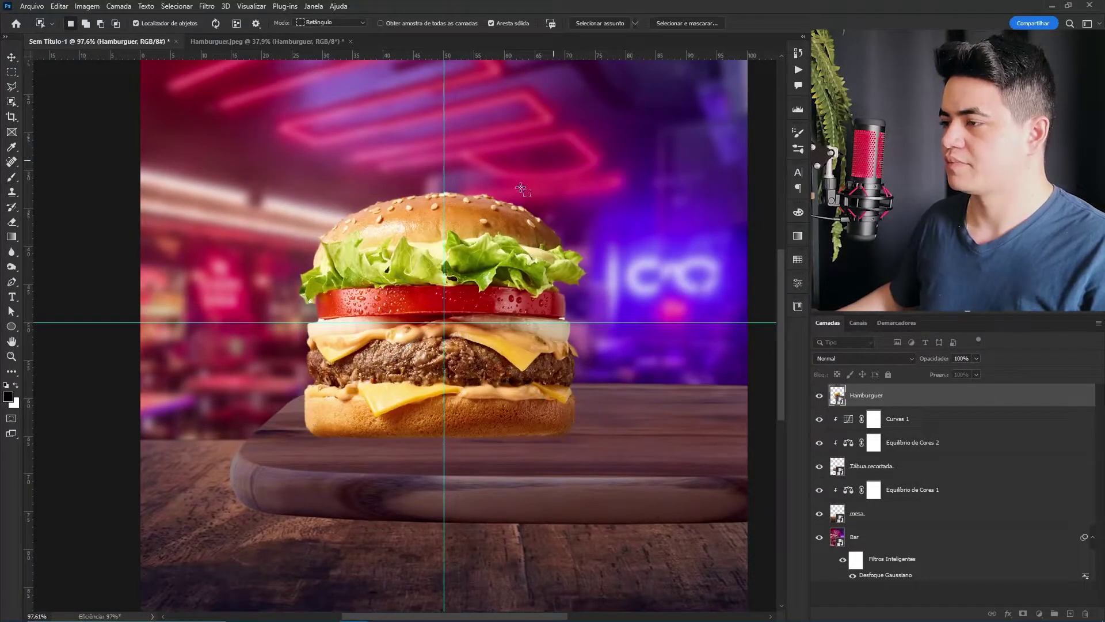
- Hide the guides and mark the cutting board's edges to compare their perspective with the burger's base
key("ctrl+;")
left_click_drag(443, 306, 490, 401)
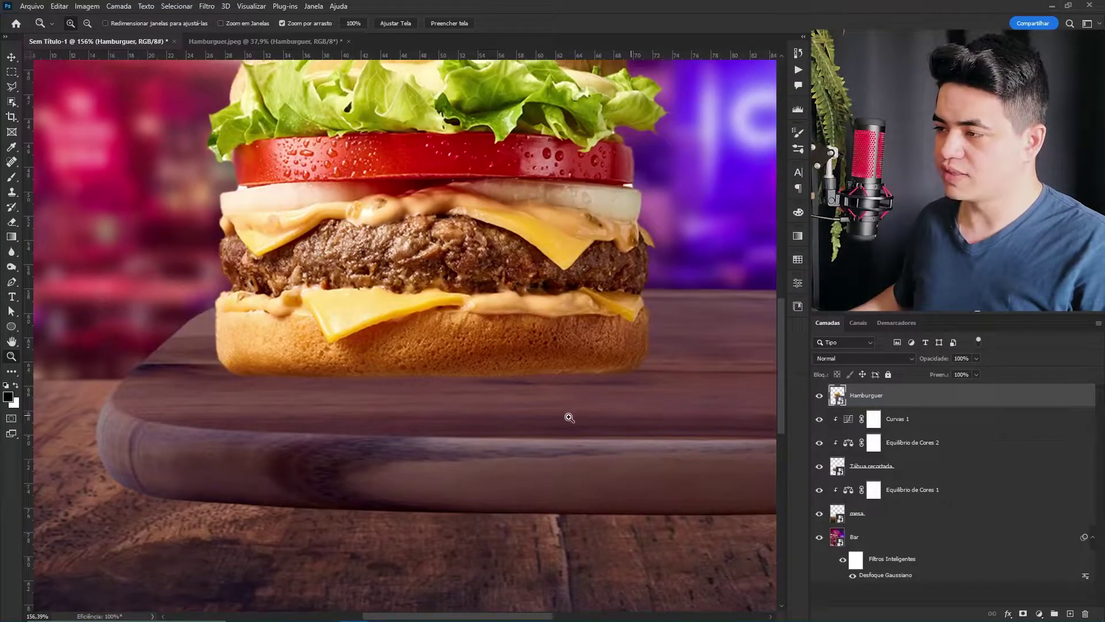
left_click_drag(532, 337, 510, 354)
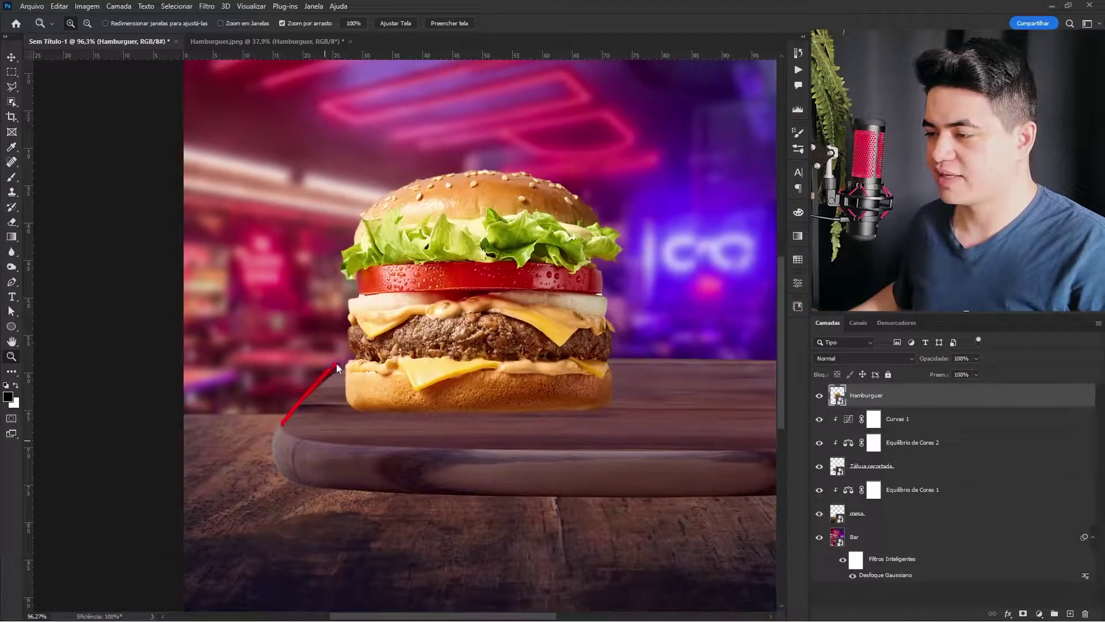
mouse_move(777, 460)
left_mouse_down()
mouse_move(361, 462)
mouse_move(303, 405)
left_mouse_up()
key("Escape")
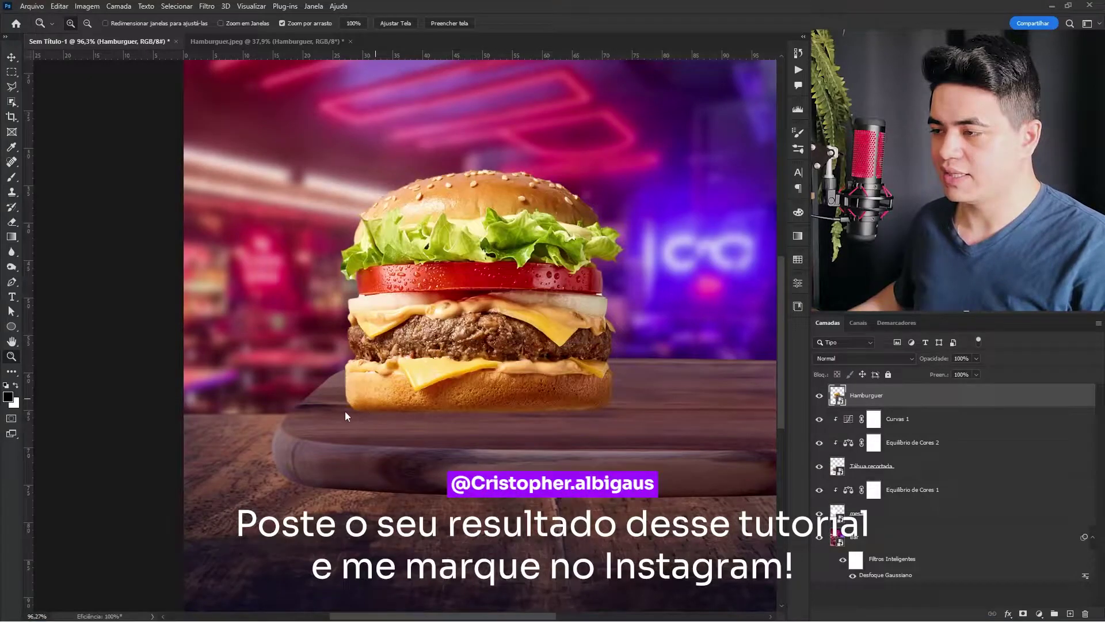
mouse_move(643, 411)
left_mouse_down()
mouse_move(647, 455)
mouse_move(344, 472)
left_mouse_up()
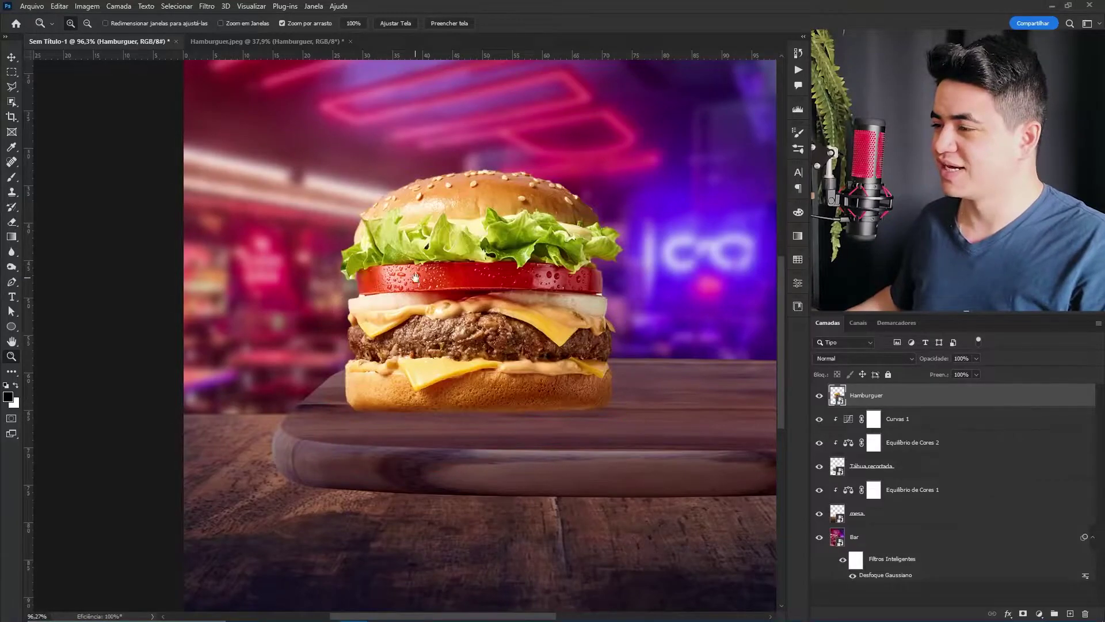
- Warp the Hamburguer layer so the bottom bun's lower edge curves downward to match the cutting board's perspective
scroll(446, 300, "up", 2)
left_click_drag(447, 300, 450, 326)
key("ctrl+t")
right_click(417, 328)
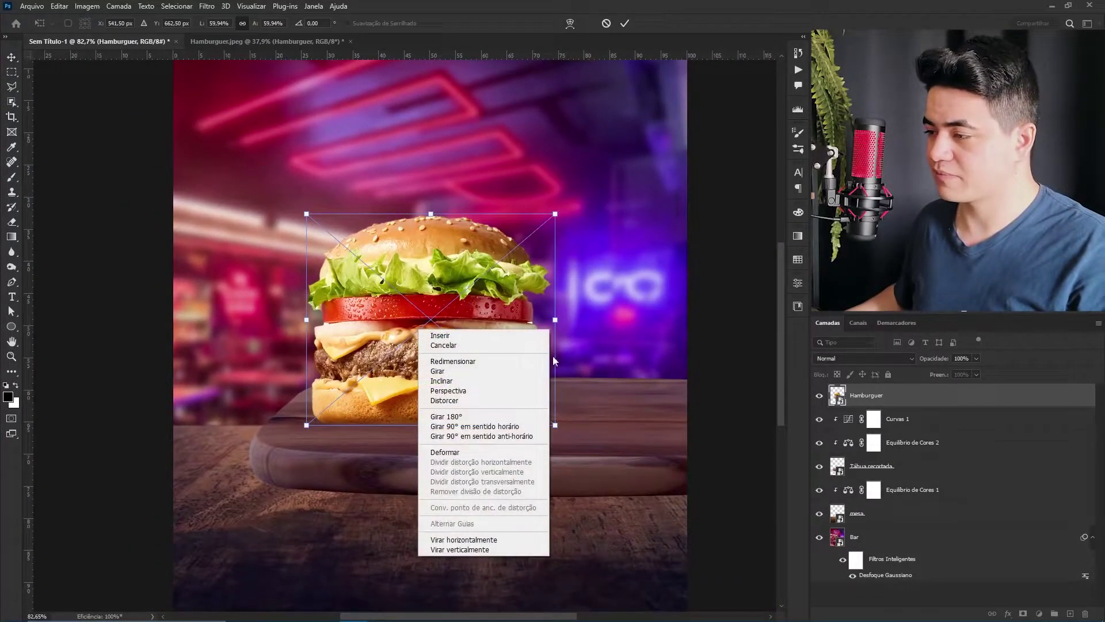
left_click(495, 454)
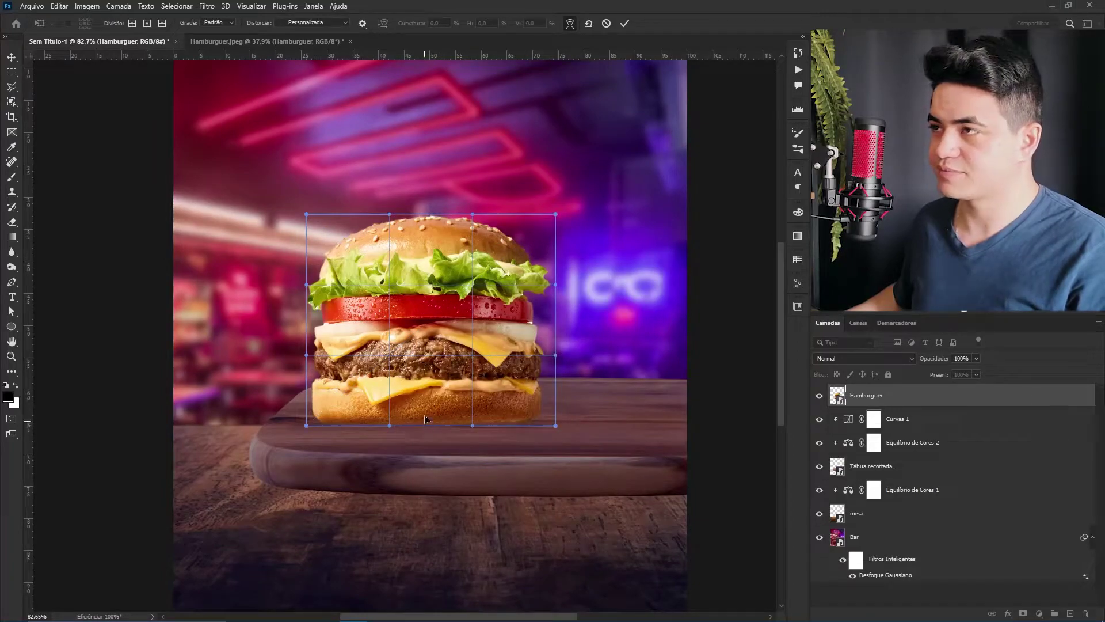
left_click_drag(430, 427, 427, 428)
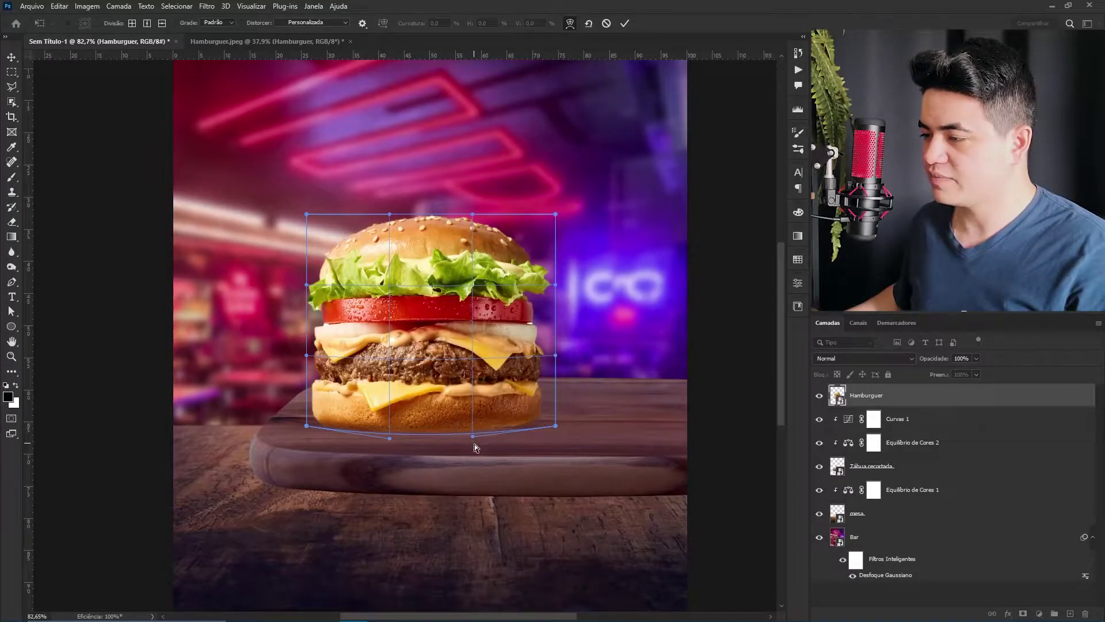
left_click_drag(474, 443, 474, 445)
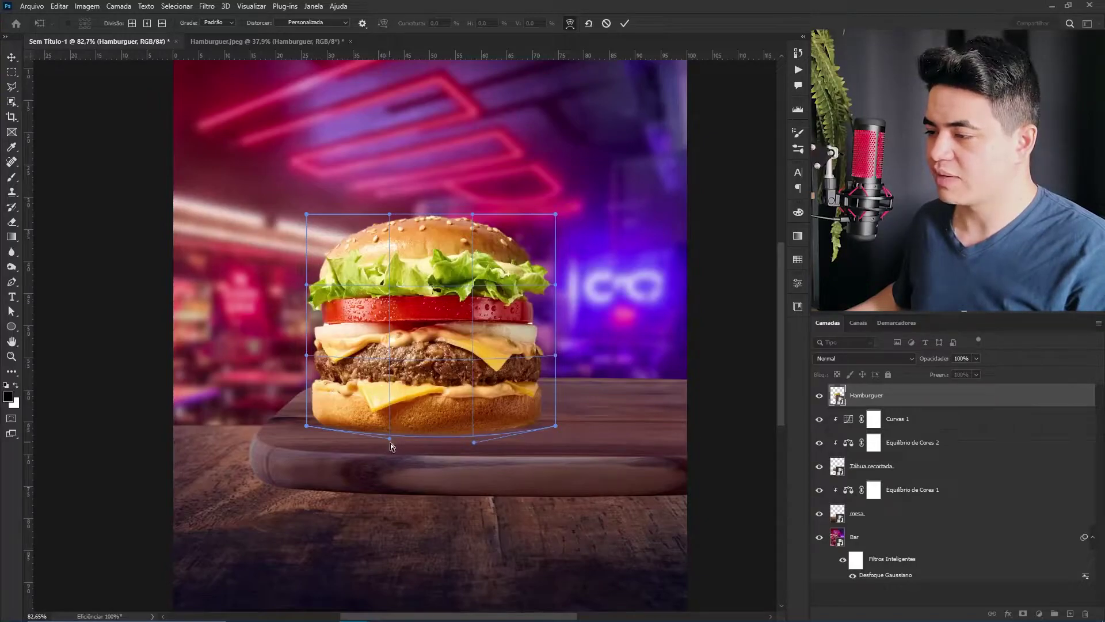
left_click_drag(391, 441, 388, 443)
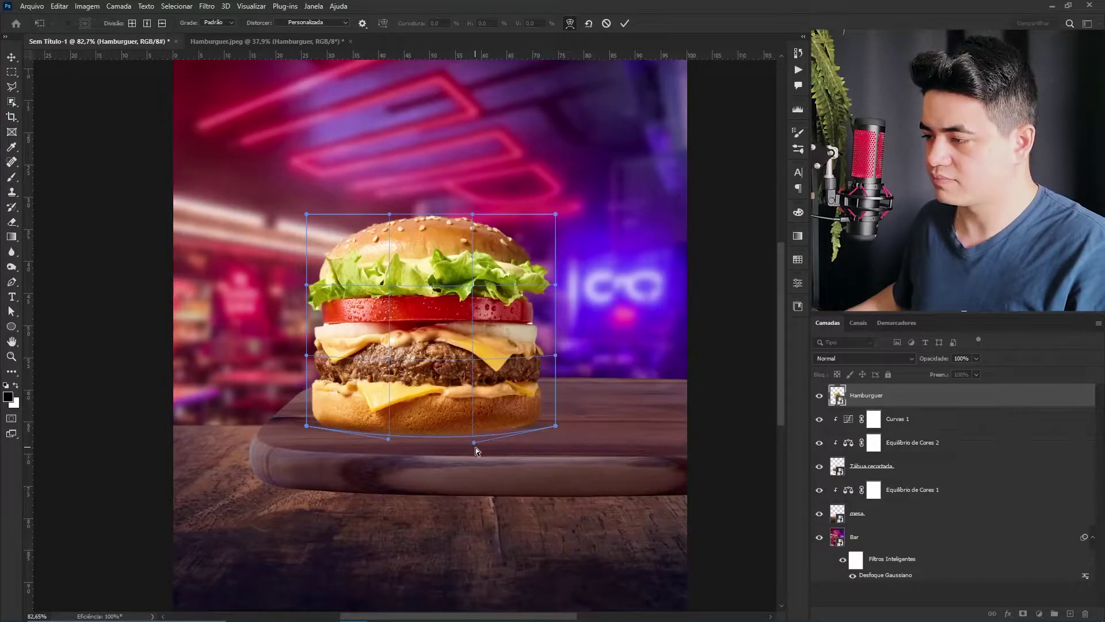
left_click_drag(474, 442, 474, 444)
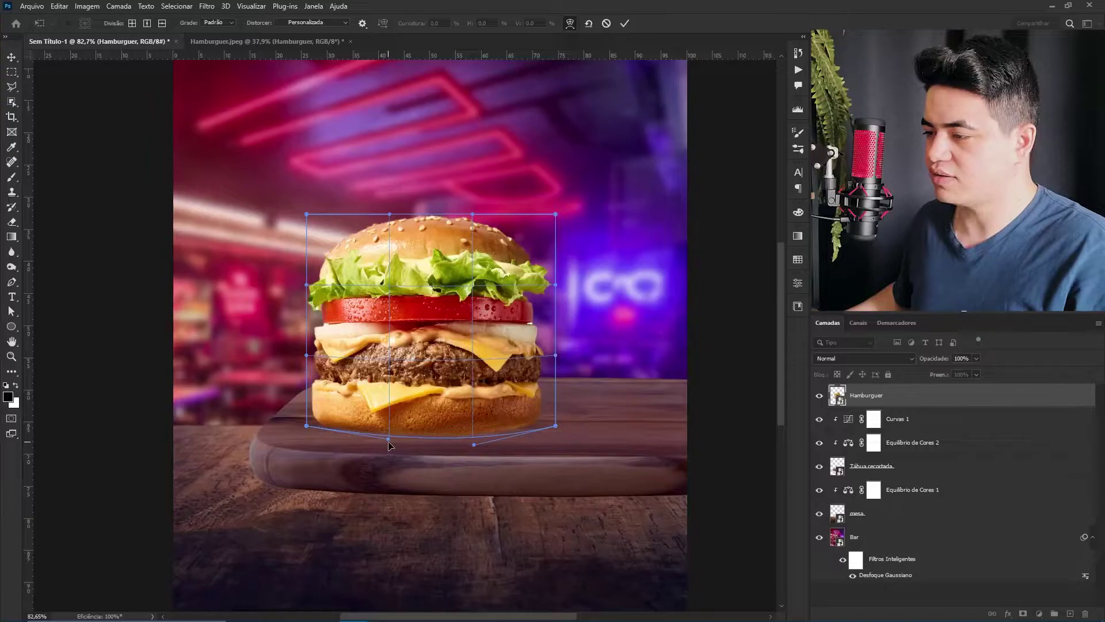
left_click_drag(390, 443, 387, 448)
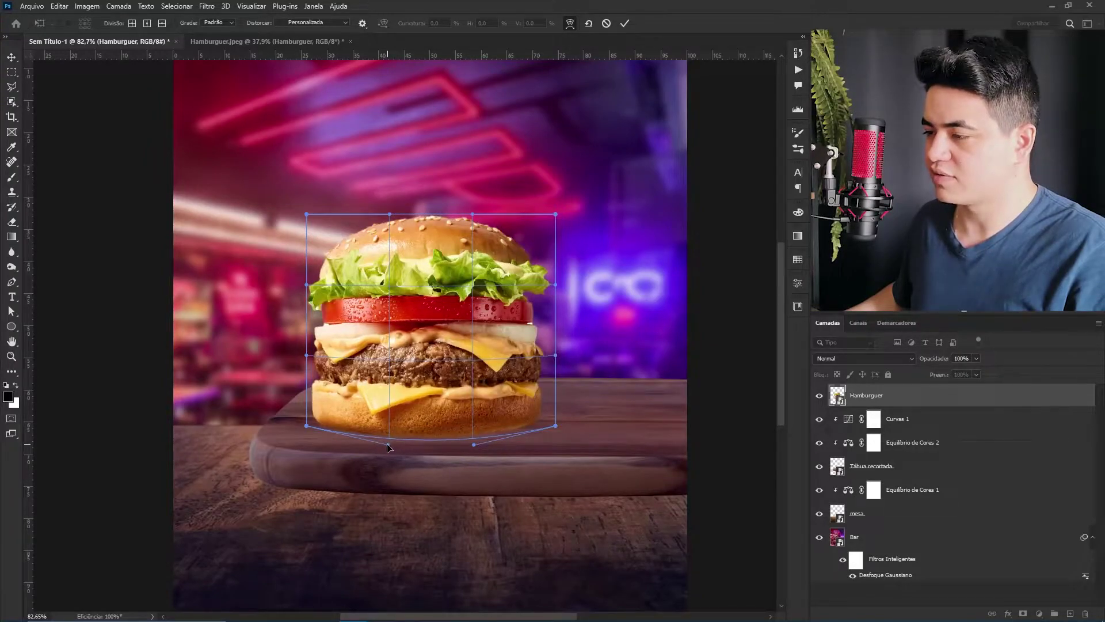
key("Return")
- Shift the warped burger slightly to the right on the cutting board
key("z")
mouse_move(731, 416)
left_mouse_down()
mouse_move(766, 416)
mouse_move(743, 415)
left_mouse_up()
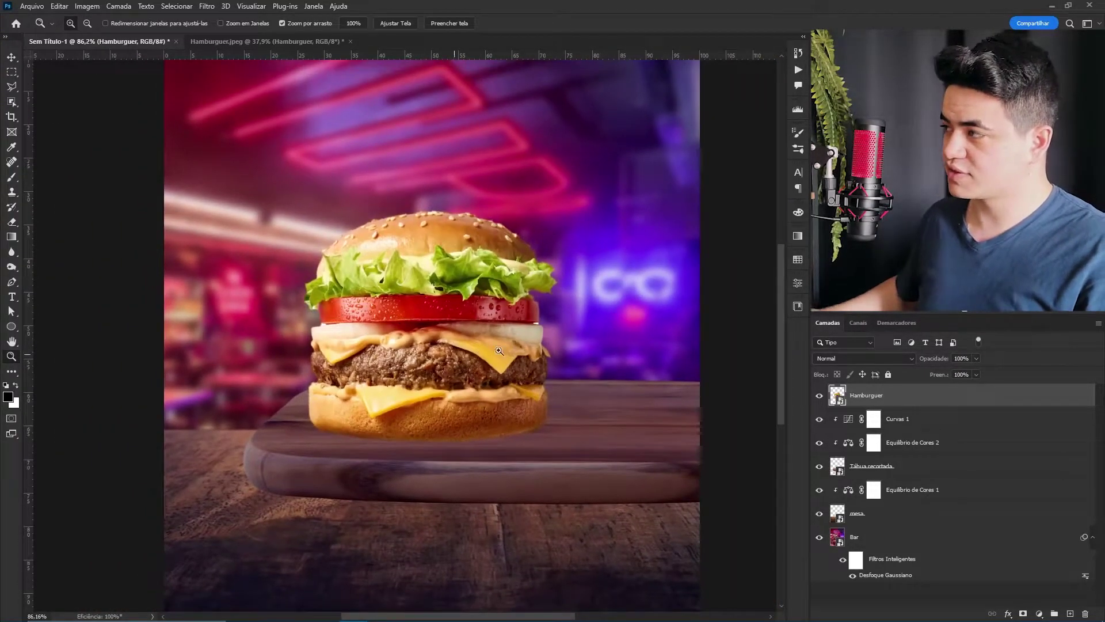
key("v")
left_click_drag(433, 376, 445, 377)
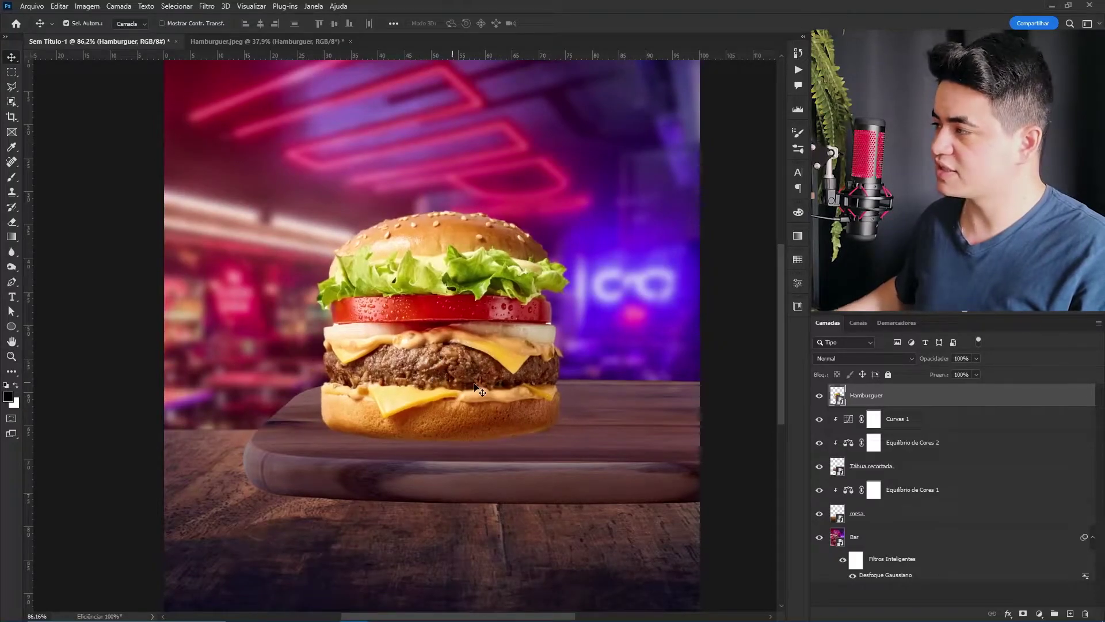
- Add a Color Balance adjustment clipped to the Hamburguer layer and shift its colors toward red, with highlights at +19 red
left_click(1040, 614)
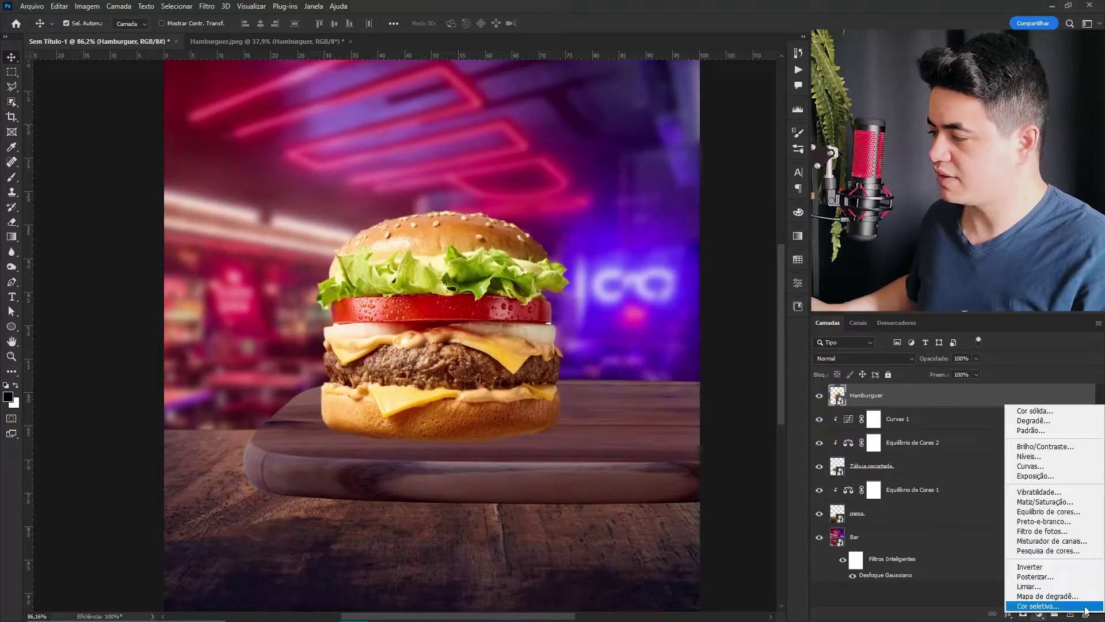
left_click(1039, 508)
key("ctrl+alt+g")
left_click_drag(685, 341, 701, 381)
left_click(700, 317)
left_click(692, 344)
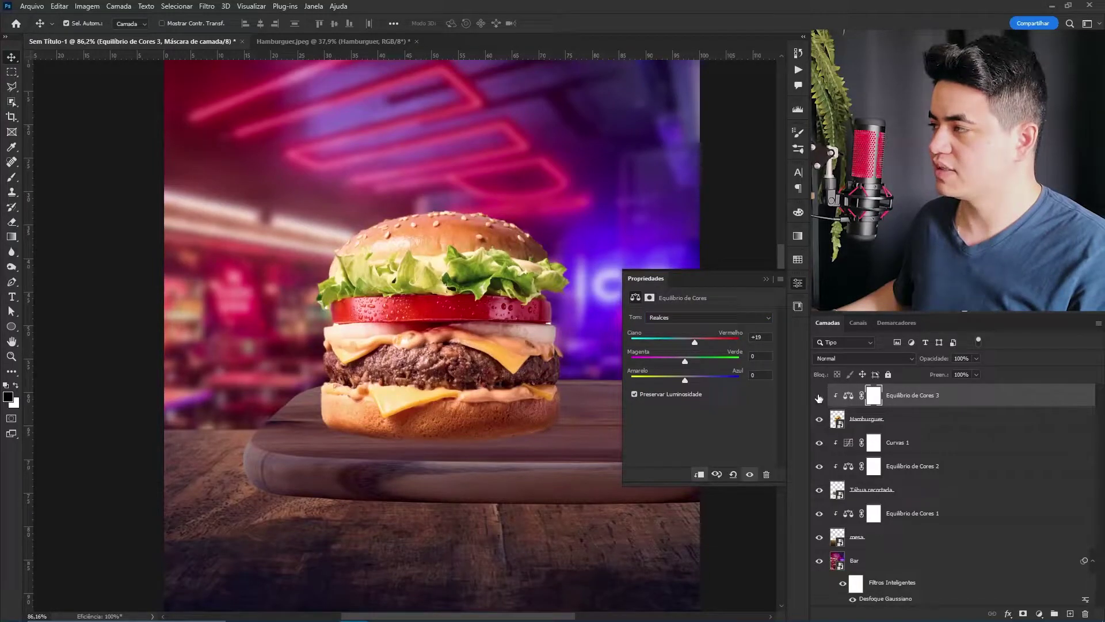
- Add a clipped Curves adjustment directly above the Hamburguer layer and darken the burger's bright tones with the on-image adjustment tool
left_click(897, 419)
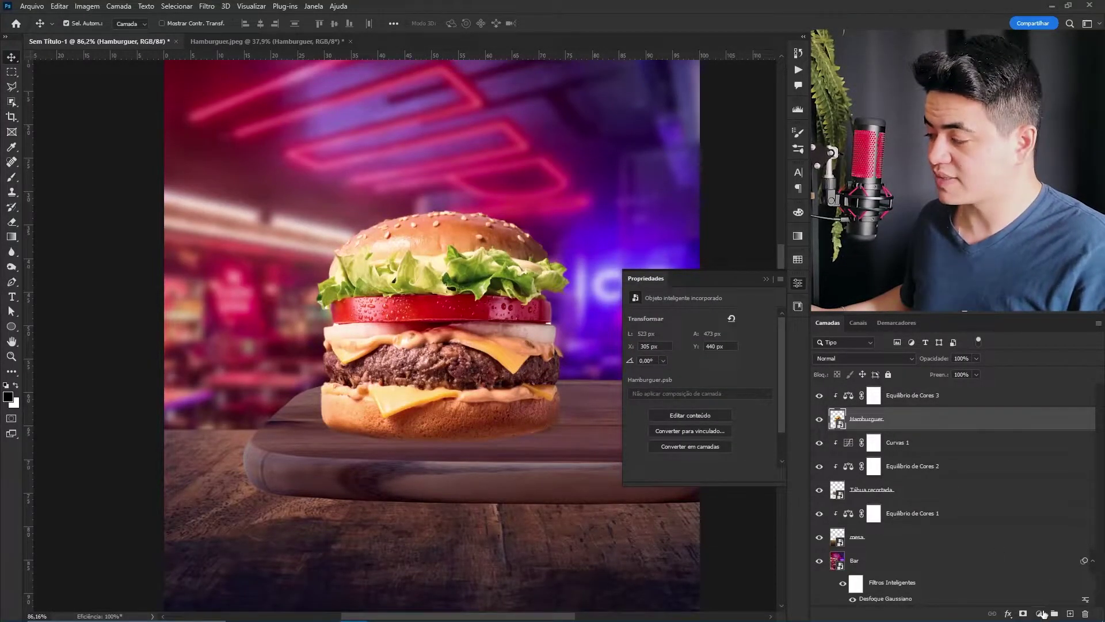
left_click(1039, 615)
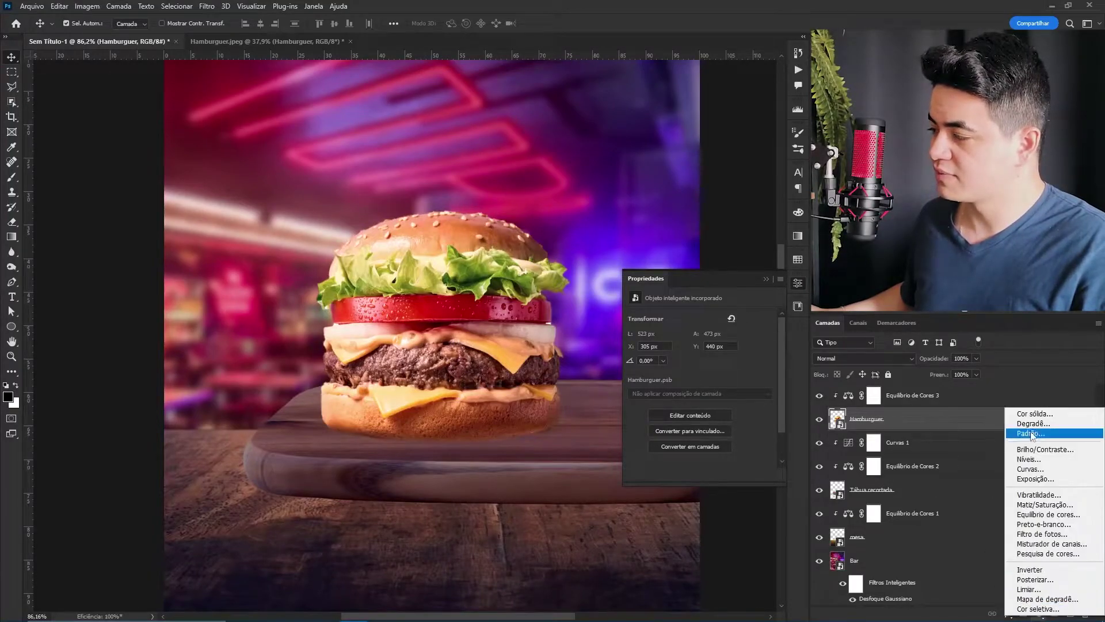
left_click(1031, 468)
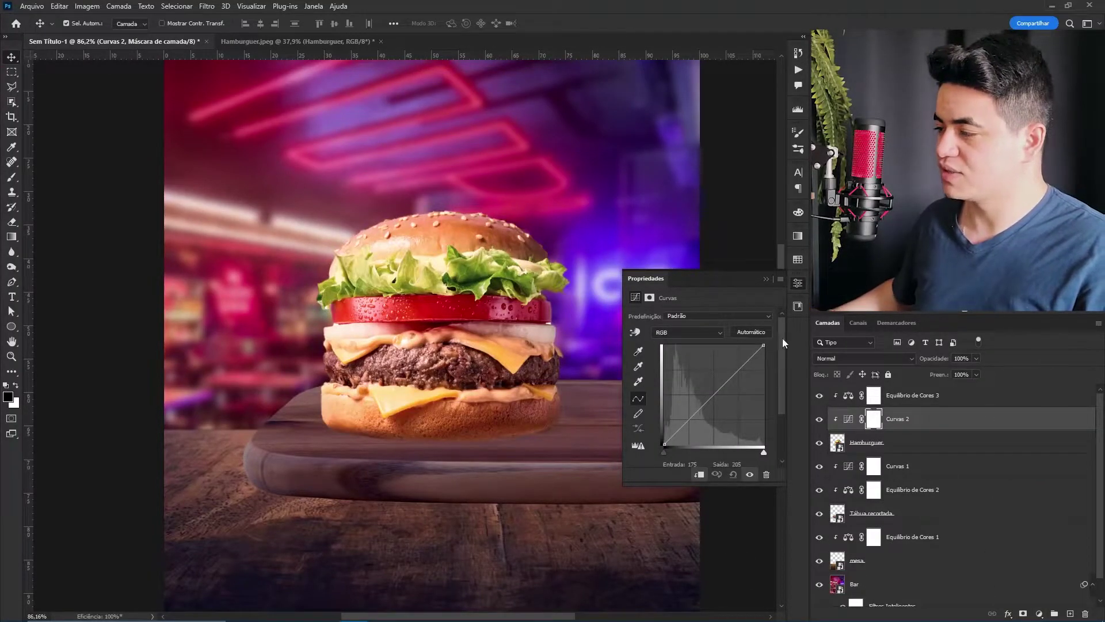
left_click(635, 334)
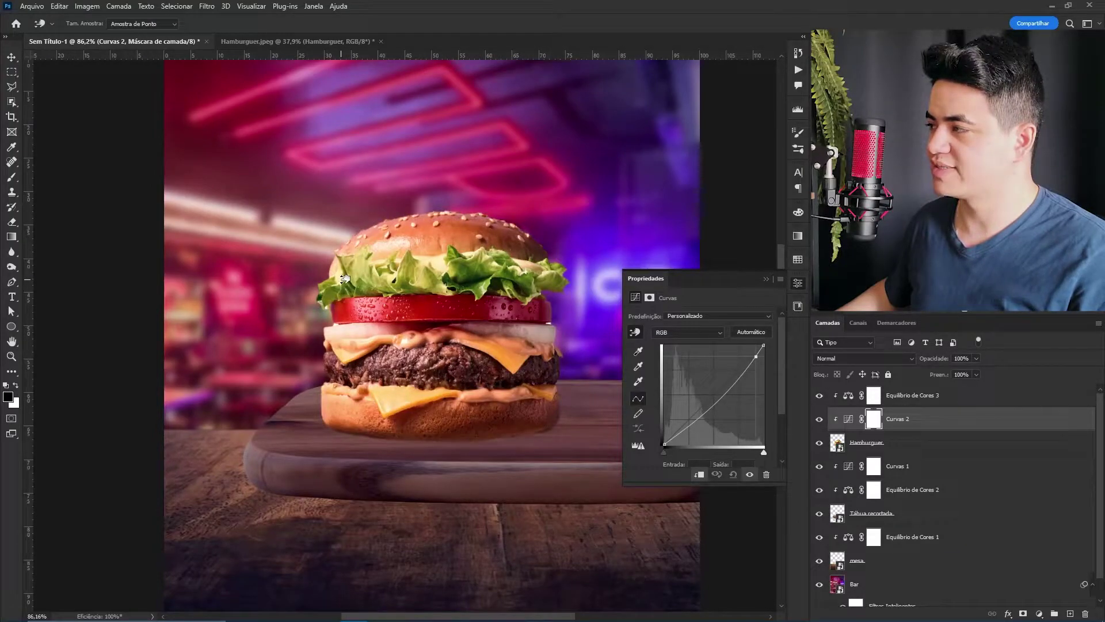
left_click(345, 280)
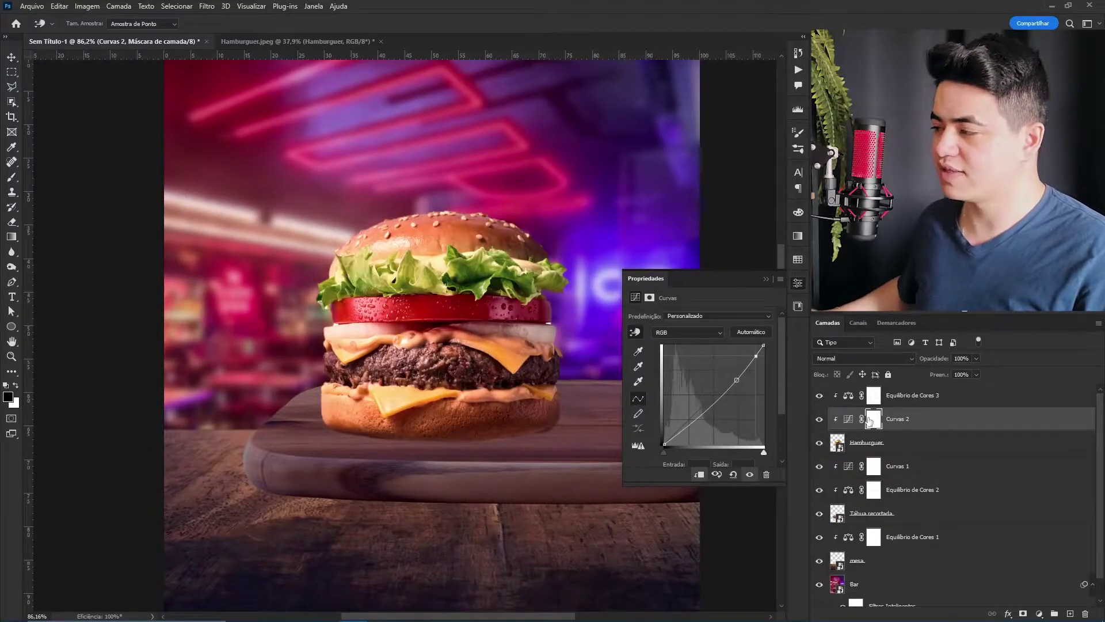
- Bring Fritas.jpeg from the Hamburguer folder into the Sem Título-1 composition and open it in its own document
key("z")
left_click(490, 327)
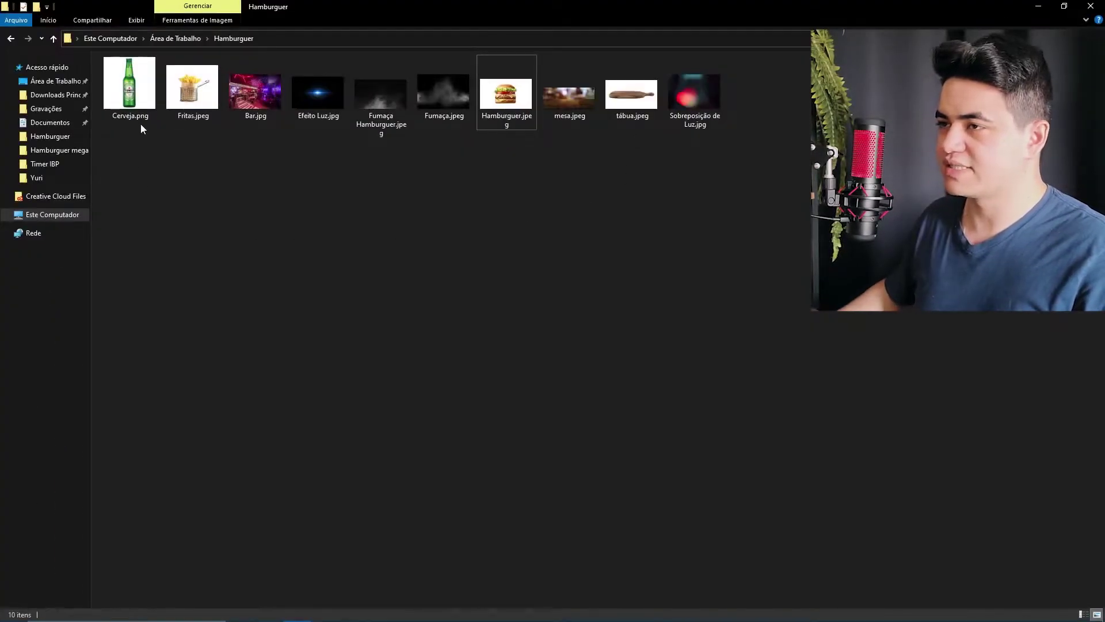
left_click_drag(194, 108, 481, 210)
left_click(609, 274)
left_click_drag(447, 368, 440, 367)
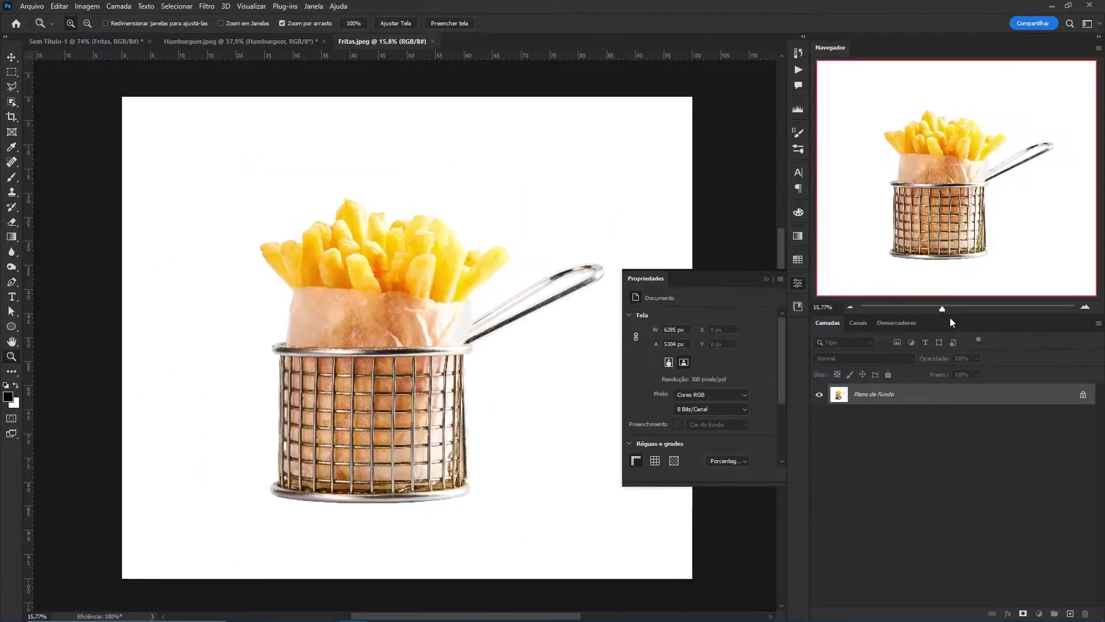
- Unlock the Fritas.jpeg background layer as Camada 0 and convert it to a smart object
double_click(971, 397)
key("Return")
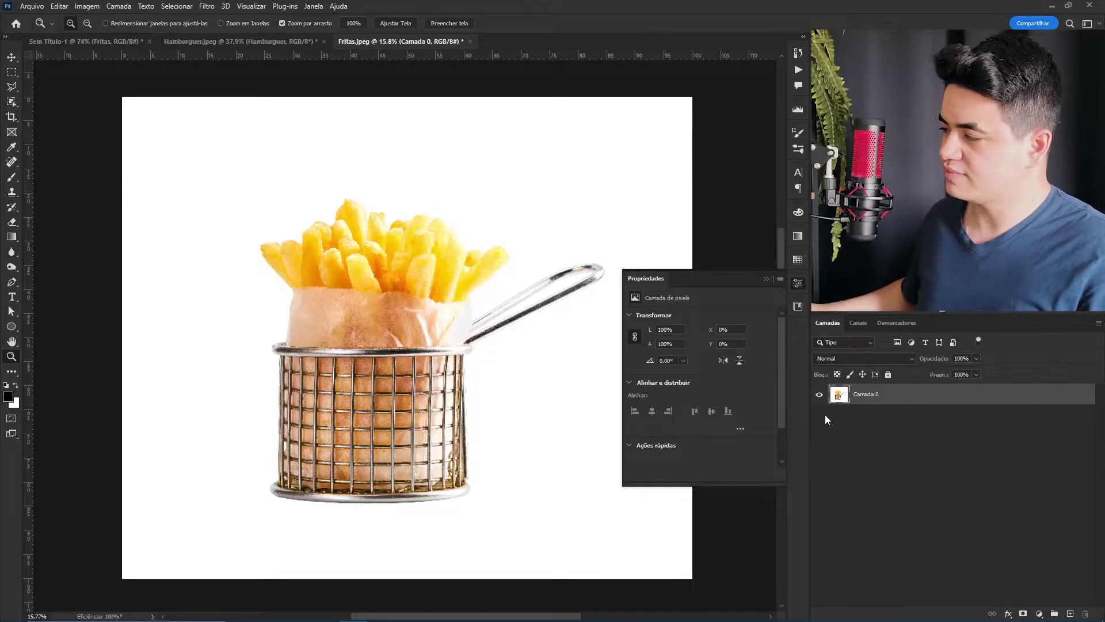
right_click(889, 396)
left_click(932, 294)
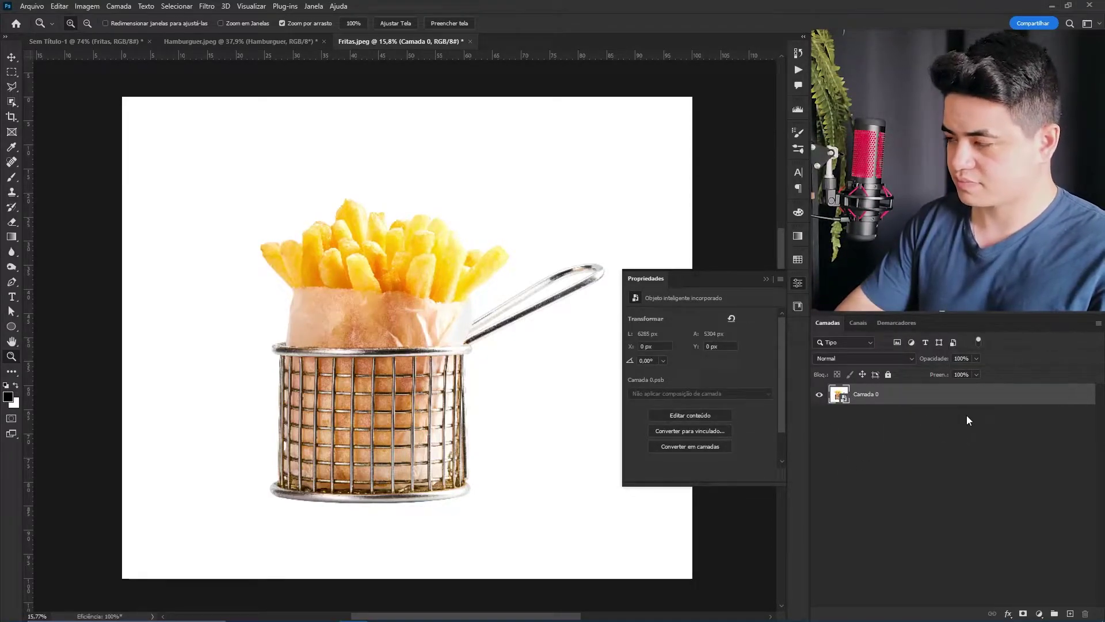
- Apply a Levels smart filter with strongly darkened midtones to separate the fries basket from the white background, and compare it on and off
key("ctrl+l")
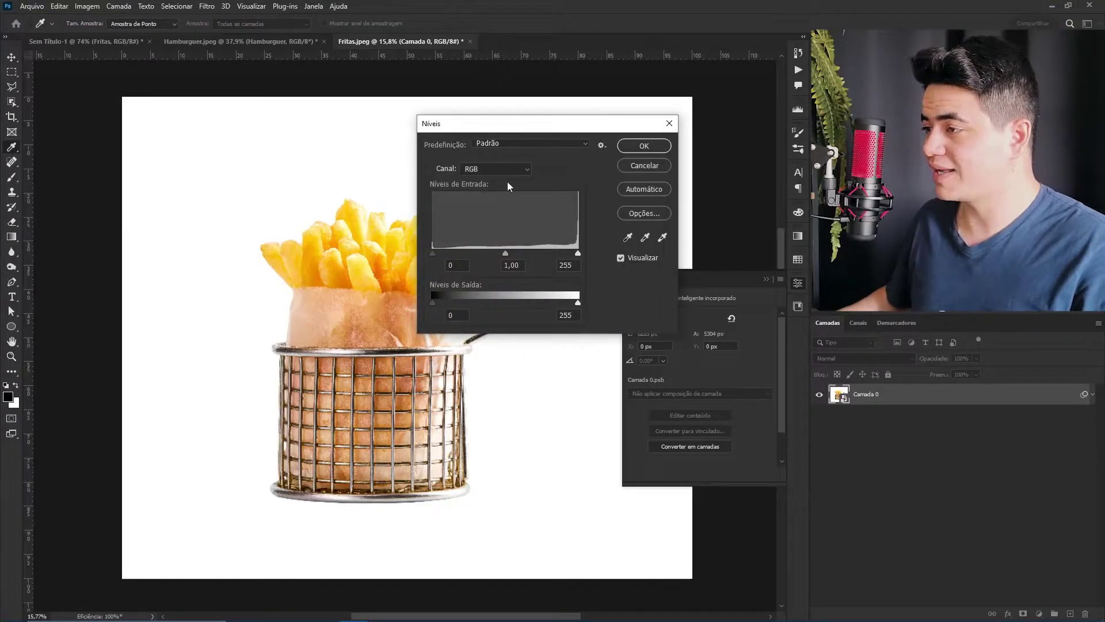
left_click_drag(506, 253, 575, 255)
left_click_drag(567, 300, 587, 298)
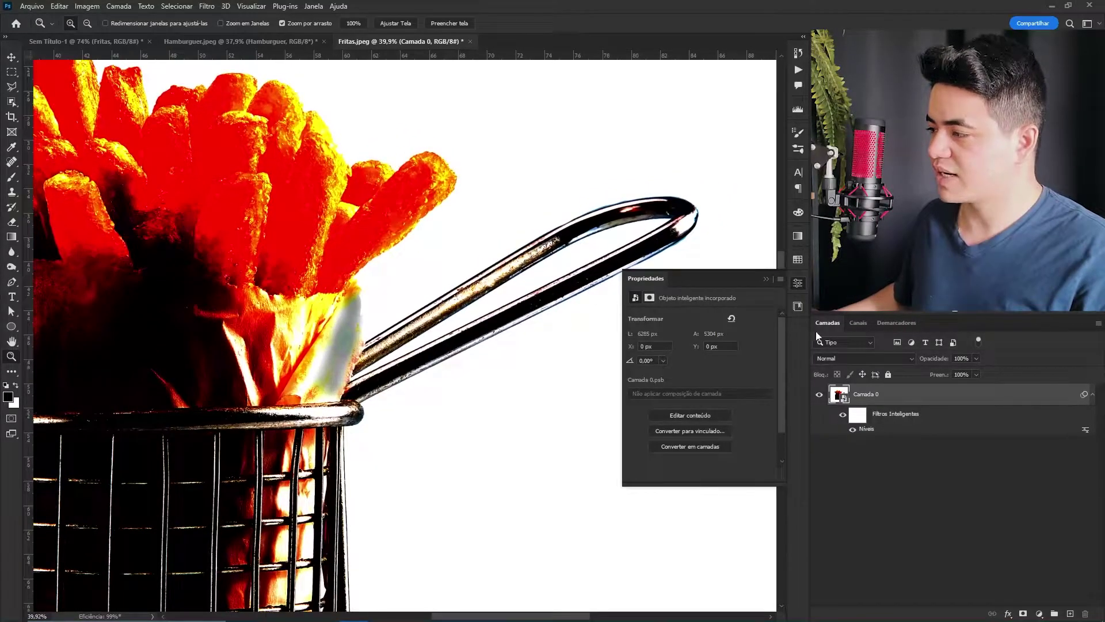
left_click(852, 415)
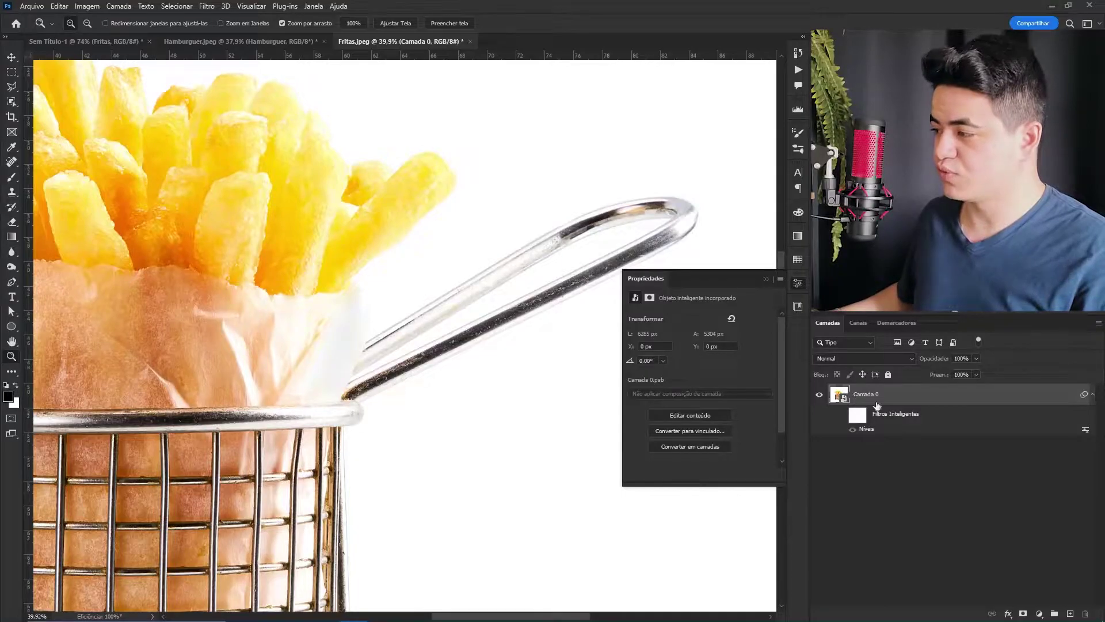
left_click(843, 415)
scroll(460, 403, "down", 5)
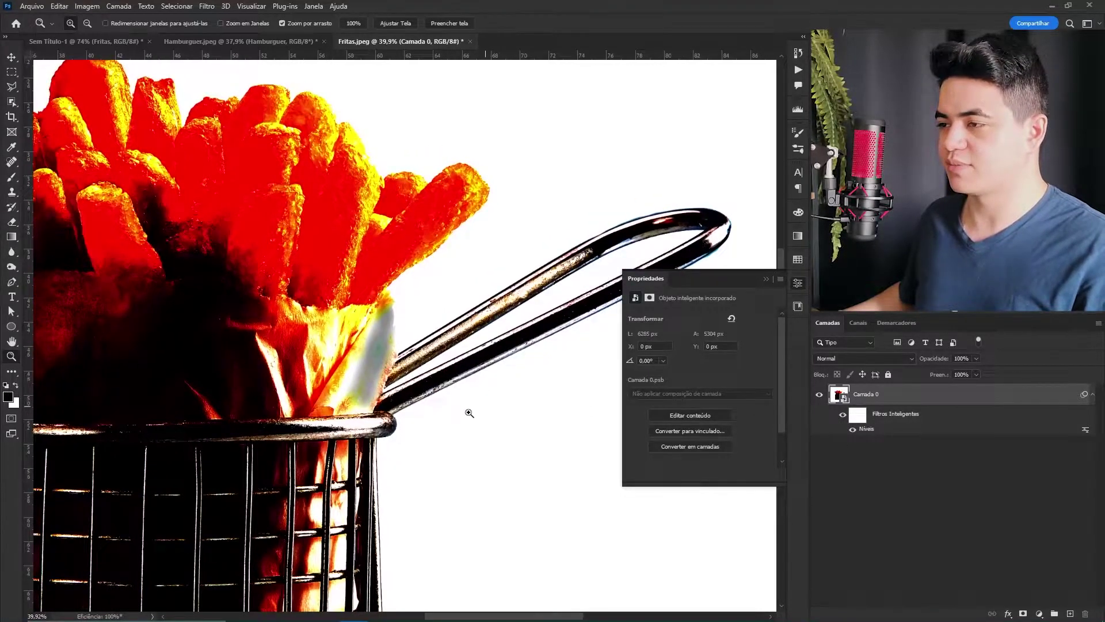
- Select the fries basket automatically with Select Subject
key("w")
left_click_drag(443, 217, 438, 167)
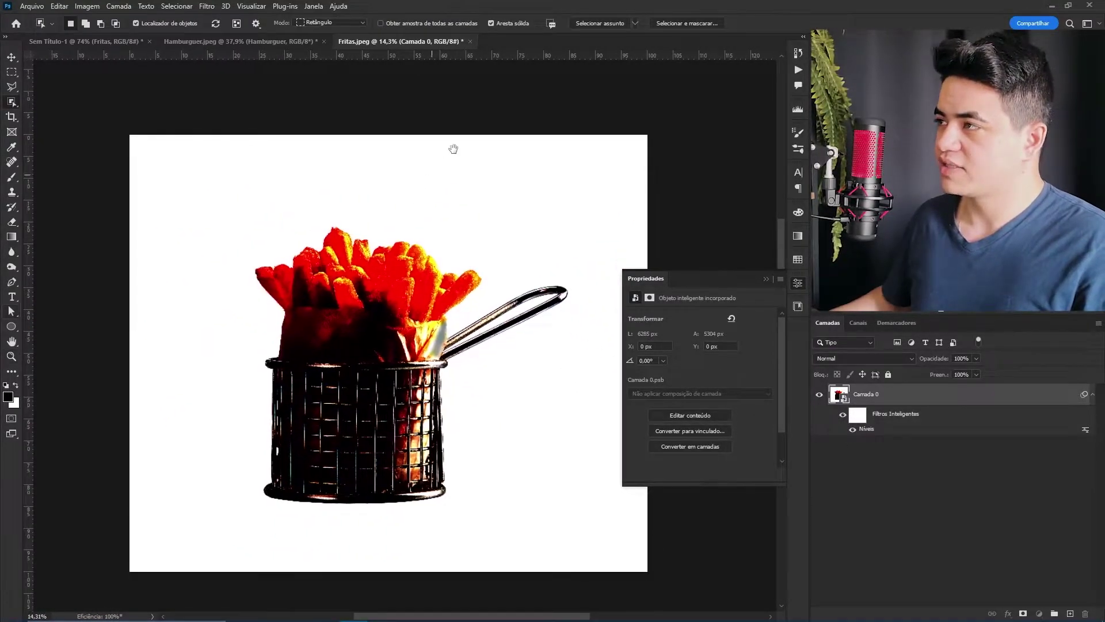
left_click(635, 24)
left_click(637, 28)
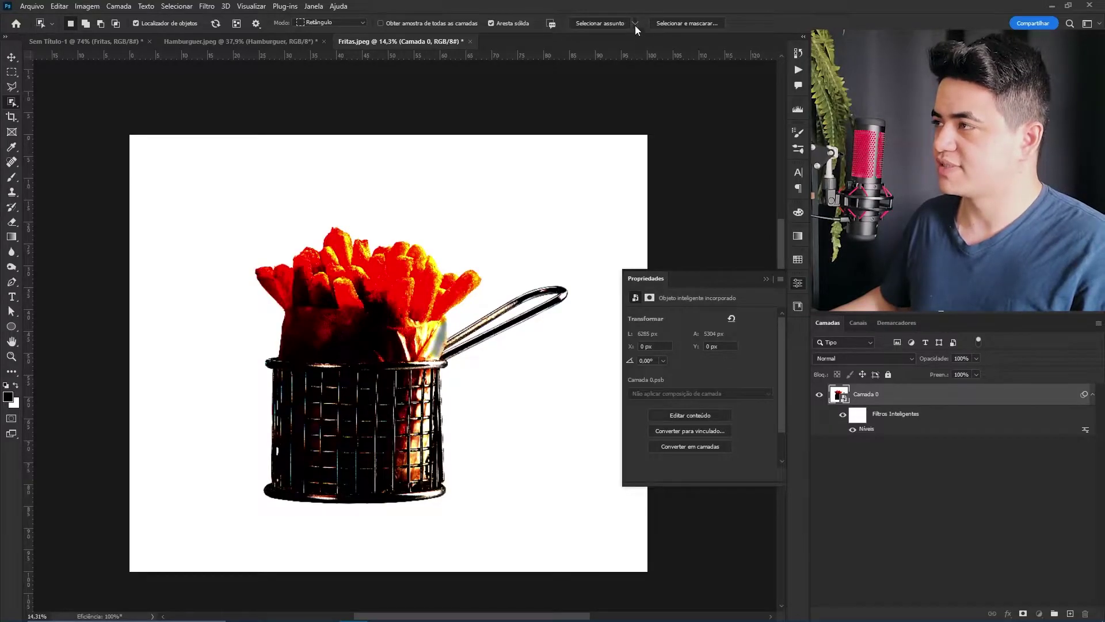
left_click(596, 23)
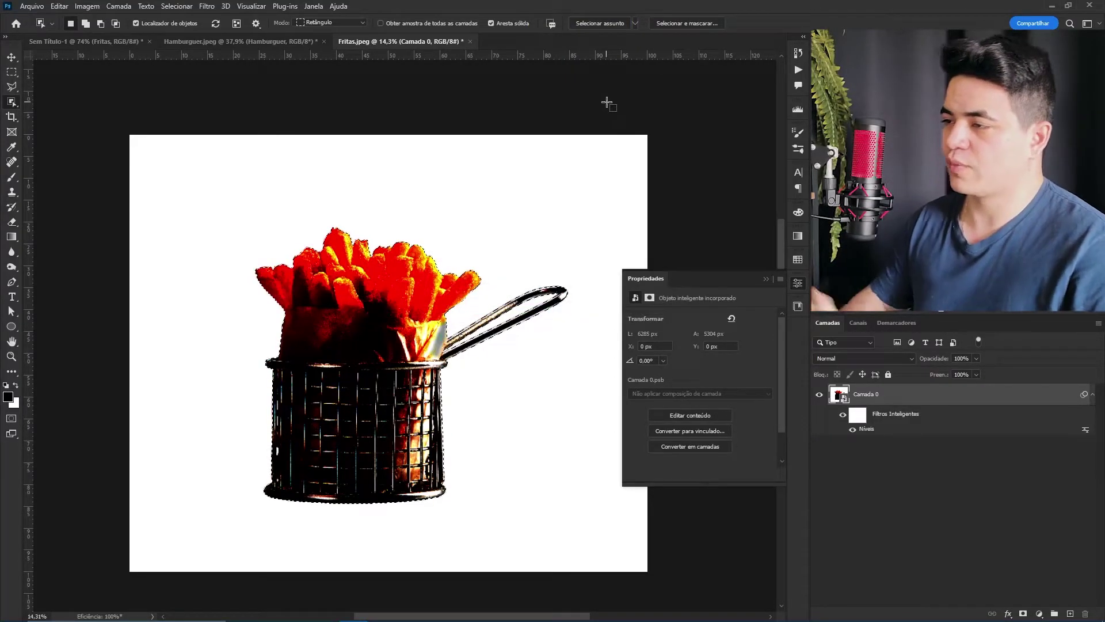
- Subtract the leftover white gap inside the basket handle from the selection with the Polygonal Lasso, and hide the layer's smart filters
key("z")
left_click_drag(467, 338, 596, 297)
left_click_drag(595, 296, 699, 219)
left_click_drag(217, 463, 345, 376)
left_click_drag(349, 361, 465, 294)
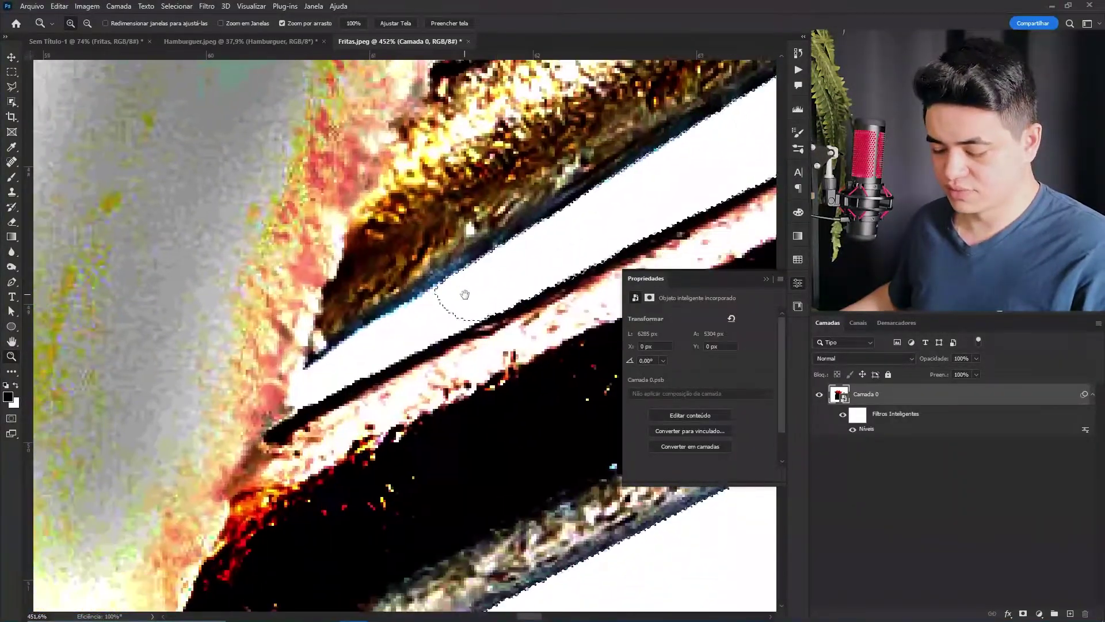
key("l")
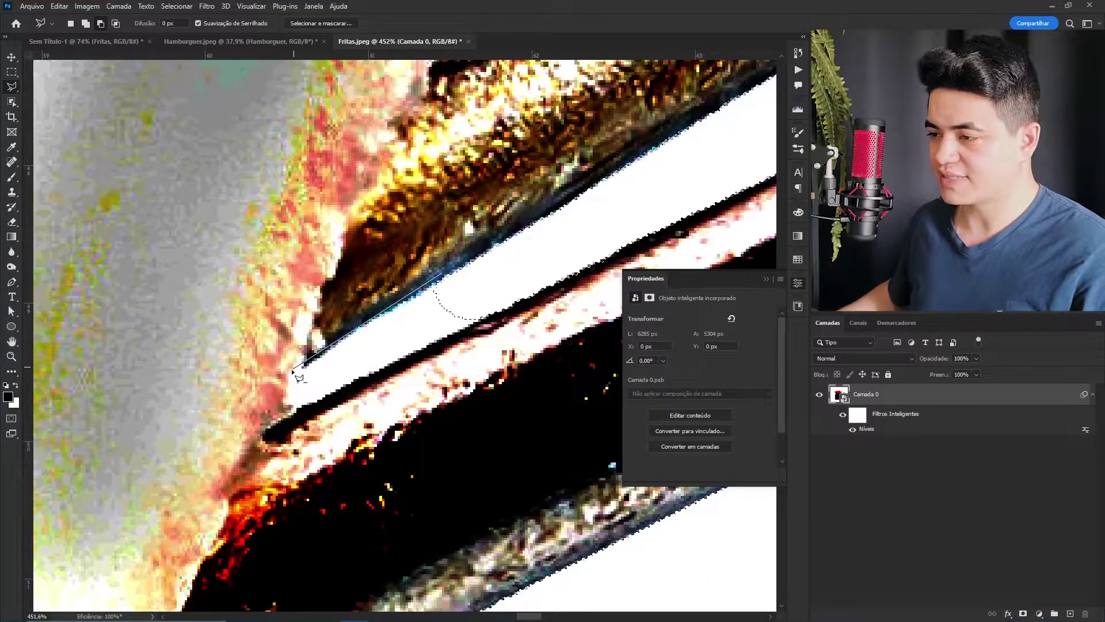
left_click(261, 441)
left_click(498, 323)
left_click(446, 281)
left_click_drag(483, 316, 460, 254)
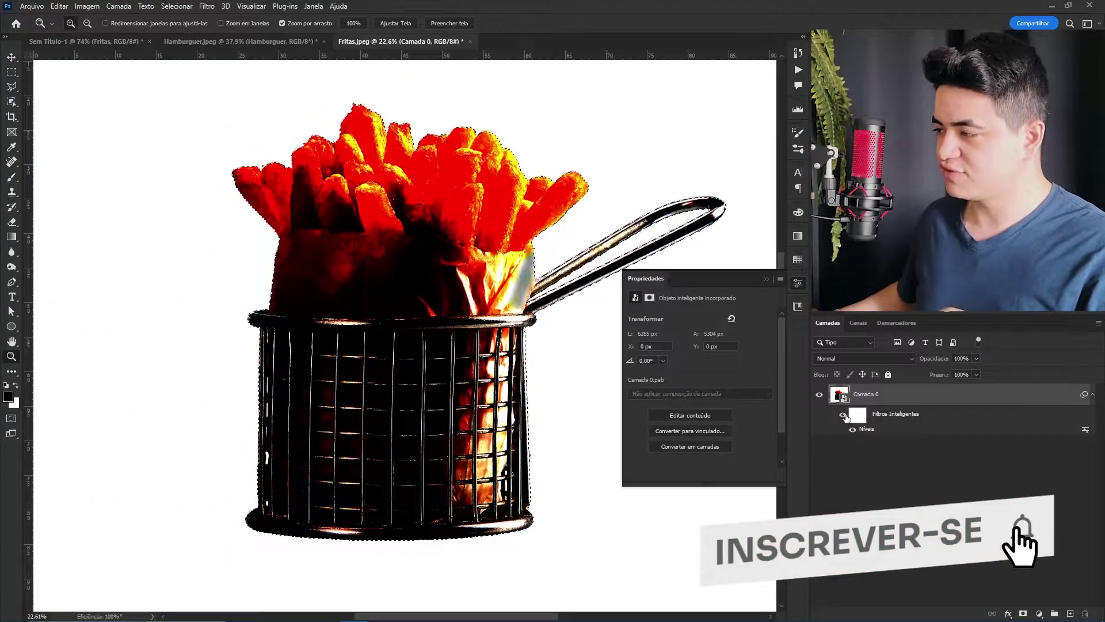
left_click(843, 415)
mouse_move(550, 278)
left_mouse_down()
mouse_move(620, 281)
mouse_move(500, 292)
left_mouse_up()
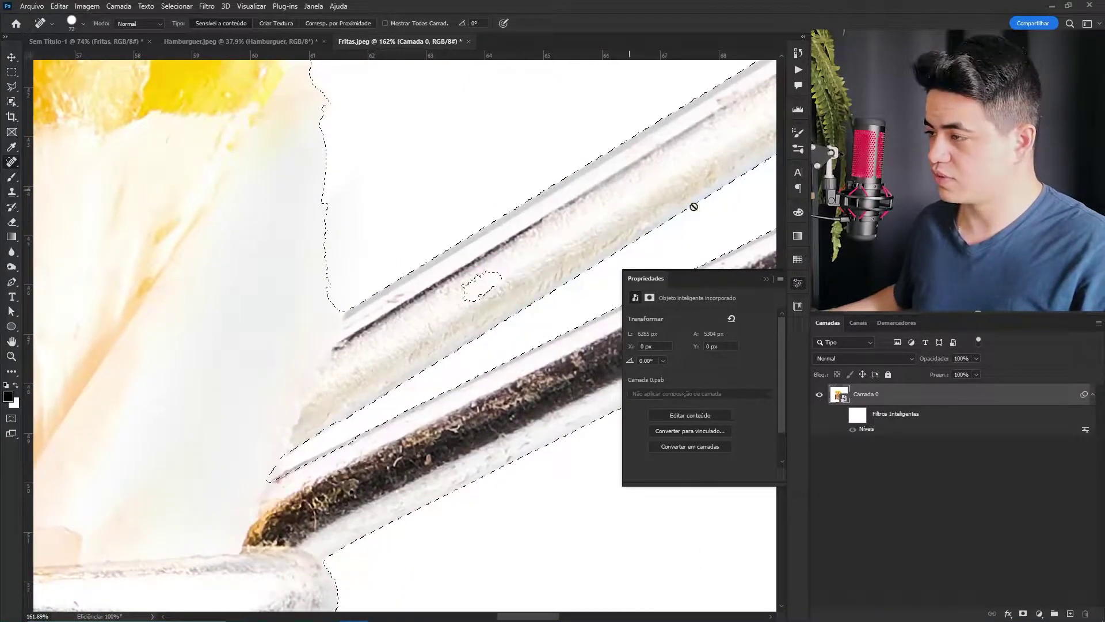
- Add the small unselected patch on the basket handle to the selection with the Quick Selection tool
key("w")
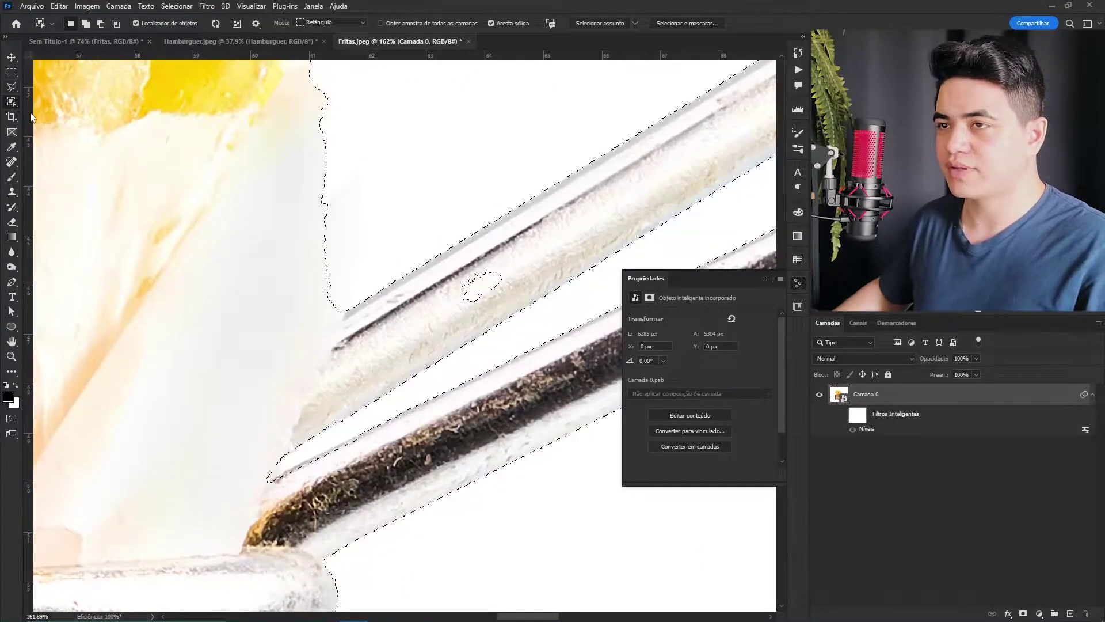
right_click(11, 102)
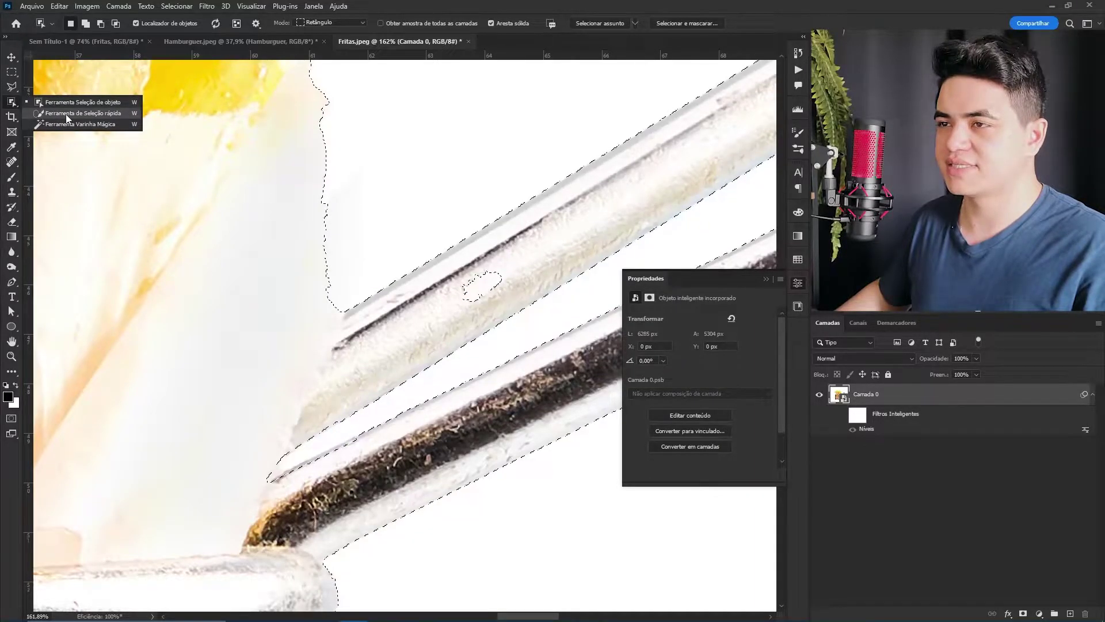
left_click(65, 114)
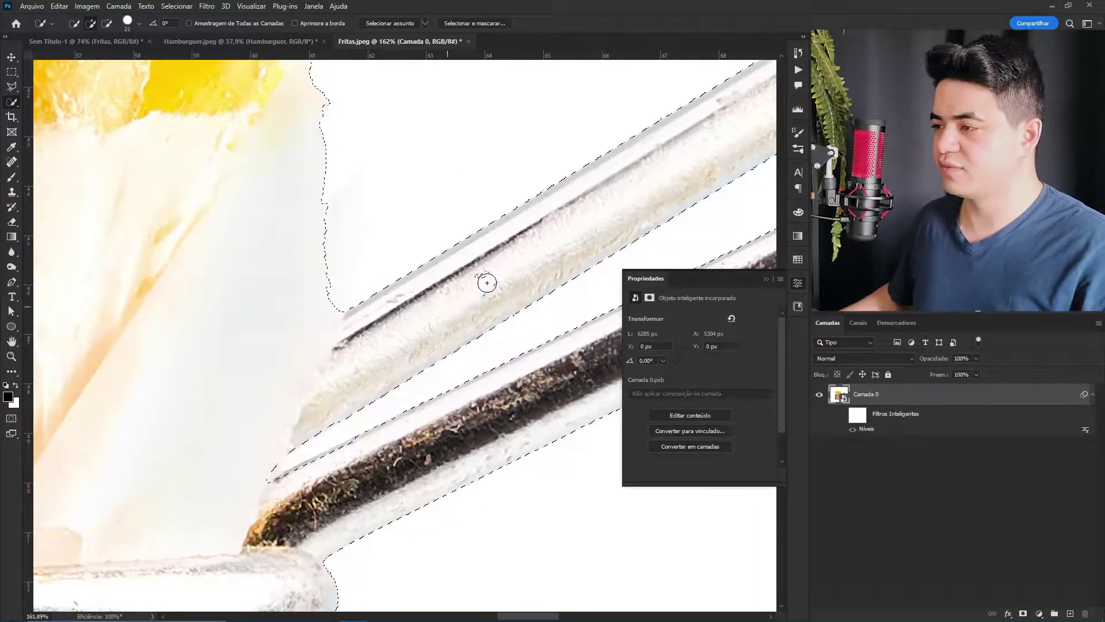
key("z")
left_click_drag(499, 324, 469, 326)
left_click_drag(602, 288, 368, 335)
left_click_drag(540, 265, 319, 361)
key("ctrl+0")
key("w")
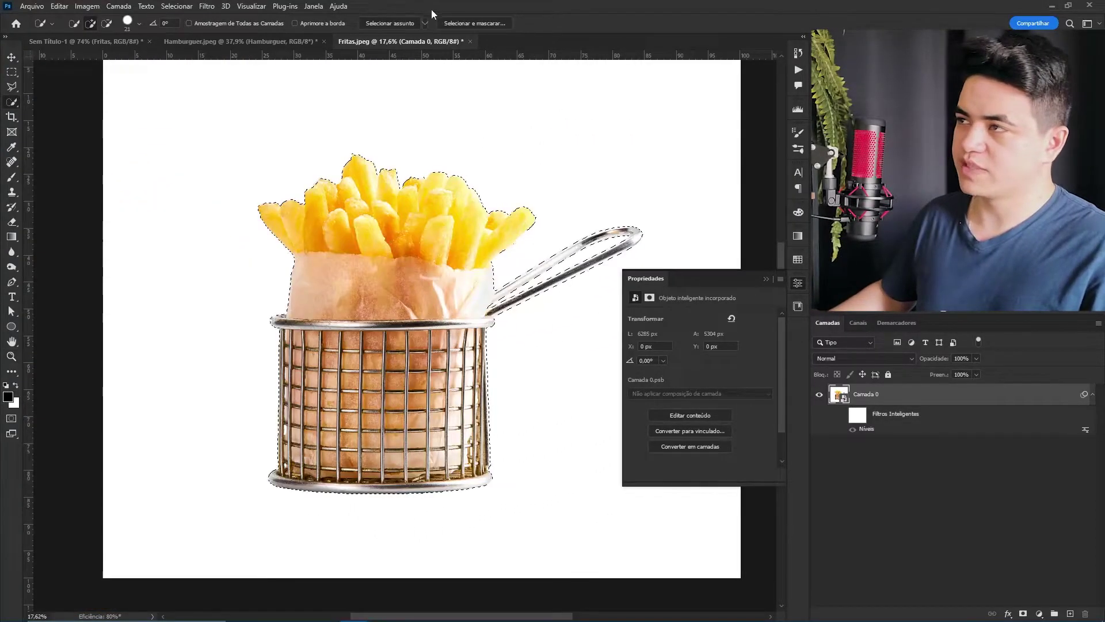
- Refine the selection in Select and Mask with 0 px radius, decontaminated colors and the white gap at the handle's tip subtracted, outputting a new masked layer
left_click(468, 23)
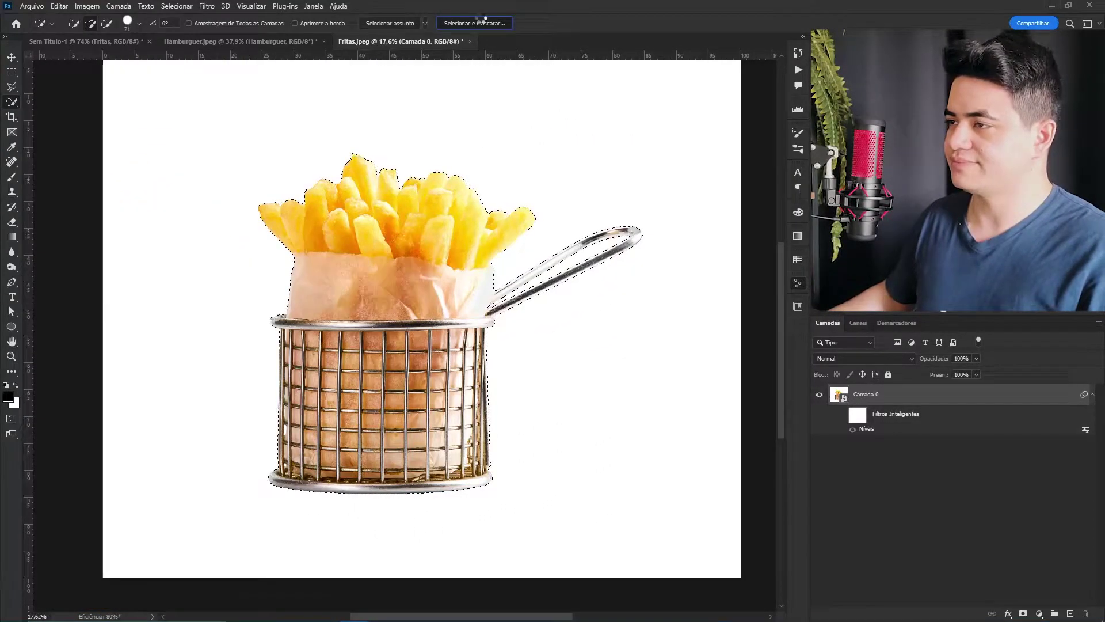
left_click_drag(918, 297, 945, 299)
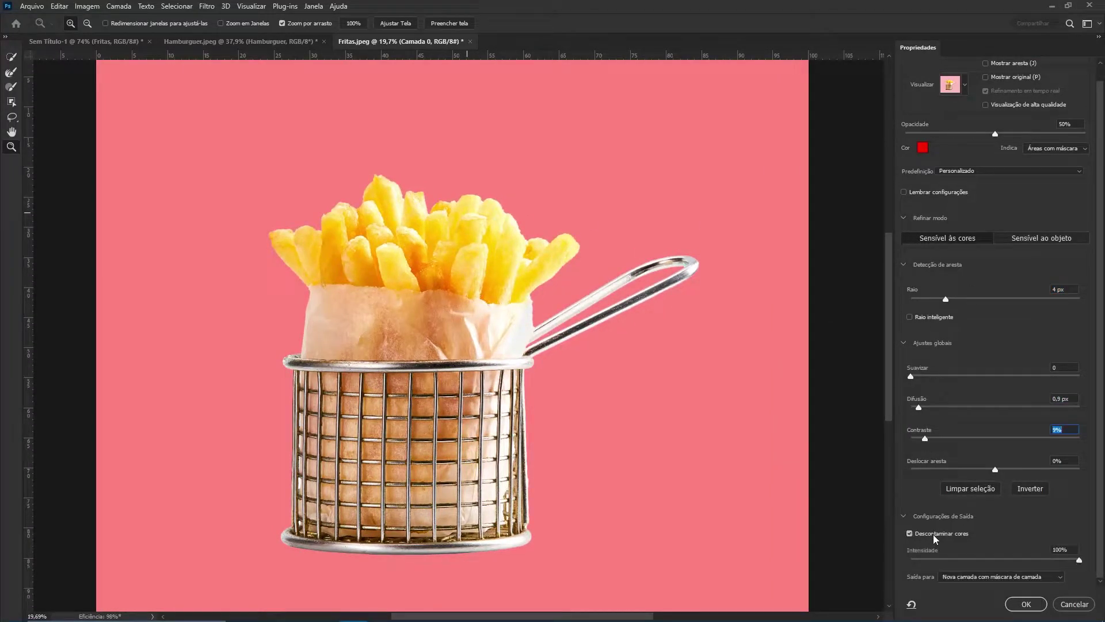
mouse_move(525, 224)
left_mouse_down()
mouse_move(609, 229)
mouse_move(523, 259)
mouse_move(604, 297)
mouse_move(515, 295)
left_mouse_up()
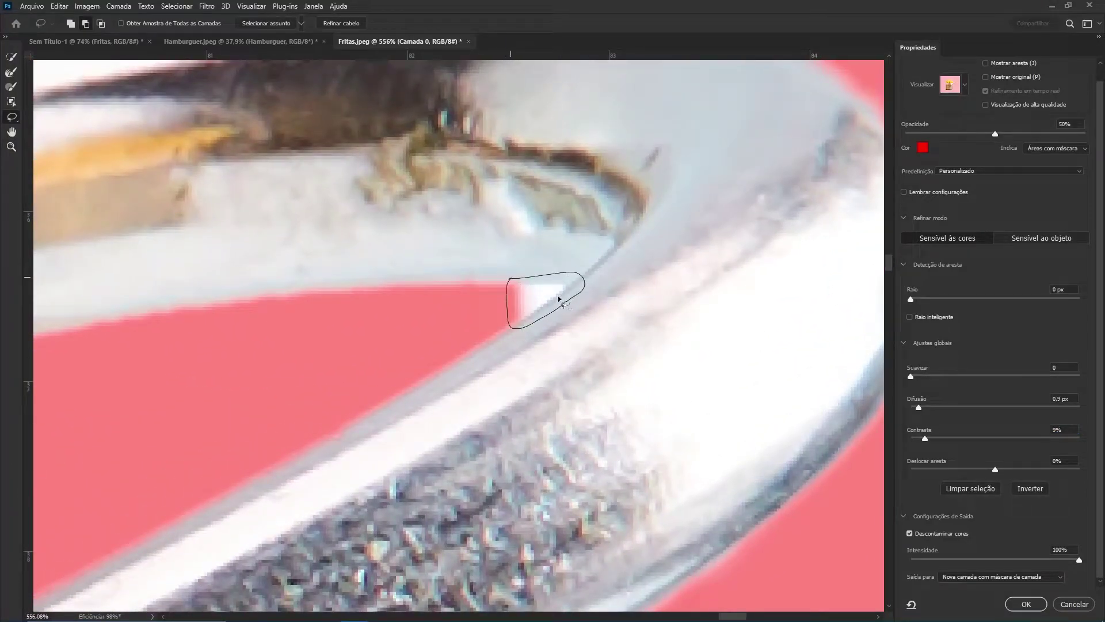
mouse_move(593, 344)
left_mouse_down()
mouse_move(558, 316)
mouse_move(633, 324)
mouse_move(481, 420)
mouse_move(610, 311)
mouse_move(468, 346)
left_mouse_up()
key("b")
key("ctrl+space")
left_click_drag(468, 345, 621, 246)
left_click_drag(527, 282, 475, 362)
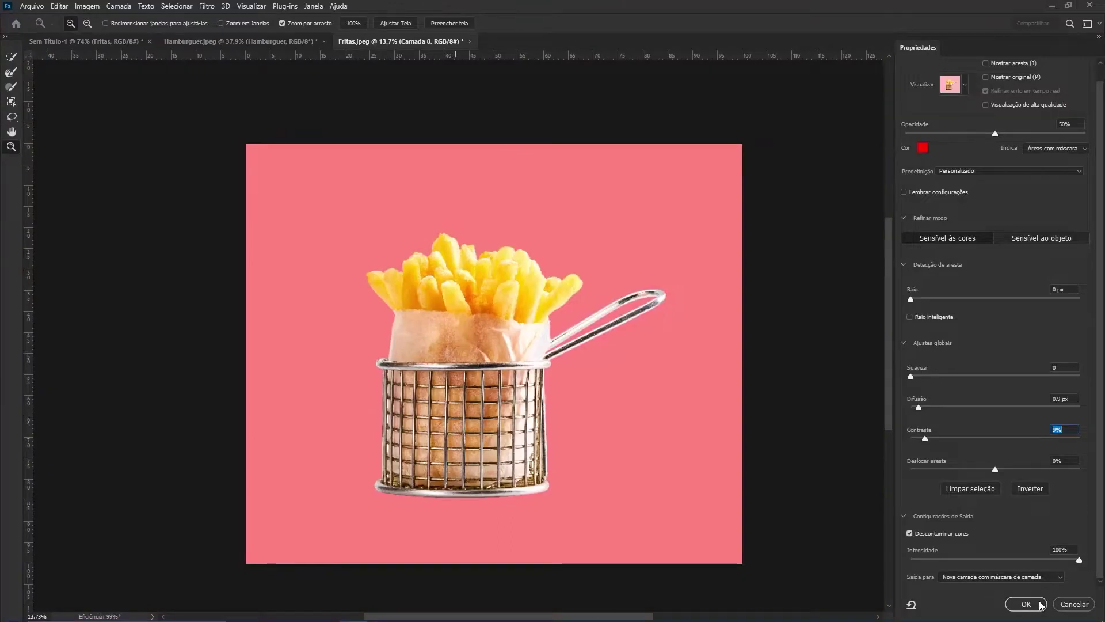
left_click(1026, 604)
- Convert the masked fries cutout layer to a smart object and rename it Batatas fritas
right_click(897, 394)
left_click(897, 394)
double_click(896, 391)
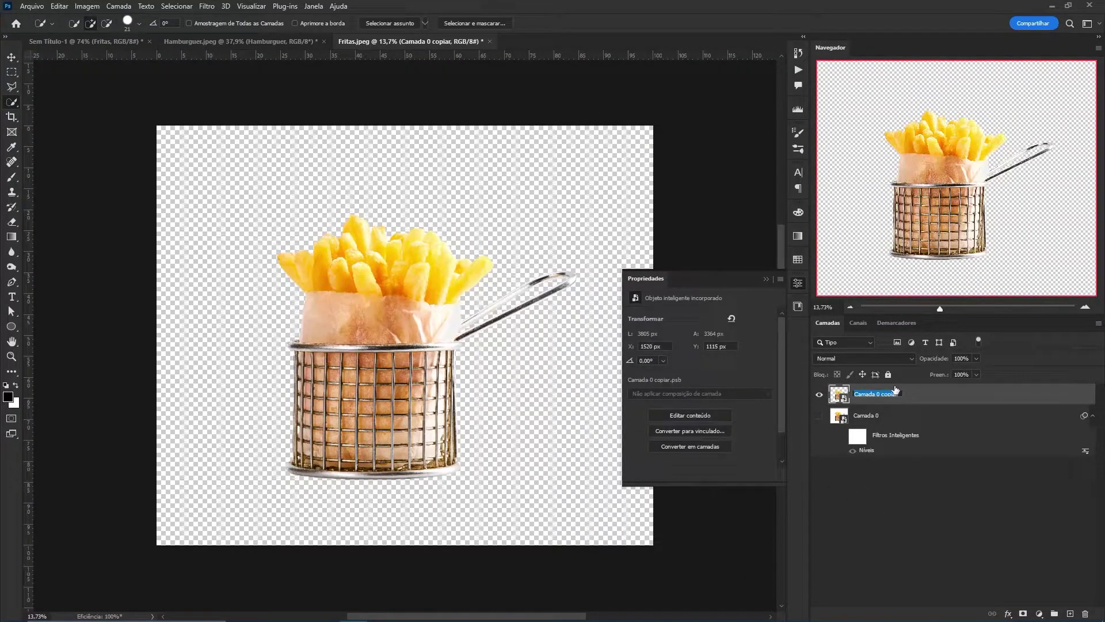
- Bring the Batatas fritas layer into the Sem Título-1 composition and delete the old Fritas layer there
left_click(887, 415)
key("Delete")
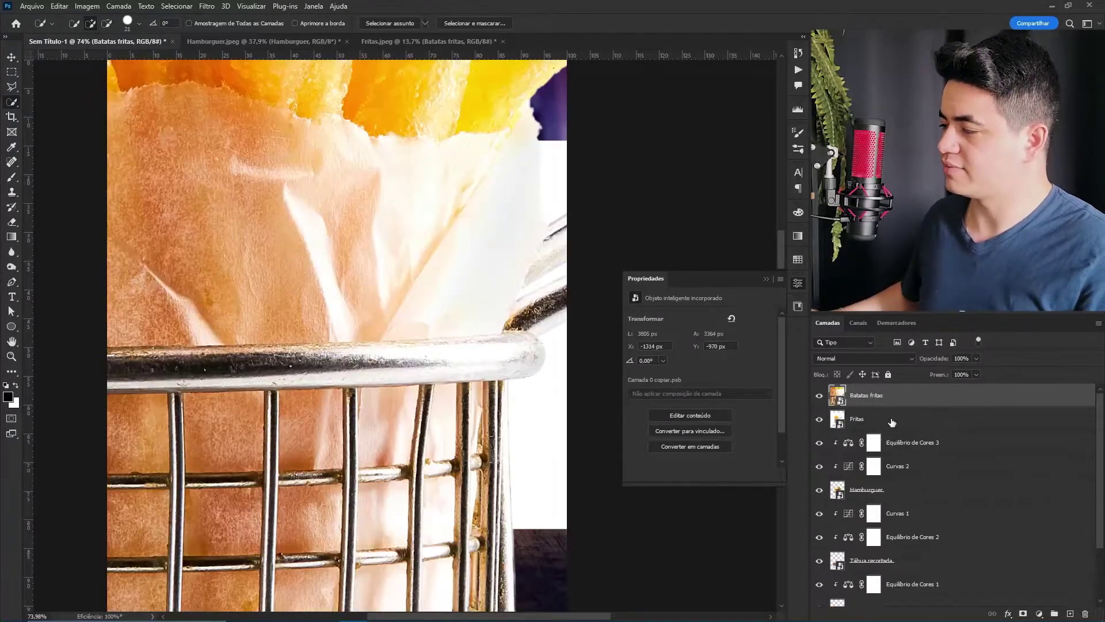
key("alt+bracketleft")
left_click(891, 399)
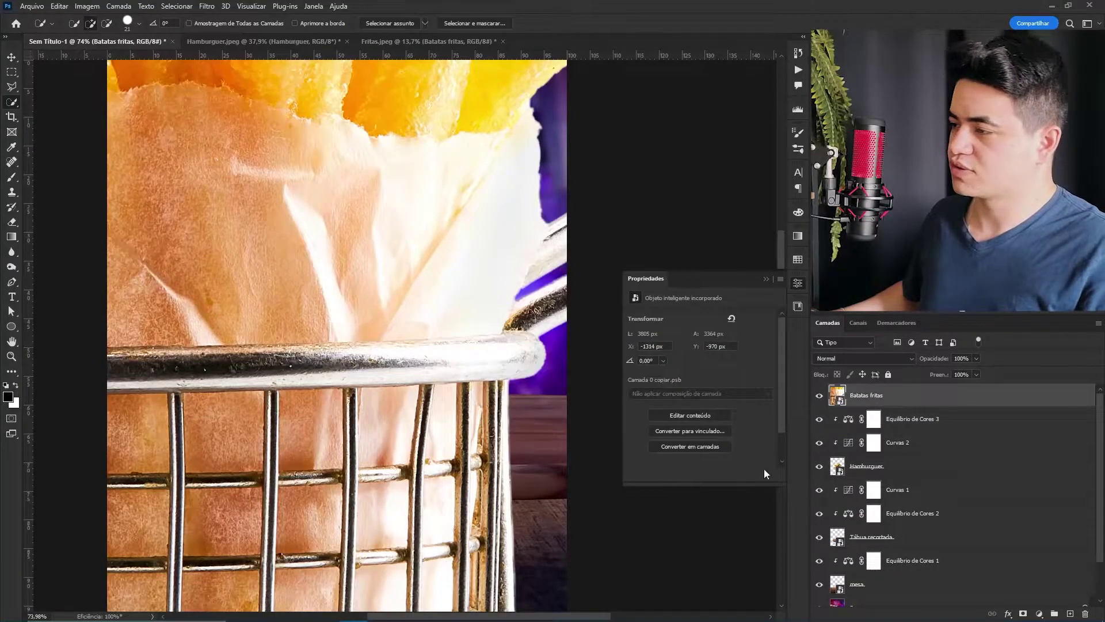
- Scale the Batatas fritas layer to about 21.68% and place it on the cutting board to the right of the burger
key("ctrl+t")
left_click_drag(437, 248, 444, 403)
left_click_drag(437, 462, 535, 334)
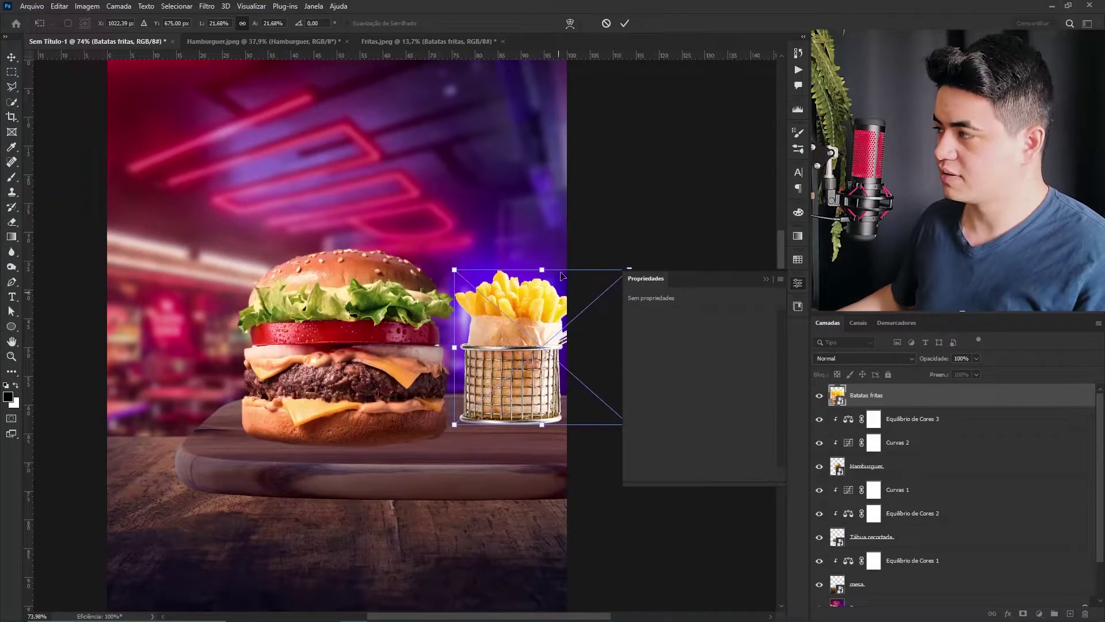
left_click_drag(546, 280, 547, 274)
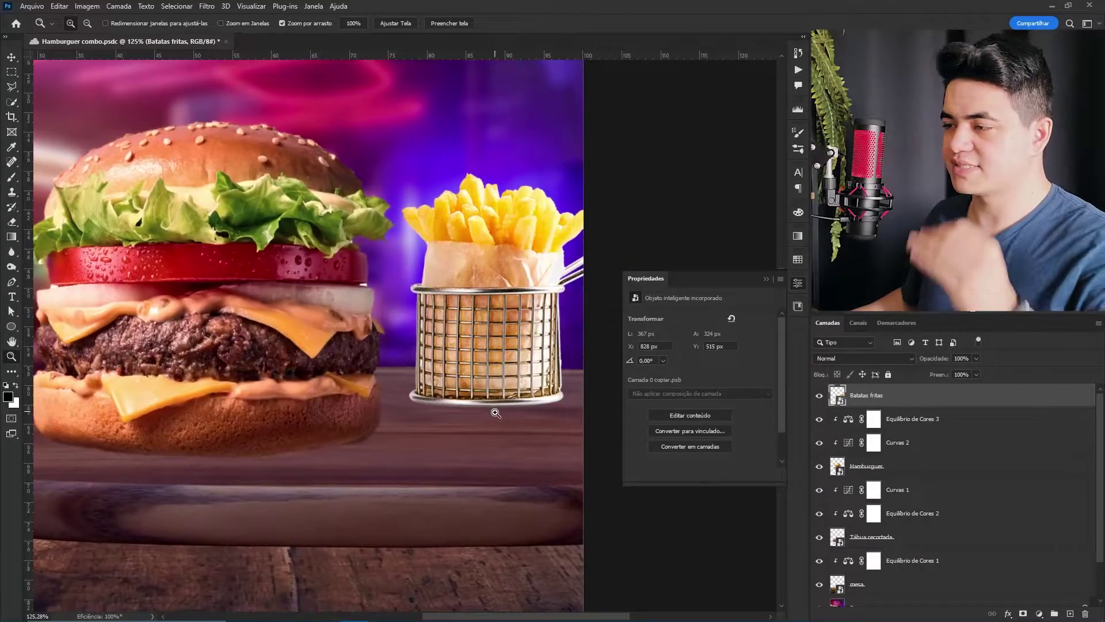
- Add a Color Balance adjustment clipped to the fries, with midtones at cyan-red -21 and yellow-blue +65
left_click(1039, 614)
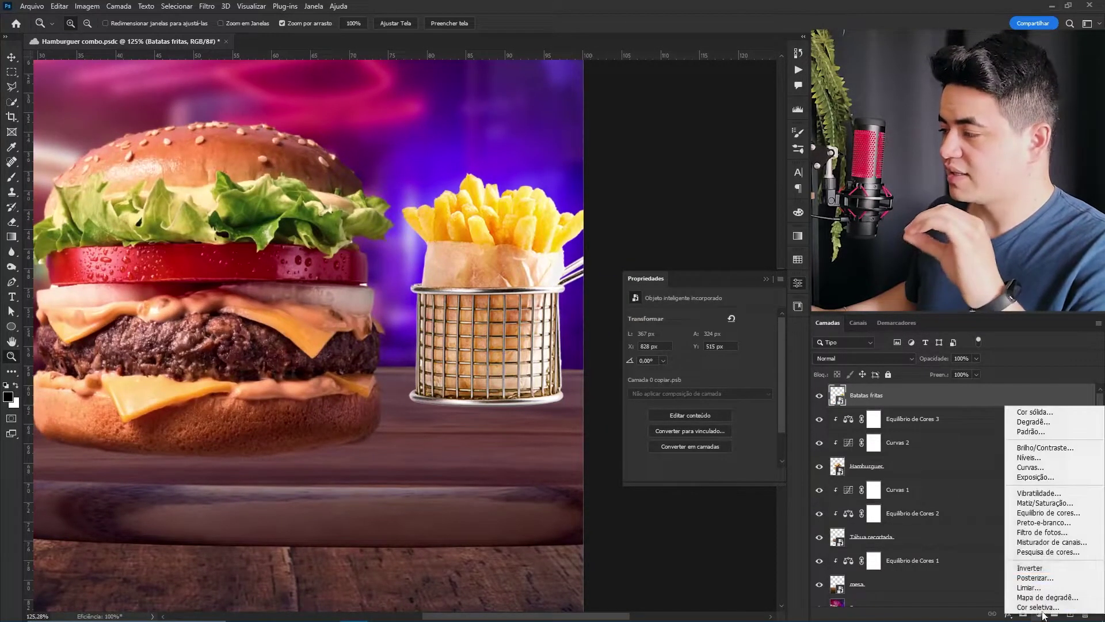
left_click(1059, 512)
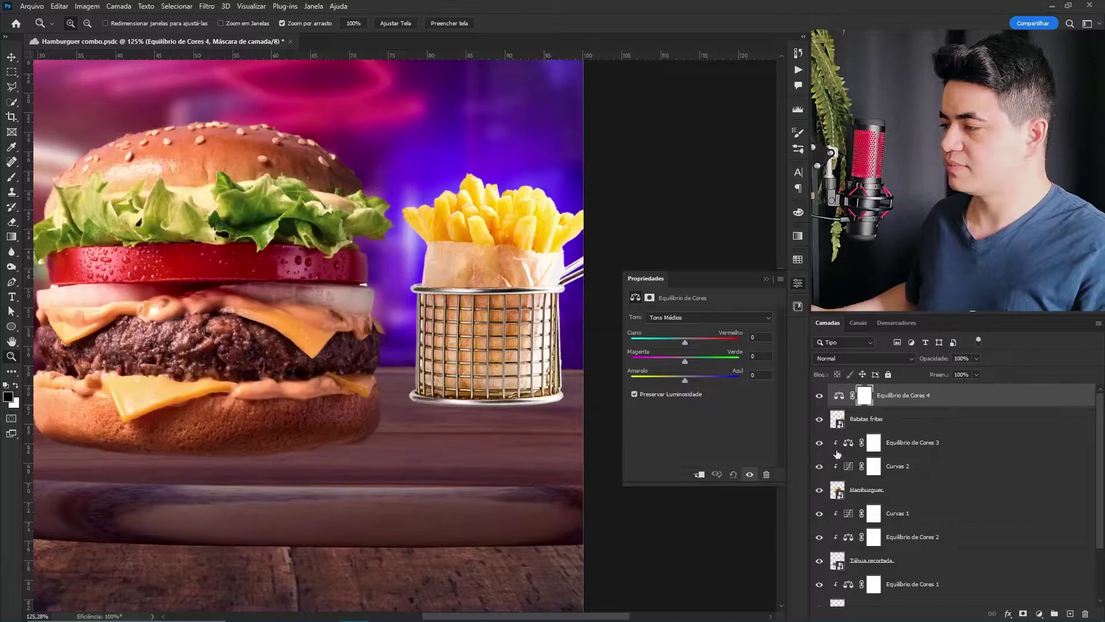
key("ctrl+alt+g")
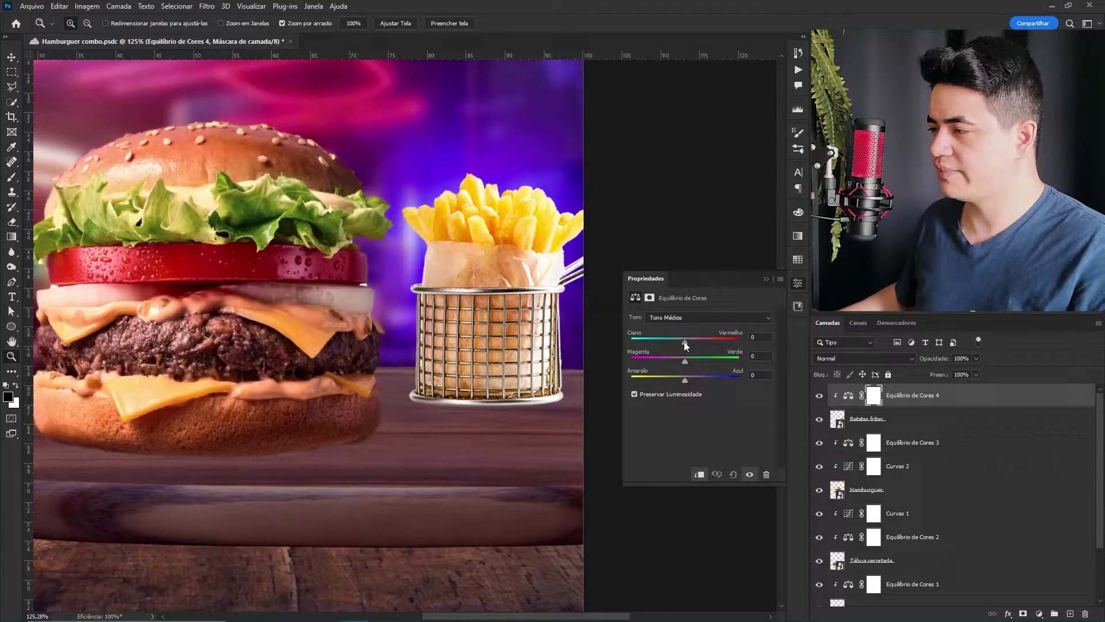
left_click_drag(671, 340, 673, 340)
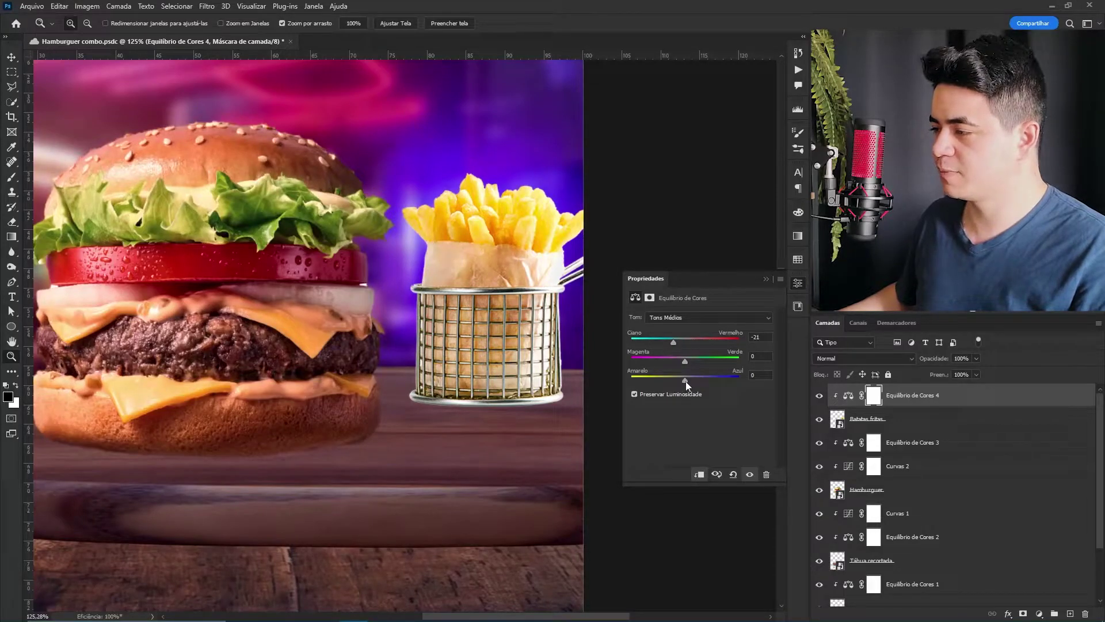
left_click_drag(685, 380, 697, 380)
- Set the fries' Color Balance highlights (Realces) to cyan-red +13 and yellow-blue about +14
left_click(708, 318)
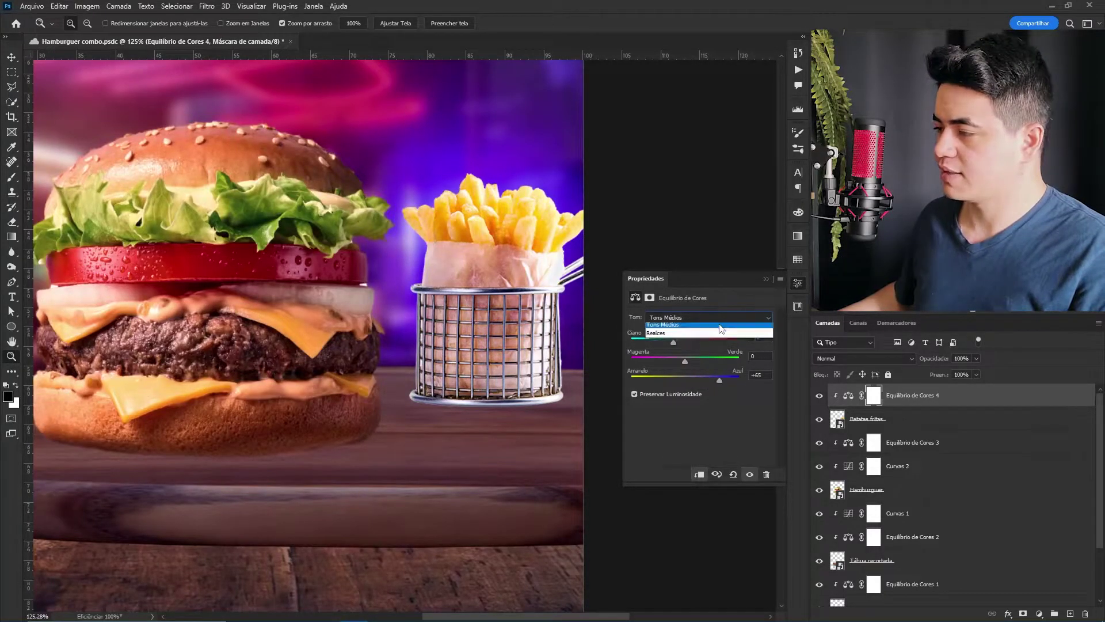
left_click(714, 326)
left_click_drag(688, 339, 674, 337)
left_click_drag(685, 380, 700, 380)
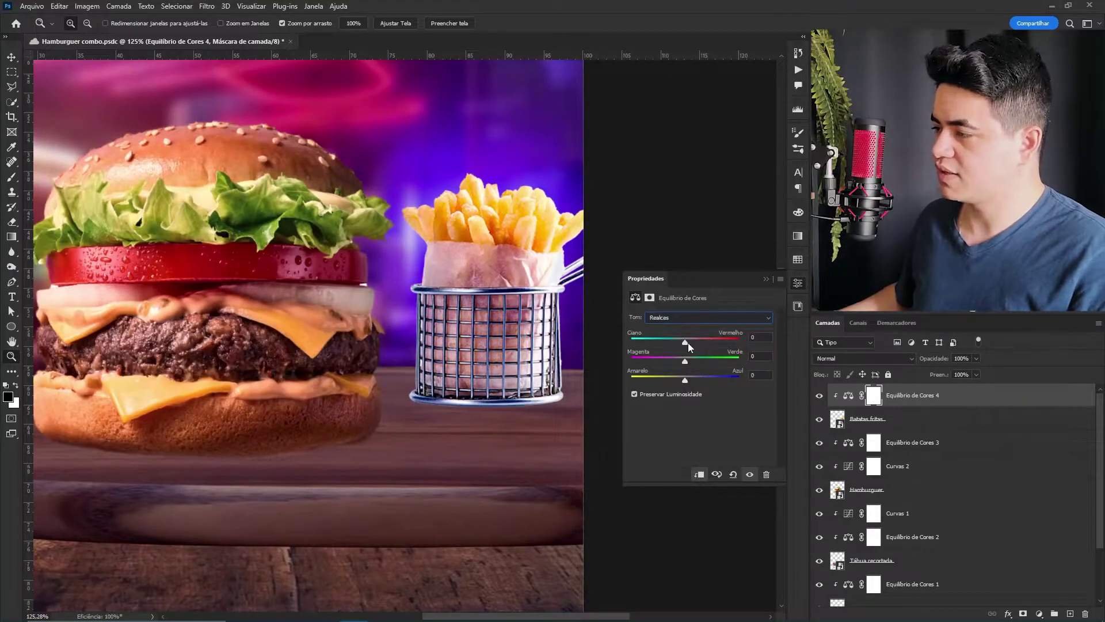
left_click_drag(686, 342, 692, 342)
left_click_drag(685, 380, 695, 384)
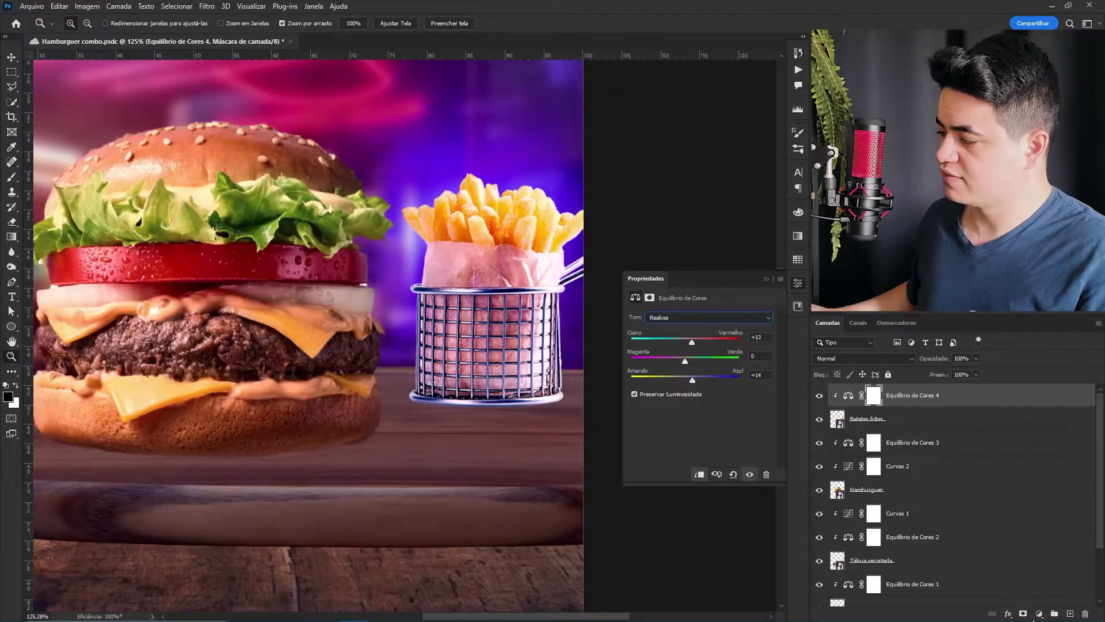
- Add a Curves adjustment clipped to the fries and darken their bright tones with the on-image adjustment tool
left_click(1040, 614)
left_click(1033, 469)
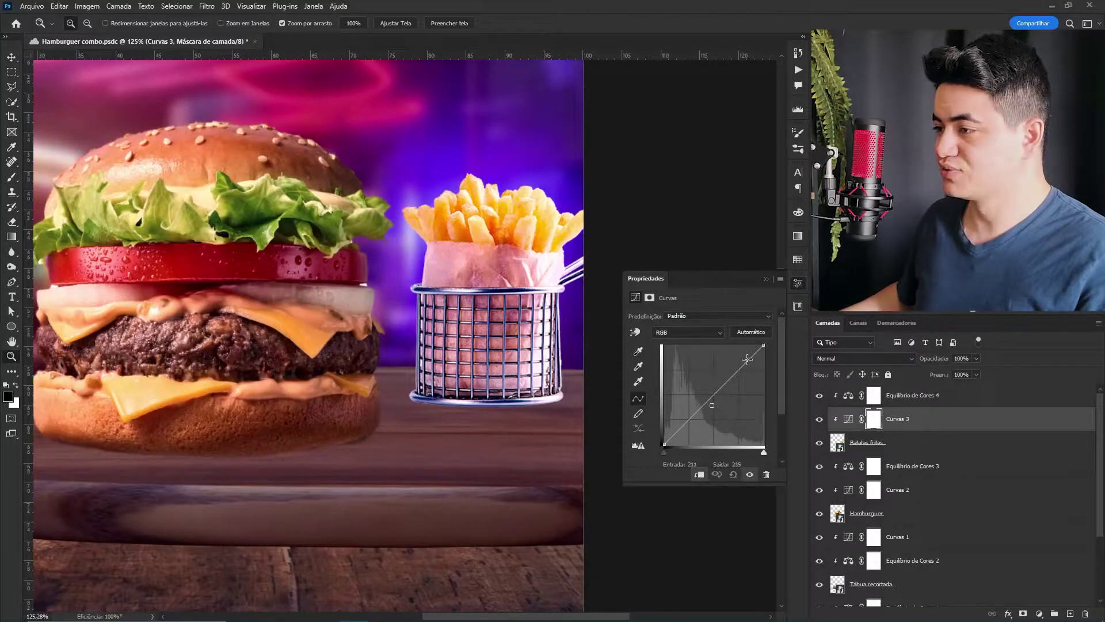
left_click_drag(747, 359, 747, 366)
key("ctrl+z")
left_click(636, 332)
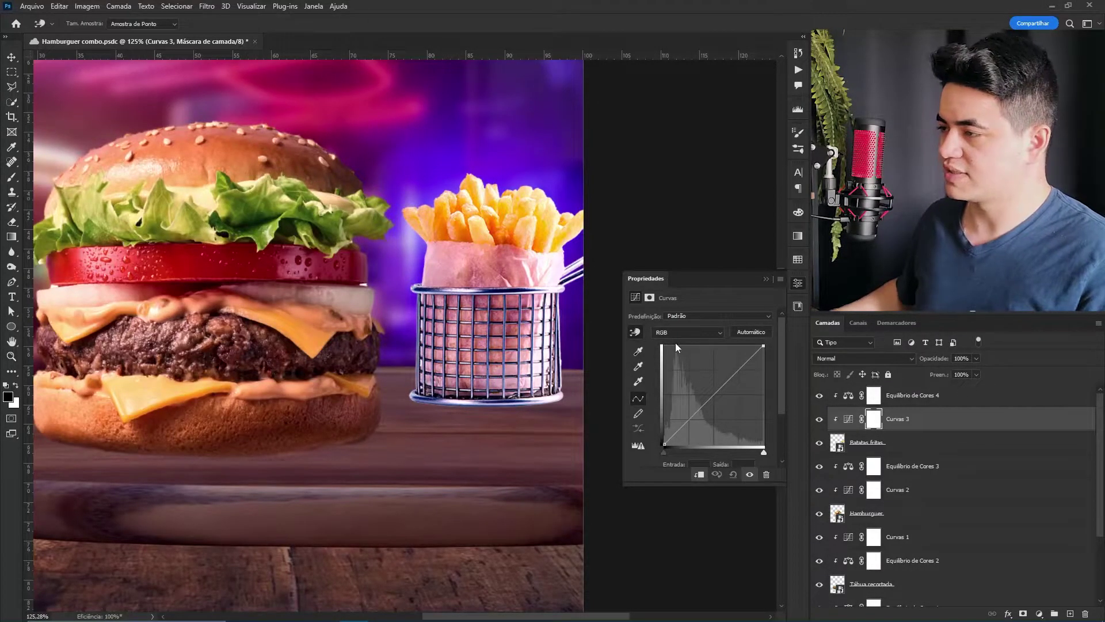
left_click_drag(564, 259, 553, 286)
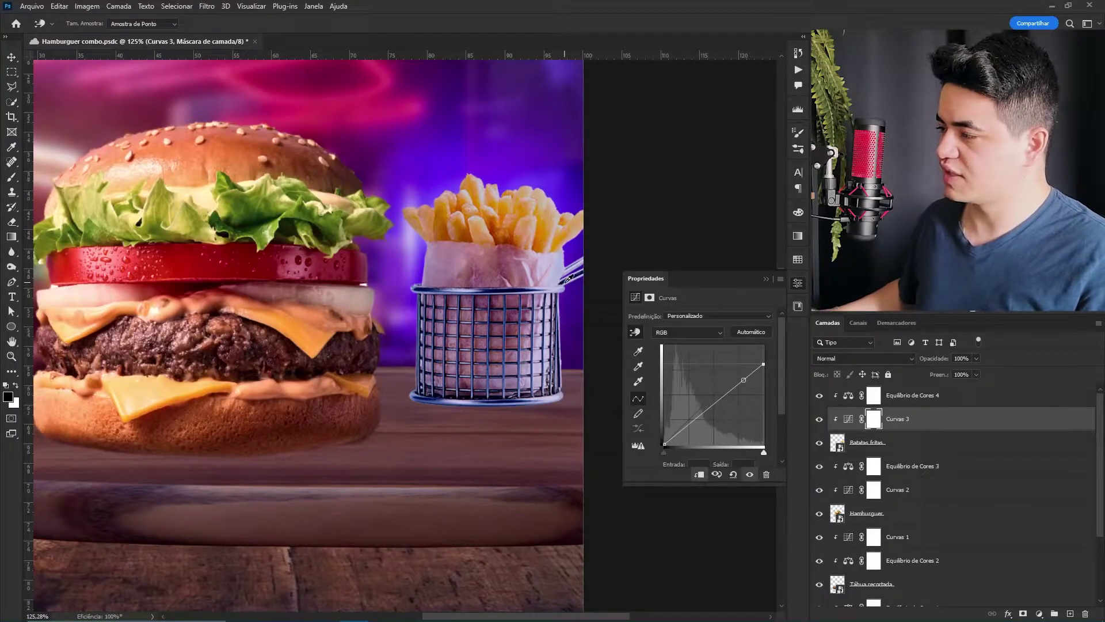
- Reduce the fries' Color Balance midtones to cyan-red -6 and yellow-blue +10, and compare the adjustment on and off
left_click(836, 398)
left_click(847, 397)
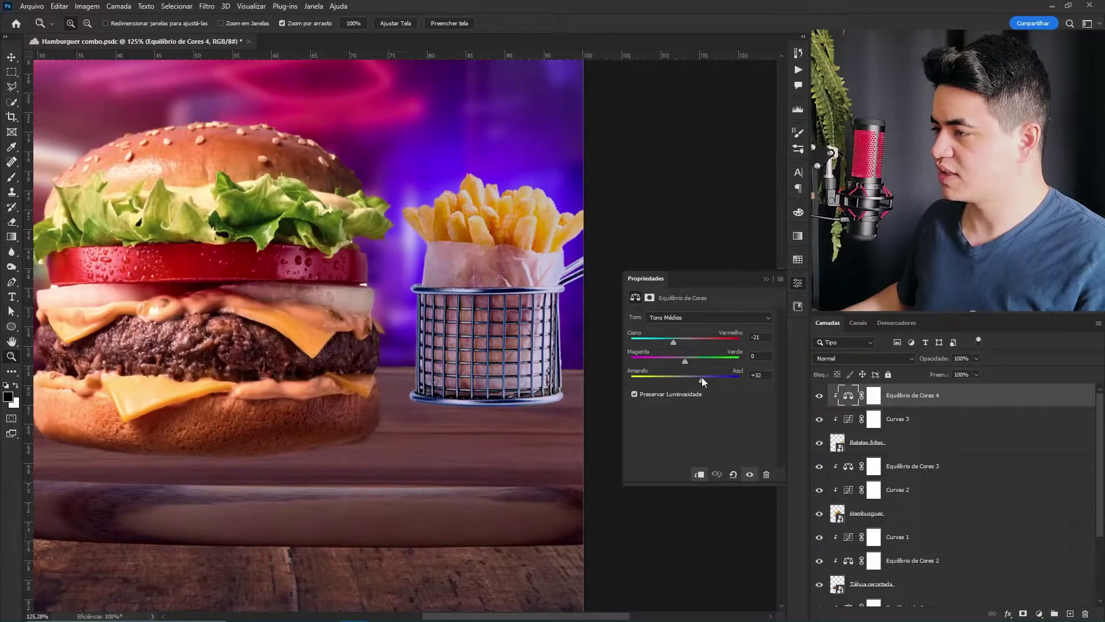
left_click_drag(689, 378, 690, 380)
left_click_drag(674, 342, 682, 342)
left_click(820, 395)
left_click(818, 396)
- Place the Cerveja beer bottle image into the composition as a new layer above the fries adjustments
left_click_drag(577, 367, 608, 358)
left_click_drag(451, 370, 504, 405)
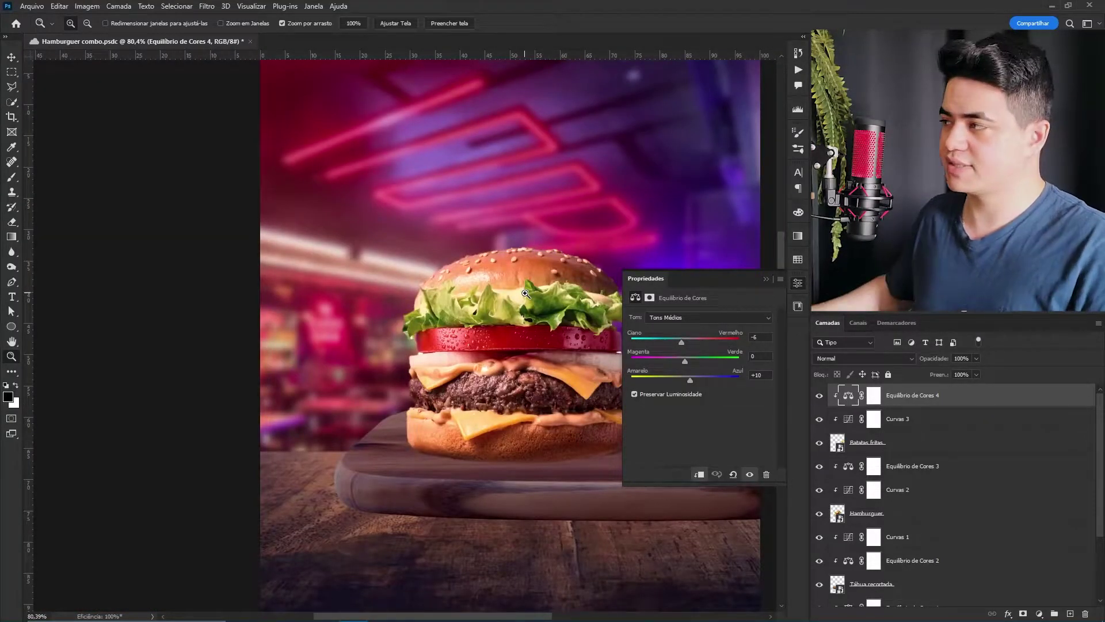
left_click_drag(461, 362, 407, 366)
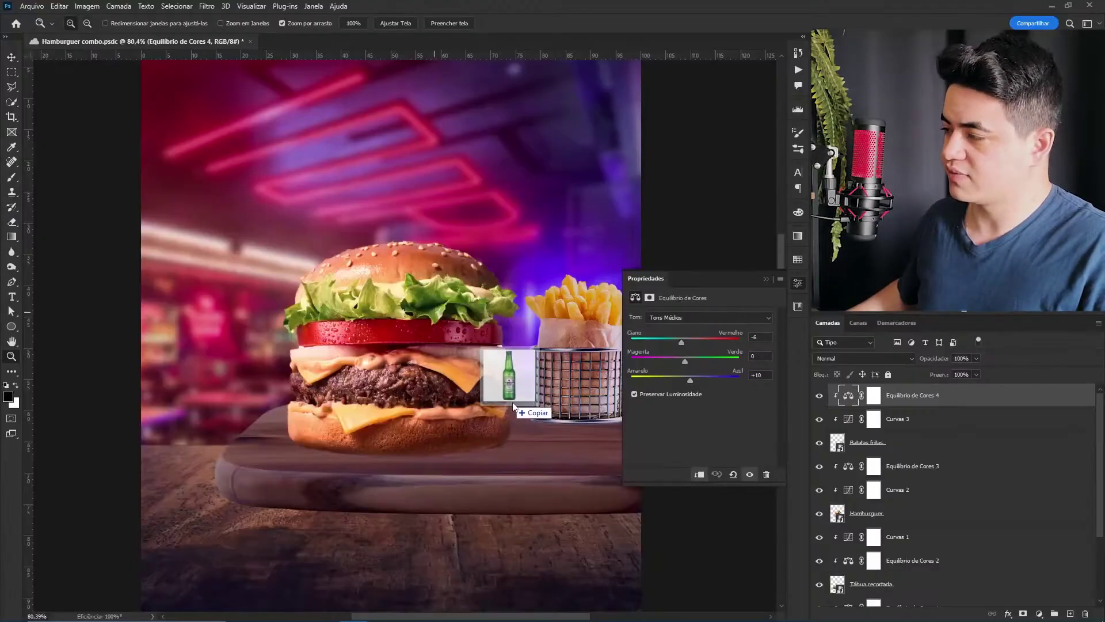
left_click_drag(509, 377, 507, 374)
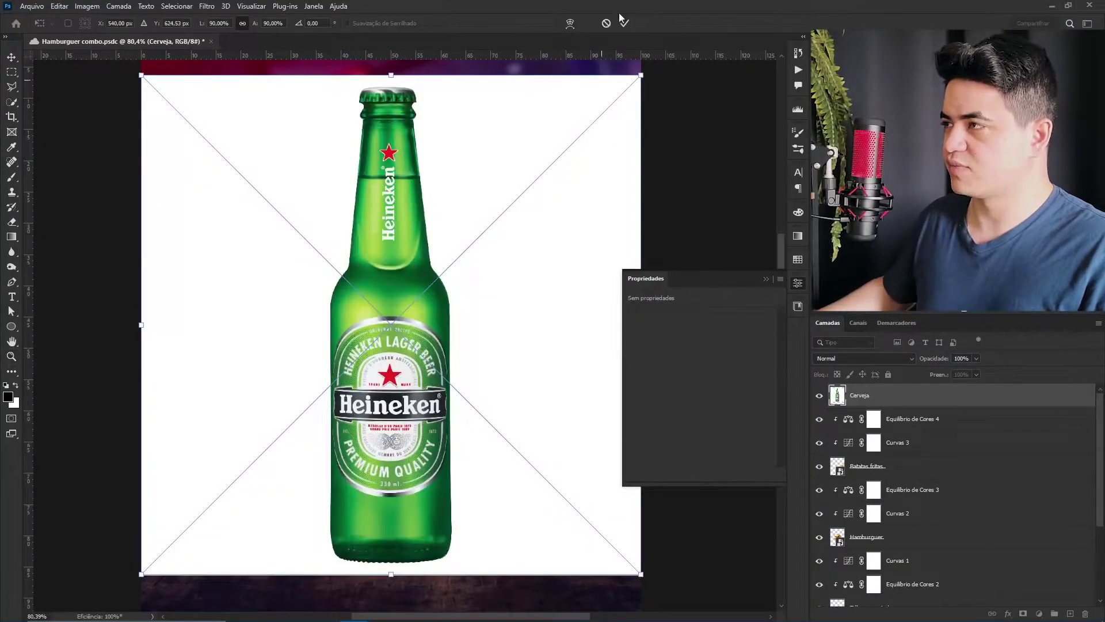
left_click(631, 20)
- Position the cut-out Cerveja bottle to the left of the burger, scaled to 80.59%
left_click_drag(489, 278, 518, 245)
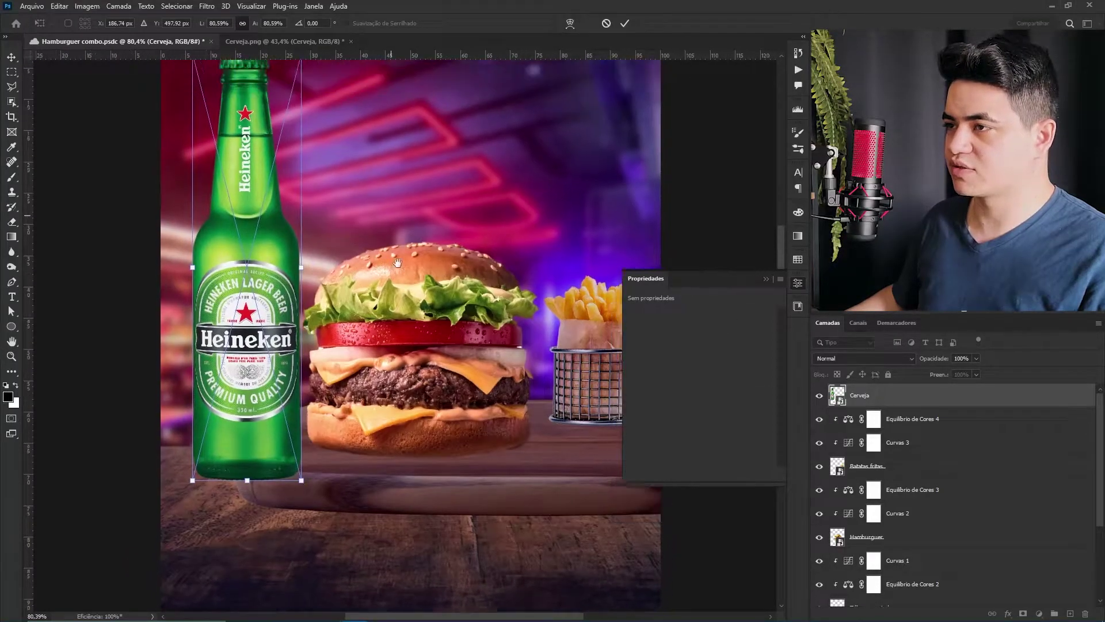
left_click_drag(489, 96, 485, 156)
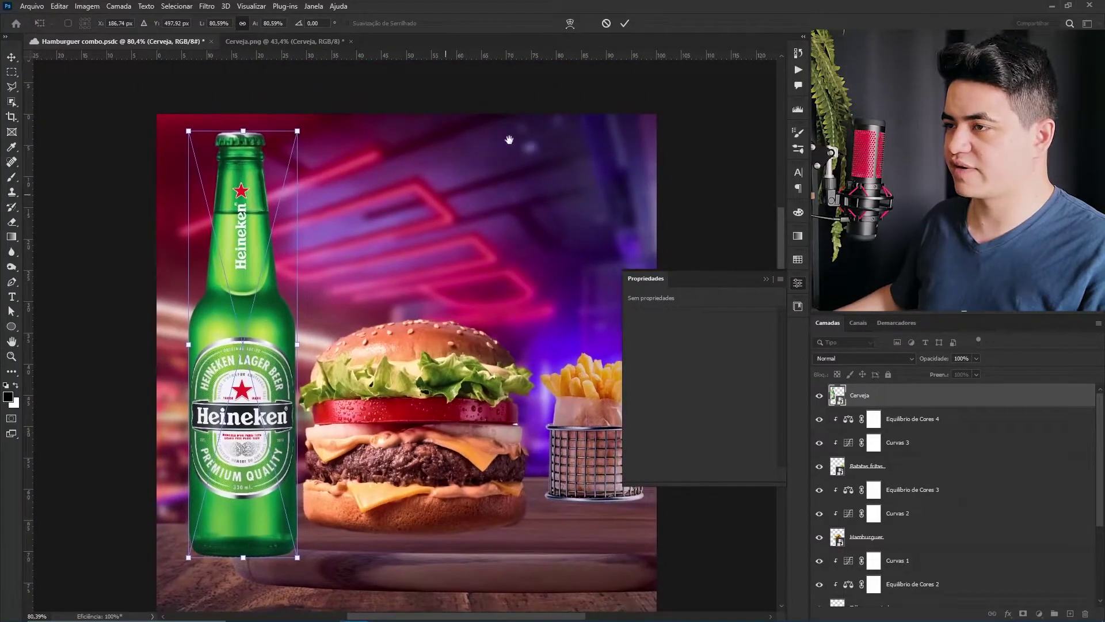
left_click(624, 24)
- Lock the Bar background layer and the mesa table layer
left_click_drag(453, 291, 452, 197)
scroll(510, 241, "down", 4)
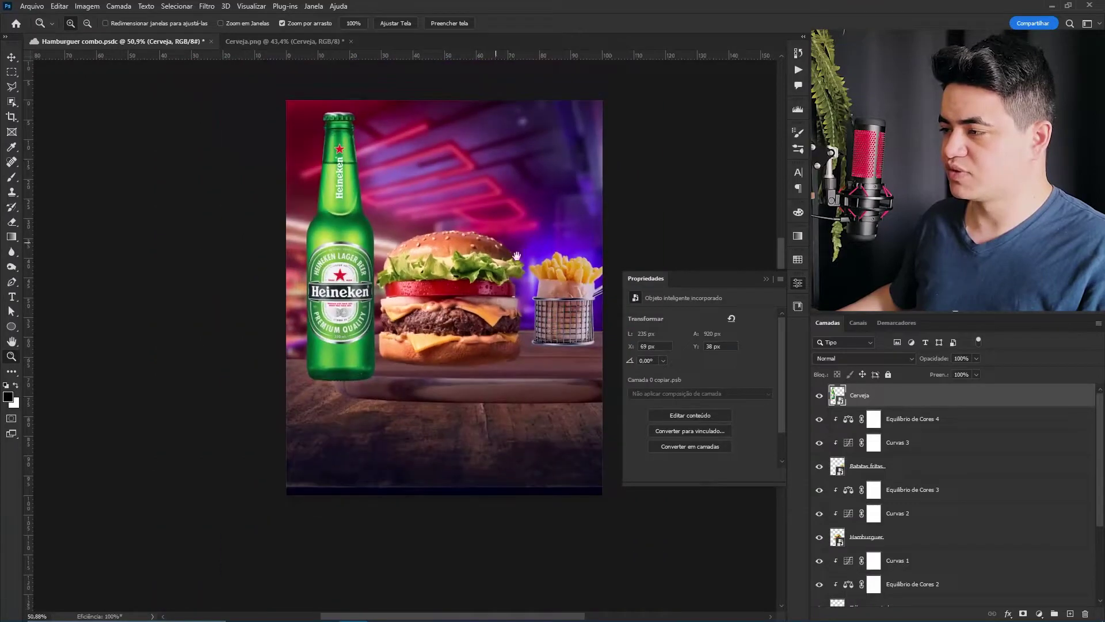
left_click_drag(509, 253, 446, 252)
scroll(447, 252, "up", 3)
key("v")
left_click(521, 192)
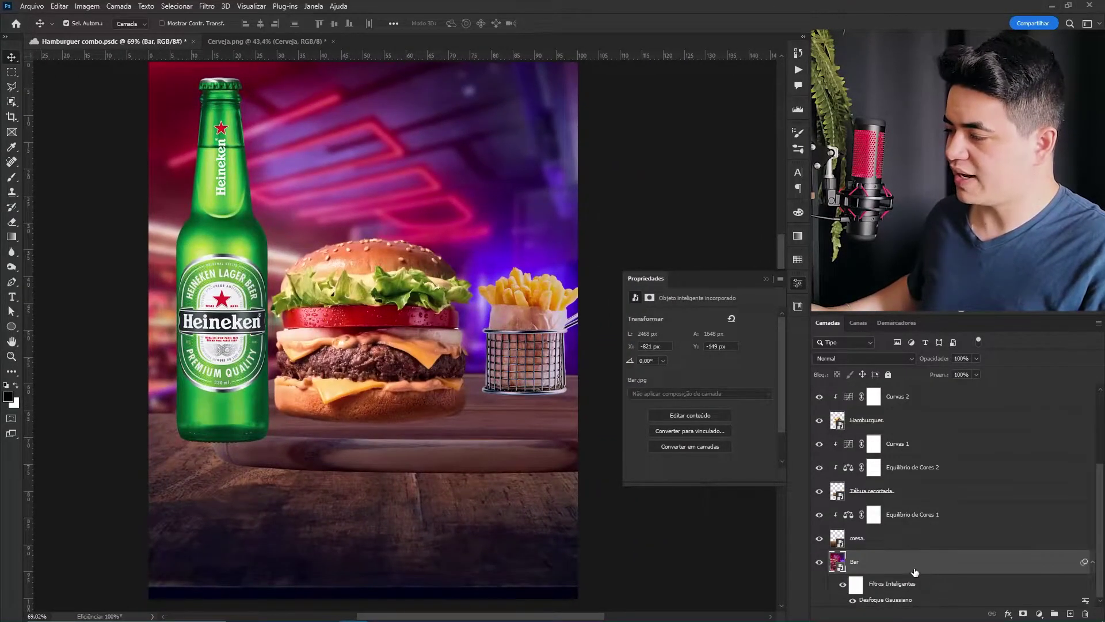
left_click(888, 374)
left_click(414, 510)
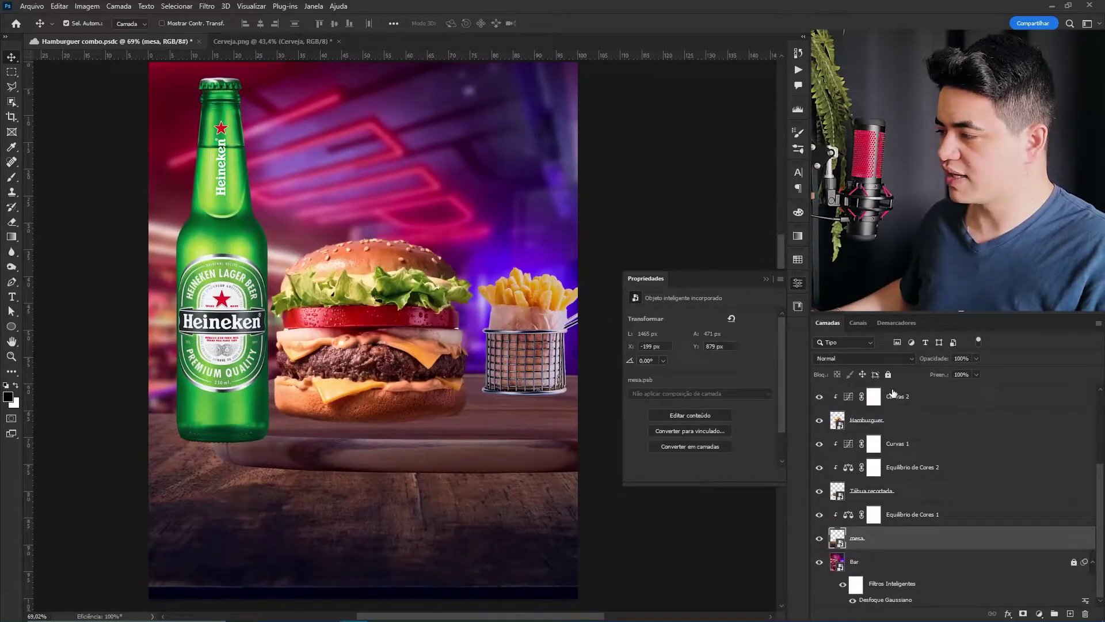
left_click(888, 376)
- Reposition the cutting board, burger and fries slightly lower over the wooden table
left_click_drag(454, 394, 424, 416)
left_click_drag(610, 329, 352, 453)
mouse_move(368, 411)
left_mouse_down()
mouse_move(392, 423)
mouse_move(373, 420)
left_mouse_up()
left_click_drag(516, 392, 492, 391)
left_click_drag(393, 427, 496, 422)
- Move the beer bottle beside the burger and scale it down to about 215 × 842 px
left_click_drag(300, 322, 286, 327)
key("ctrl+t")
left_click_drag(327, 282, 331, 284)
key("Return")
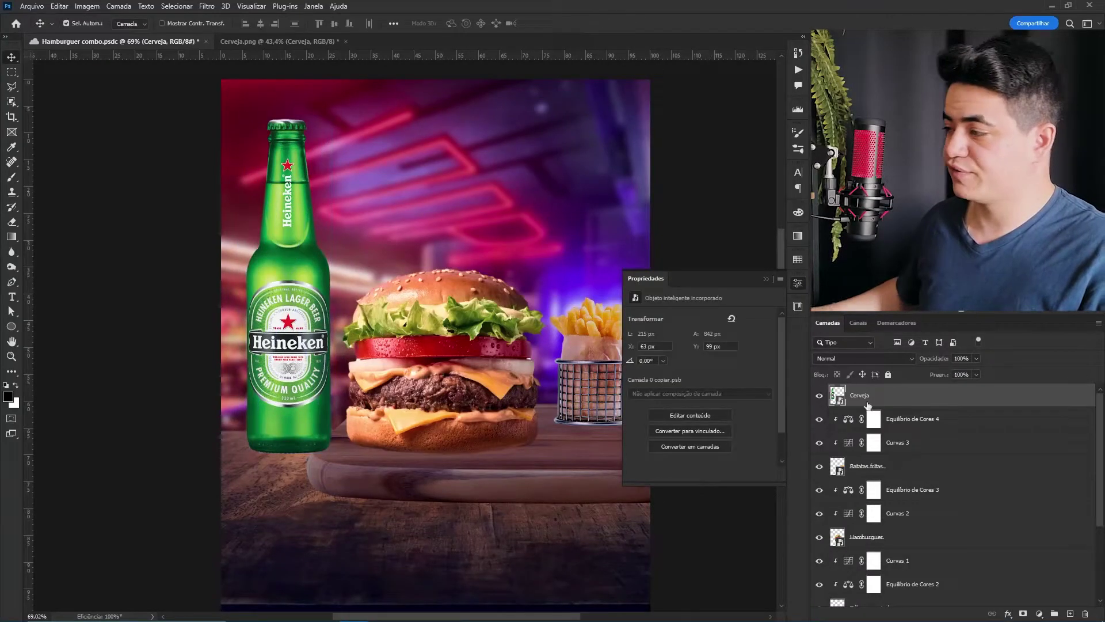
- Move the Cerveja layer directly below the Tábua recortada layer so the bottle stands behind the cutting board
scroll(887, 395, "down", 3)
mouse_move(962, 617)
left_click_drag(961, 618, 944, 502)
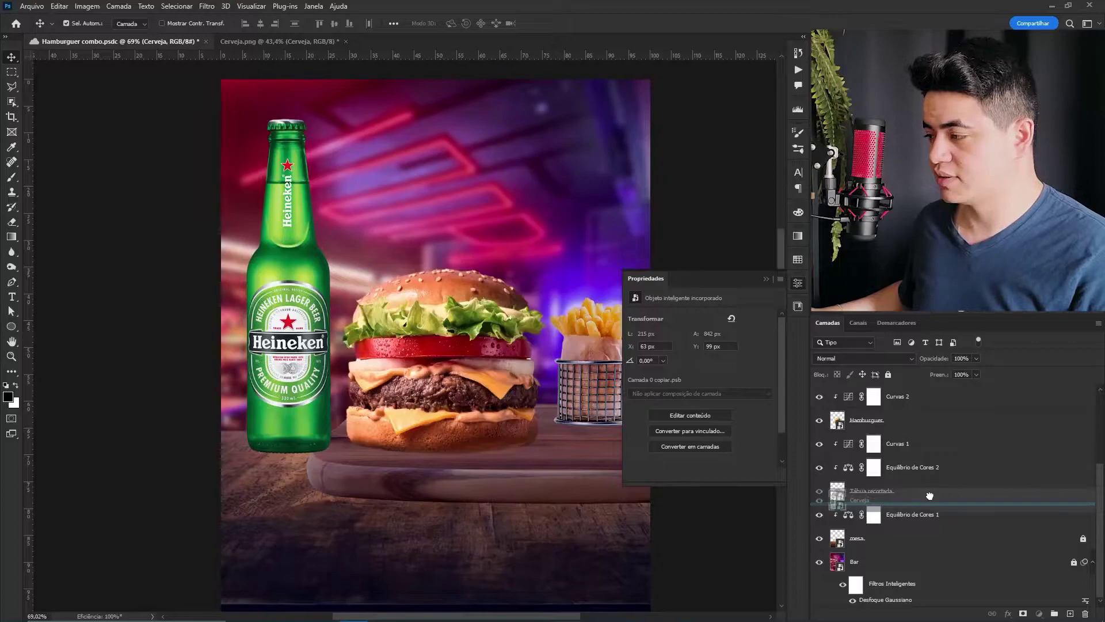
- Shift the burger slightly to the right on the cutting board
key("z")
mouse_move(331, 442)
left_mouse_down()
mouse_move(329, 430)
mouse_move(352, 448)
mouse_move(323, 450)
left_mouse_up()
left_click_drag(322, 450, 310, 480)
key("v")
left_click_drag(421, 464, 457, 477)
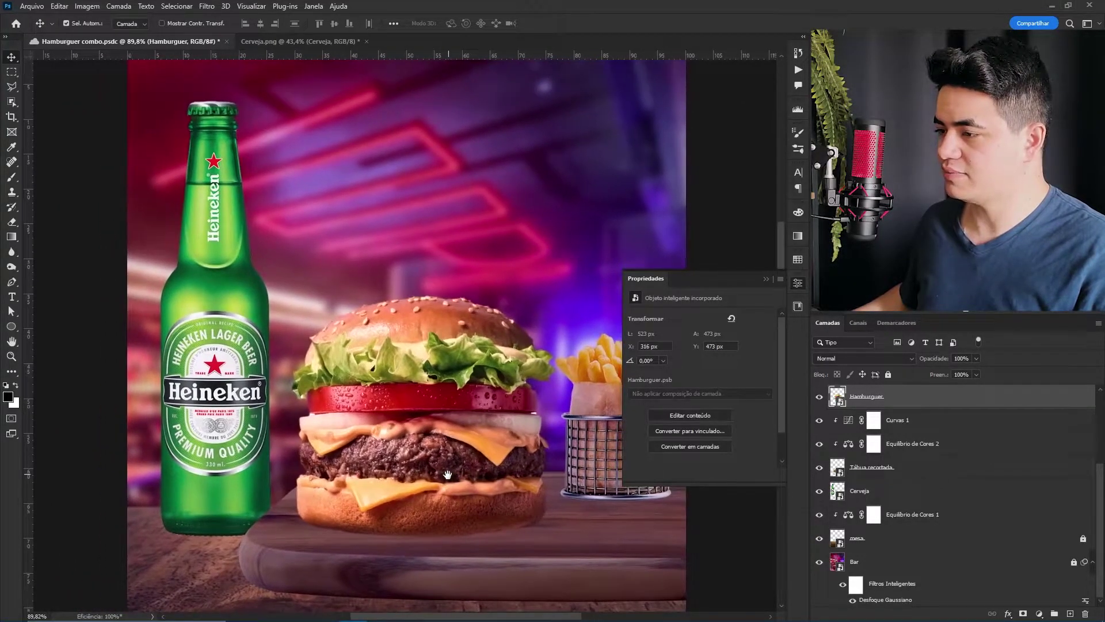
- Undo the last burger shift and clip a Color Balance adjustment to the Cerveja layer with midtones at cyan -14 and blue +23
key("ctrl+z")
left_click(1041, 611)
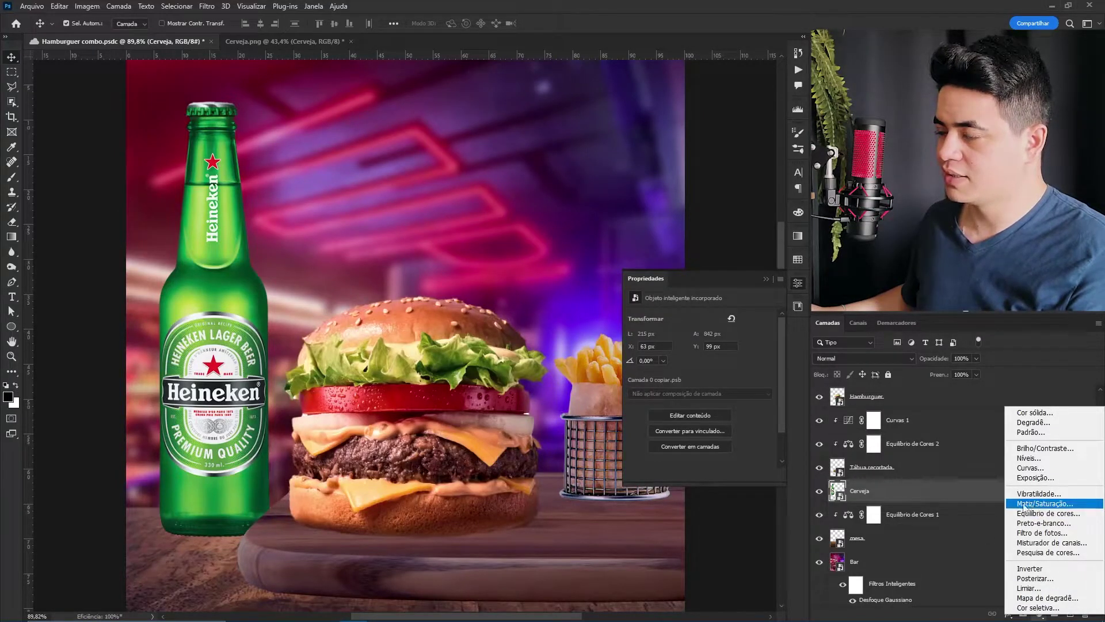
left_click(1040, 514)
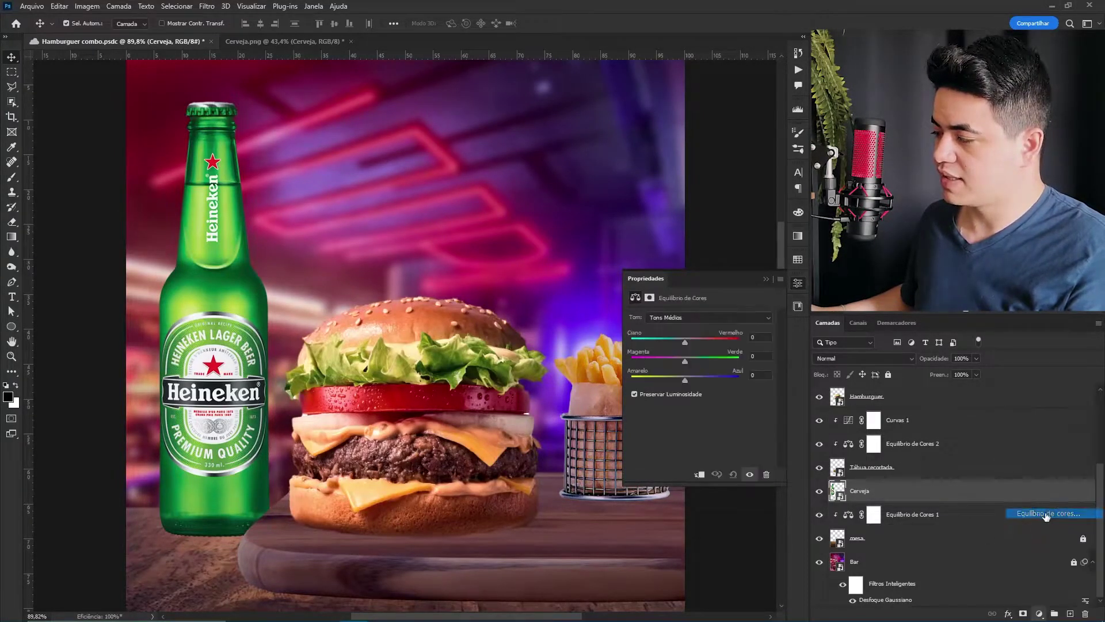
left_click(712, 472)
left_click_drag(685, 342, 679, 340)
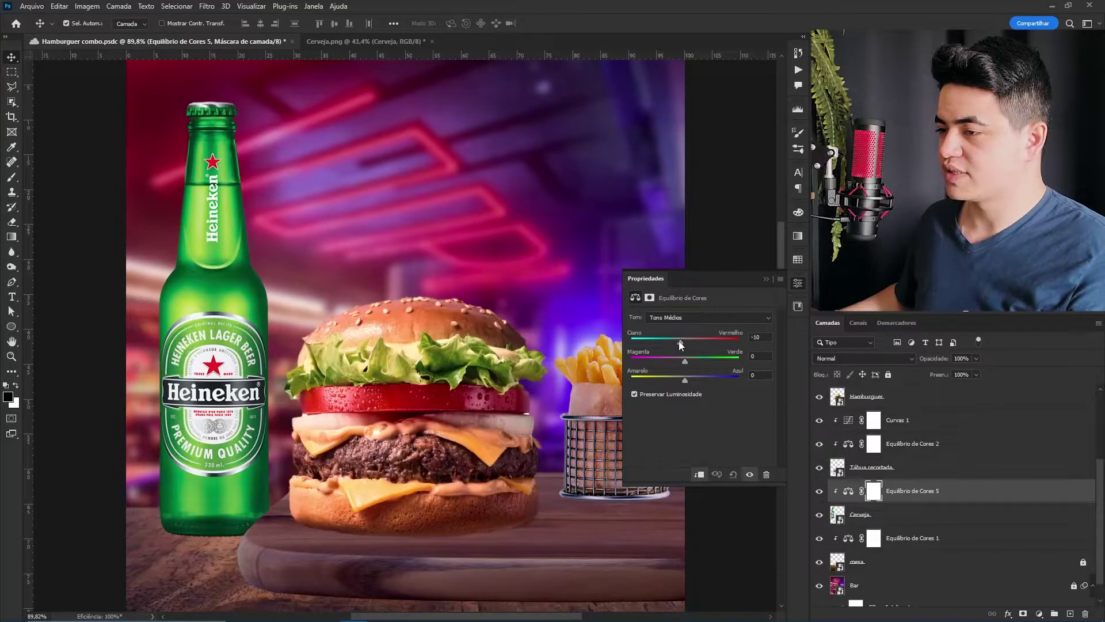
left_click_drag(686, 378, 693, 380)
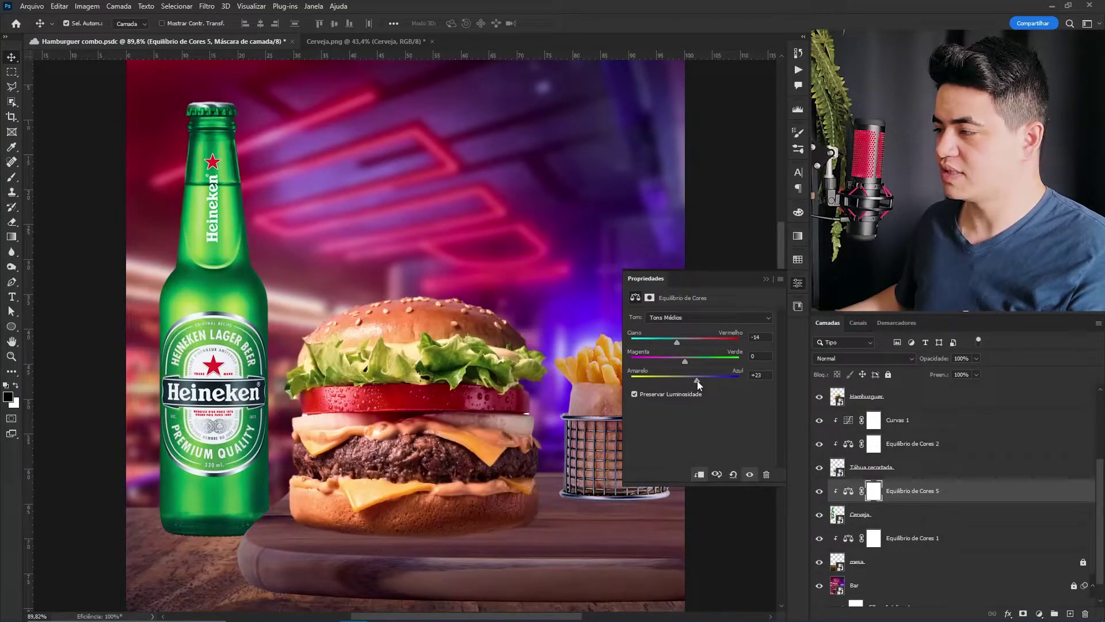
- Raise red to about +60 in the highlights of the bottle's Color Balance and compare the bottle with and without the adjustment
left_click(697, 318)
left_click(696, 346)
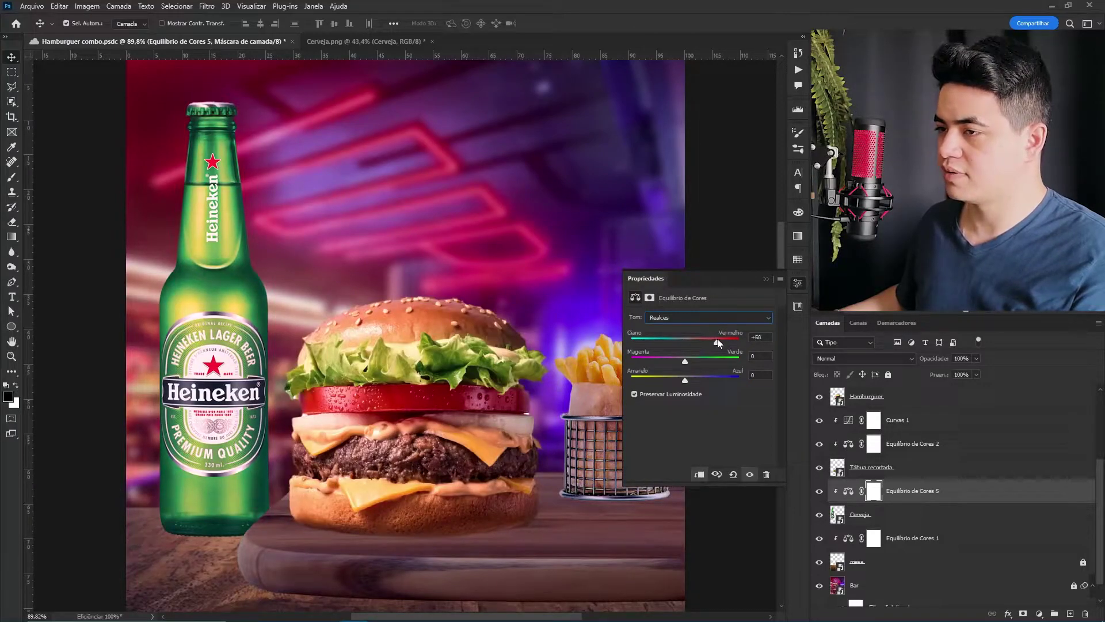
left_click(820, 492)
left_click(821, 492)
- Set the shadows of the bottle's Color Balance adjustment to about blue +11
left_click(848, 491)
left_click(708, 318)
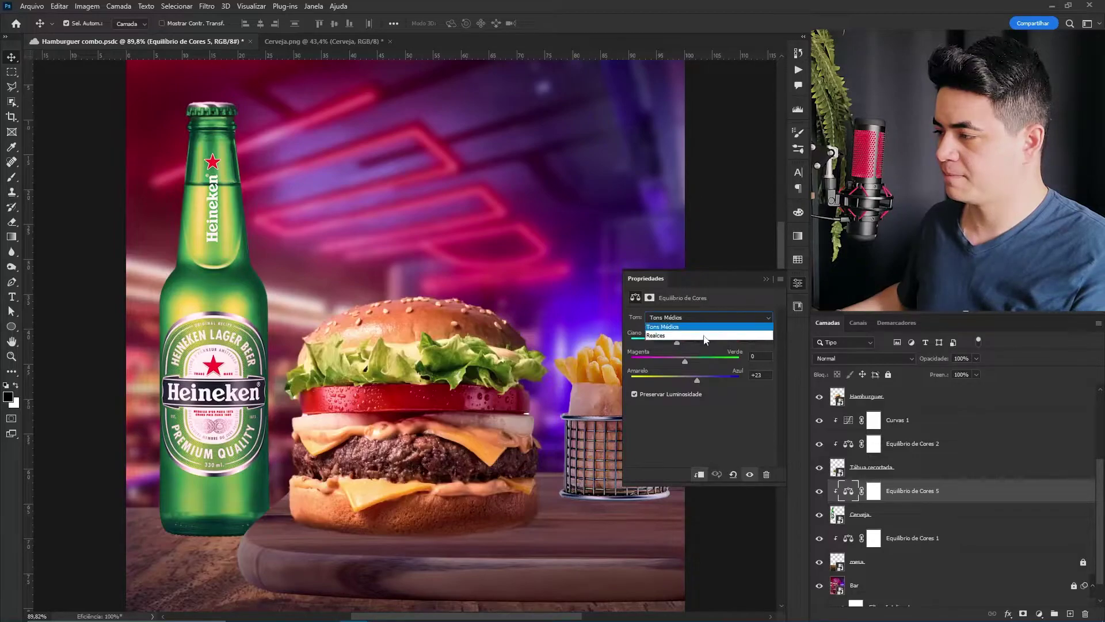
left_click(696, 327)
left_click_drag(690, 377, 697, 378)
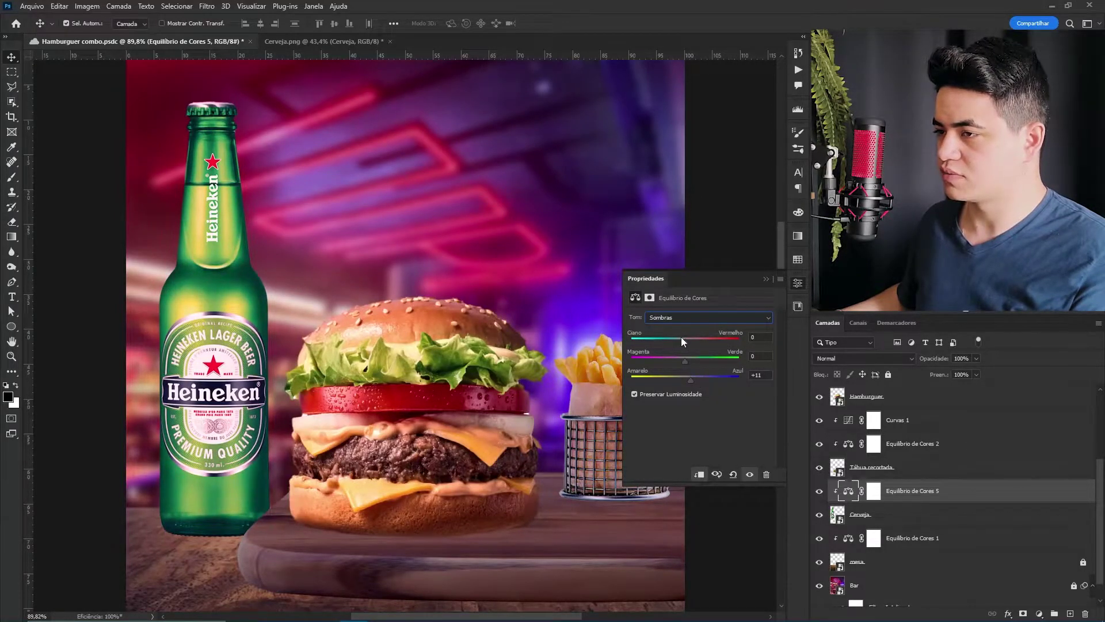
- Clip a Curves adjustment to the beer bottle above its Color Balance and lower the curve's white point slightly, comparing the change
left_click(1039, 614)
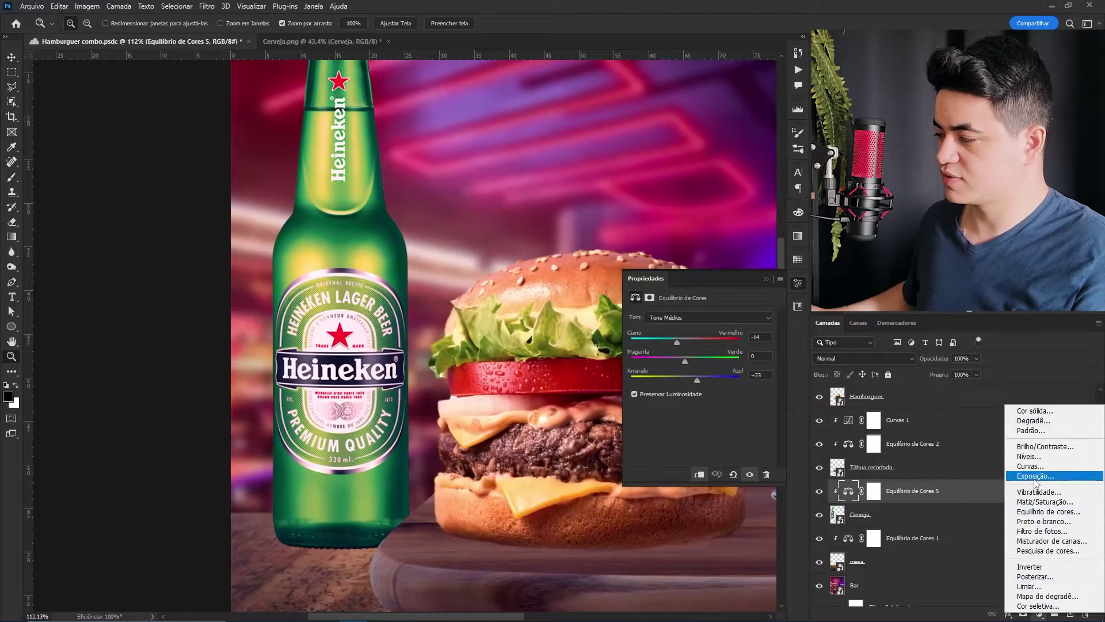
left_click(1030, 466)
mouse_move(764, 345)
left_mouse_down()
mouse_move(763, 361)
mouse_move(764, 339)
left_mouse_up()
key("ctrl+z")
key("ctrl+shift+z")
key("ctrl+z")
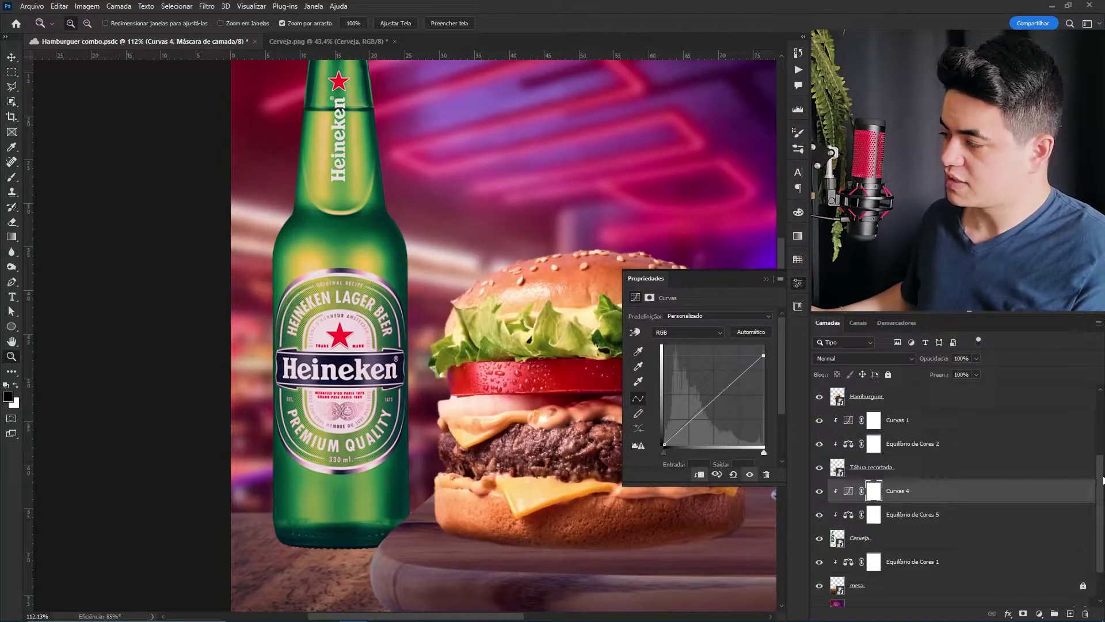
- Add a Black & White adjustment with default settings above all layers as a luminosity check for the whole composition
scroll(1104, 479, "up", 5)
left_click(994, 401)
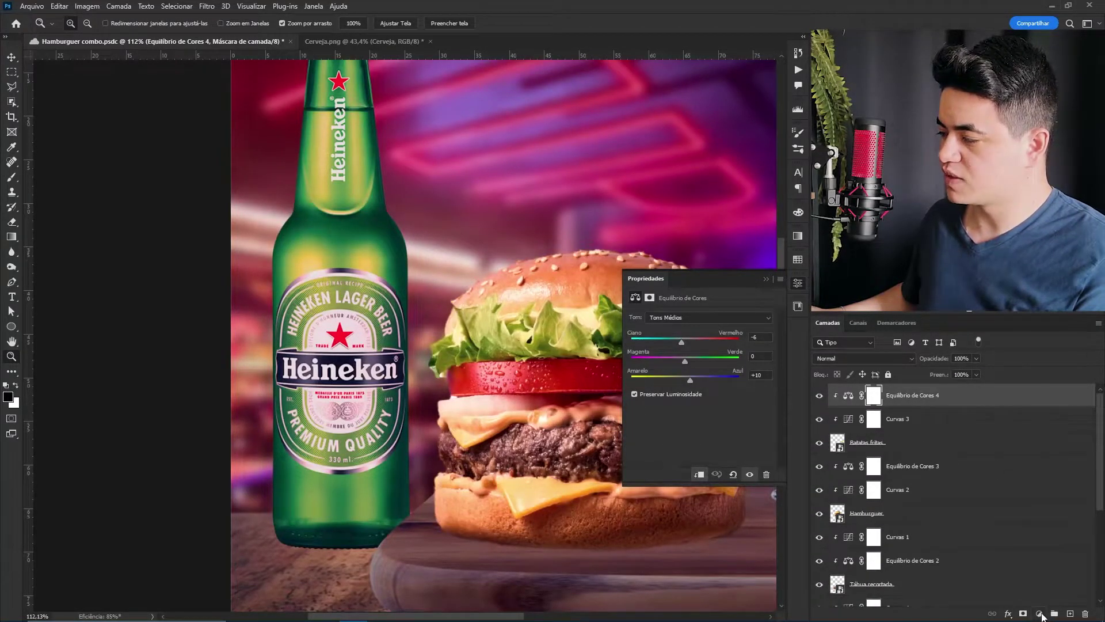
left_click(1040, 614)
left_click(1031, 521)
scroll(531, 396, "down", 5)
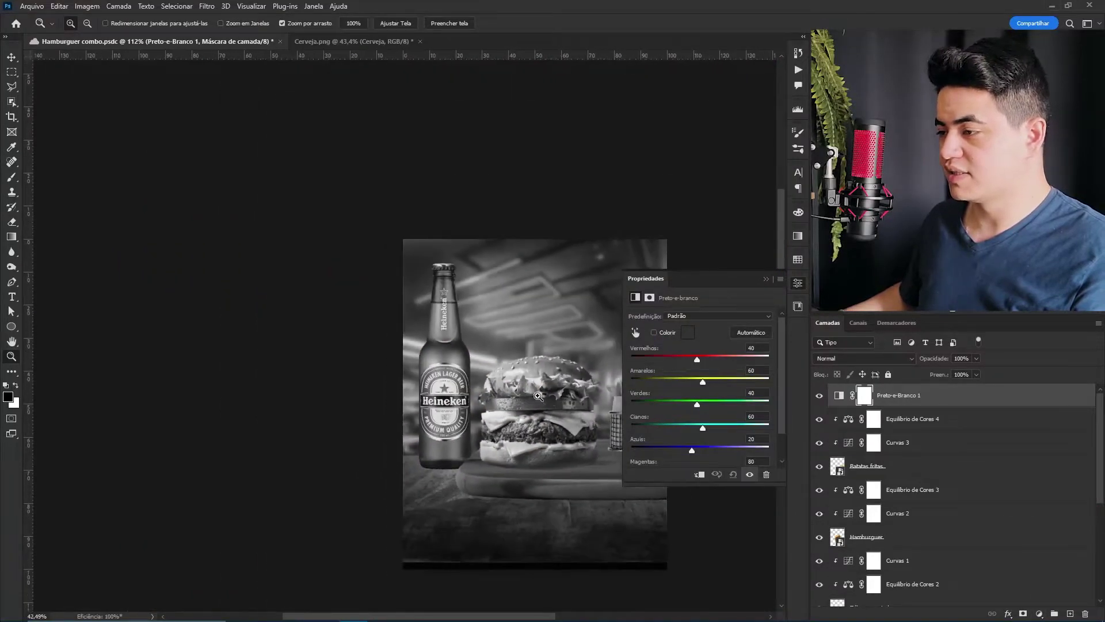
scroll(531, 396, "up", 5)
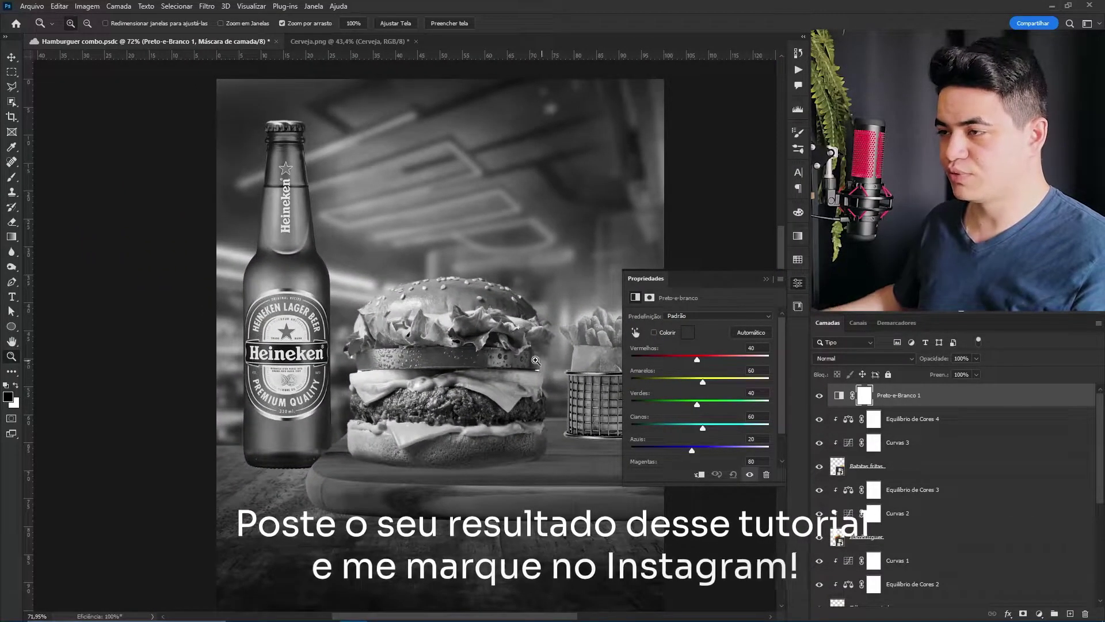
- Raise the black point of the bottle's Curves 4 adjustment to lighten its dark tones in the black-and-white view
left_click_drag(299, 286, 339, 282)
left_click(313, 277)
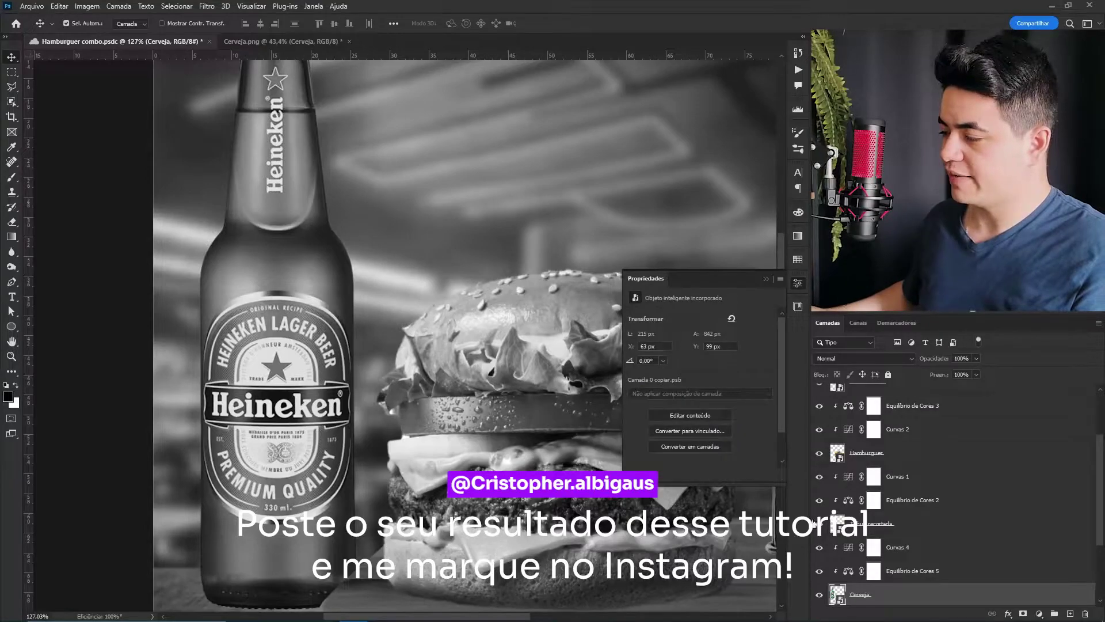
left_click(847, 575)
left_click(847, 551)
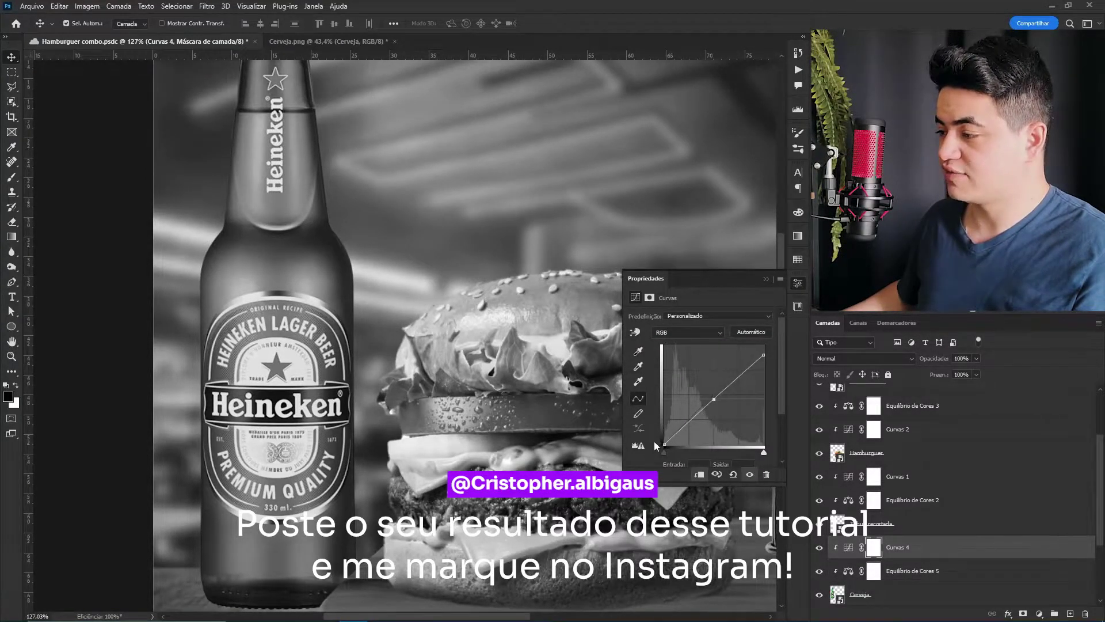
left_click_drag(664, 447, 654, 427)
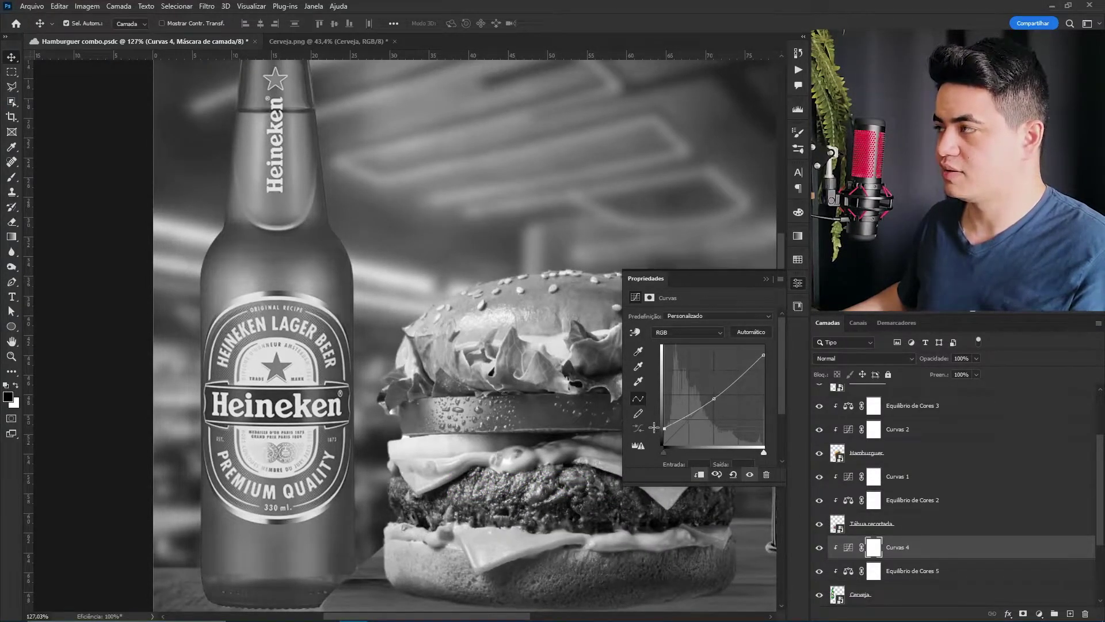
- Hide the Preto-e-Branco 1 layer to view the composition in color again
left_click_drag(480, 314, 403, 341)
key("z")
left_click_drag(410, 342, 340, 344)
left_click(818, 548)
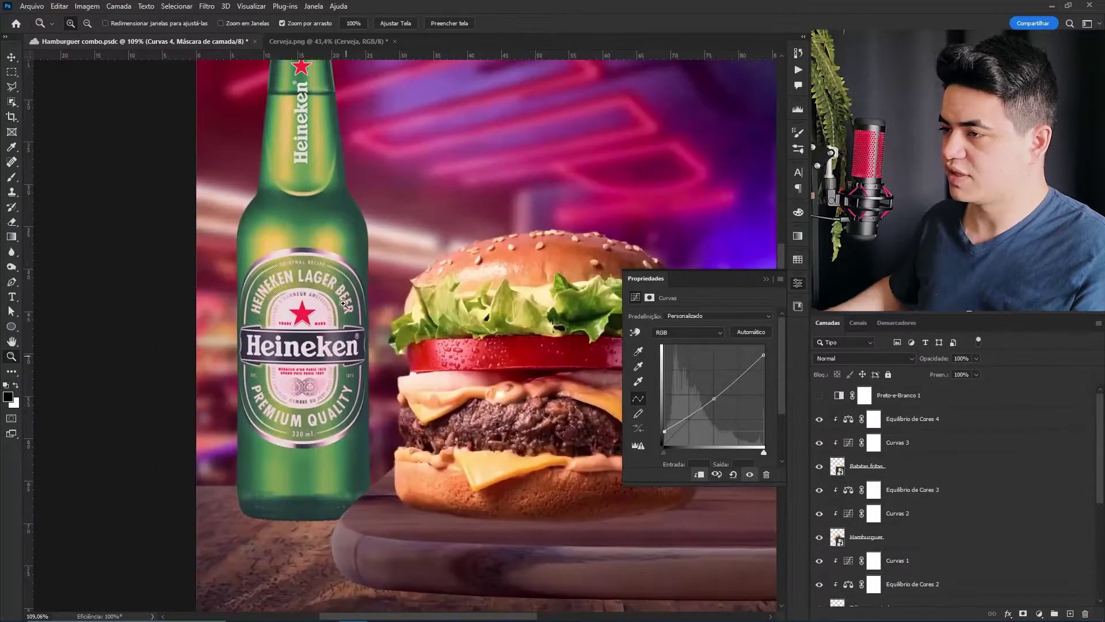
- Lower the black point of the bottle's Curves 4 adjustment to soften its effect, and compare the bottle with and without it
left_click(355, 225)
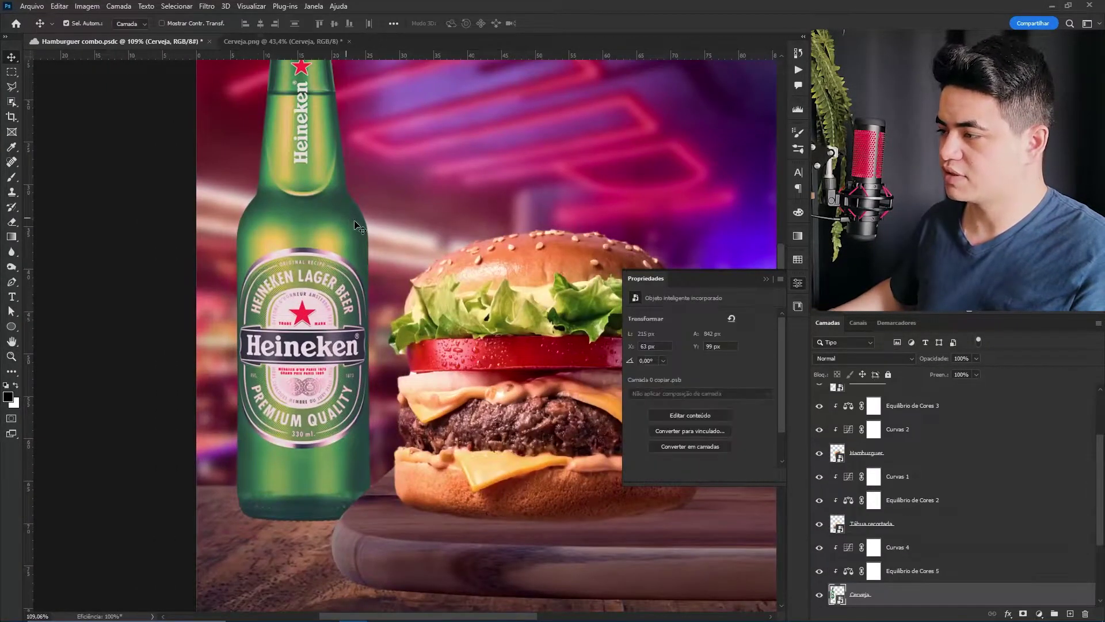
left_click(849, 549)
left_click_drag(658, 436, 658, 441)
left_click(819, 548)
left_click(820, 548)
- Unlock the mesa layer of the wooden table
left_click_drag(712, 530, 442, 417)
left_click_drag(483, 392, 509, 389)
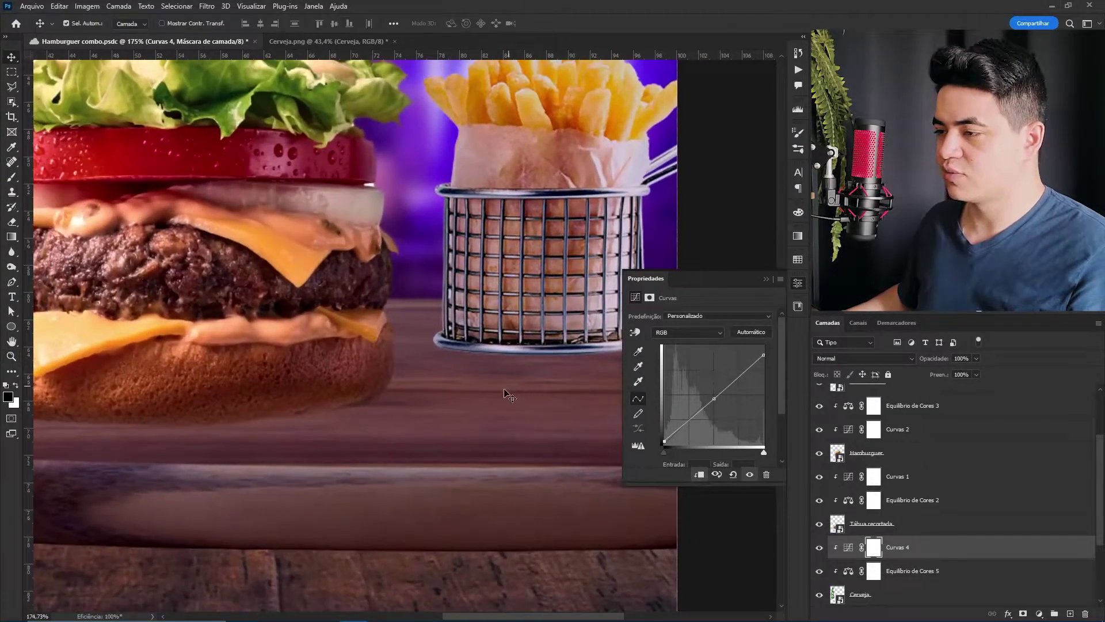
key("v")
left_click(509, 393)
left_click_drag(330, 453, 439, 354)
left_click(505, 339)
left_click_drag(1100, 498, 1094, 583)
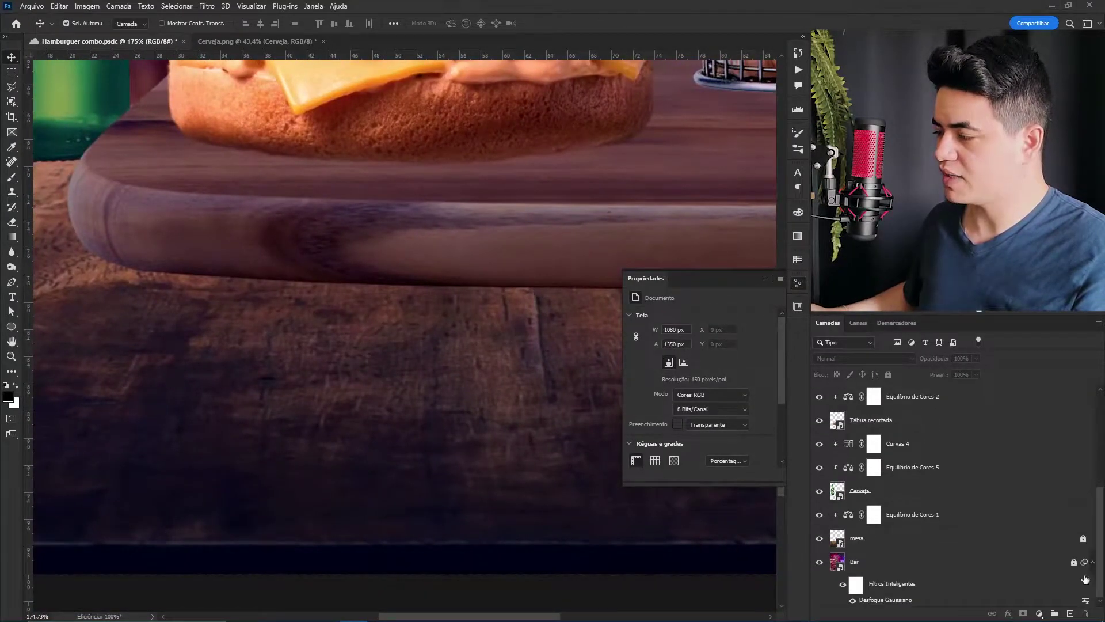
left_click(876, 546)
- Add an Exposure adjustment above Equilíbrio de Cores 1 with exposure about -2.61 and gamma about 0.95, and invert its mask to black
left_click(986, 515)
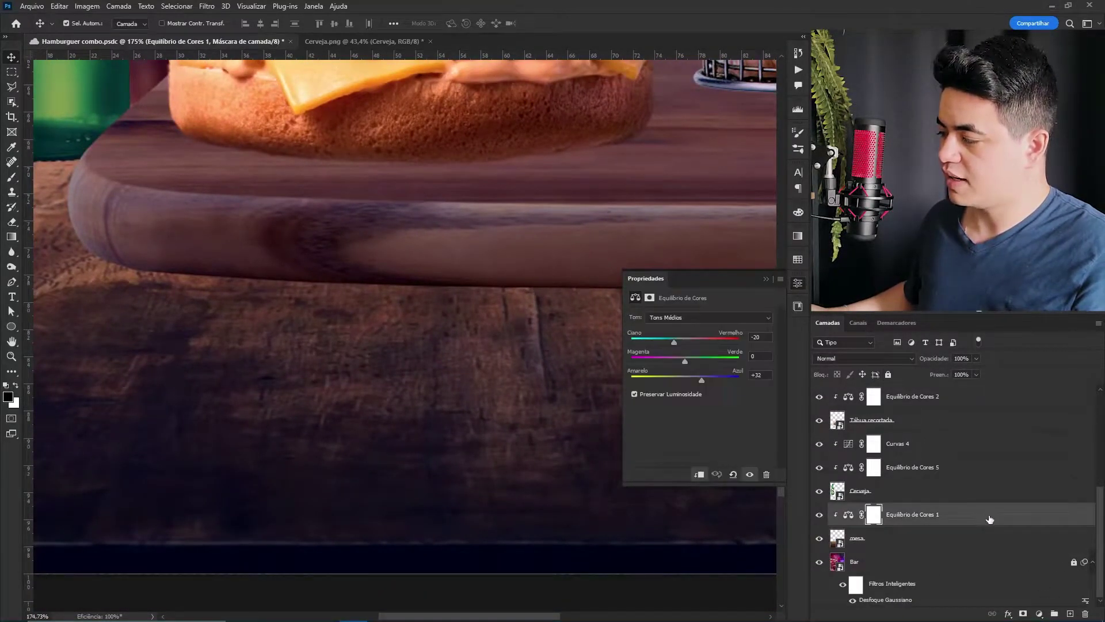
left_click(1039, 614)
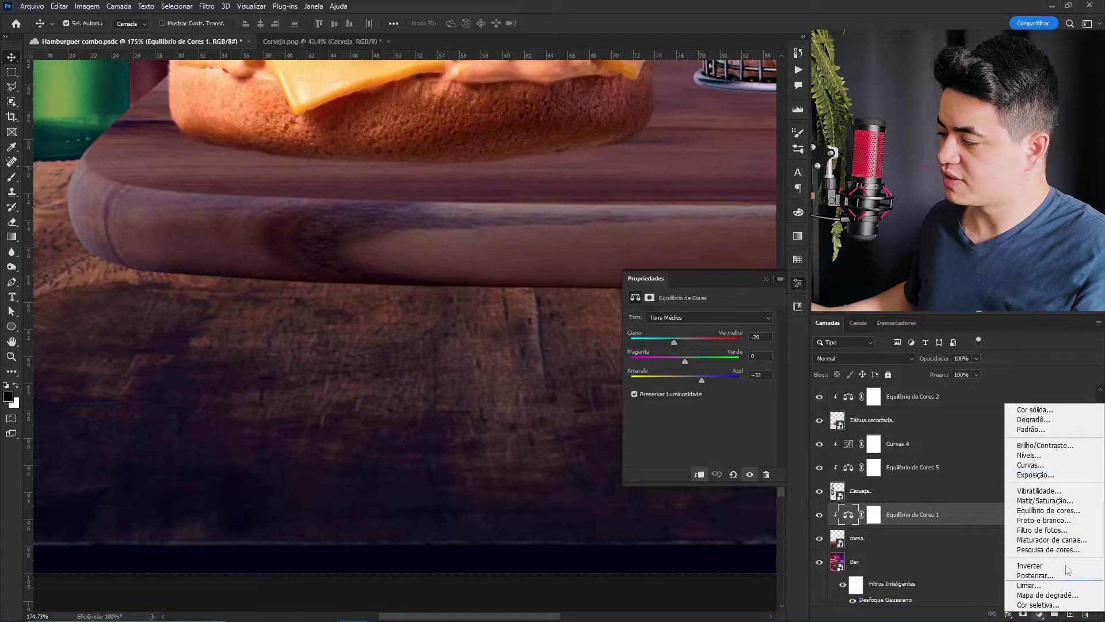
left_click(1031, 473)
left_click_drag(700, 345, 673, 347)
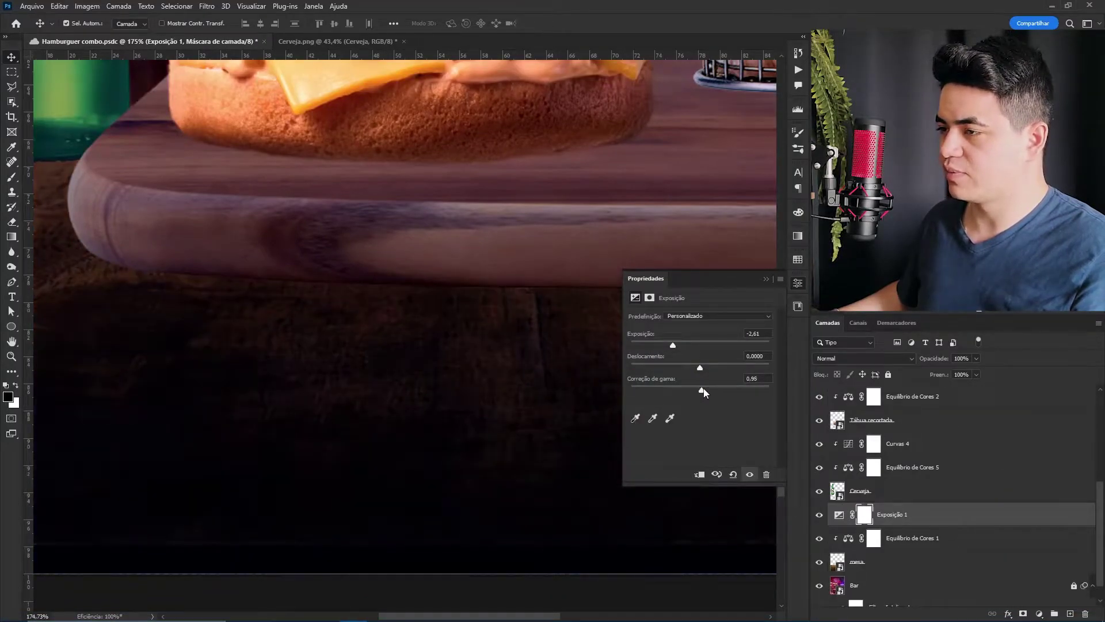
key("ctrl+i")
- Paint white on the Exposição 1 mask with a flattened soft brush at 9% flow to darken the table beneath the board's rounded end
left_click_drag(670, 260, 623, 264)
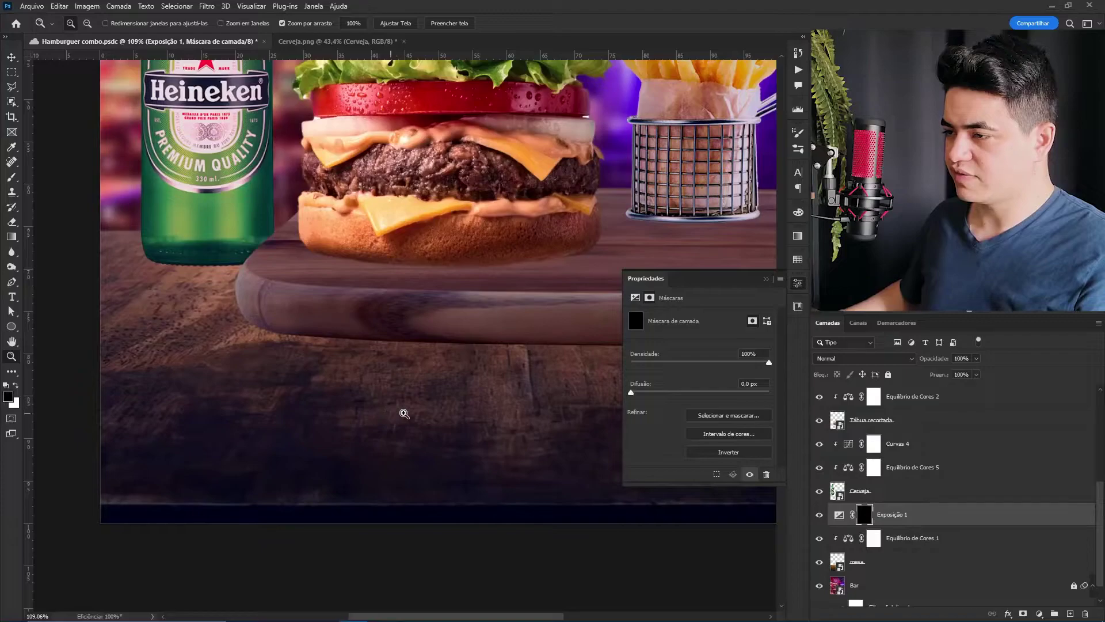
left_click_drag(399, 413, 411, 414)
left_click_drag(409, 303, 448, 342)
mouse_move(309, 366)
left_mouse_down()
mouse_move(331, 368)
mouse_move(222, 407)
mouse_move(172, 403)
left_mouse_up()
key("x")
right_click(330, 331)
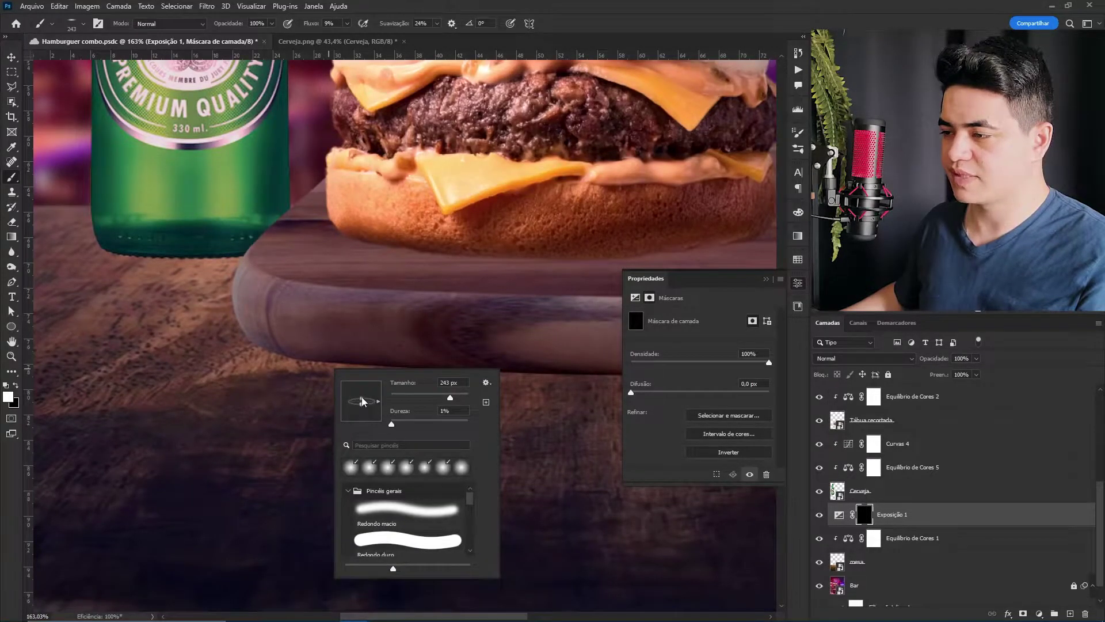
left_click(294, 372)
left_click_drag(293, 372, 302, 378)
left_click_drag(397, 374, 386, 370)
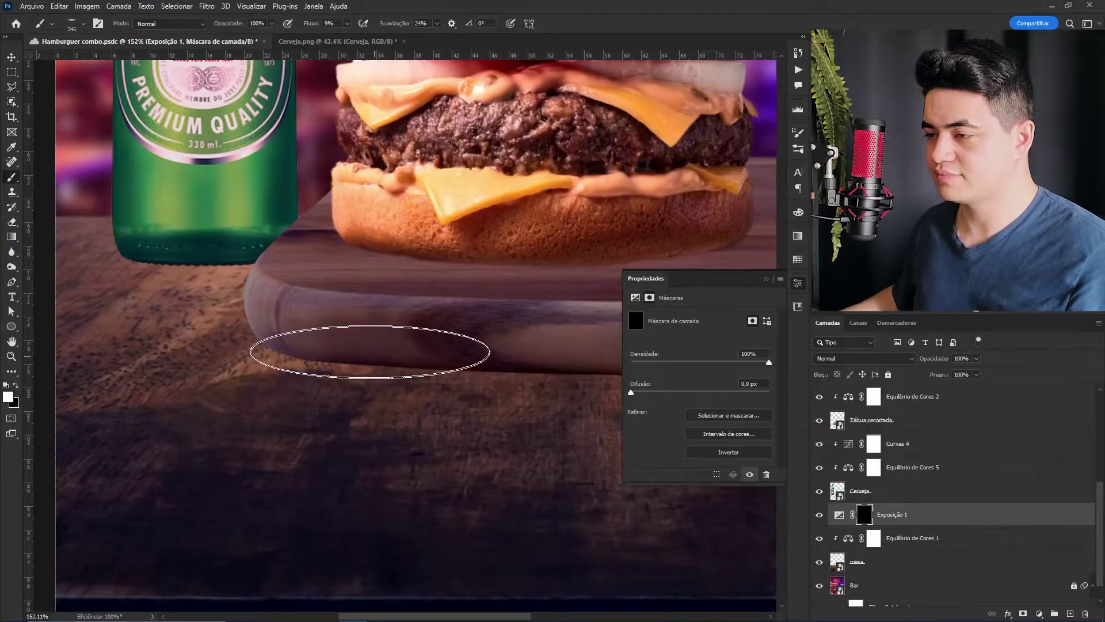
left_click_drag(359, 362, 407, 368)
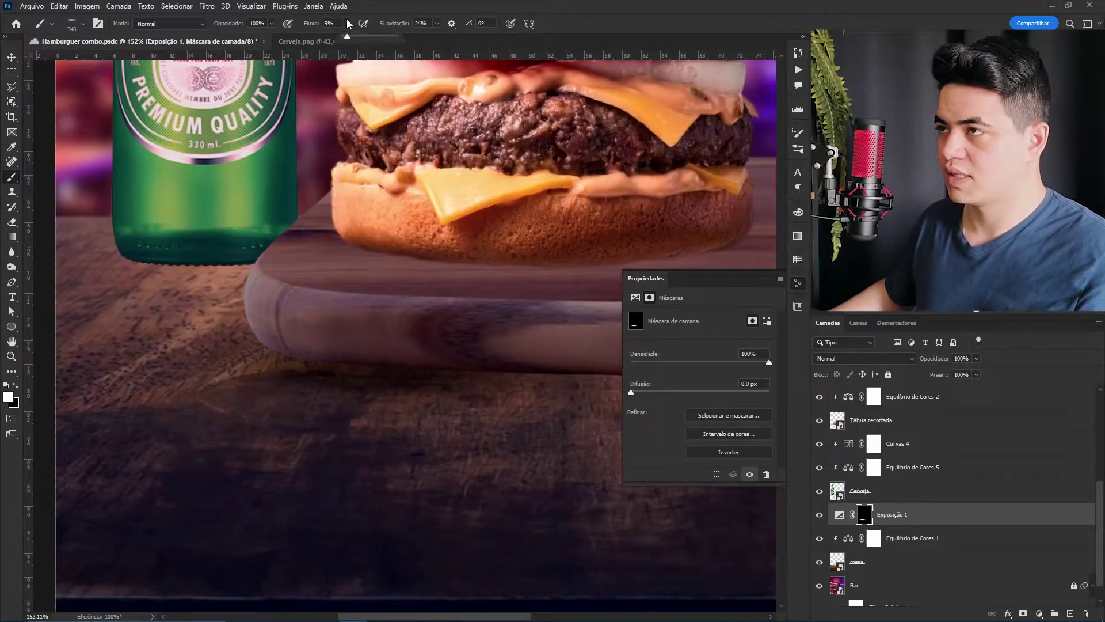
- Extend the shadow along the cutting board's underside on the Exposição 1 mask with a smaller brush at 25% flow
left_click_drag(384, 278, 343, 300)
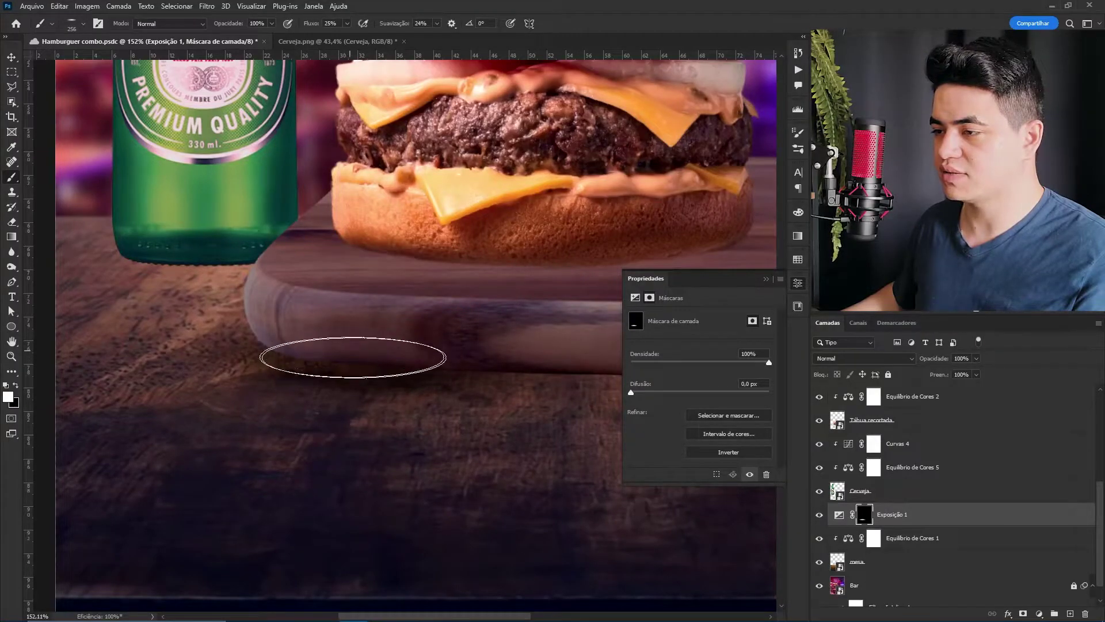
left_click_drag(416, 361, 547, 365)
left_click_drag(471, 340, 264, 328)
left_click_drag(342, 349, 551, 343)
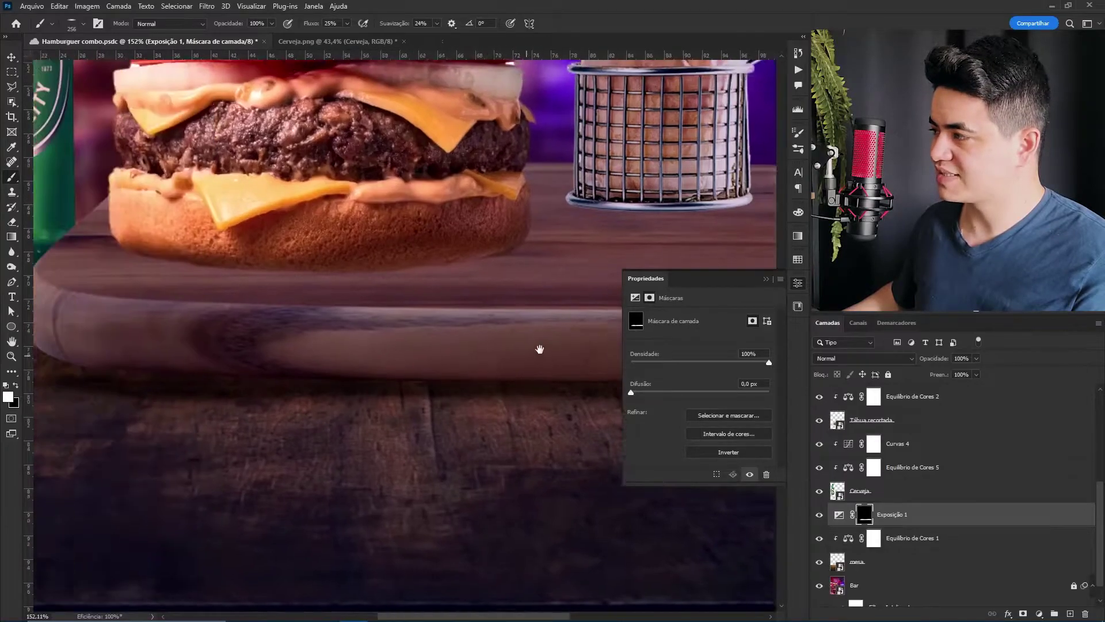
left_click_drag(540, 349, 749, 366)
- Trim the lower part of the board's shadow with a straight black stroke on the Exposição 1 mask, using a 110 px brush
left_click_drag(381, 361, 400, 358)
left_click_drag(414, 402, 363, 425)
mouse_move(467, 405)
left_mouse_down()
mouse_move(400, 439)
mouse_move(544, 453)
mouse_move(477, 444)
mouse_move(530, 466)
left_mouse_up()
key("x")
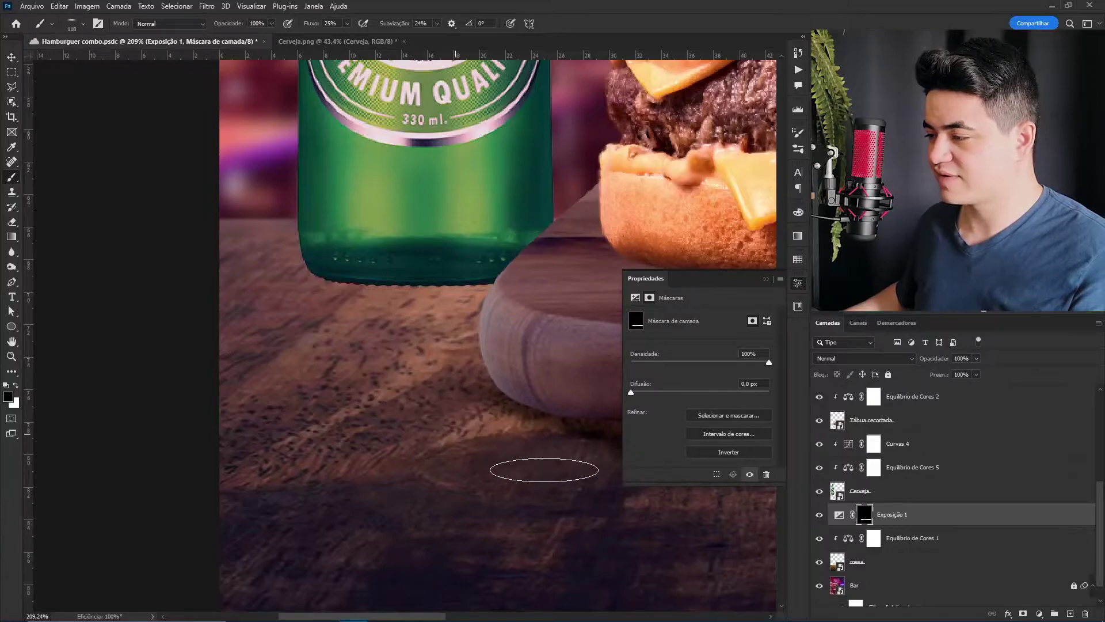
scroll(482, 488, "right", 15)
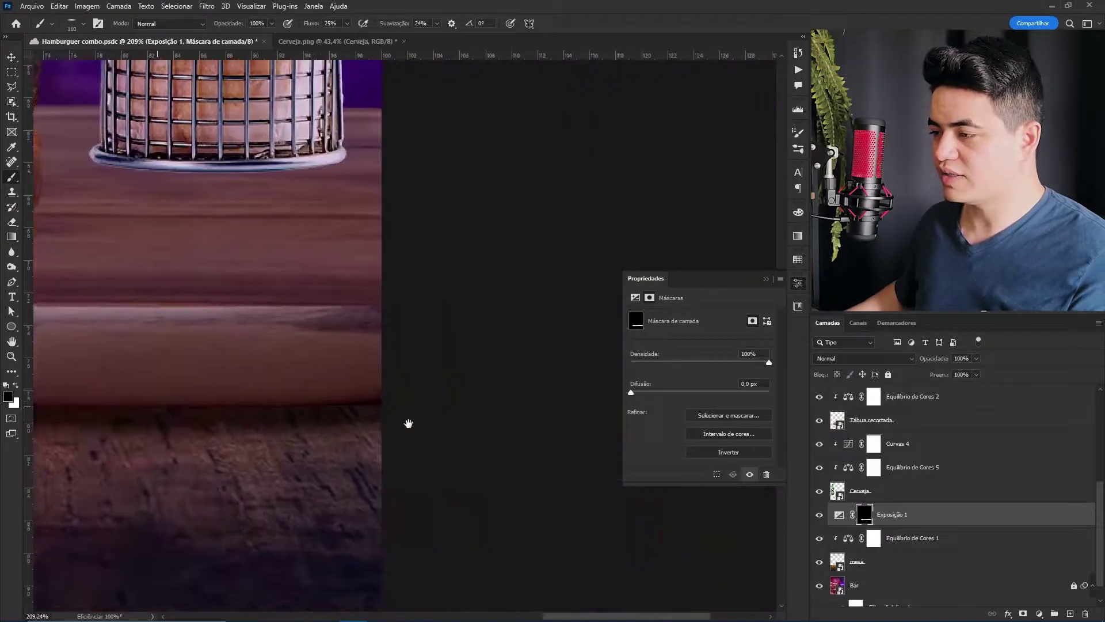
left_click(422, 418, "shift")
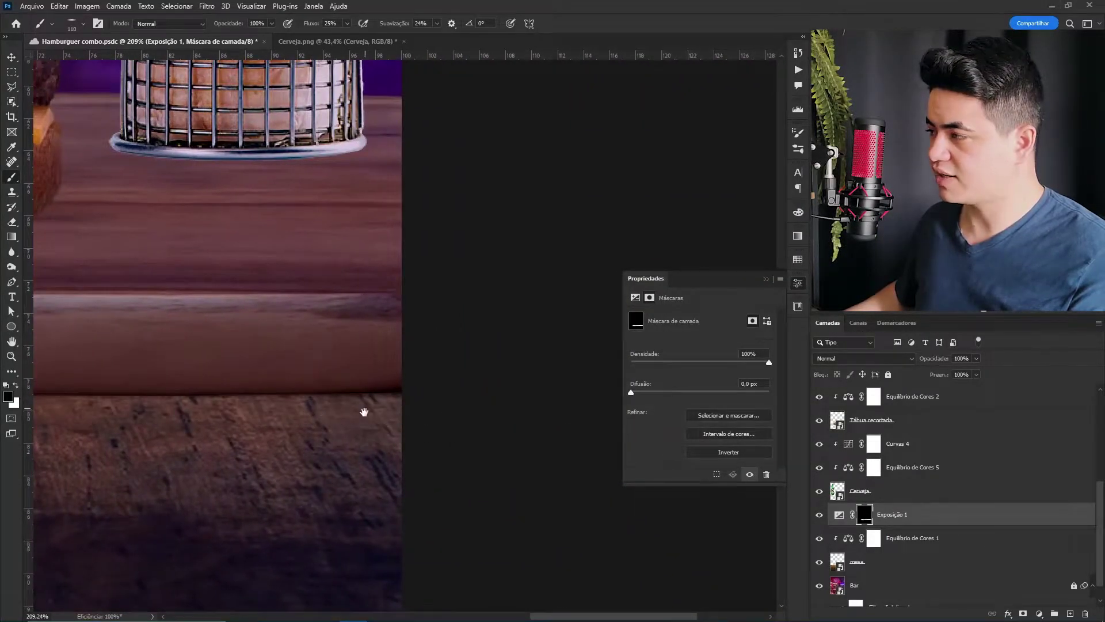
- Reinforce the thin contact shadow along the board's bottom edge with white on the Exposição 1 mask
left_click_drag(363, 409, 420, 447)
scroll(434, 427, "left", 15)
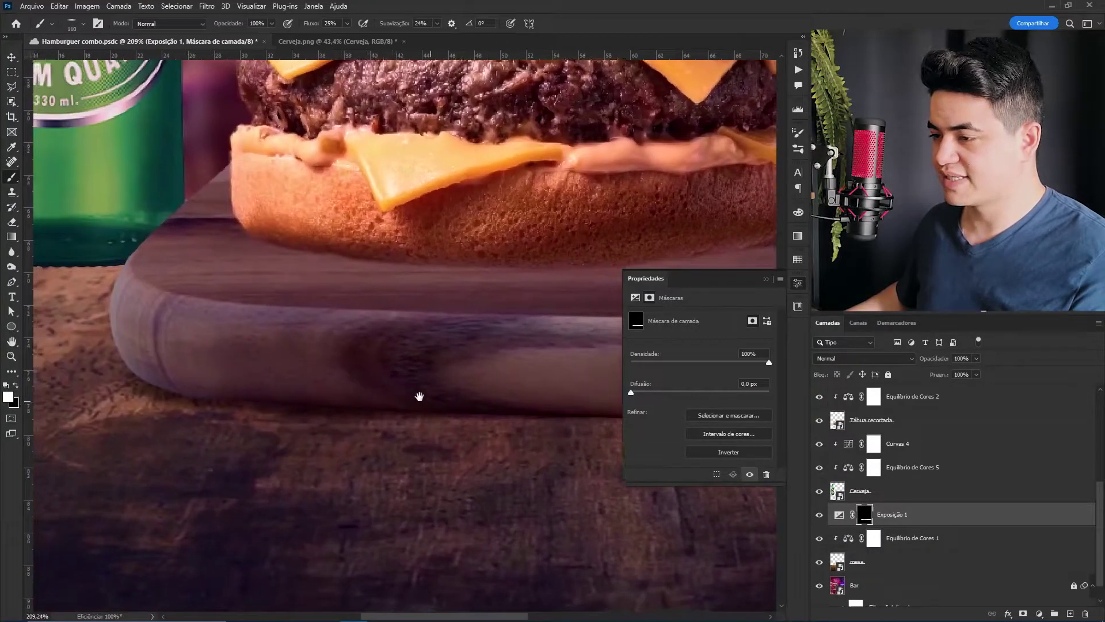
scroll(474, 395, "right", 15)
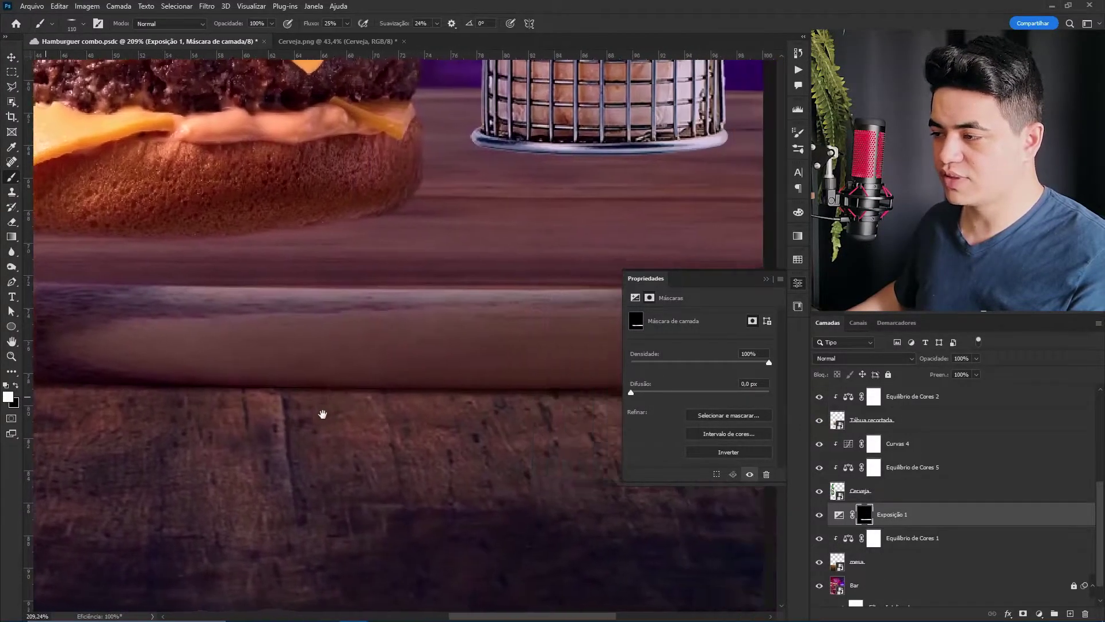
left_click_drag(306, 425, 414, 381)
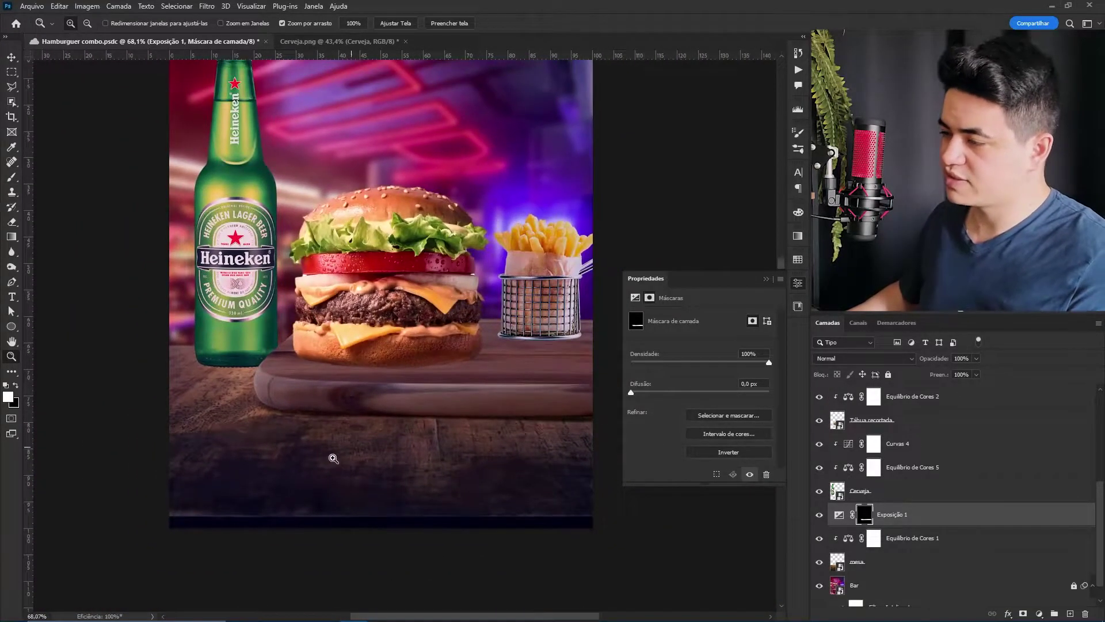
- Spread a wider, softer shadow over the table around the cutting board on the Exposição 1 mask with a large flattened brush
mouse_move(301, 438)
left_mouse_down()
mouse_move(365, 389)
mouse_move(345, 426)
left_mouse_up()
mouse_move(314, 389)
left_mouse_down()
mouse_move(402, 380)
mouse_move(373, 373)
mouse_move(521, 373)
mouse_move(357, 361)
left_mouse_up()
left_click_drag(399, 380, 714, 374)
left_click_drag(714, 374, 350, 362)
left_click_drag(173, 357, 714, 398)
left_click_drag(304, 392, 293, 380)
left_click_drag(160, 344, 173, 415)
left_click_drag(397, 403, 293, 408)
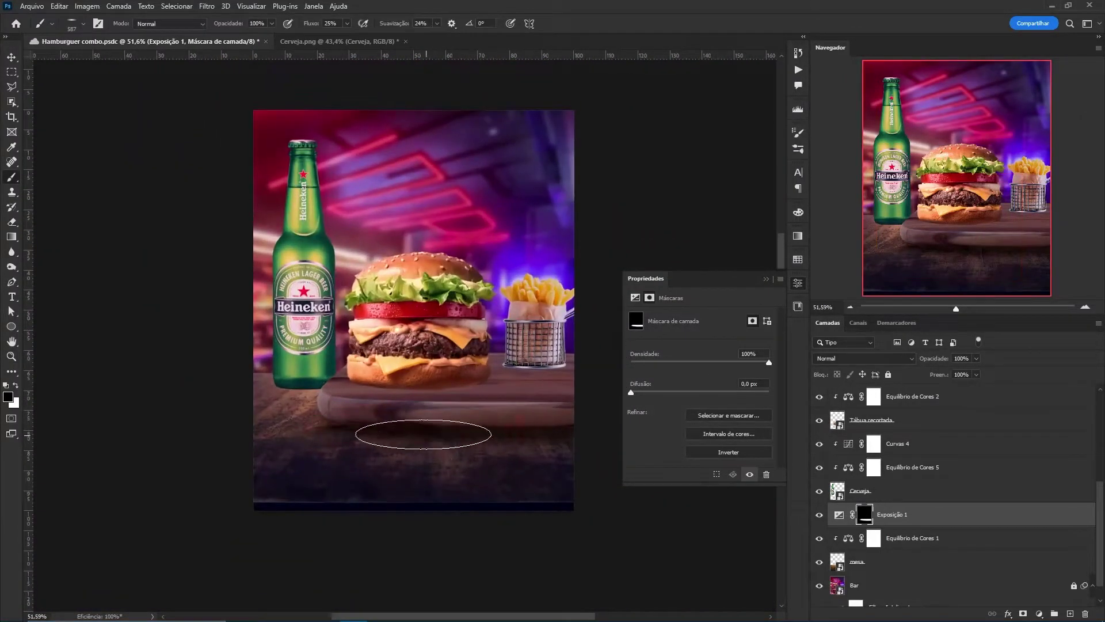
- Clip the Exposição 1 shadow adjustment to the mesa layer and move it directly beneath Equilíbrio de Cores 1
key("z")
left_click_drag(445, 429, 439, 392)
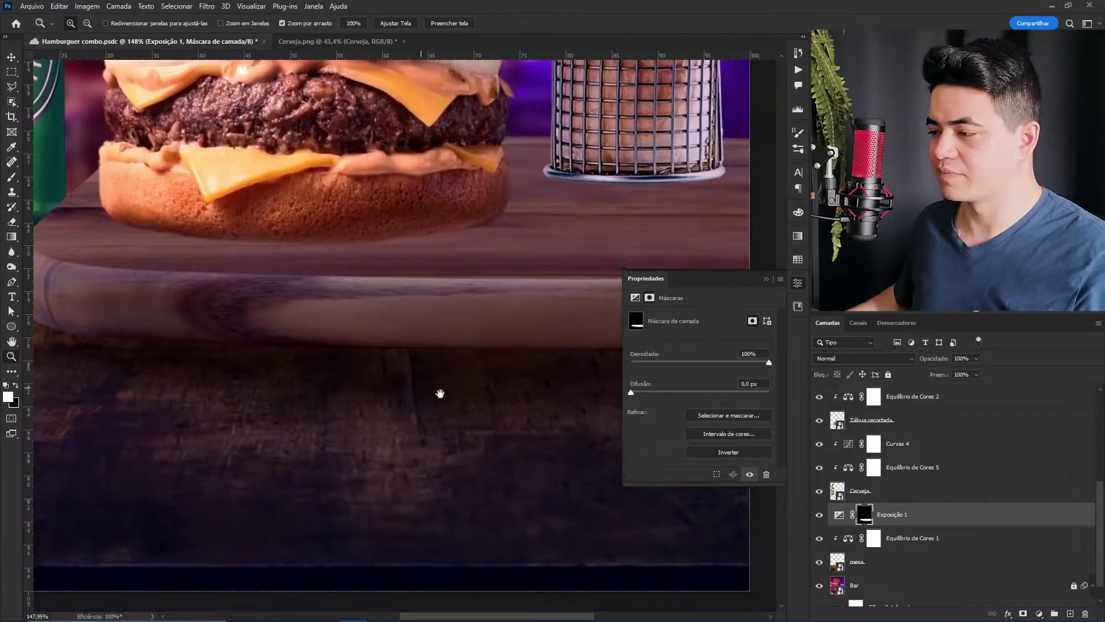
left_click_drag(508, 419, 477, 421)
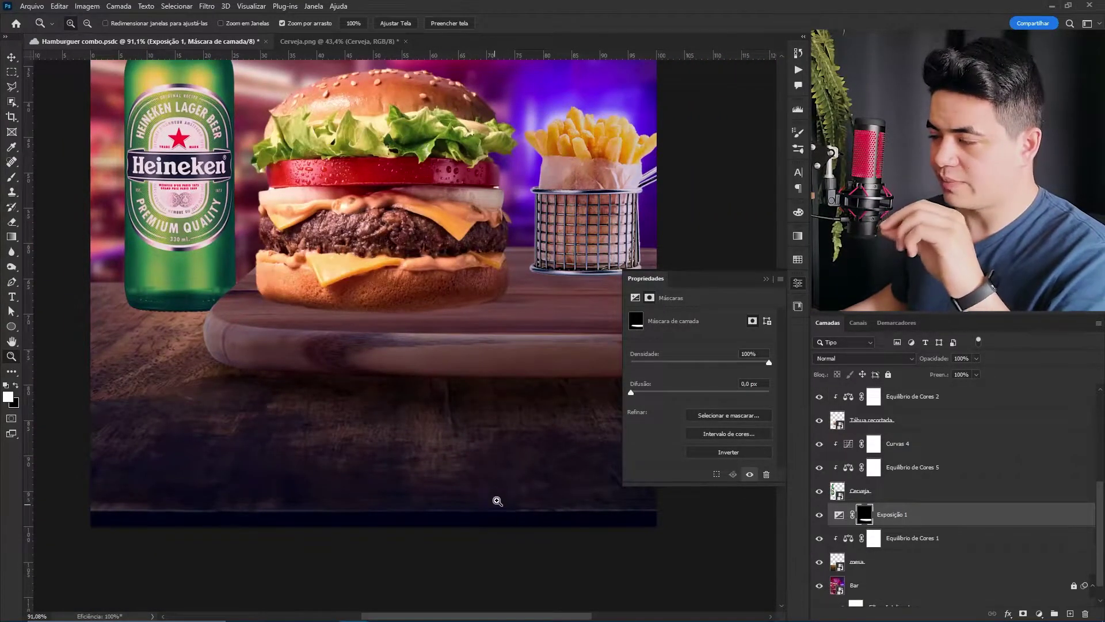
mouse_move(440, 433)
left_mouse_down()
mouse_move(432, 407)
mouse_move(447, 412)
mouse_move(431, 416)
mouse_move(450, 447)
left_mouse_up()
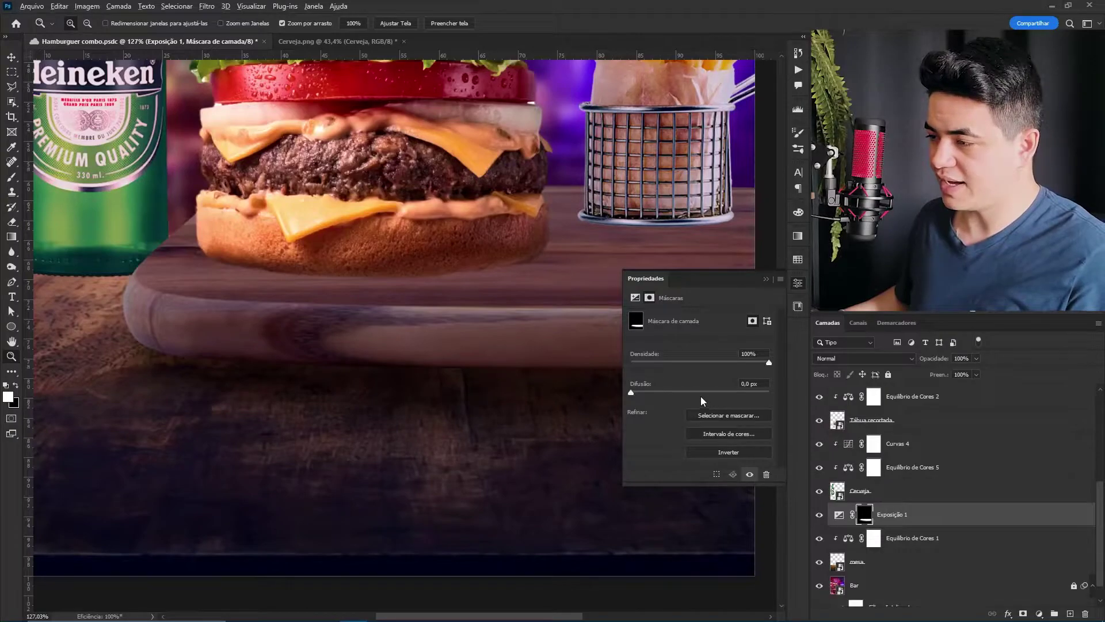
key("ctrl+alt+g")
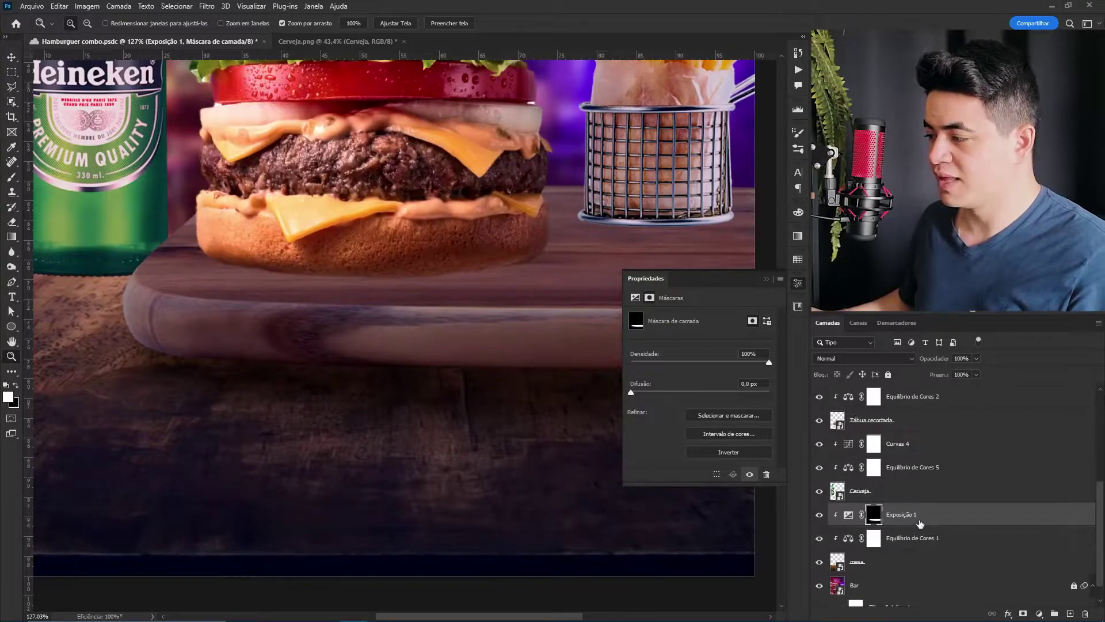
left_click_drag(939, 528, 950, 550)
- Soften the cutting board's shadow by setting the exposure of Exposição 1 to -1,83
left_click_drag(539, 404, 517, 458)
left_click_drag(370, 454, 371, 447)
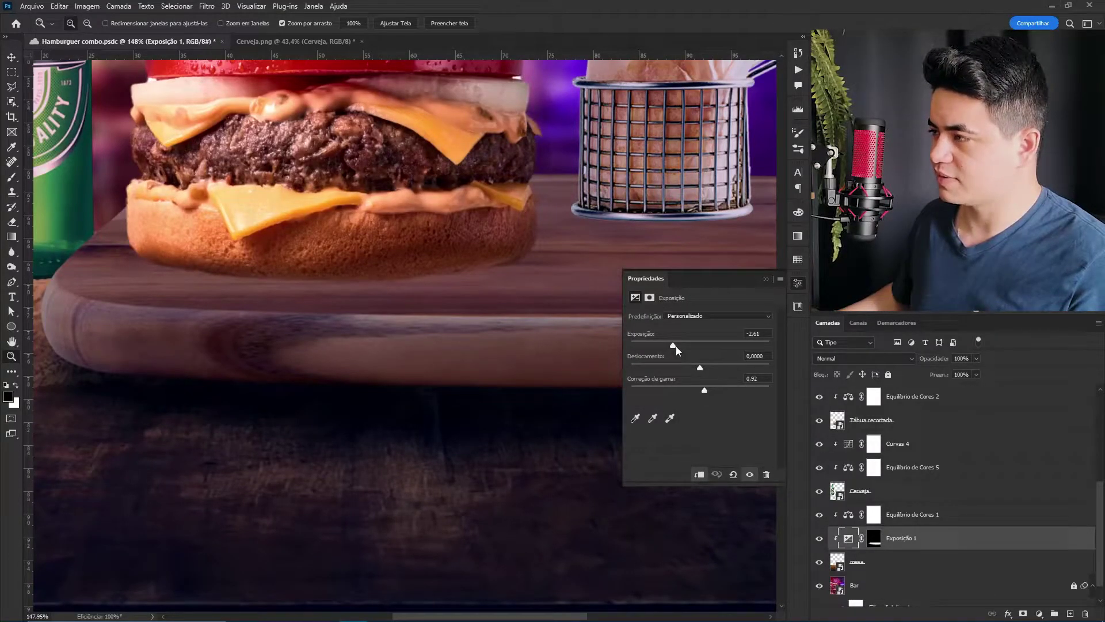
left_click_drag(673, 345, 681, 346)
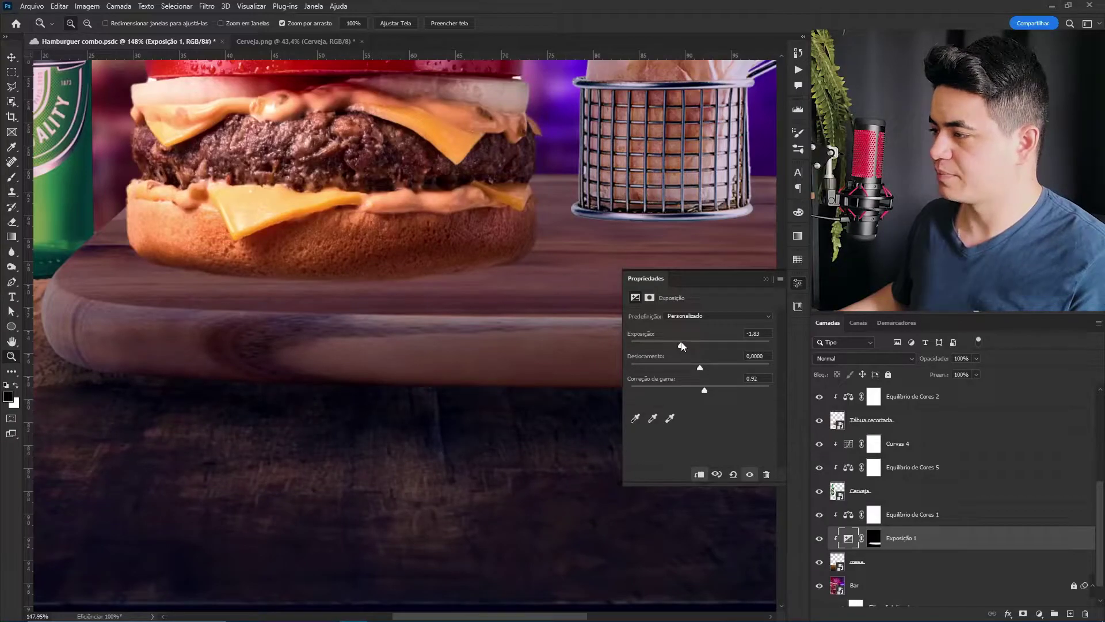
- Select the Tábua recortada layer and examine the lighting along the cutting board's front edge and top surface beneath the burger
left_click_drag(480, 366, 499, 413)
scroll(496, 429, "down", 4)
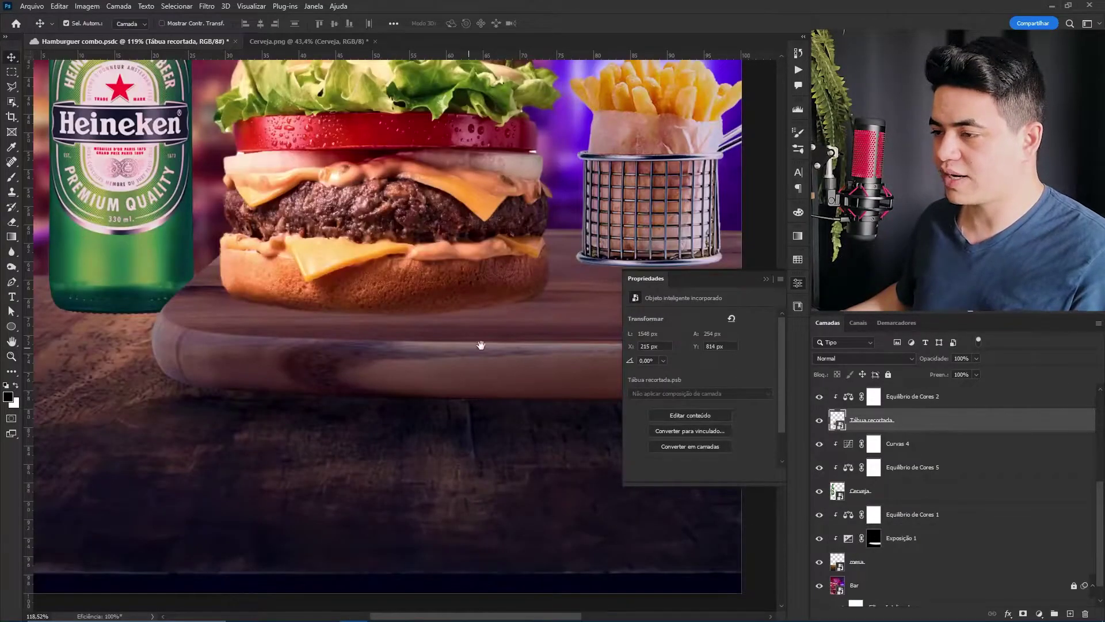
left_click_drag(475, 345, 465, 383)
left_click_drag(314, 435, 351, 437)
left_click_drag(508, 444, 434, 434)
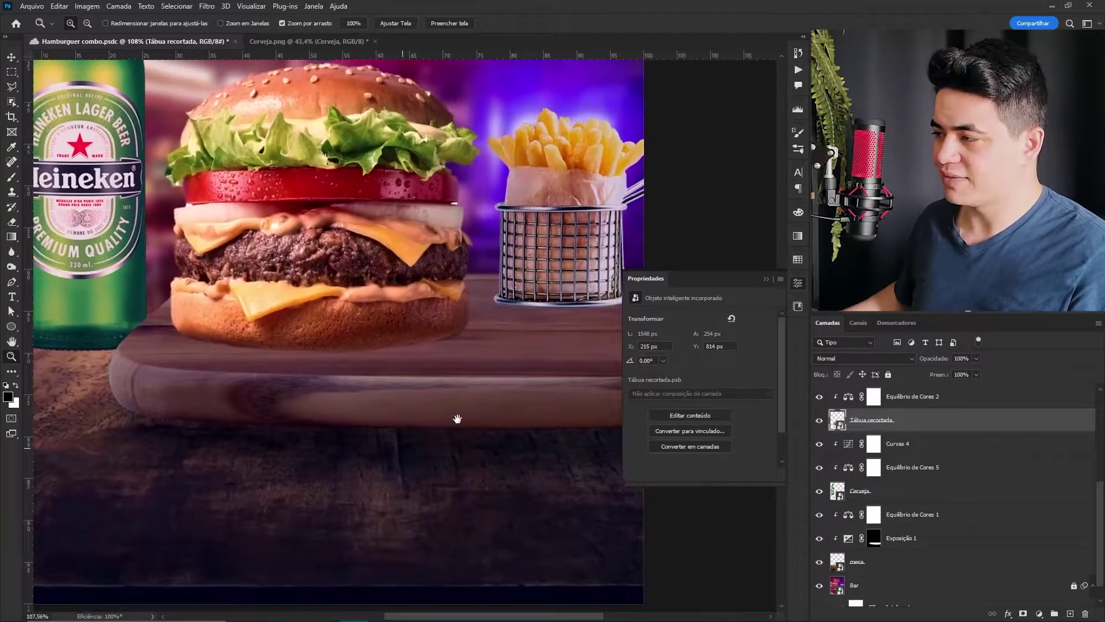
left_click(766, 280)
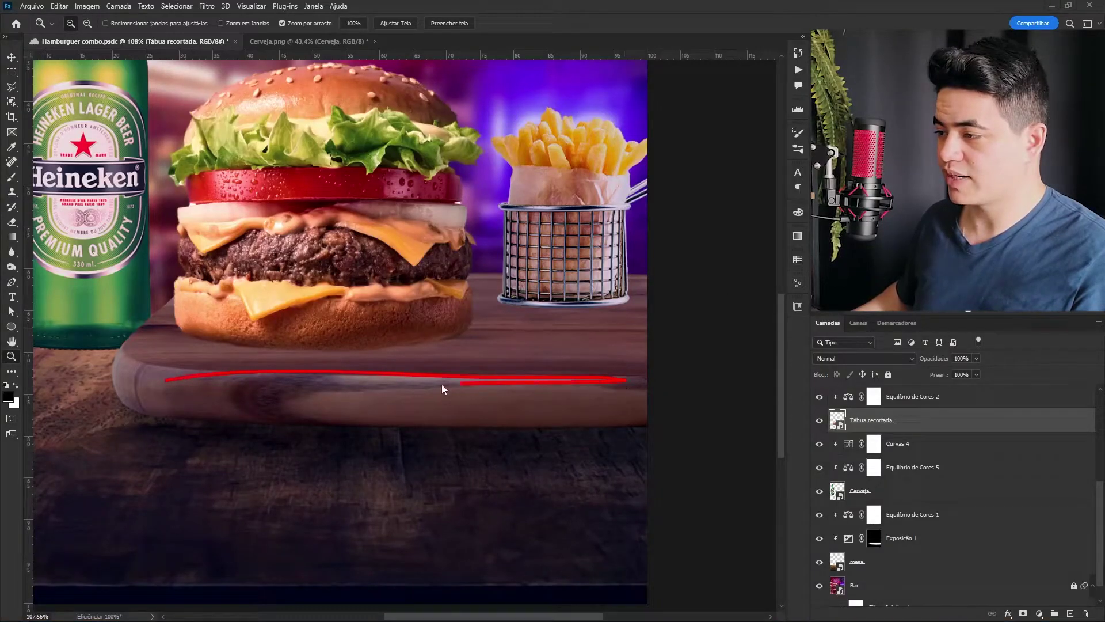
key("Escape")
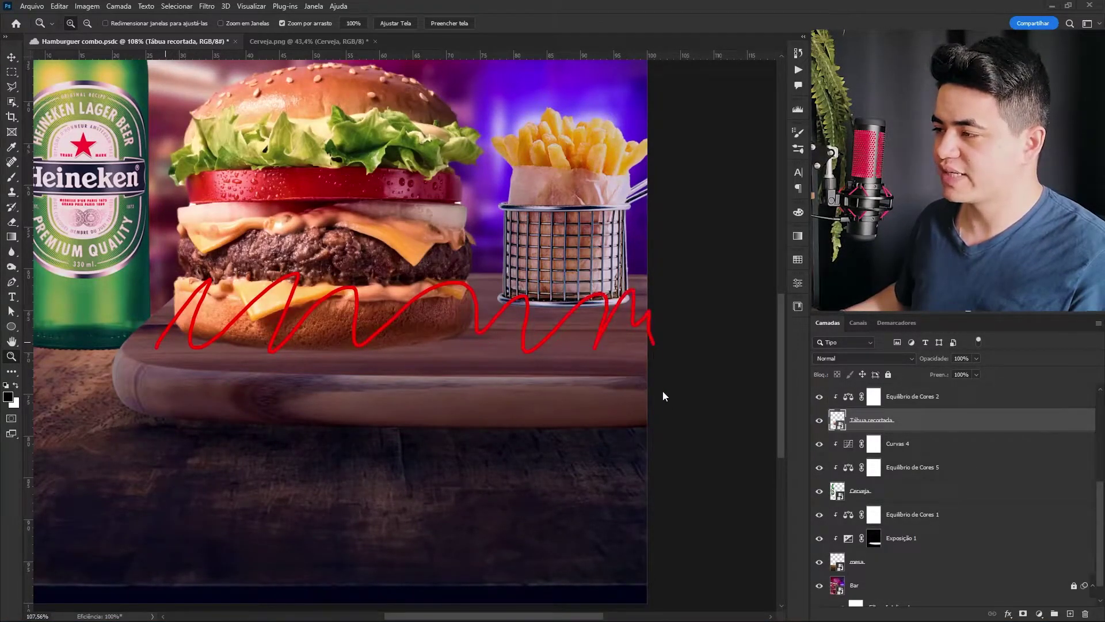
key("Escape")
left_click_drag(460, 332, 524, 320)
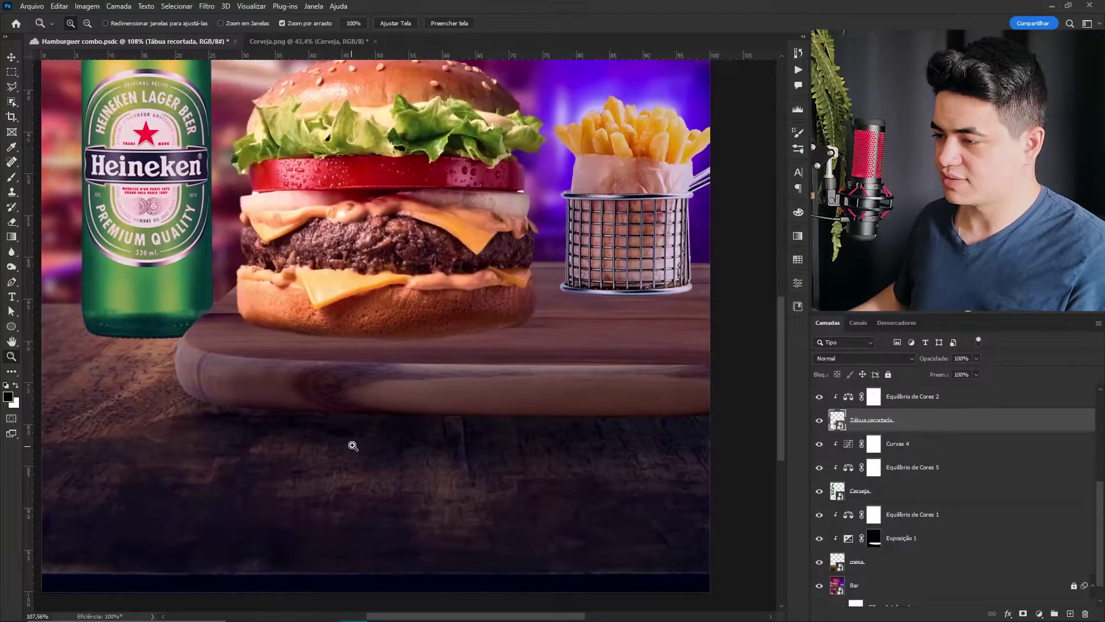
left_click_drag(352, 447, 458, 385)
key("v")
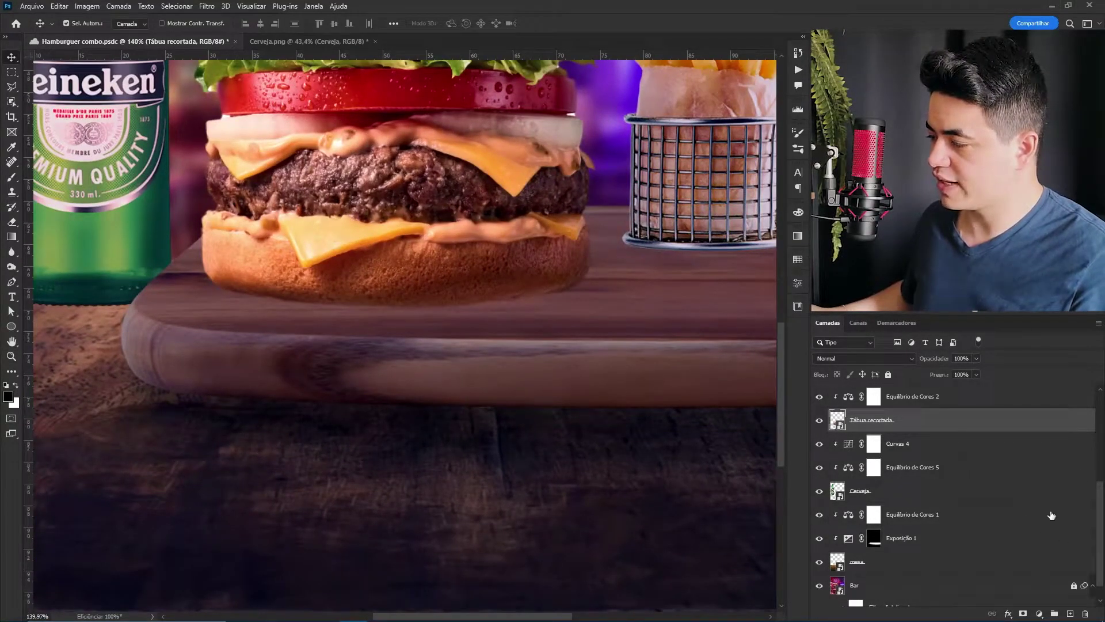
- Add a clipped Exposure adjustment of about -1.61 above the Tábua recortada layer and invert its mask to black
left_click(1040, 615)
left_click(1030, 481)
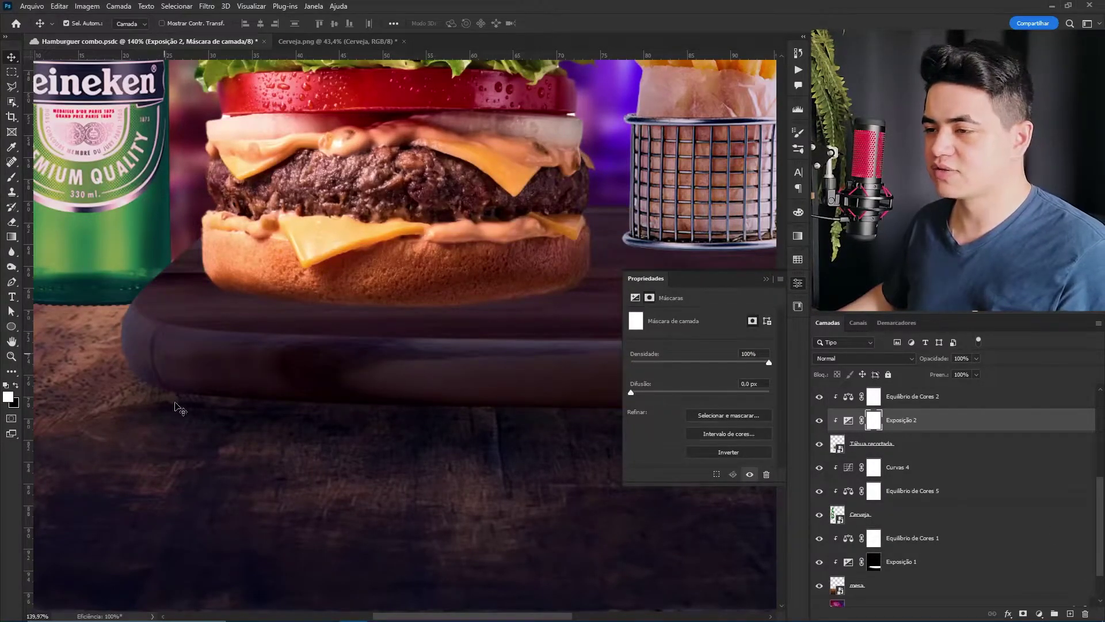
left_click_drag(358, 398, 210, 383)
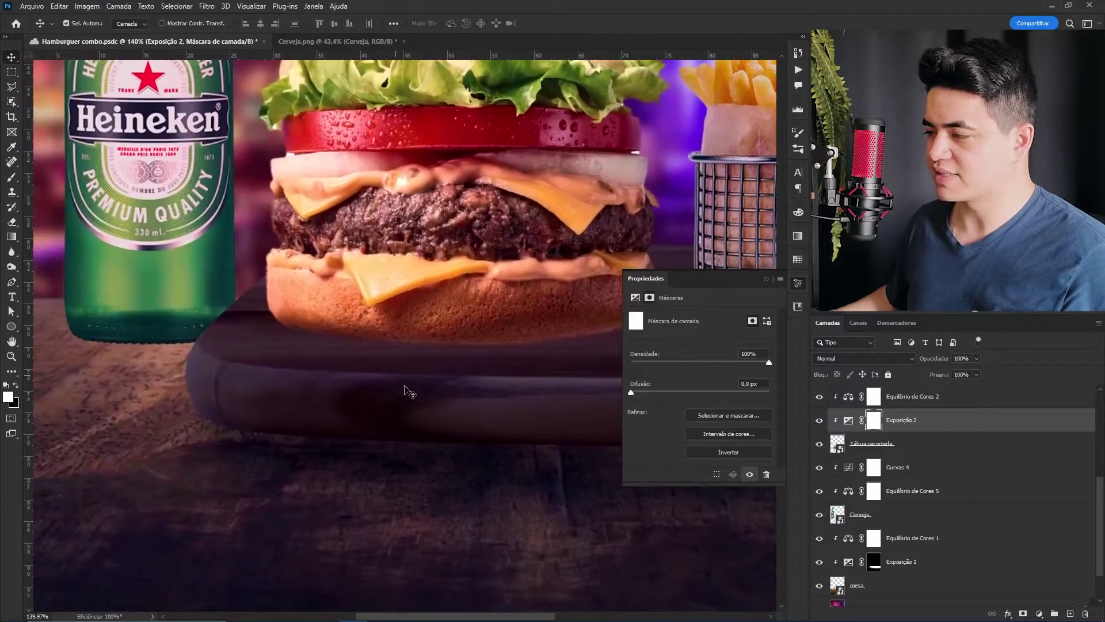
key("ctrl+i")
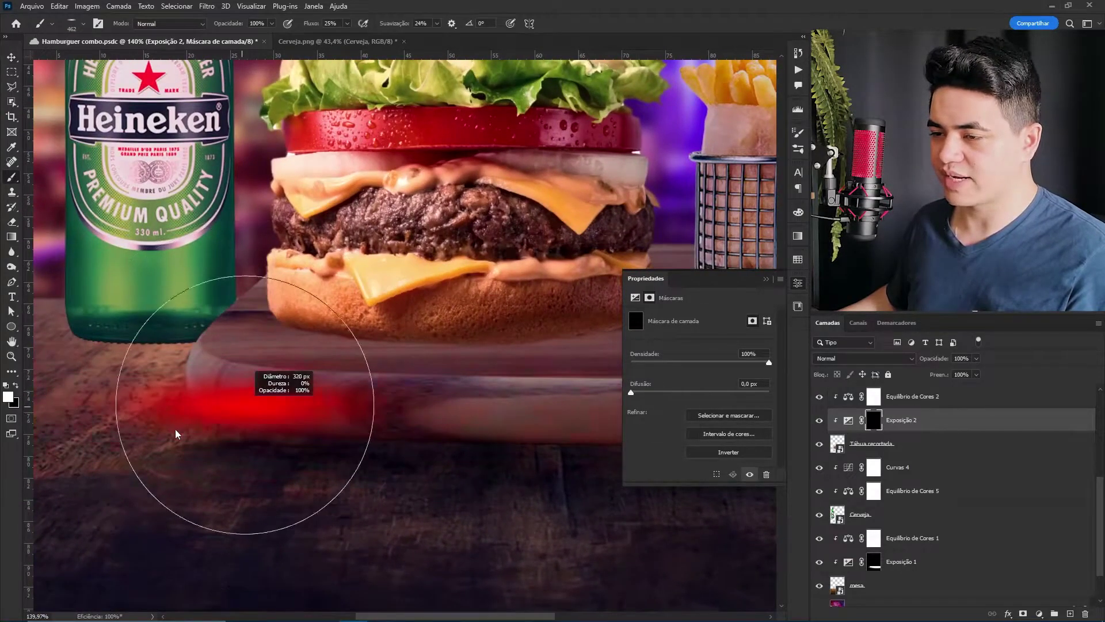
- Reveal the darkening over the cutting board's front face by painting white in the mask with a large soft brush at 9% flow
scroll(248, 391, "up", 3)
mouse_move(234, 424)
left_mouse_down()
mouse_move(219, 415)
mouse_move(366, 416)
left_mouse_up()
key("shift+0")
key("shift+9")
mouse_move(217, 414)
left_mouse_down()
mouse_move(133, 394)
mouse_move(145, 373)
mouse_move(194, 389)
mouse_move(212, 376)
mouse_move(142, 333)
mouse_move(190, 366)
mouse_move(157, 343)
mouse_move(160, 356)
mouse_move(355, 399)
mouse_move(296, 390)
left_mouse_up()
left_click_drag(431, 391, 258, 392)
mouse_move(502, 428)
left_mouse_down()
mouse_move(170, 424)
mouse_move(400, 406)
mouse_move(181, 399)
left_mouse_up()
mouse_move(640, 395)
left_mouse_down()
mouse_move(560, 397)
mouse_move(637, 392)
left_mouse_up()
mouse_move(356, 440)
left_mouse_down()
mouse_move(370, 454)
mouse_move(394, 452)
left_mouse_up()
left_click_drag(395, 452, 416, 345)
left_click_drag(310, 446, 421, 447)
left_click_drag(135, 355, 275, 355)
- Paint black in the Exposição 2 mask along the board's upper edge to trim the darkening off its top surface
key("x")
left_click_drag(567, 380, 449, 370)
left_click_drag(538, 341, 340, 342)
left_click_drag(456, 353, 357, 352)
left_click_drag(242, 271, 253, 322)
left_click_drag(270, 357, 353, 353)
- Inspect the board's shading around the fries basket and compare the image with the Exposição 2 layer hidden and shown
scroll(353, 353, "right", 3)
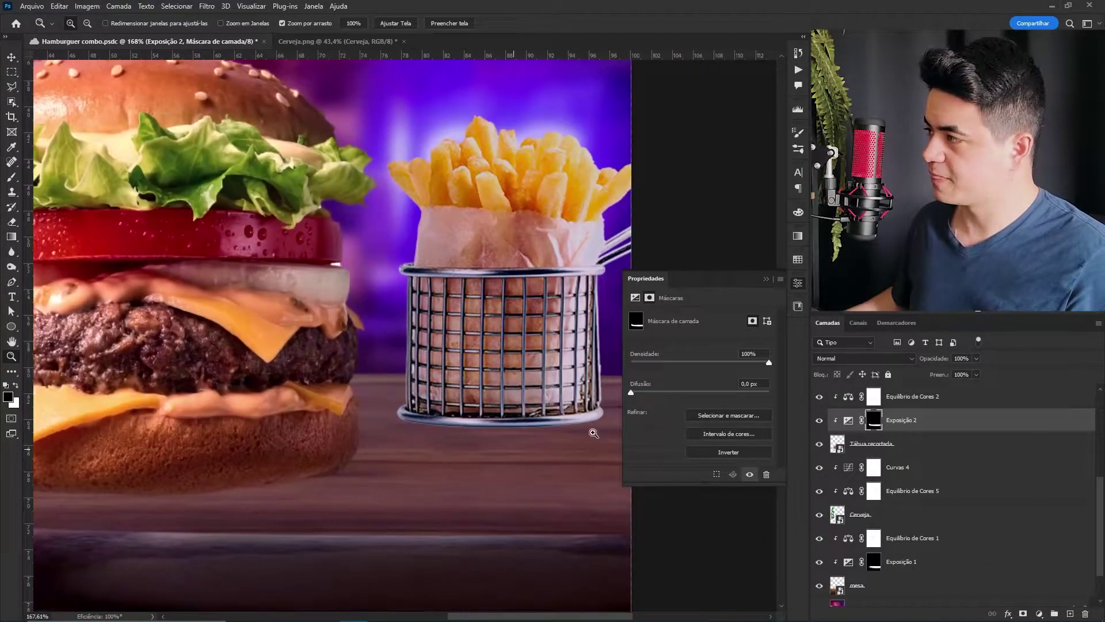
scroll(370, 429, "down", 1)
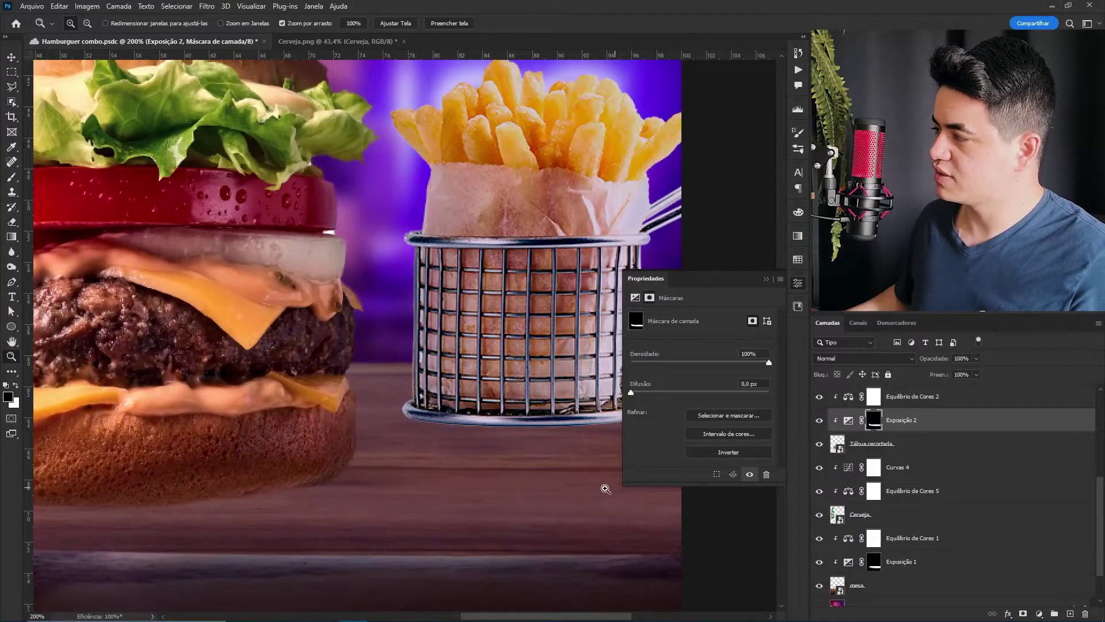
scroll(484, 479, "down", 4)
scroll(485, 478, "down", 2)
scroll(429, 415, "up", 1)
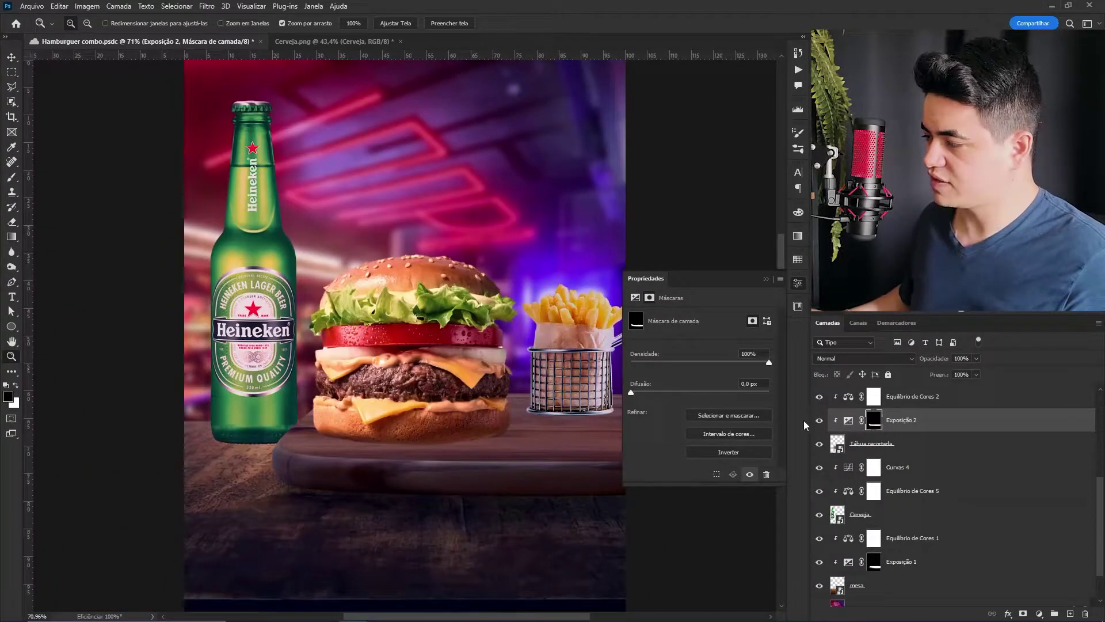
left_click(818, 422)
left_click(819, 422)
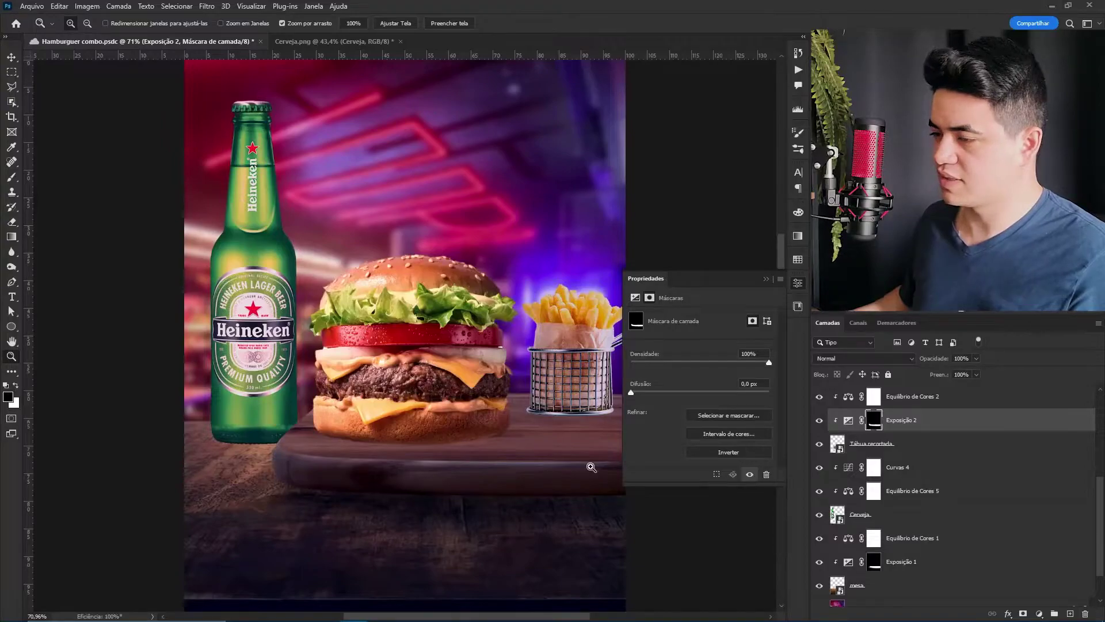
- Switch the mask brush to a flattened elliptical soft tip for shading the board below the fries basket
scroll(518, 424, "up", 8)
key("b")
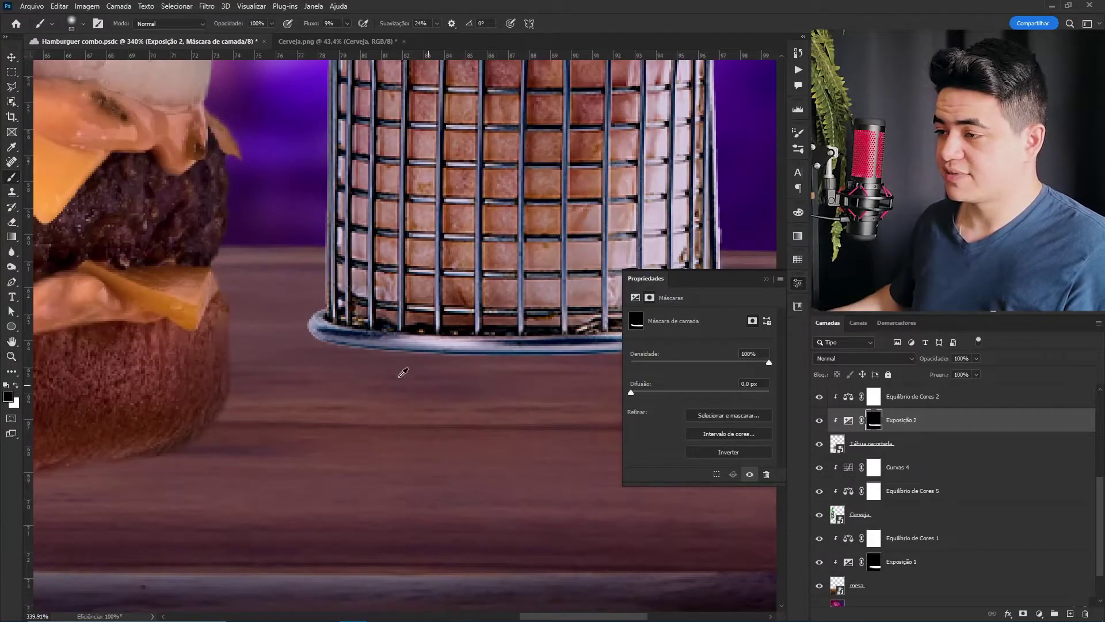
key("z")
right_click(426, 343)
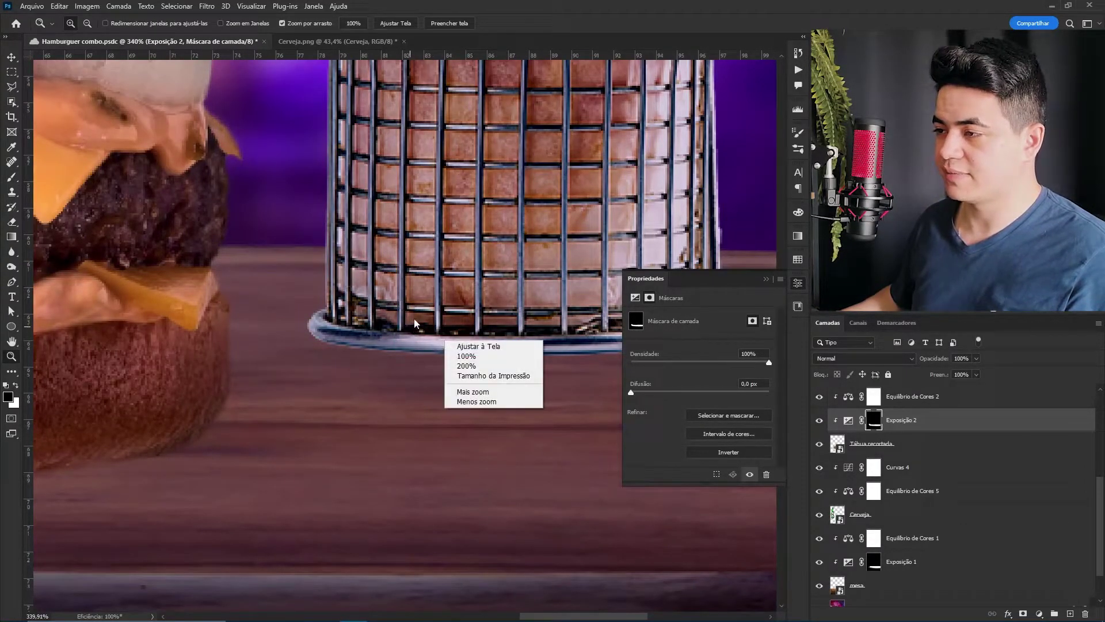
key("Escape")
left_click_drag(372, 300, 305, 322)
key("b")
right_click(361, 347)
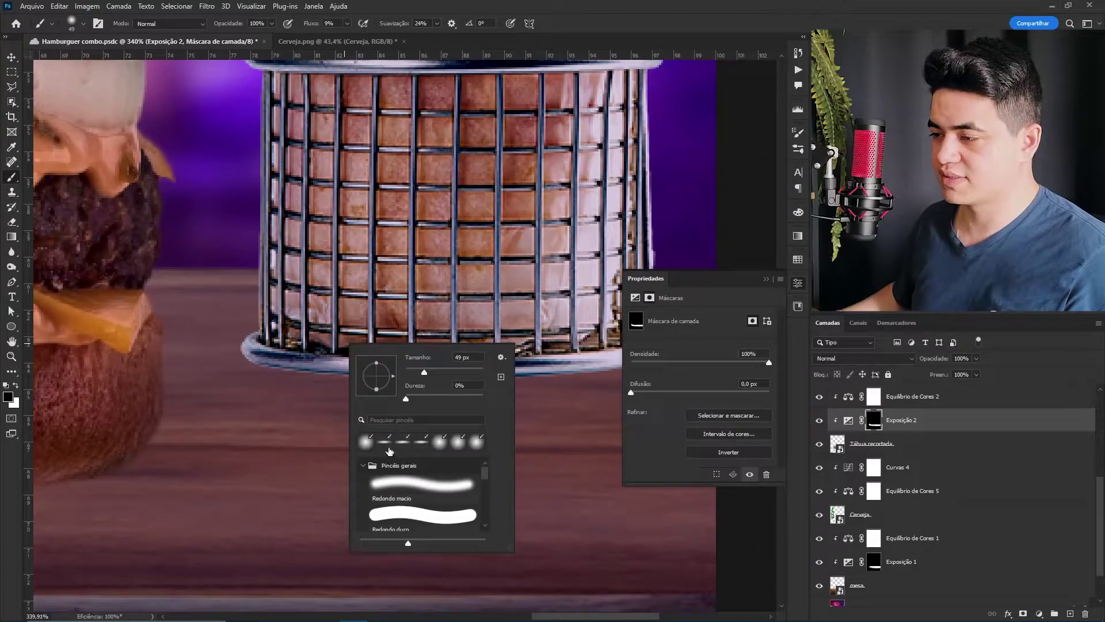
key("Escape")
- Paint a soft contact shadow on the board beneath the fries basket in the Exposição 2 mask
mouse_move(415, 323)
left_mouse_down()
mouse_move(460, 322)
mouse_move(498, 375)
mouse_move(454, 368)
left_mouse_up()
key("x")
scroll(498, 375, "down", 3)
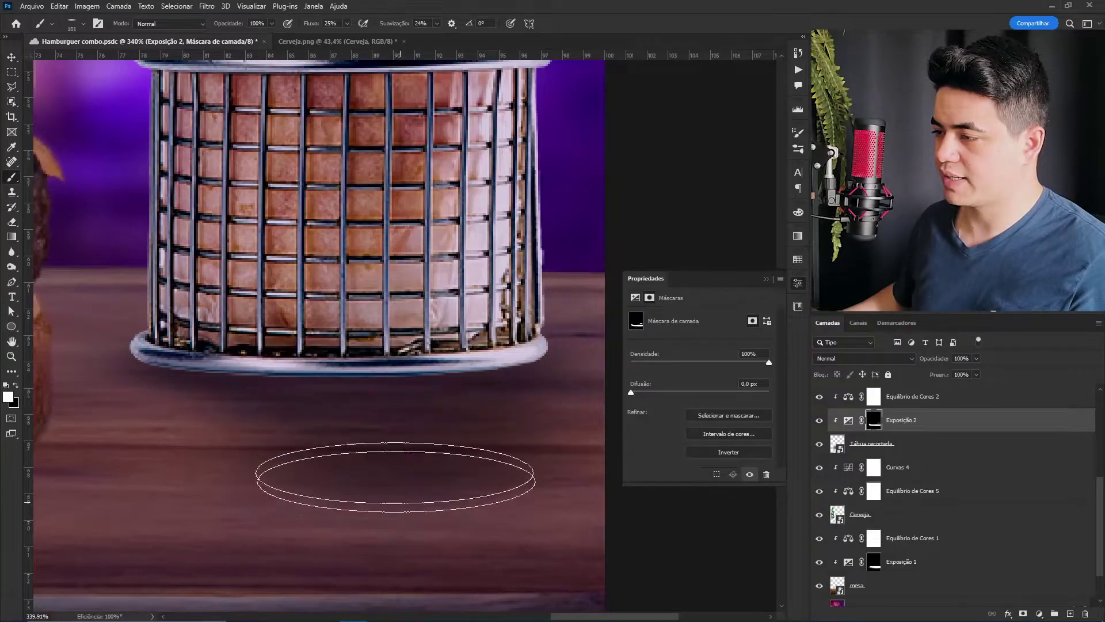
key("x")
scroll(503, 464, "down", 3)
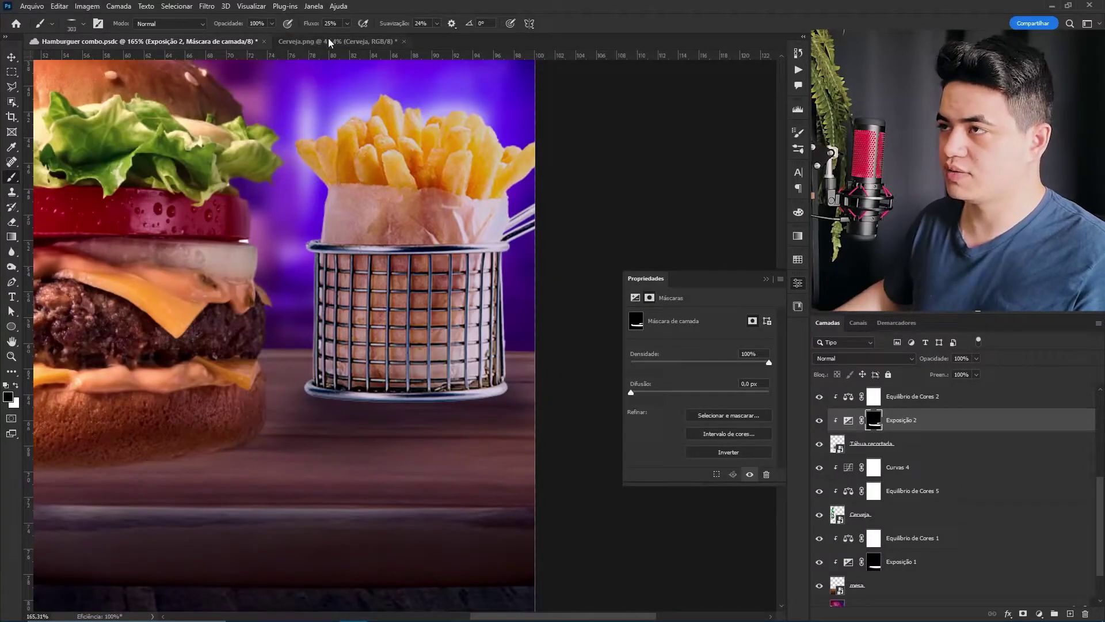
- Build up and refine the burger's soft shadow on the board in the Exposição 2 mask with the elliptical brush at 9% flow
left_click_drag(348, 28, 338, 29)
left_click_drag(562, 413, 476, 430)
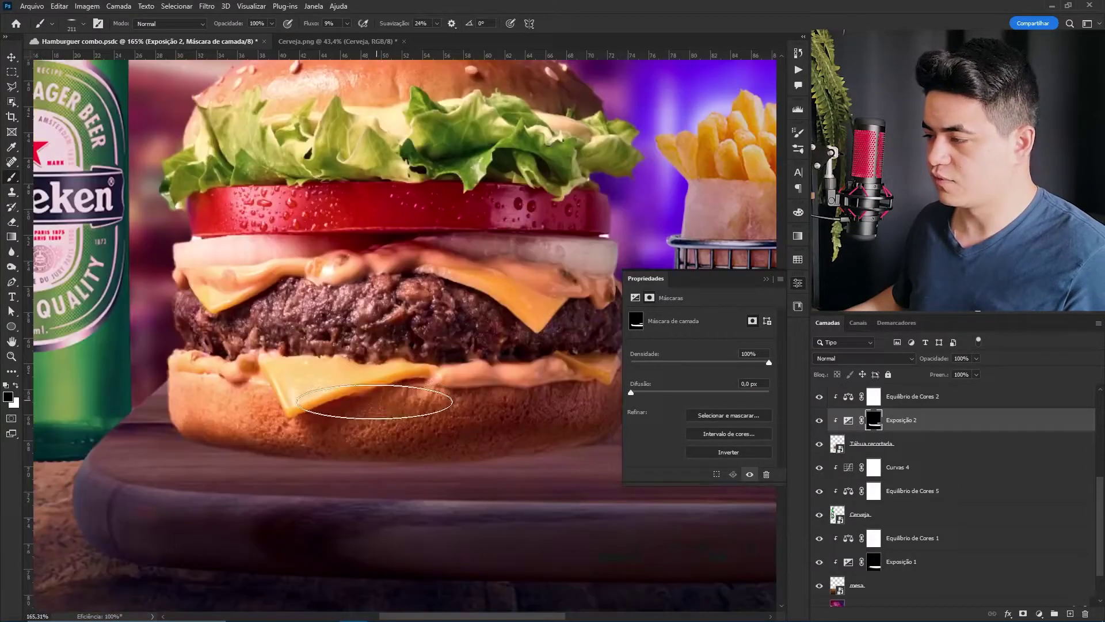
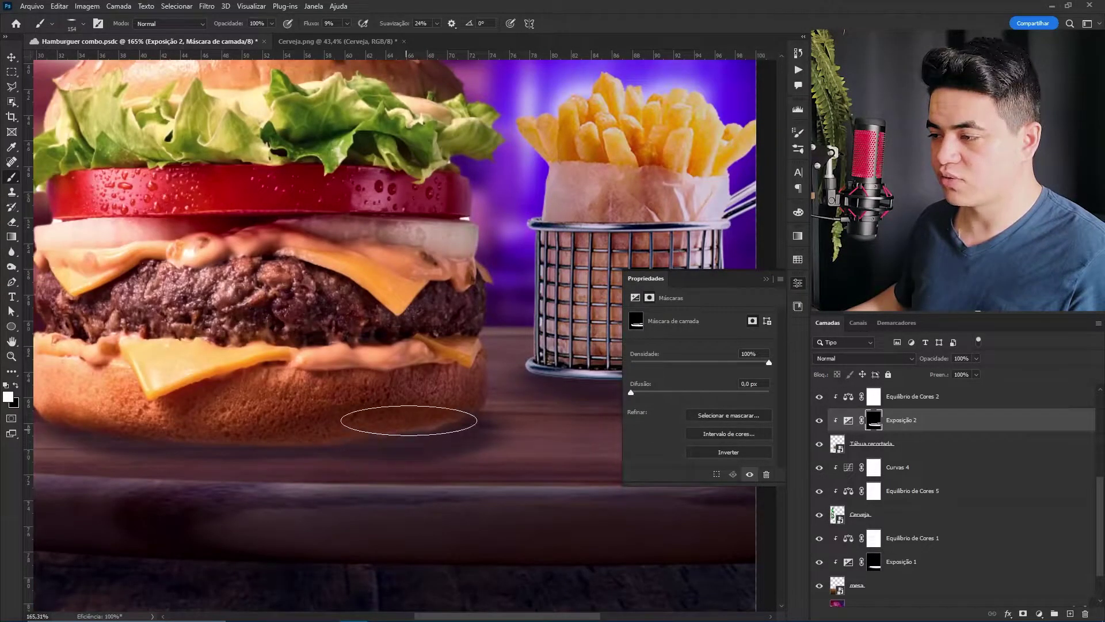
left_click_drag(249, 434, 476, 434)
left_click_drag(386, 447, 420, 432)
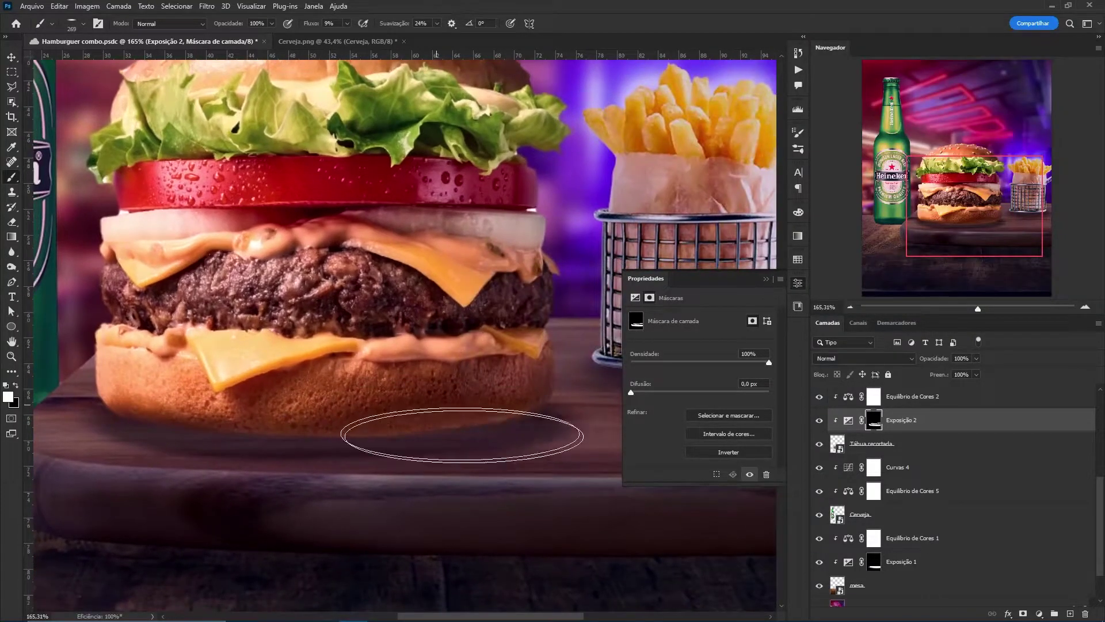
scroll(477, 455, "up", 5)
left_click_drag(401, 432, 254, 460)
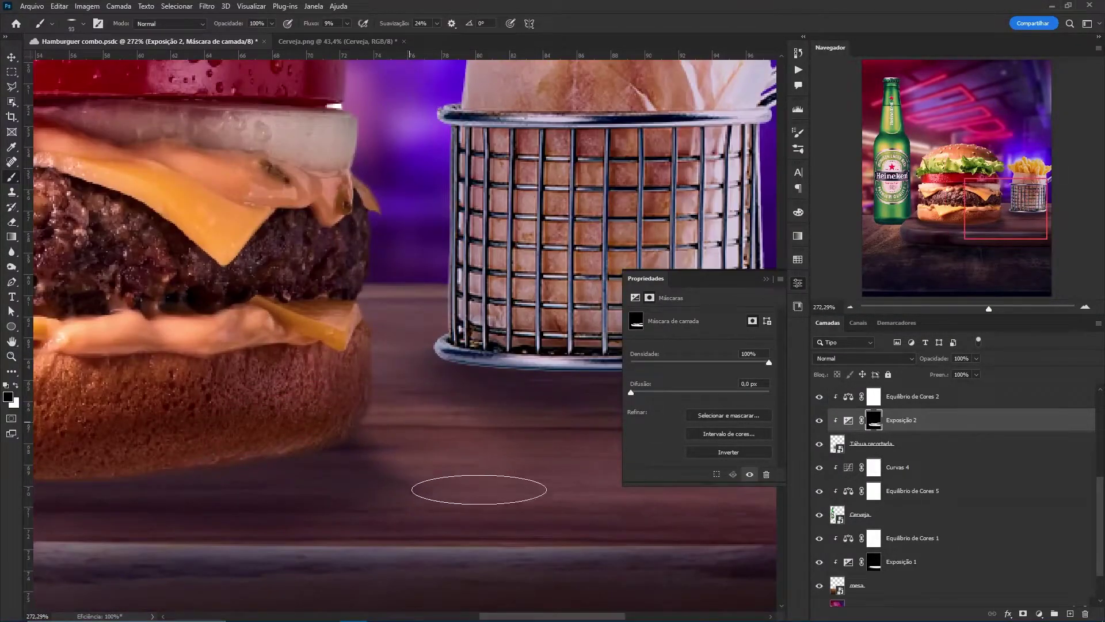
mouse_move(318, 438)
left_mouse_down()
mouse_move(419, 470)
mouse_move(397, 471)
left_mouse_up()
left_click_drag(288, 502, 539, 444)
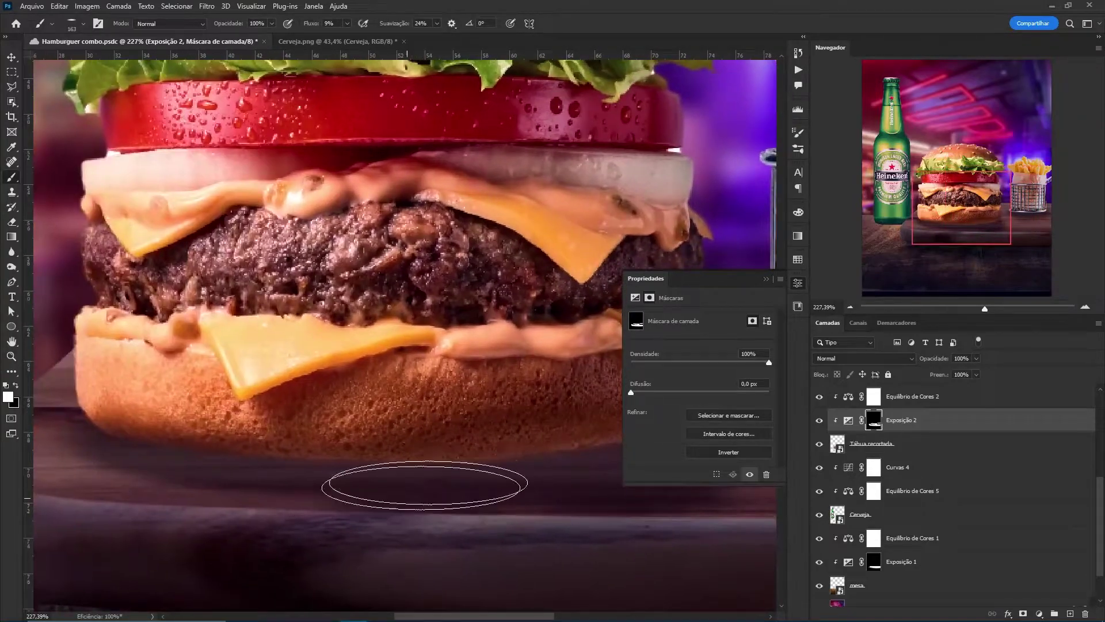
left_click_drag(256, 435, 472, 432)
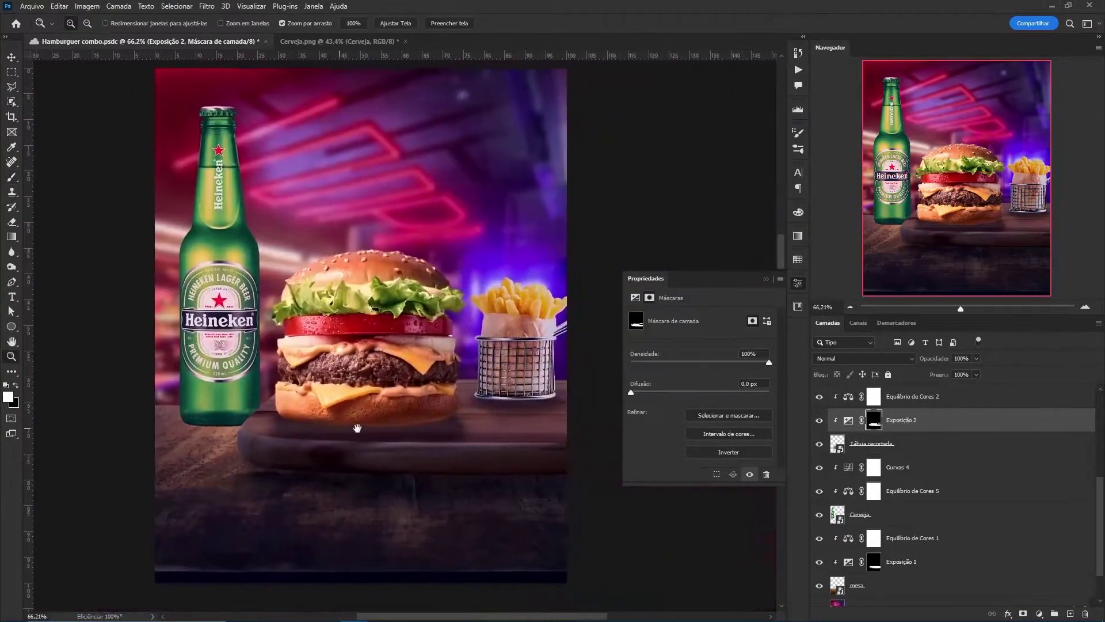
- Add a clipped Exposure adjustment to the Hamburguer layer with exposure -2.56 and gamma 0.95, and invert its mask
scroll(358, 427, "up", 5)
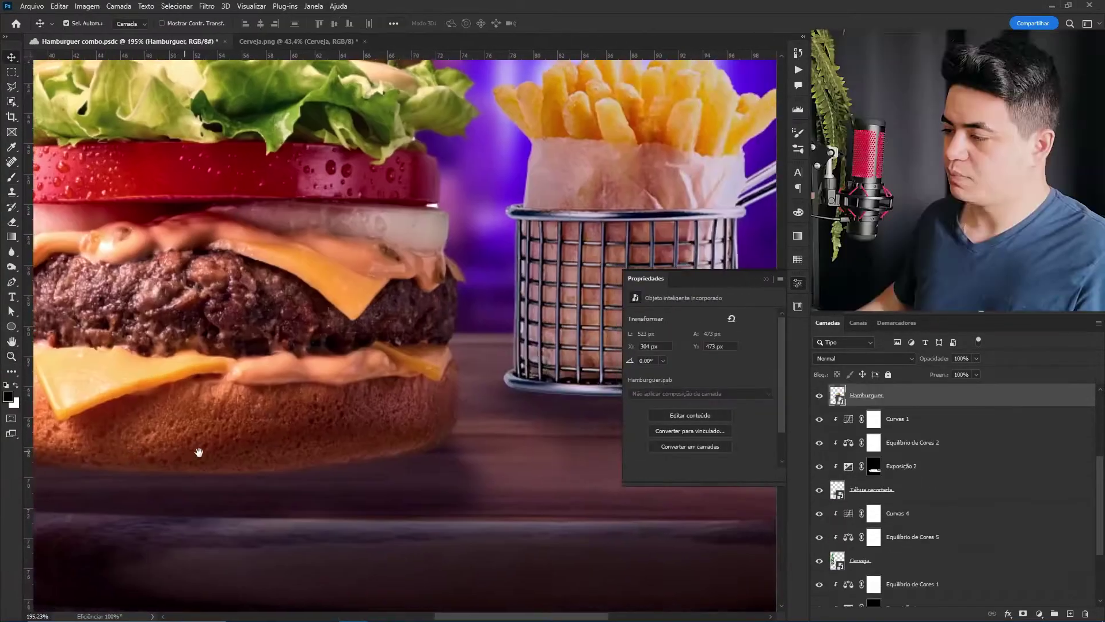
left_click_drag(241, 453, 367, 440)
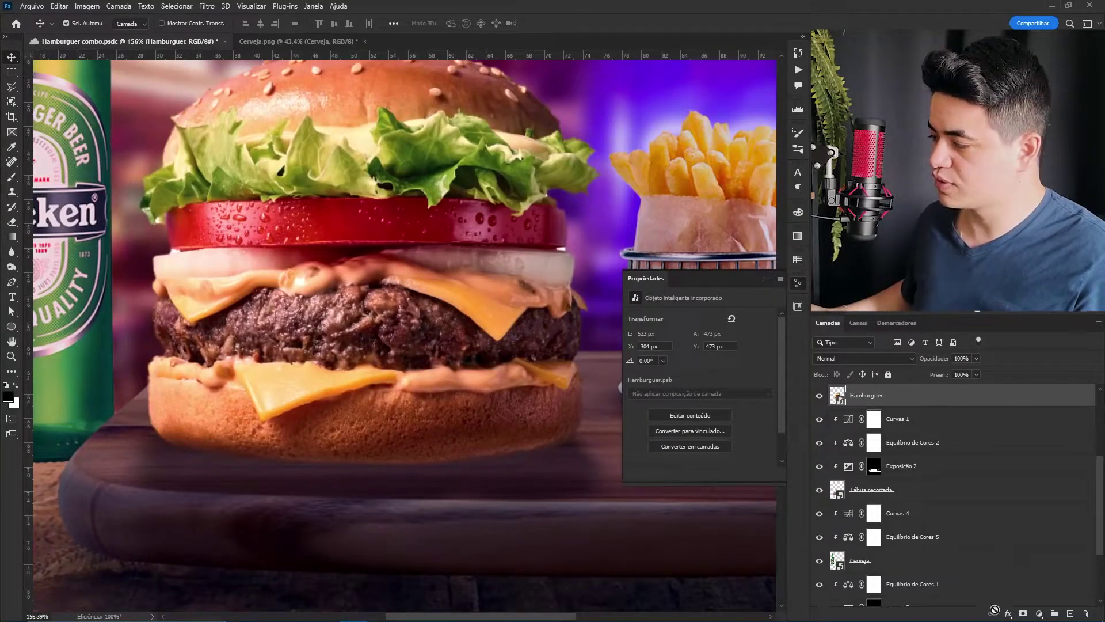
left_click(1040, 614)
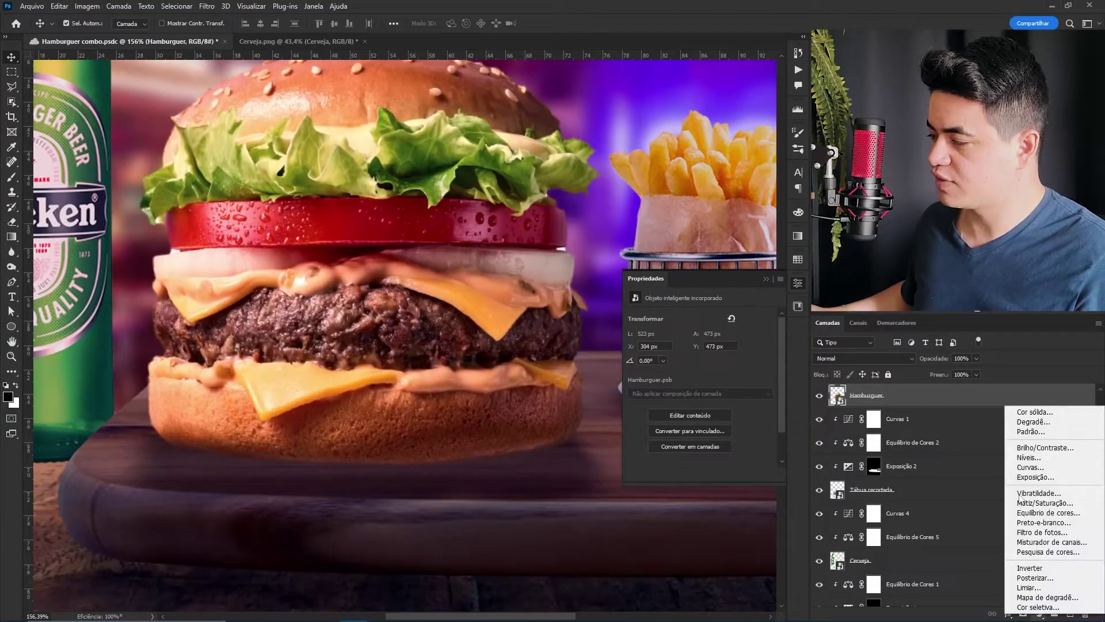
left_click(1055, 476)
left_click_drag(701, 349, 674, 346)
left_click_drag(700, 390, 703, 390)
key("ctrl+i")
- Brush shading onto the underside of the bottom bun in the Exposição 3 mask and soften it with black toward the patty
key("b")
mouse_move(454, 433)
left_mouse_down()
mouse_move(365, 482)
mouse_move(109, 446)
mouse_move(204, 484)
left_mouse_up()
left_click_drag(320, 431, 374, 432)
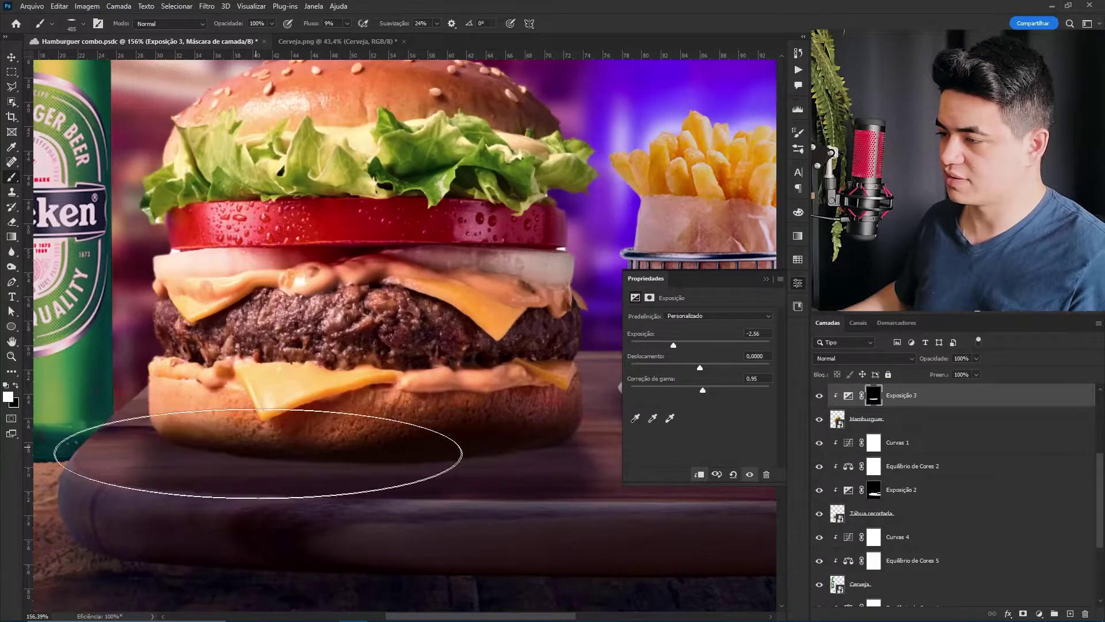
key("x")
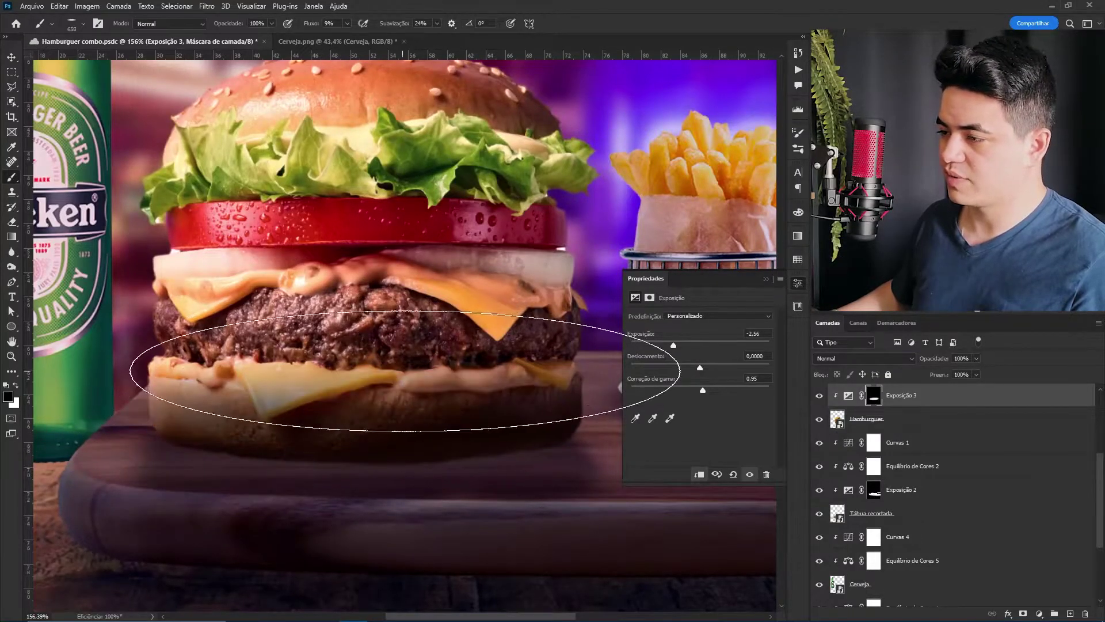
mouse_move(405, 372)
left_mouse_down()
mouse_move(406, 393)
mouse_move(375, 387)
mouse_move(424, 334)
mouse_move(396, 390)
left_mouse_up()
- Compare the bun shading with and without the adjustment and rework it so the darkening follows the bun's lower edge
left_click(818, 396)
left_click(818, 396)
mouse_move(357, 365)
left_mouse_down()
mouse_move(217, 365)
mouse_move(364, 394)
mouse_move(451, 364)
left_mouse_up()
key("x")
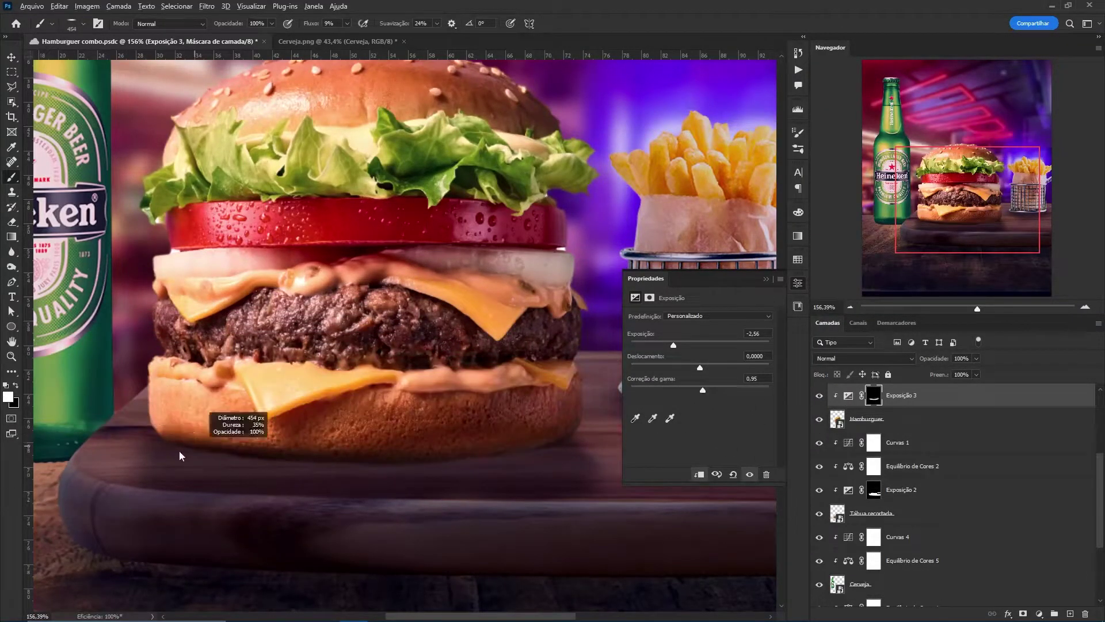
key("ctrl+z")
left_click_drag(136, 471, 214, 469)
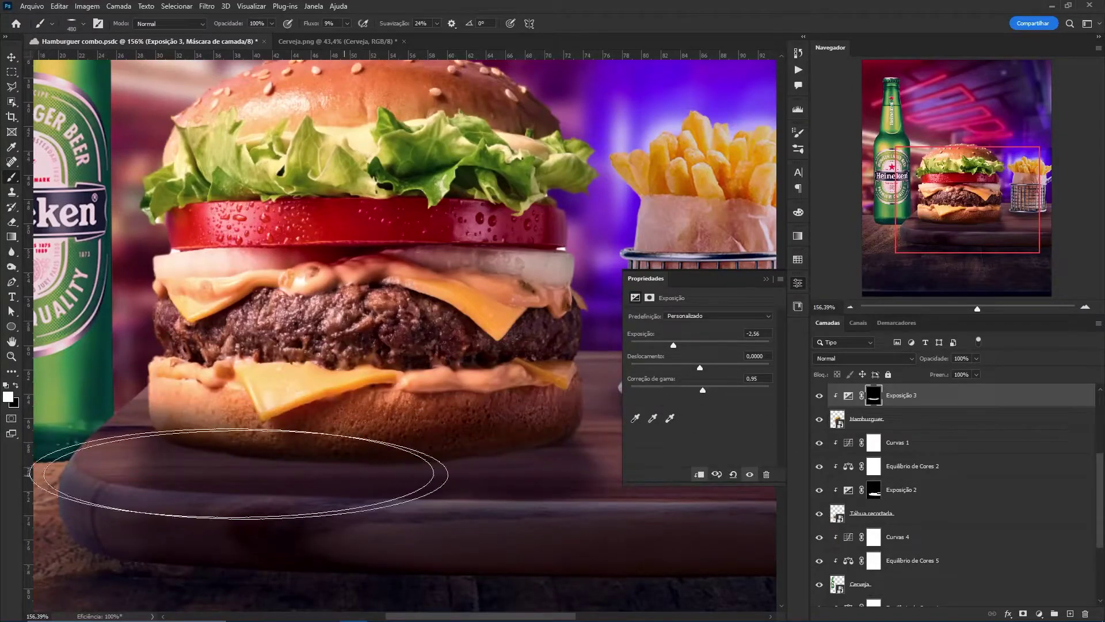
- Add another clipped Exposure adjustment of -1.94 above Exposição 2 for the board and invert its mask
key("z")
mouse_move(420, 415)
left_mouse_down()
mouse_move(368, 415)
mouse_move(438, 417)
left_mouse_up()
mouse_move(570, 418)
left_mouse_down()
mouse_move(443, 422)
mouse_move(550, 422)
left_mouse_up()
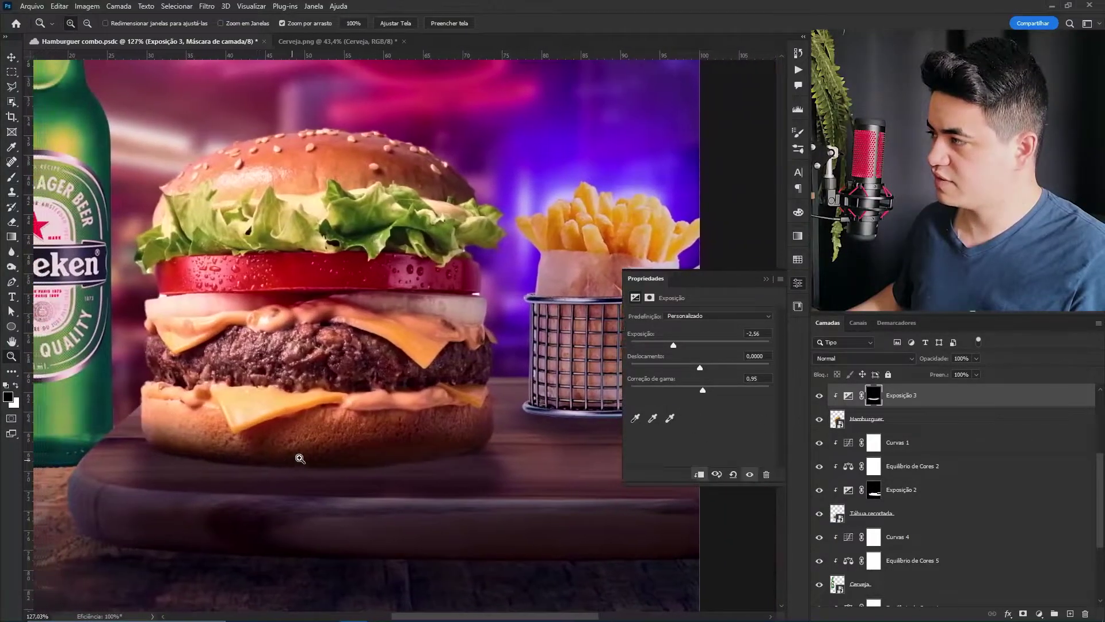
left_click_drag(296, 459, 323, 457)
left_click_drag(293, 425, 387, 362)
left_click_drag(356, 424, 382, 426)
key("v")
left_click(433, 406)
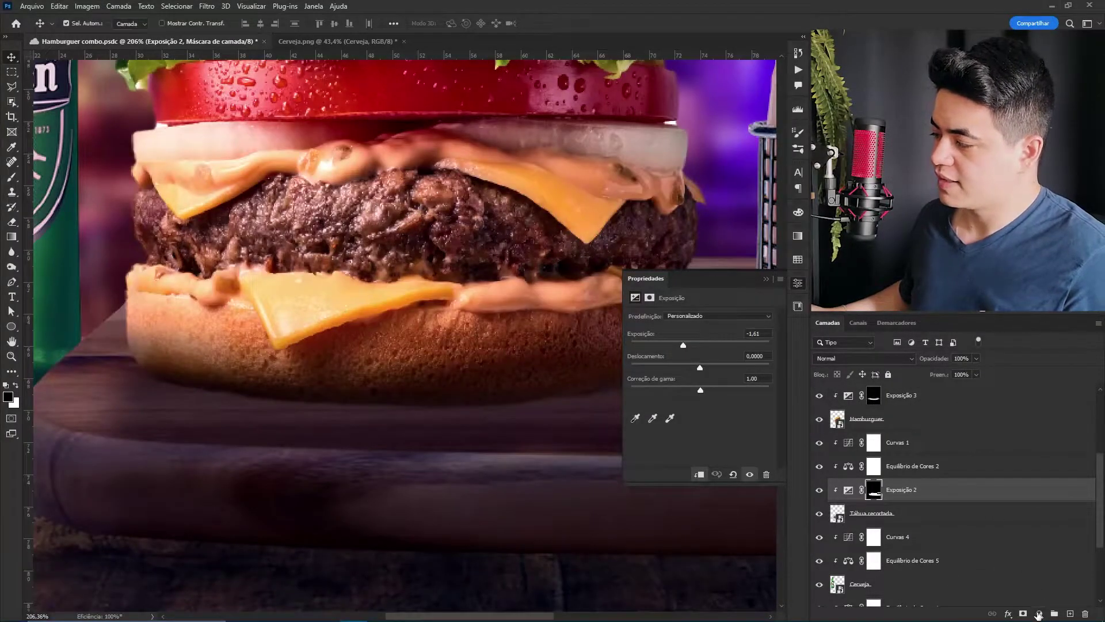
left_click(1039, 614)
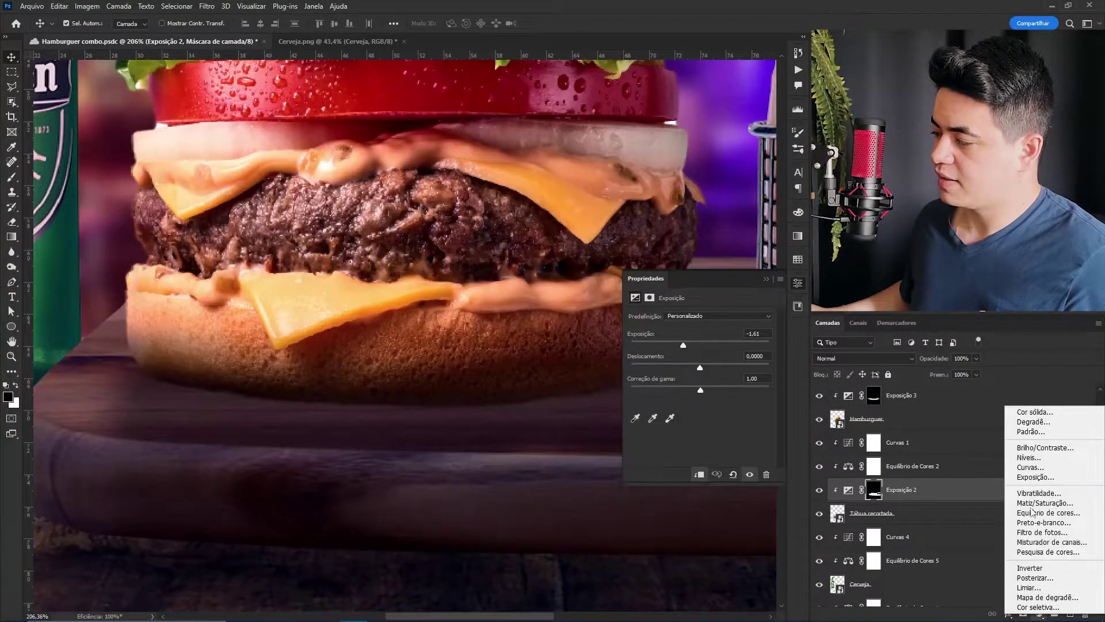
left_click(1036, 478)
left_click_drag(701, 345, 679, 346)
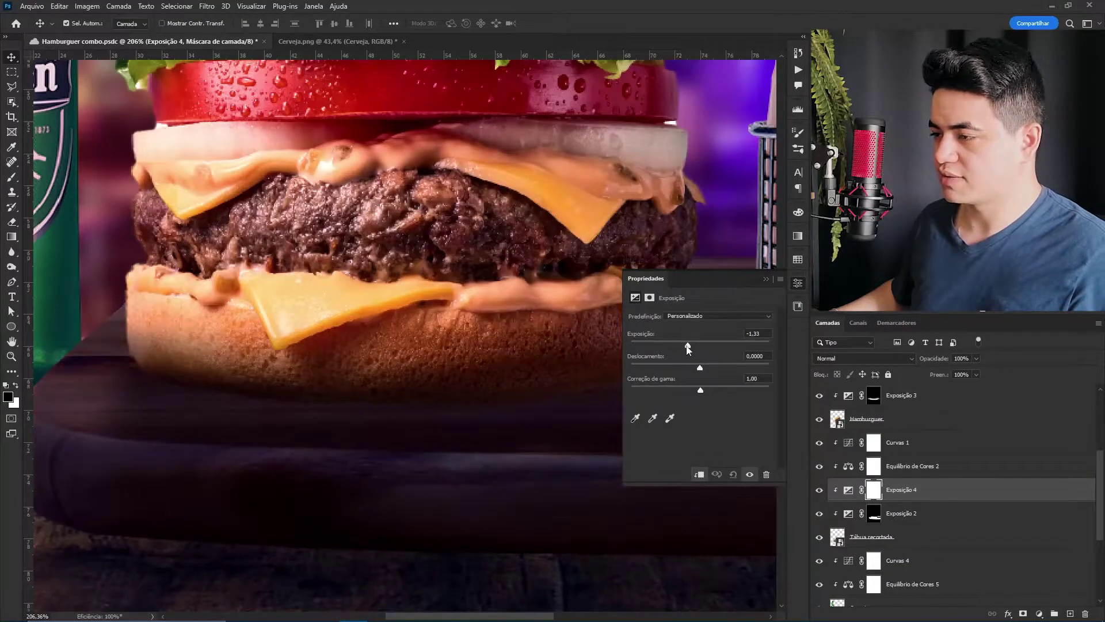
key("ctrl+i")
- Paint white in the Exposição 4 mask to deepen the contact shadow directly beneath the bottom bun
key("b")
key("x")
mouse_move(184, 380)
left_mouse_down()
mouse_move(322, 381)
mouse_move(334, 390)
mouse_move(205, 368)
mouse_move(220, 397)
mouse_move(348, 386)
mouse_move(440, 398)
mouse_move(371, 391)
mouse_move(446, 385)
mouse_move(412, 406)
mouse_move(364, 395)
mouse_move(501, 380)
left_mouse_up()
key("space")
left_click_drag(449, 382, 316, 394)
mouse_move(394, 386)
left_mouse_down()
mouse_move(345, 416)
mouse_move(424, 413)
left_mouse_up()
- Compare the composition with the board's adjustment layers and the Batatas fritas layer hidden and shown
key("z")
left_click_drag(488, 386, 494, 441)
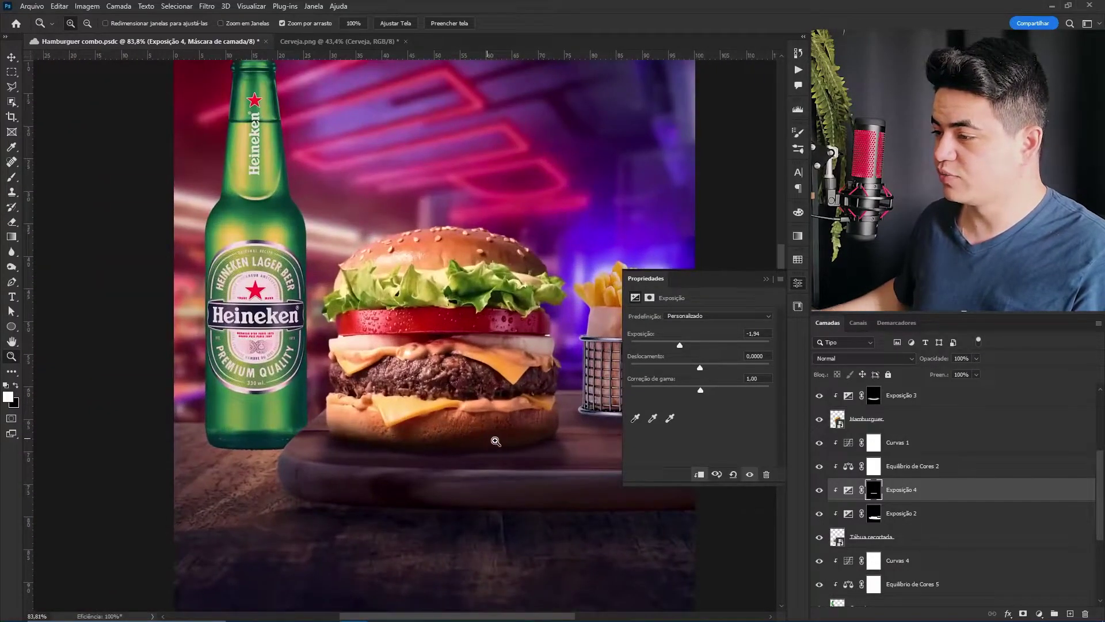
left_click(820, 514)
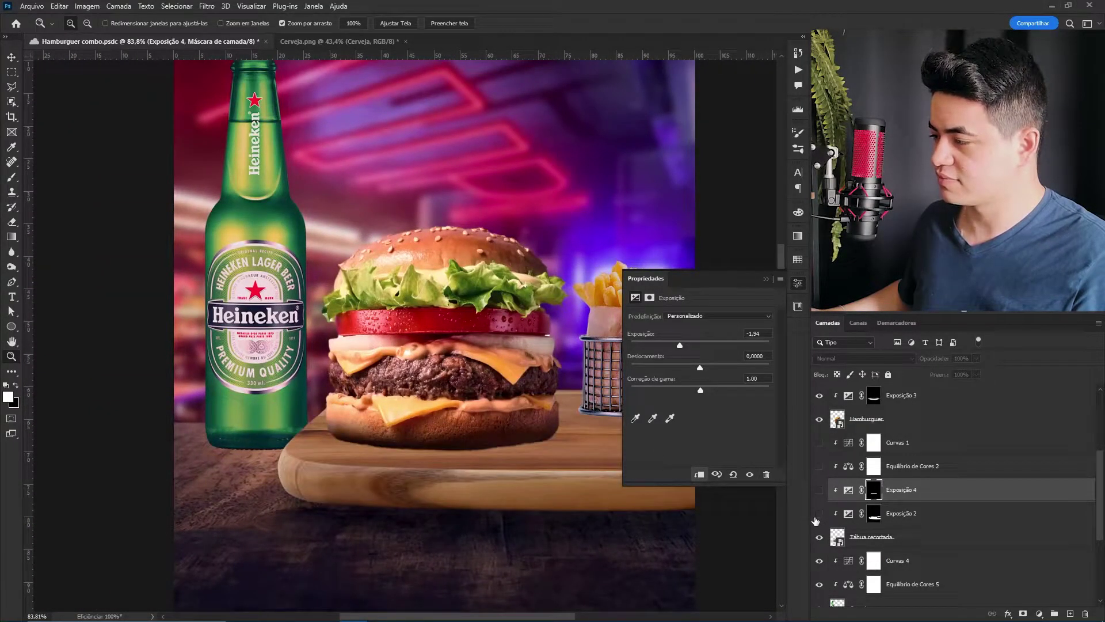
left_click(821, 507)
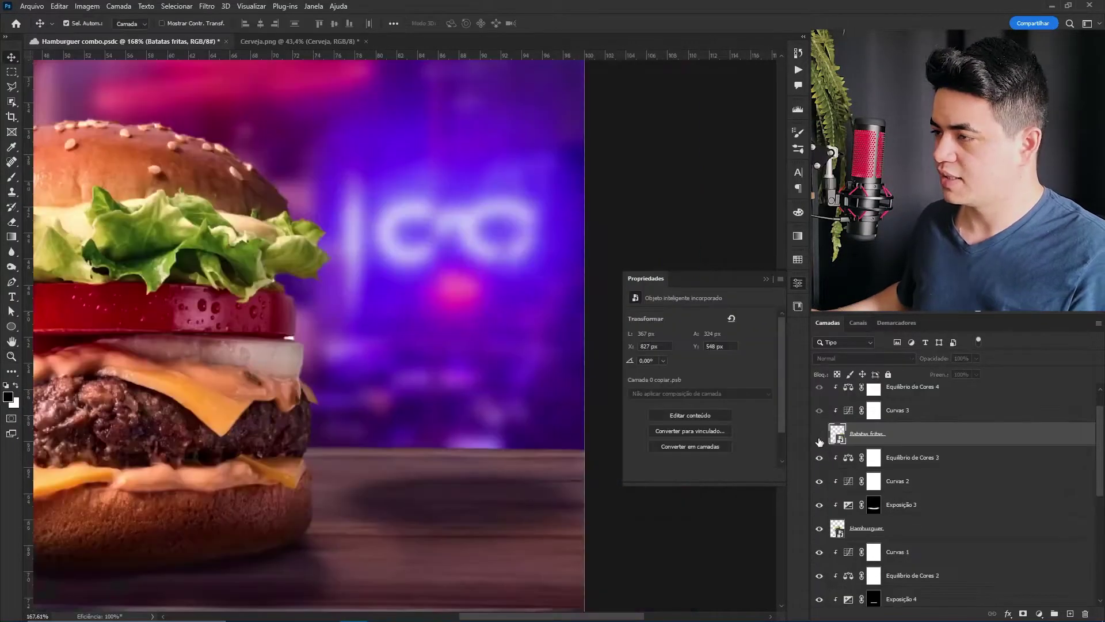
left_click(819, 437)
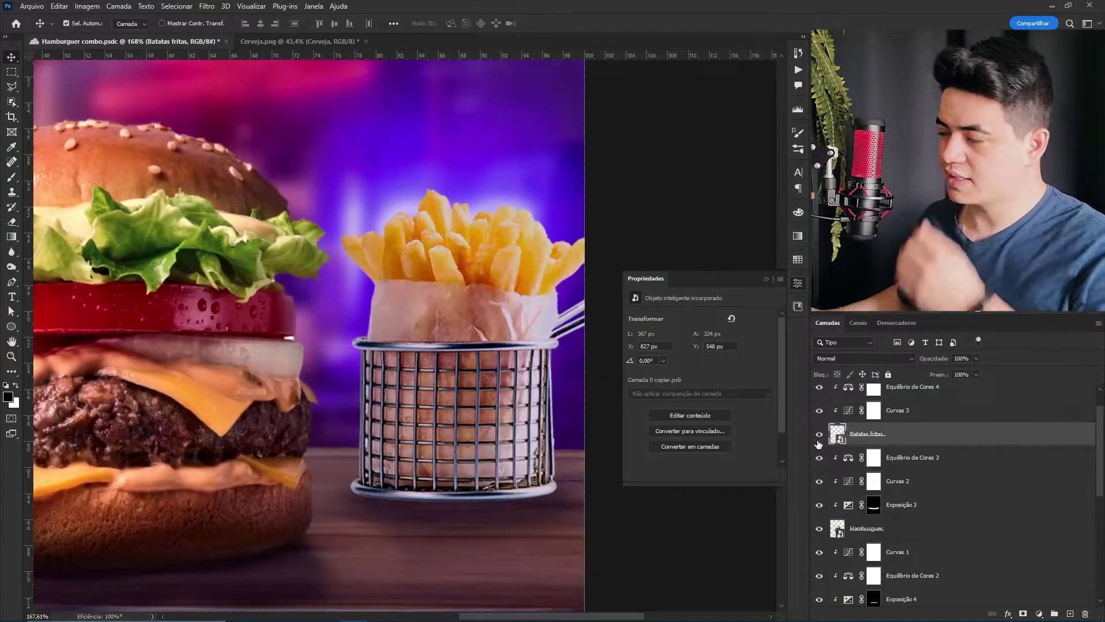
- Darken the fries basket's midtones by lowering the middle point of the Curvas 3 adjustment's RGB curve
left_click(921, 416)
left_click_drag(714, 406, 715, 411)
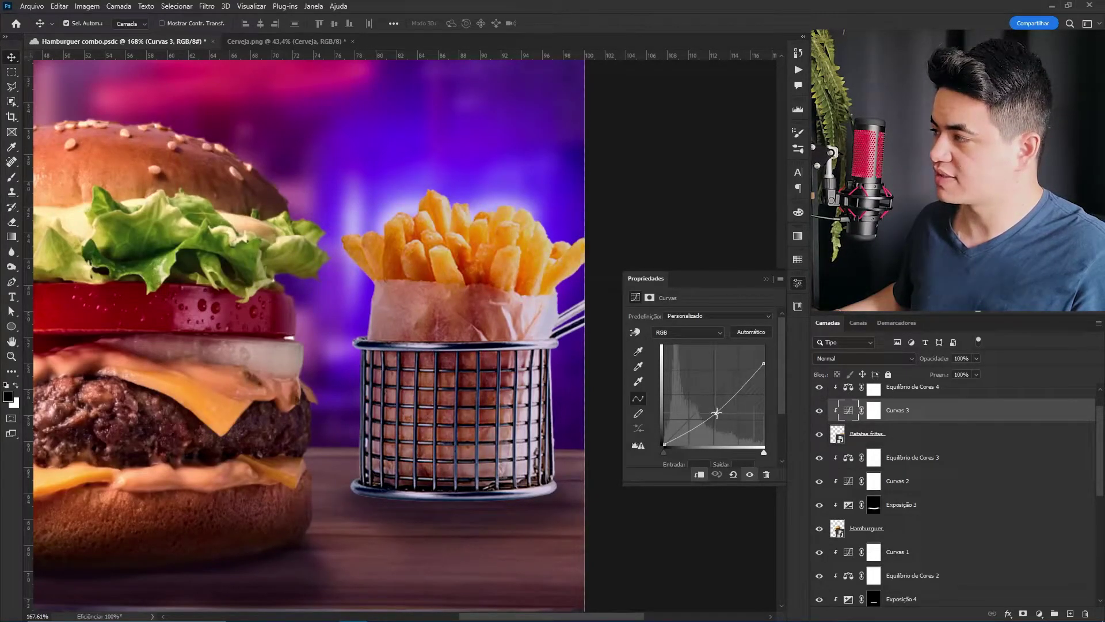
key("space")
left_click_drag(562, 442, 541, 456)
key("ctrl+space")
left_click_drag(441, 462, 476, 461)
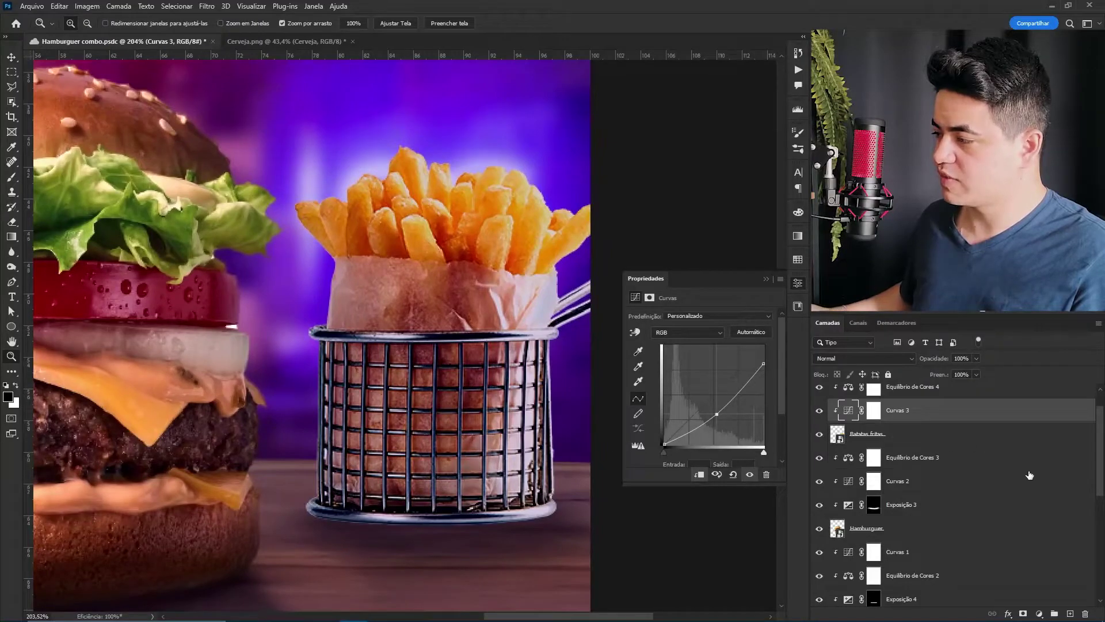
- Add a clipped Exposure adjustment of -1.06 directly above the Batatas fritas layer
left_click(1039, 614)
left_click(931, 445)
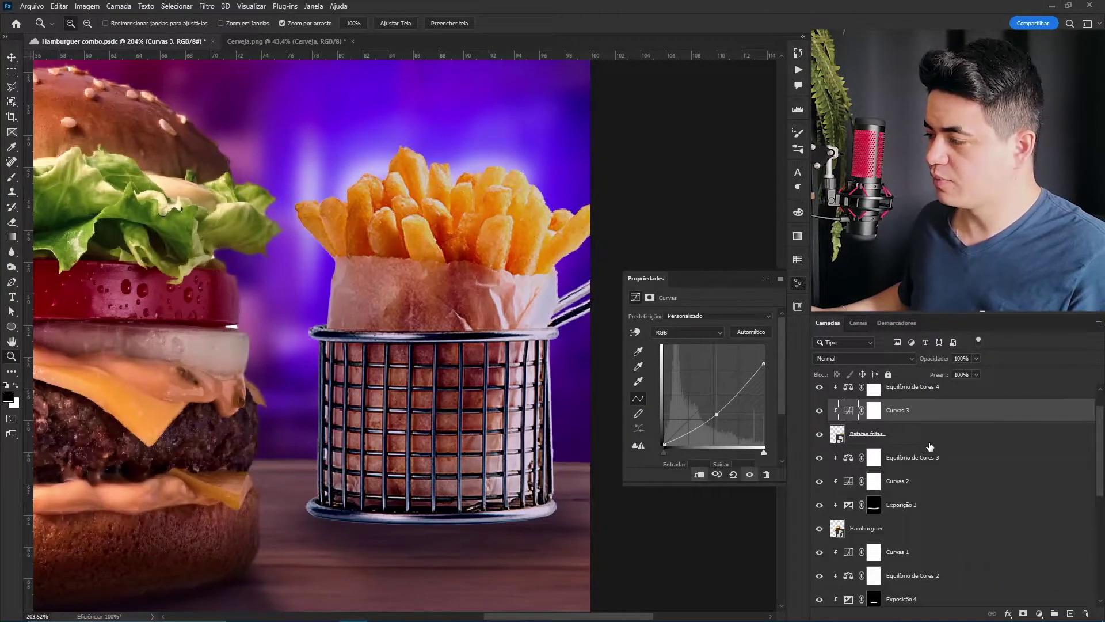
left_click(931, 436)
left_click(1039, 614)
left_click(1036, 477)
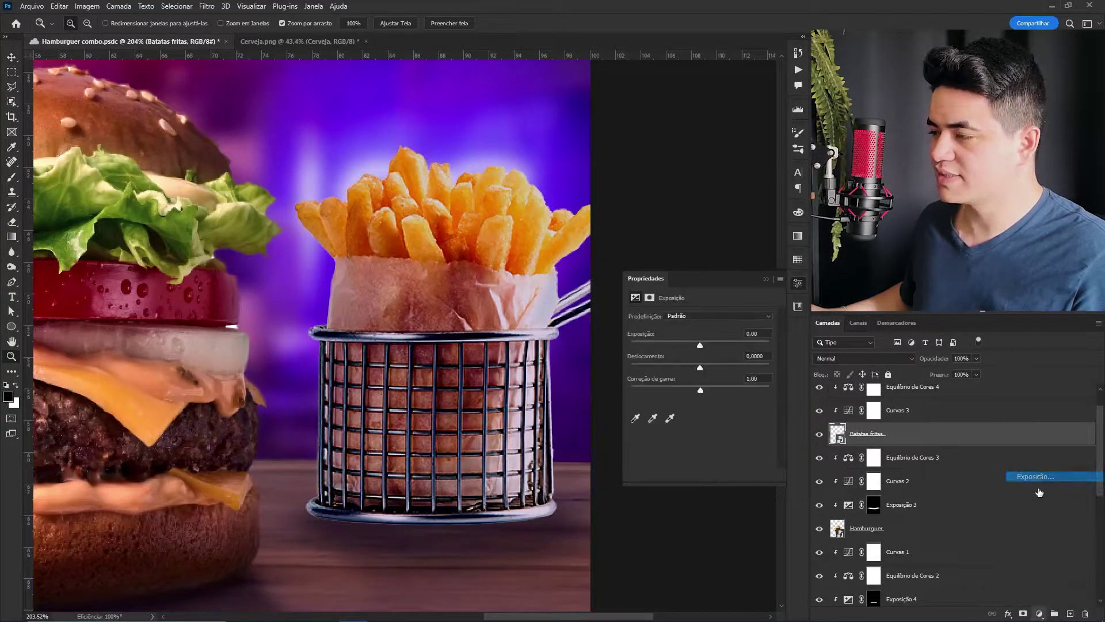
left_click_drag(700, 346, 690, 346)
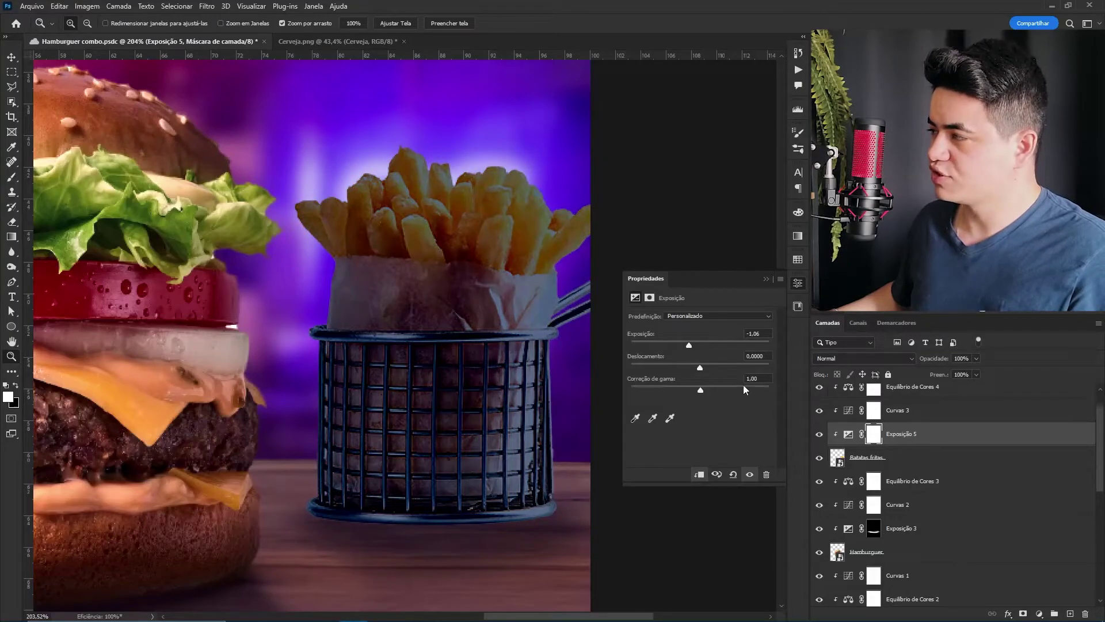
- Invert the Exposição 5 layer mask to hide its darkening from the fries basket
left_click_drag(466, 371, 430, 356)
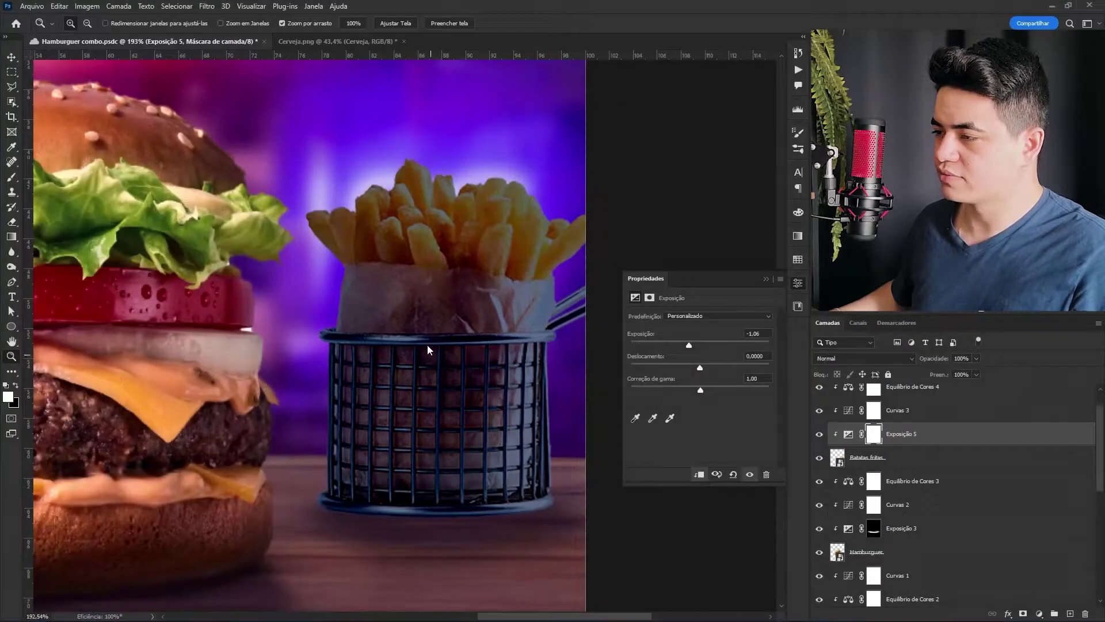
mouse_move(476, 385)
left_mouse_down()
mouse_move(392, 330)
mouse_move(478, 392)
mouse_move(479, 346)
left_mouse_up()
key("Escape")
left_click_drag(510, 422, 511, 415)
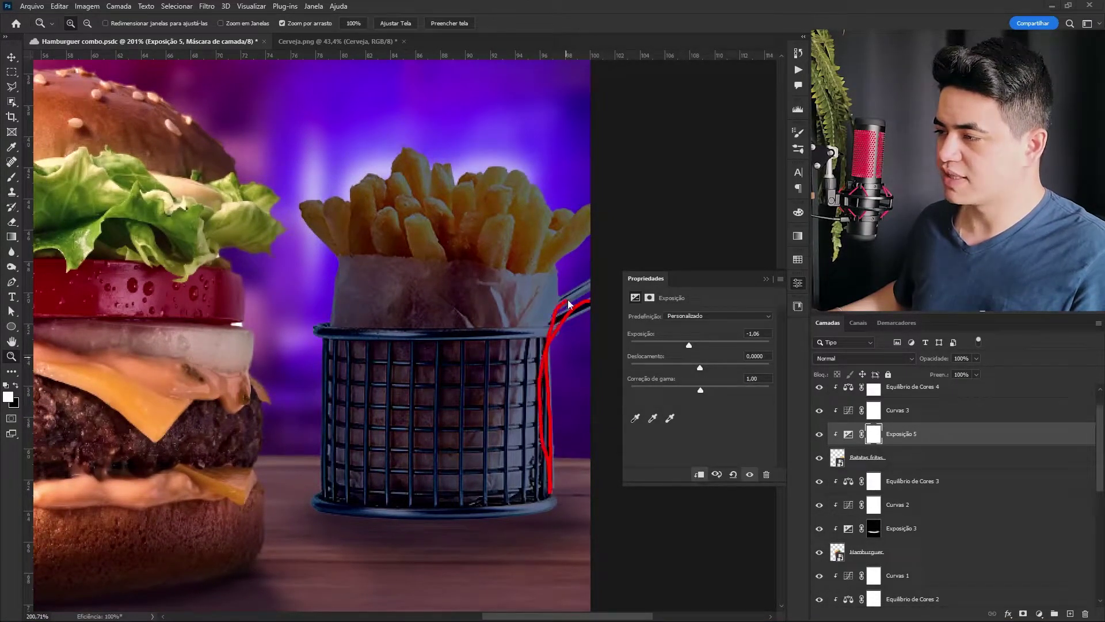
key("Escape")
mouse_move(501, 381)
left_mouse_down()
mouse_move(510, 377)
mouse_move(476, 432)
left_mouse_up()
left_click(872, 439)
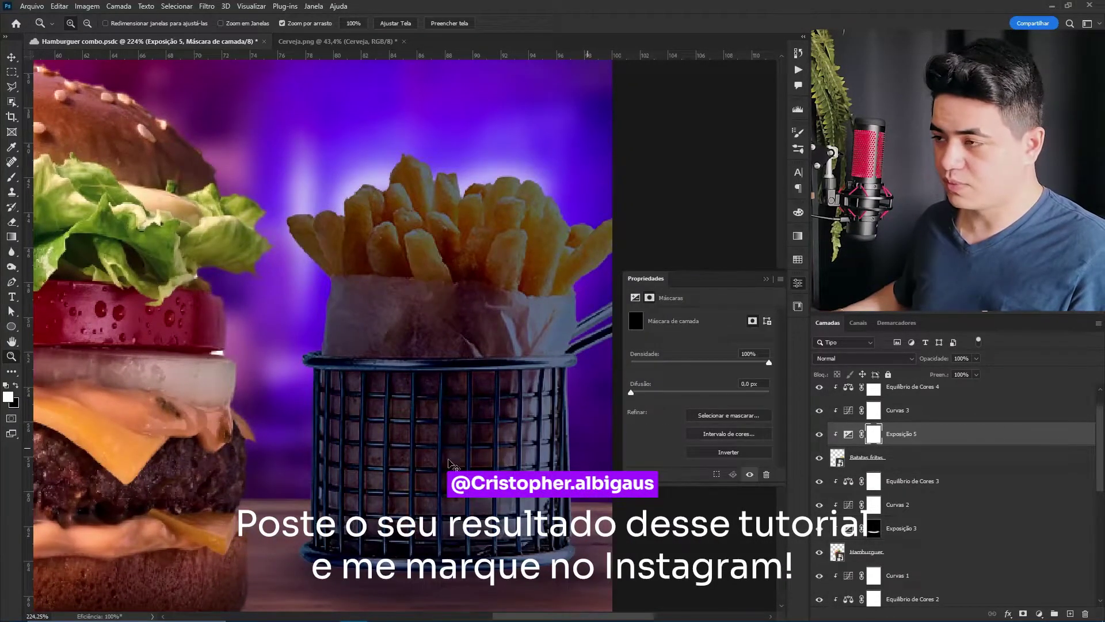
key("ctrl+i")
- Paint white in the Exposição 5 mask with a soft brush to shade the front and base of the fries basket
key("b")
right_click(432, 415)
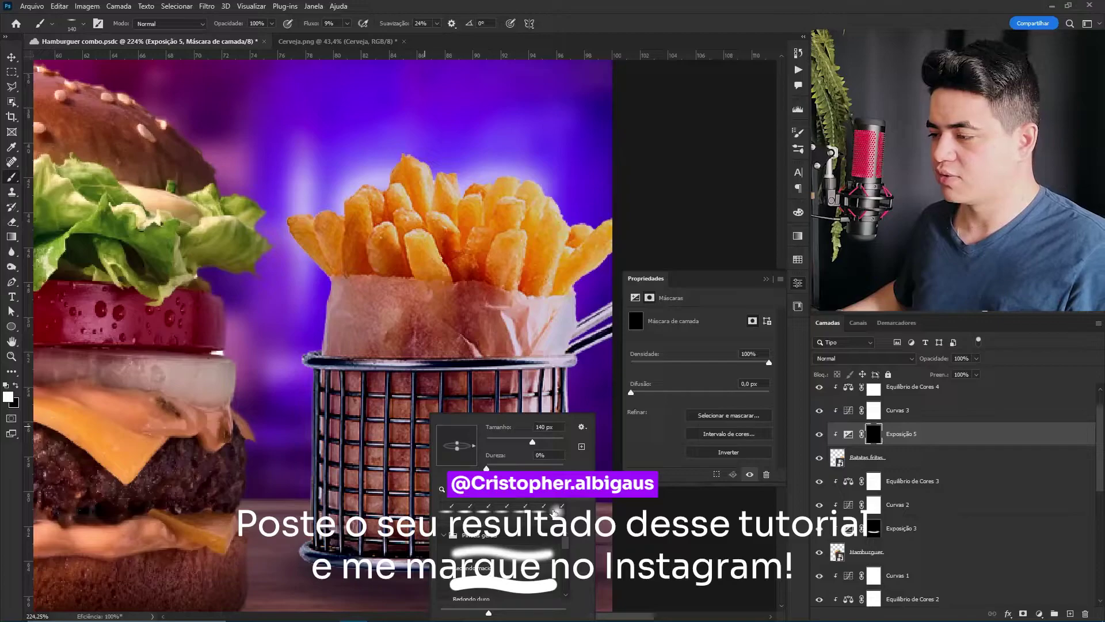
left_click_drag(390, 365, 393, 390)
mouse_move(440, 472)
left_mouse_down()
mouse_move(443, 383)
mouse_move(441, 486)
left_mouse_up()
mouse_move(405, 339)
left_mouse_down()
mouse_move(401, 448)
mouse_move(372, 447)
mouse_move(418, 578)
mouse_move(457, 450)
mouse_move(458, 482)
mouse_move(500, 562)
mouse_move(540, 588)
left_mouse_up()
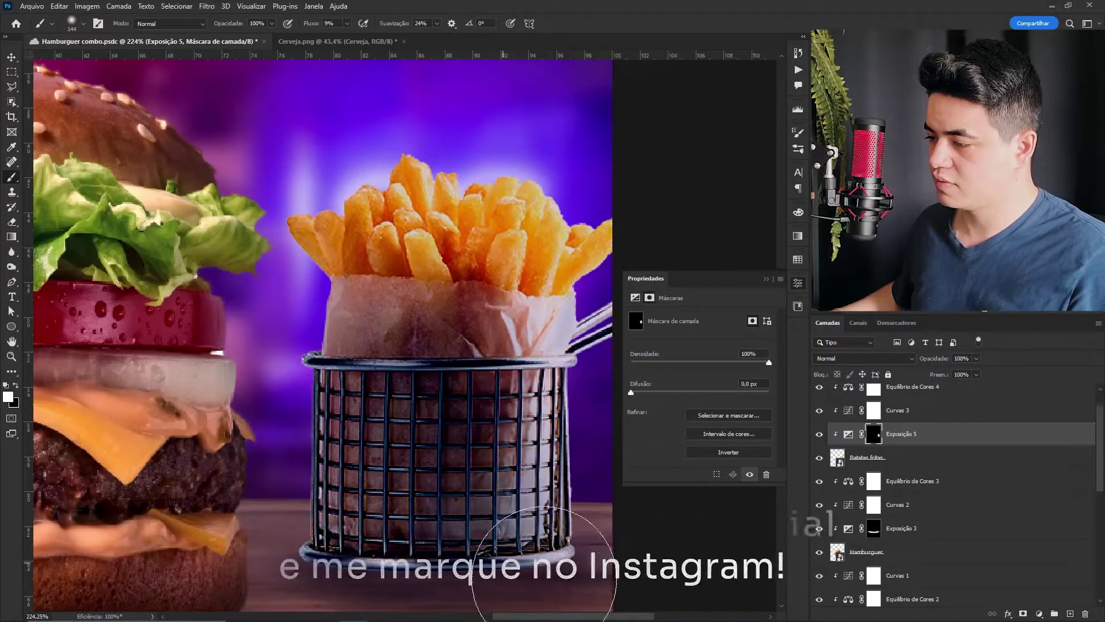
mouse_move(548, 543)
left_mouse_down()
mouse_move(296, 545)
mouse_move(453, 512)
left_mouse_up()
right_click(453, 511, "alt")
left_click_drag(519, 556, 487, 510)
left_click_drag(416, 463, 669, 268)
- Deepen the contact shadow under the fries basket by painting white in the Exposição 4 mask with a soft 60 px brush
left_click(230, 442, "ctrl")
left_click_drag(506, 365, 393, 431)
right_click(429, 368, "alt")
right_click(423, 366)
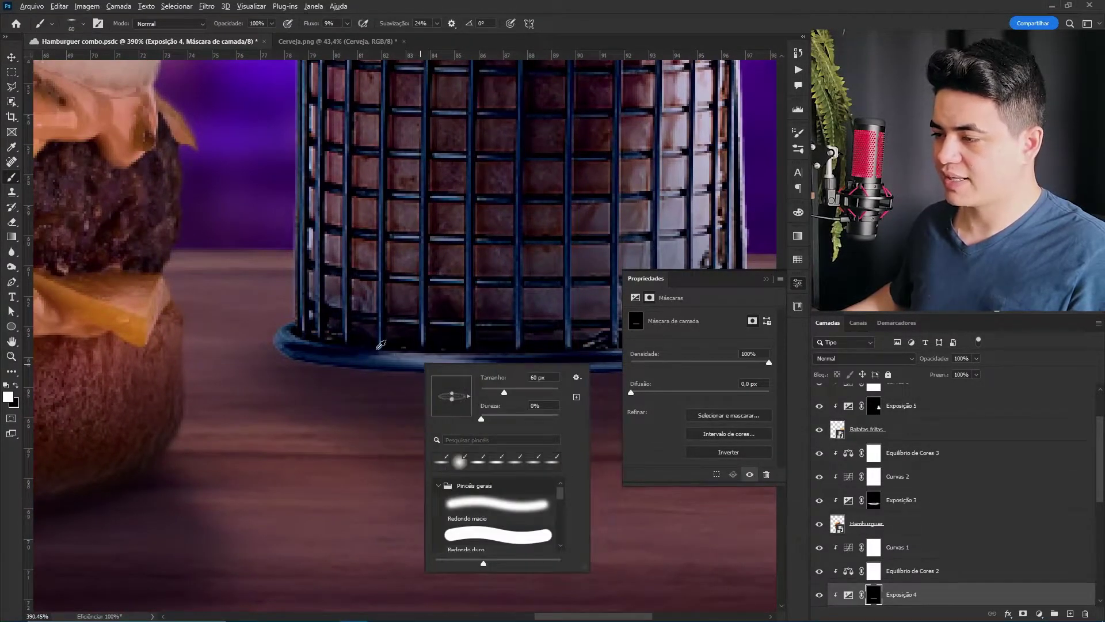
right_click(305, 355, "alt")
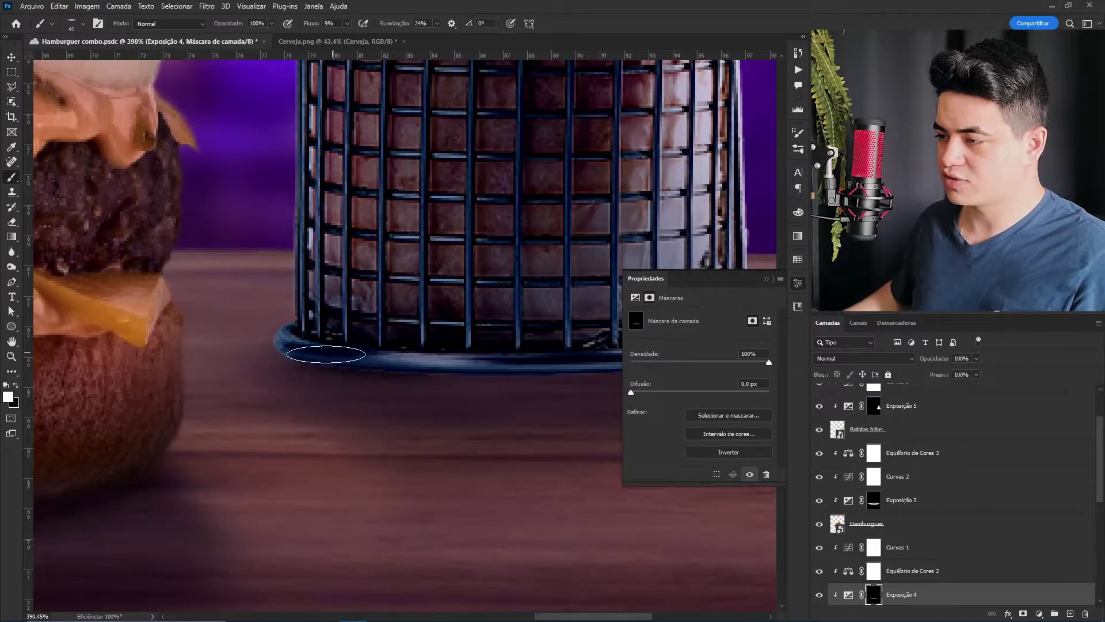
key("z")
mouse_move(470, 378)
left_mouse_down()
mouse_move(355, 395)
mouse_move(479, 400)
mouse_move(407, 394)
left_mouse_up()
left_click(406, 438, "ctrl")
left_click_drag(406, 438, 471, 332)
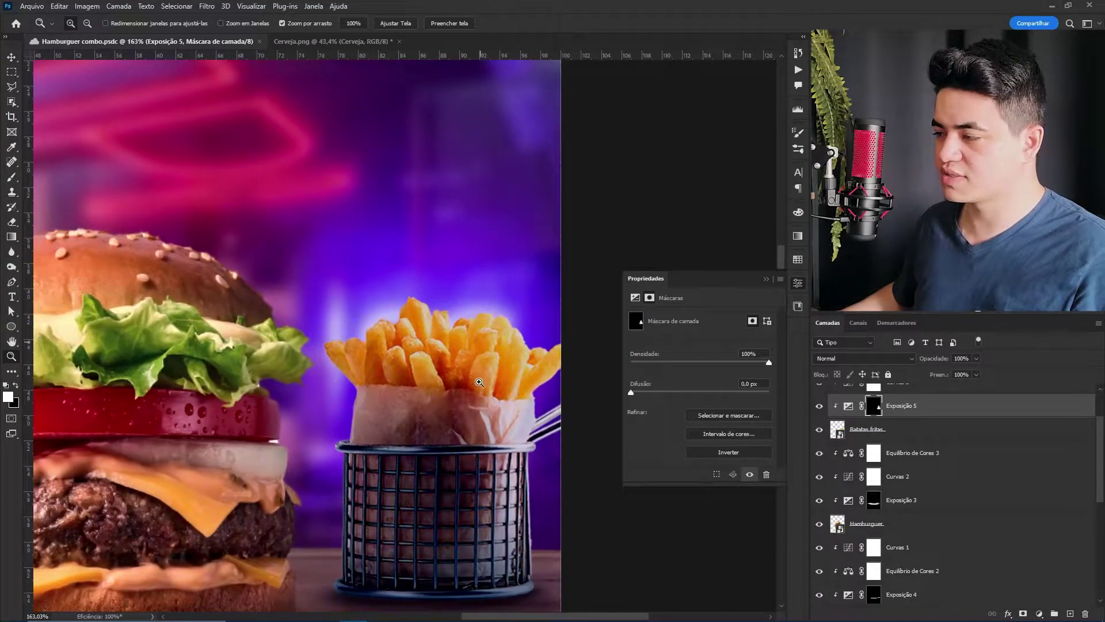
- Paint white in the Exposição 1 mask to darken the wooden table directly beneath the beer bottle
left_click_drag(402, 418, 800, 450)
left_click_drag(178, 397, 439, 397)
key("v")
left_click(435, 398)
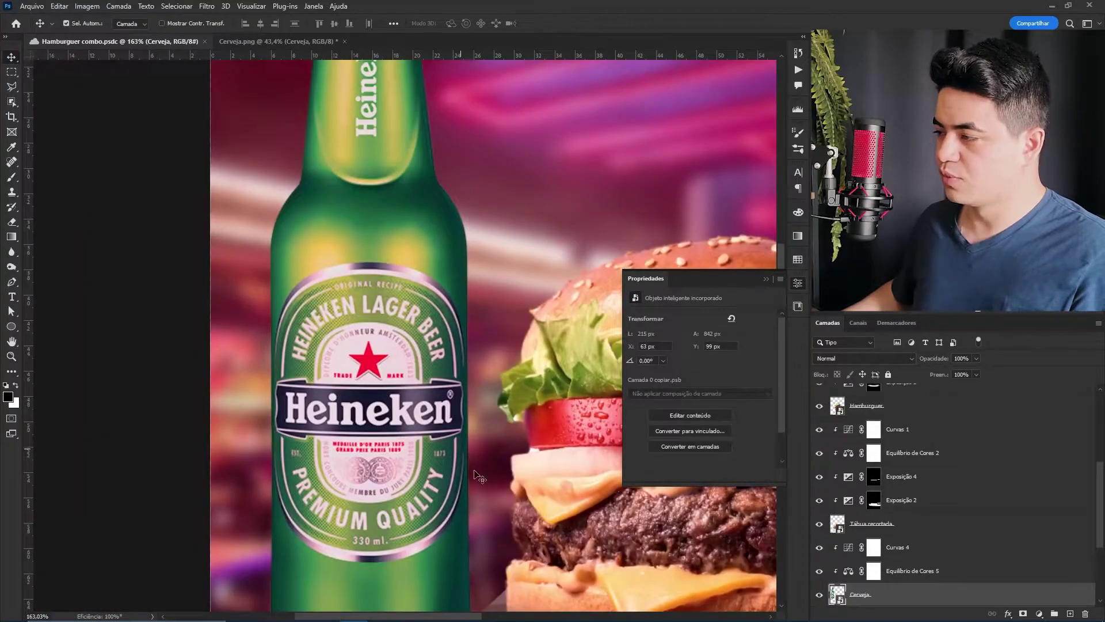
left_click_drag(430, 467, 443, 353)
left_click_drag(479, 395, 437, 396)
left_click_drag(419, 444, 415, 399)
left_click_drag(383, 468, 420, 459)
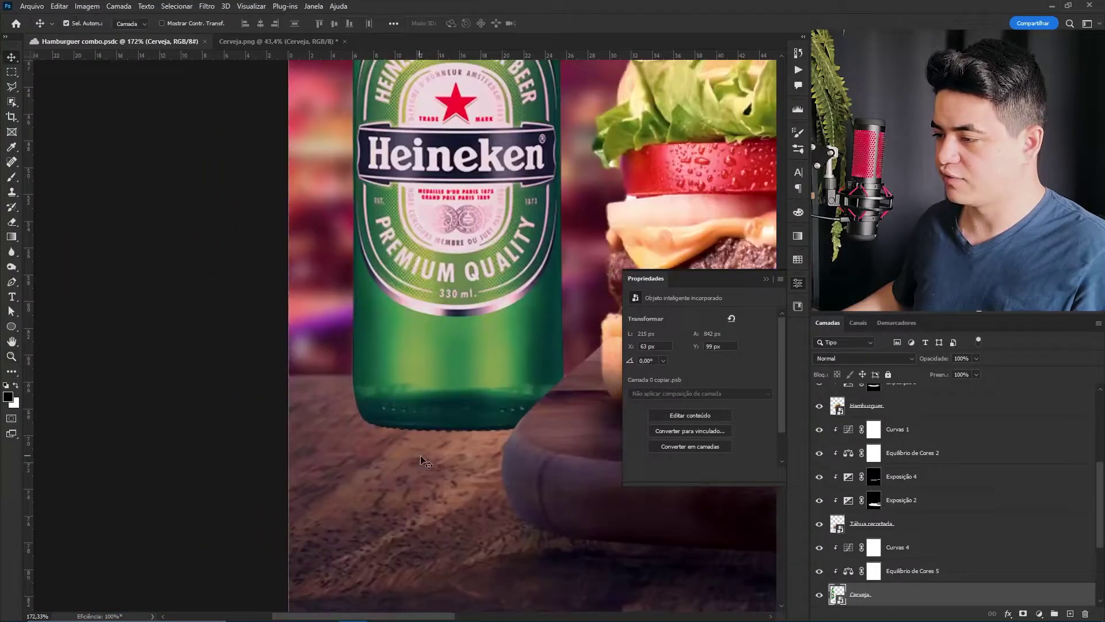
scroll(1101, 502, "down", 5)
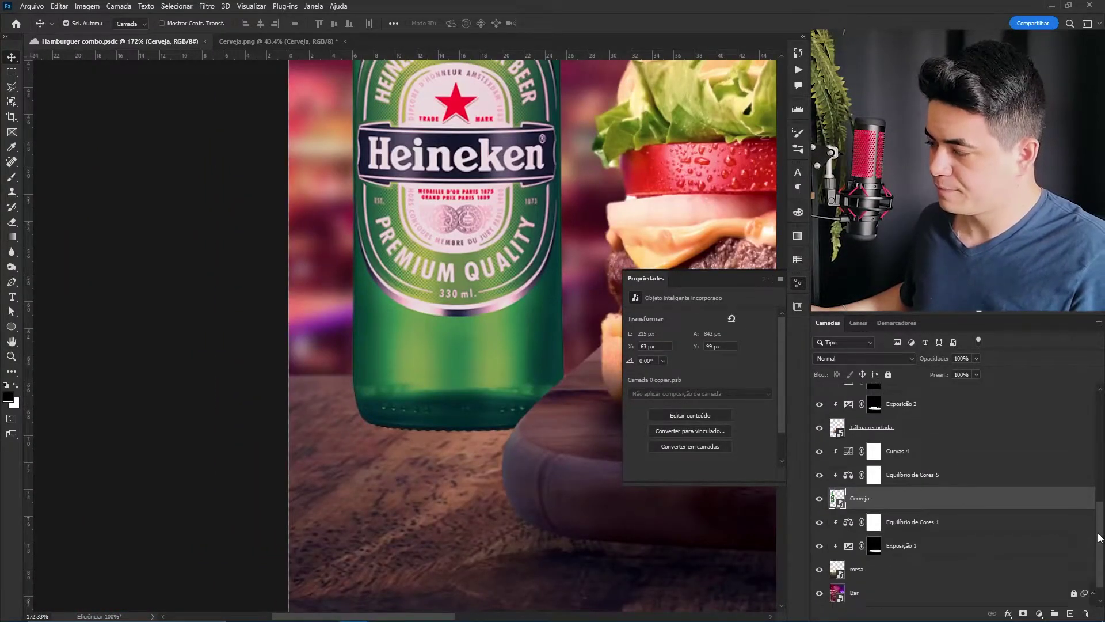
left_click(916, 515)
key("b")
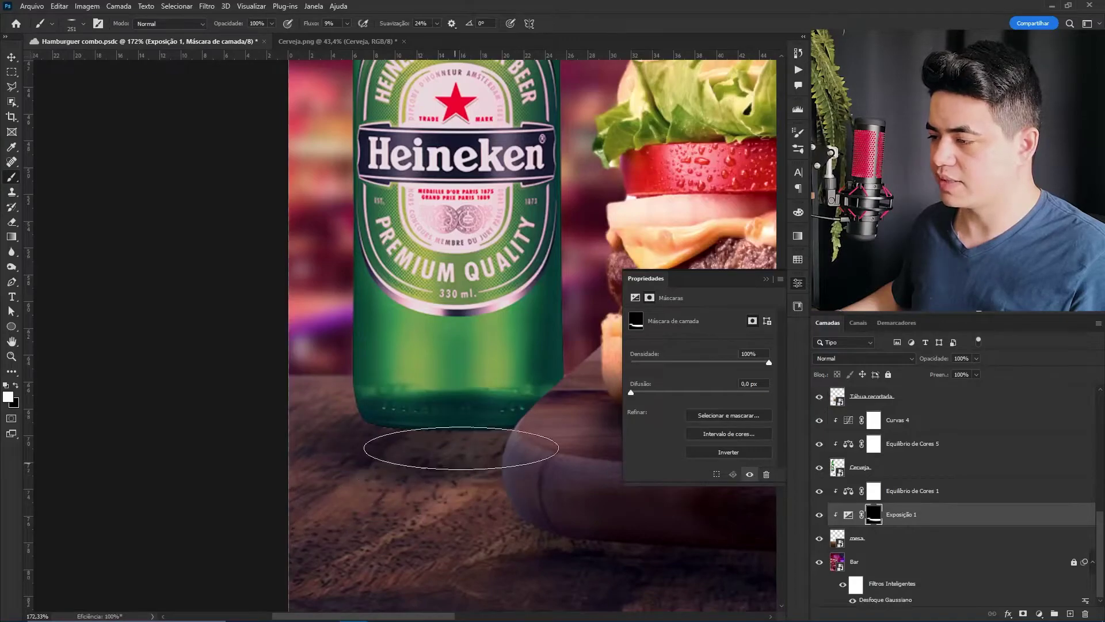
key("x")
key("x")
left_click_drag(473, 393, 331, 405)
key("z")
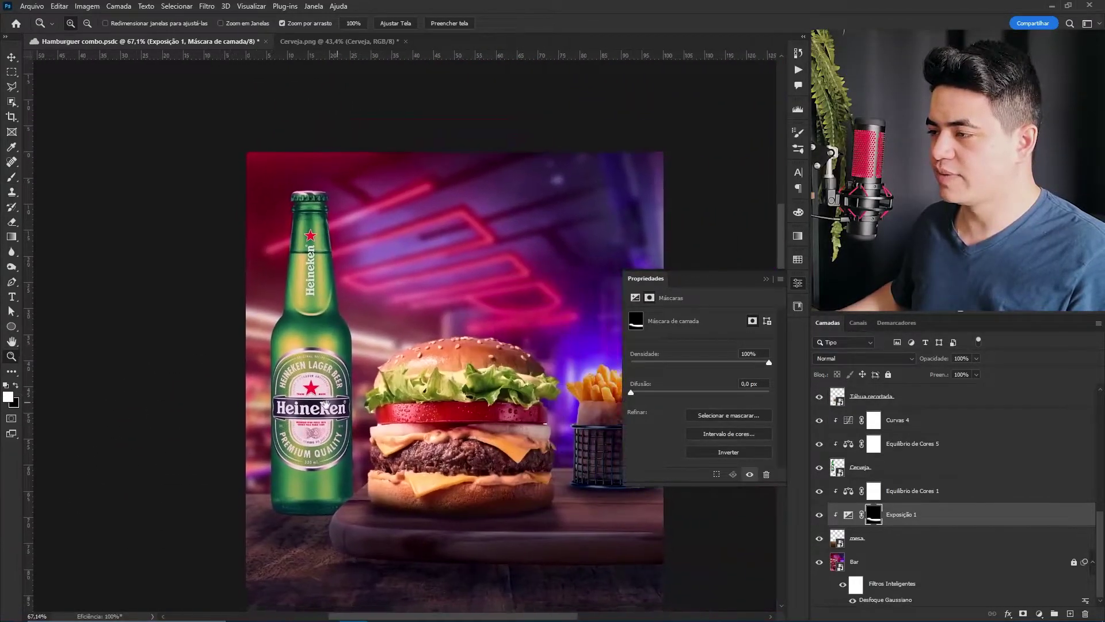
- Add a clipped Exposure adjustment of -2.56 above the Cerveja layer and invert its mask
scroll(283, 311, "up", 2)
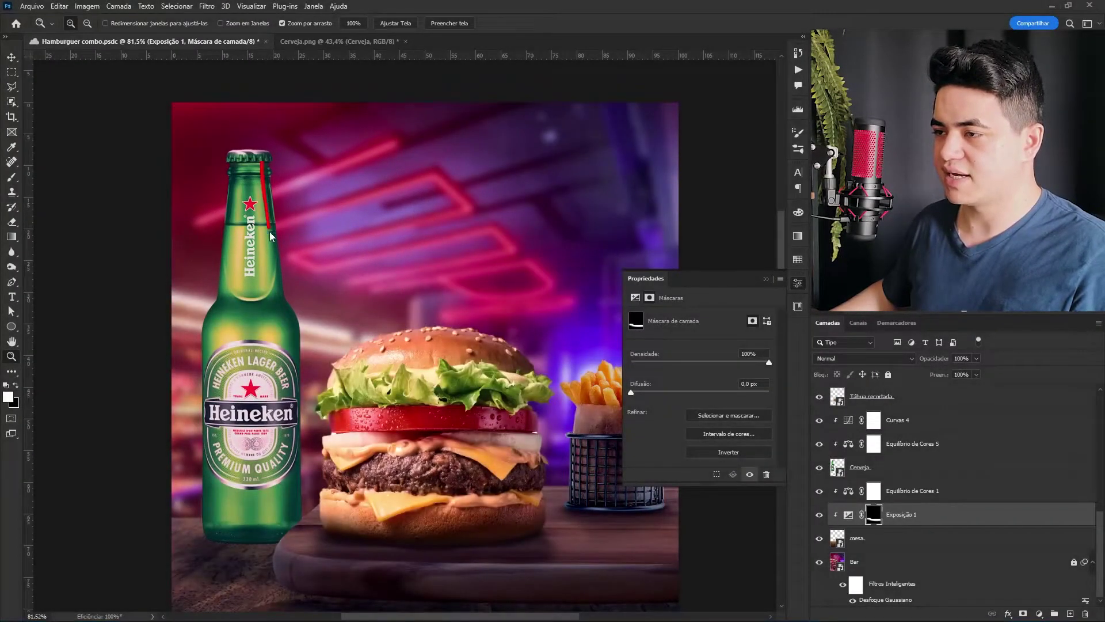
left_click_drag(283, 297, 380, 212)
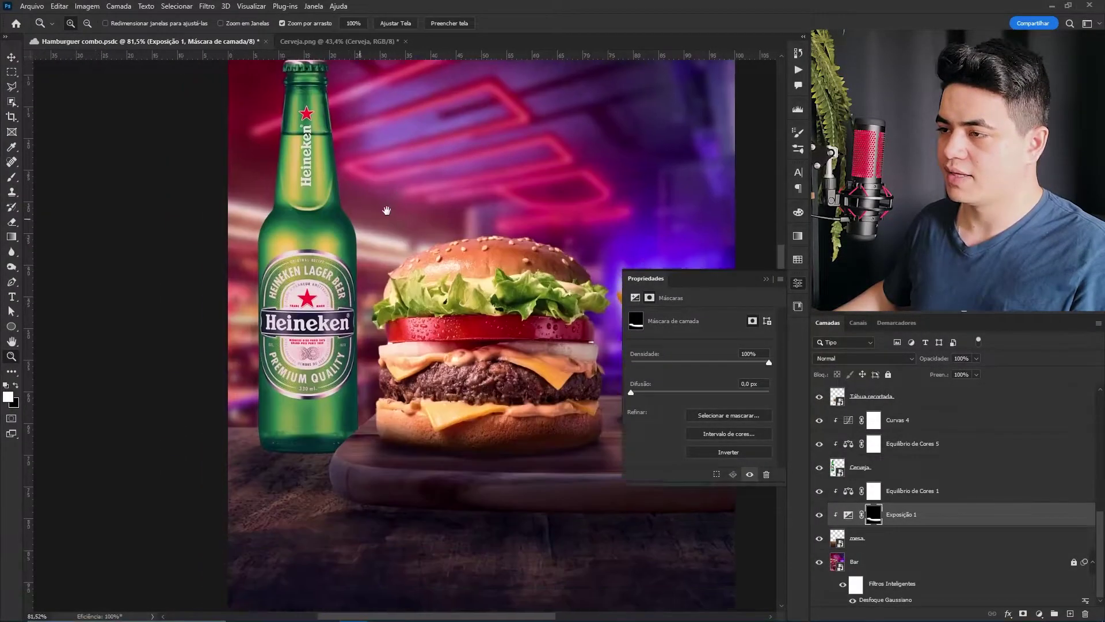
left_click_drag(304, 334, 357, 339)
left_click_drag(421, 299, 395, 156)
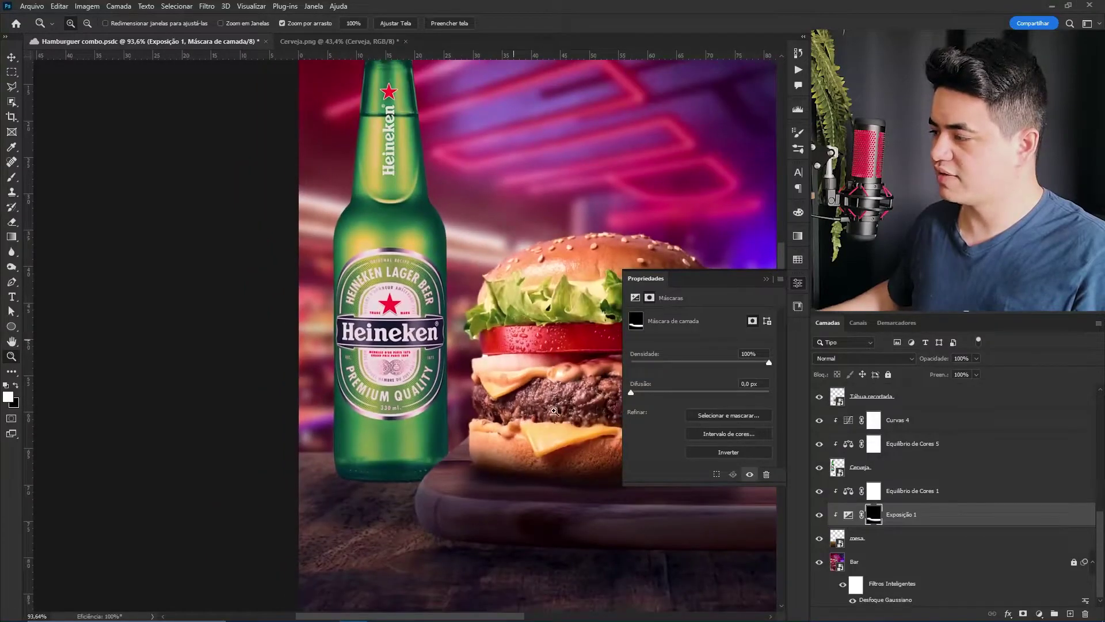
key("v")
left_click(420, 344)
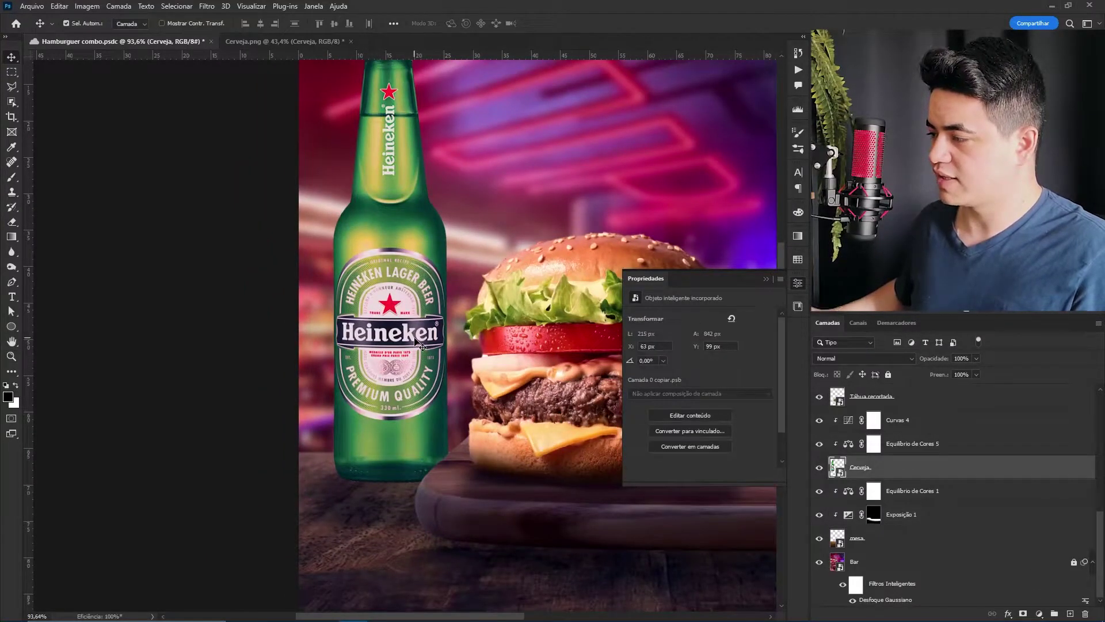
left_click(1039, 614)
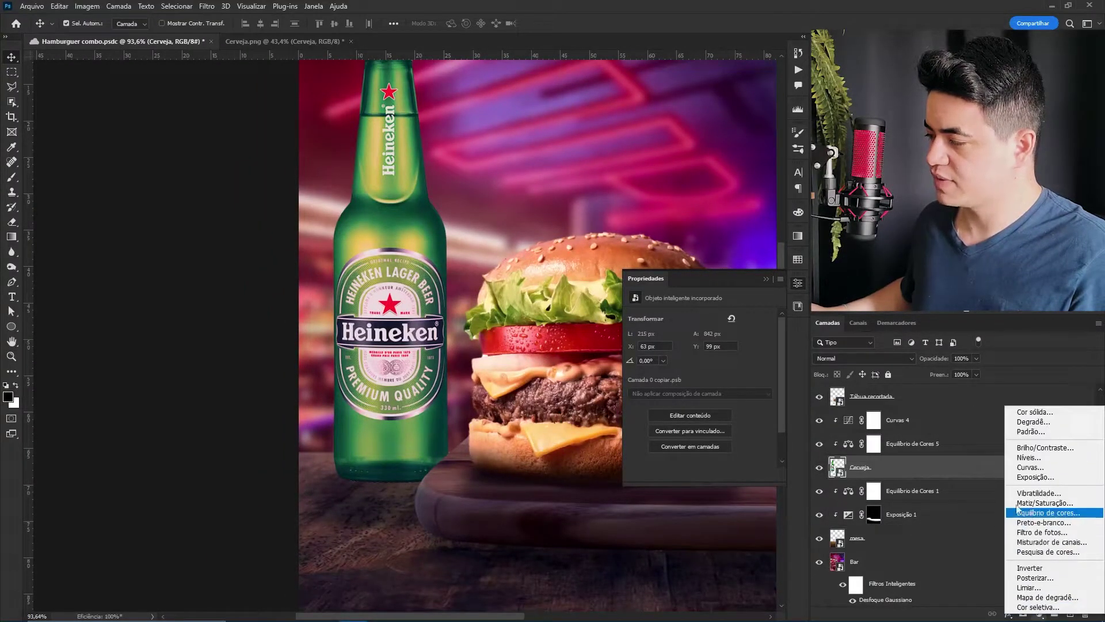
left_click(1039, 477)
left_click_drag(704, 344, 677, 344)
key("ctrl+i")
- Paint white in the Exposição 6 mask with a soft brush to shade the beer bottle's neck, left side and base
key("b")
right_click(326, 347)
left_click(399, 495)
left_click_drag(366, 245, 343, 246)
left_click_drag(341, 150, 347, 208)
mouse_move(363, 134)
left_mouse_down()
mouse_move(343, 322)
mouse_move(353, 369)
left_mouse_up()
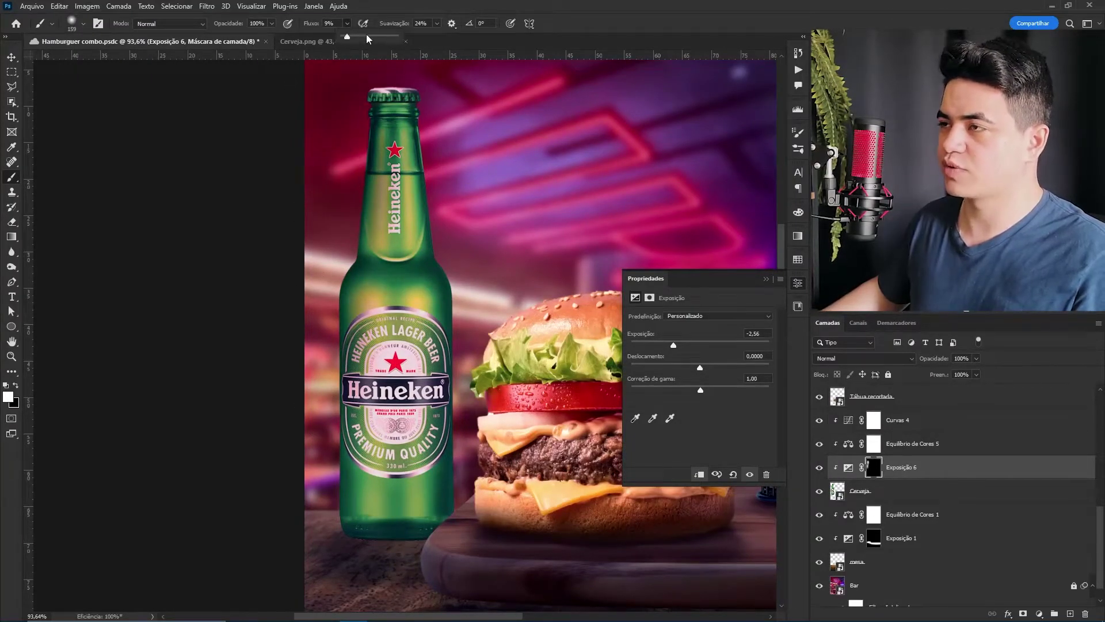
left_click_drag(375, 249, 373, 249)
mouse_move(323, 325)
left_mouse_down()
mouse_move(356, 520)
mouse_move(337, 547)
left_mouse_up()
mouse_move(370, 99)
left_mouse_down()
mouse_move(330, 518)
mouse_move(391, 523)
left_mouse_up()
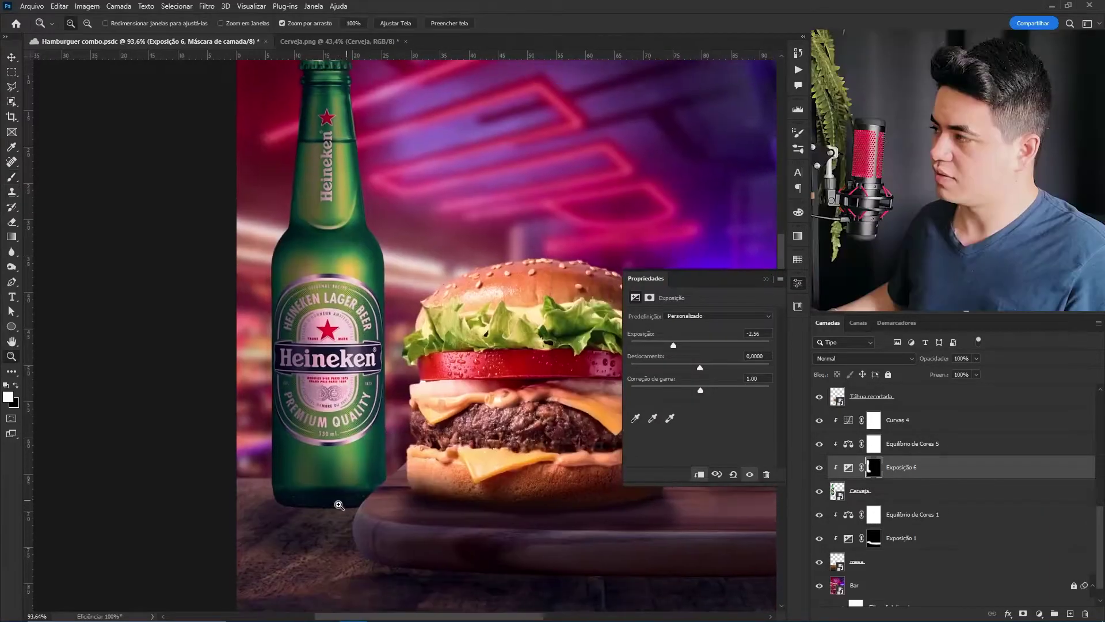
- Select the Cerveja layer and compare the curvature of the bottle's base with the burger's base
scroll(338, 505, "up", 4)
left_click_drag(336, 481, 372, 537)
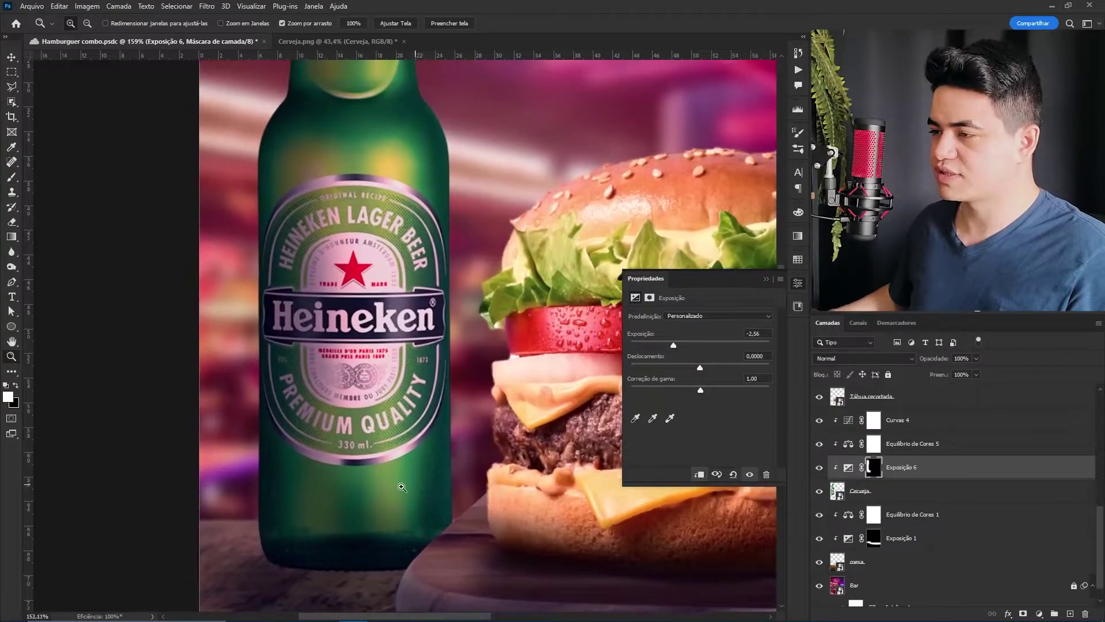
scroll(407, 487, "down", 3)
scroll(328, 501, "up", 5)
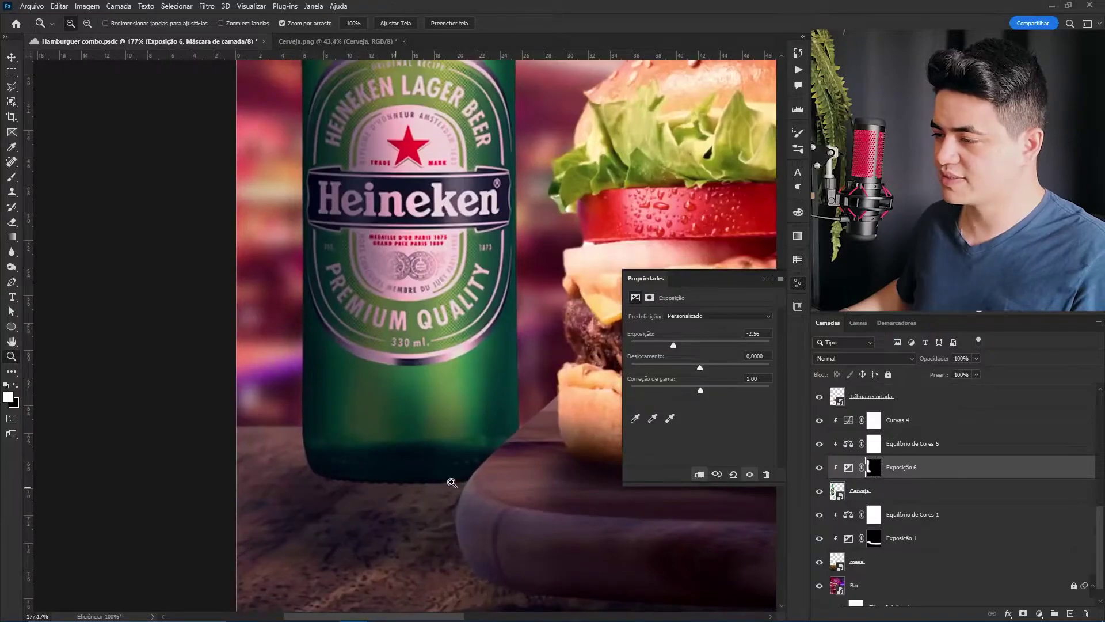
key("v")
left_click(917, 502)
key("z")
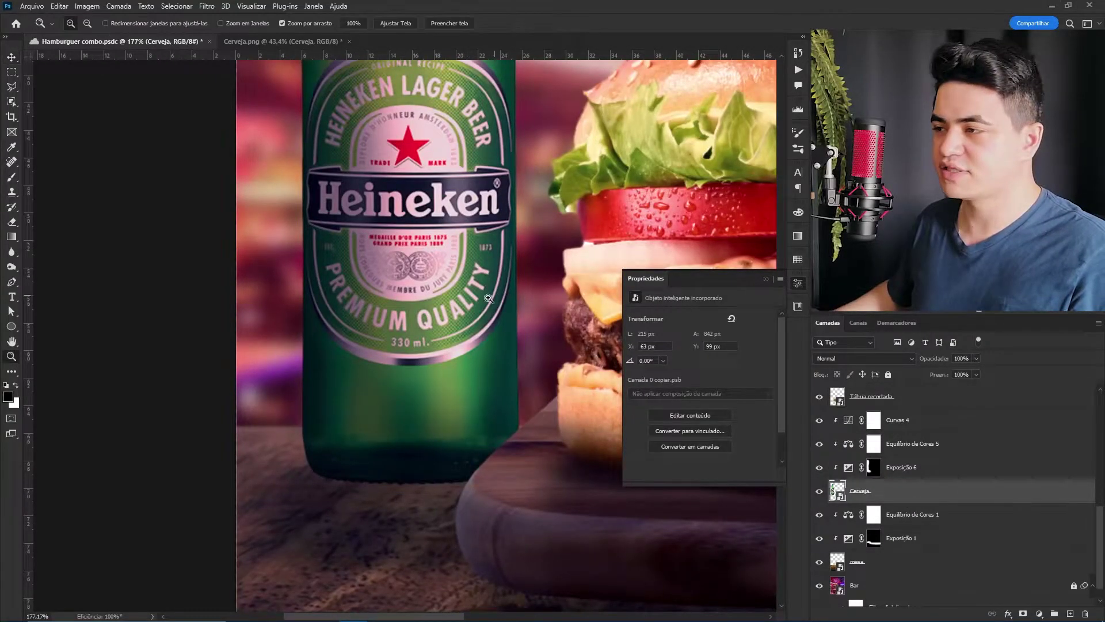
scroll(429, 472, "down", 3)
mouse_move(459, 367)
left_mouse_down()
mouse_move(458, 418)
mouse_move(489, 431)
left_mouse_up()
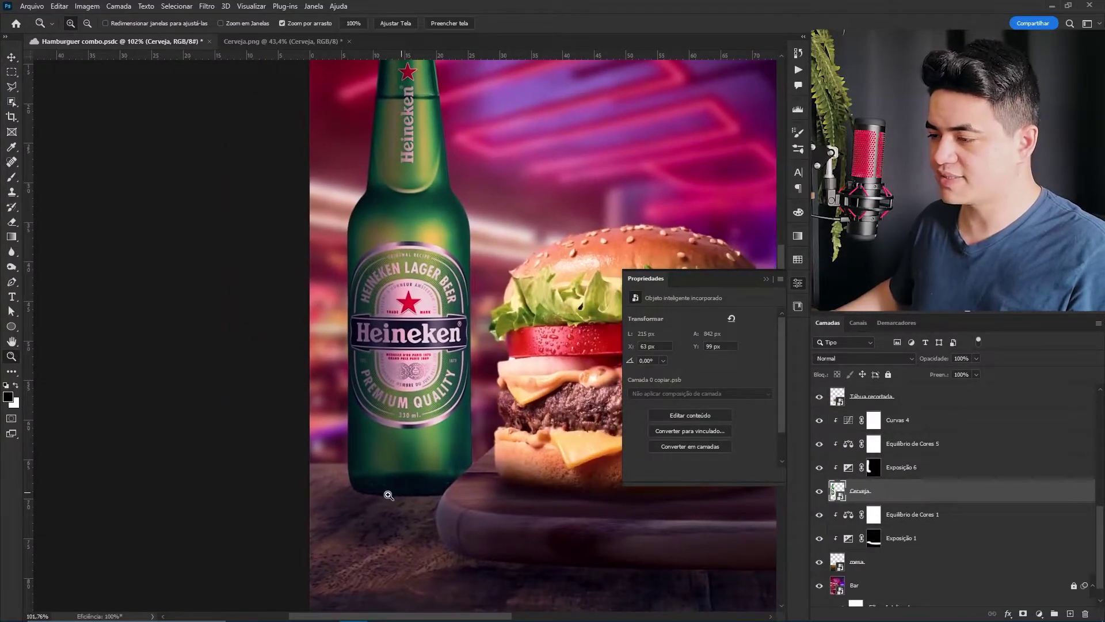
left_click_drag(392, 493, 419, 503)
left_click_drag(328, 483, 350, 494)
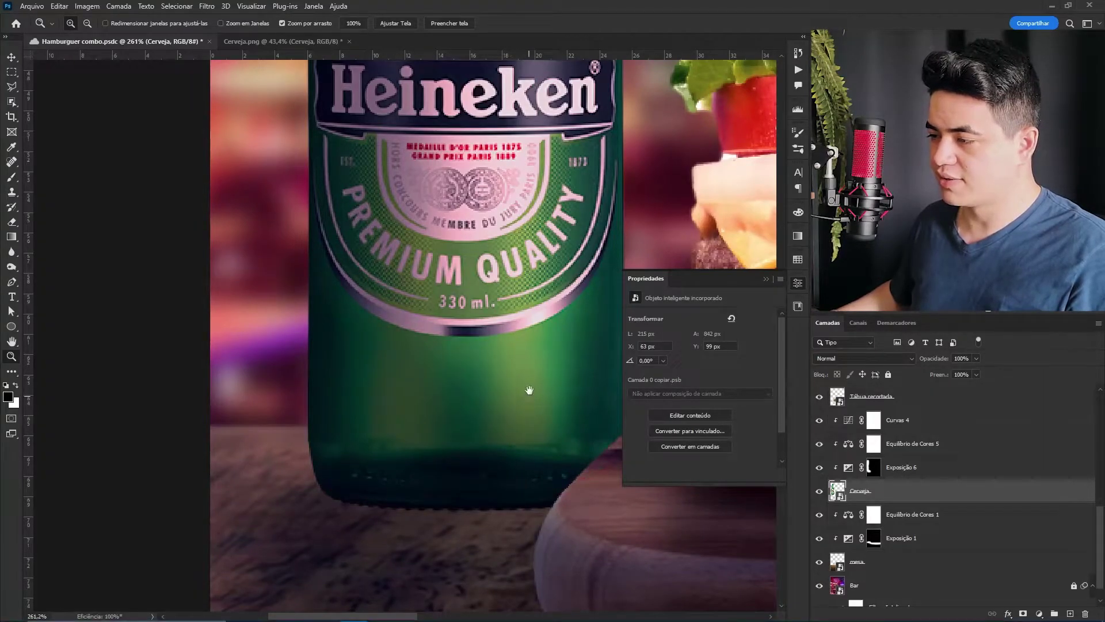
scroll(528, 390, "down", 6)
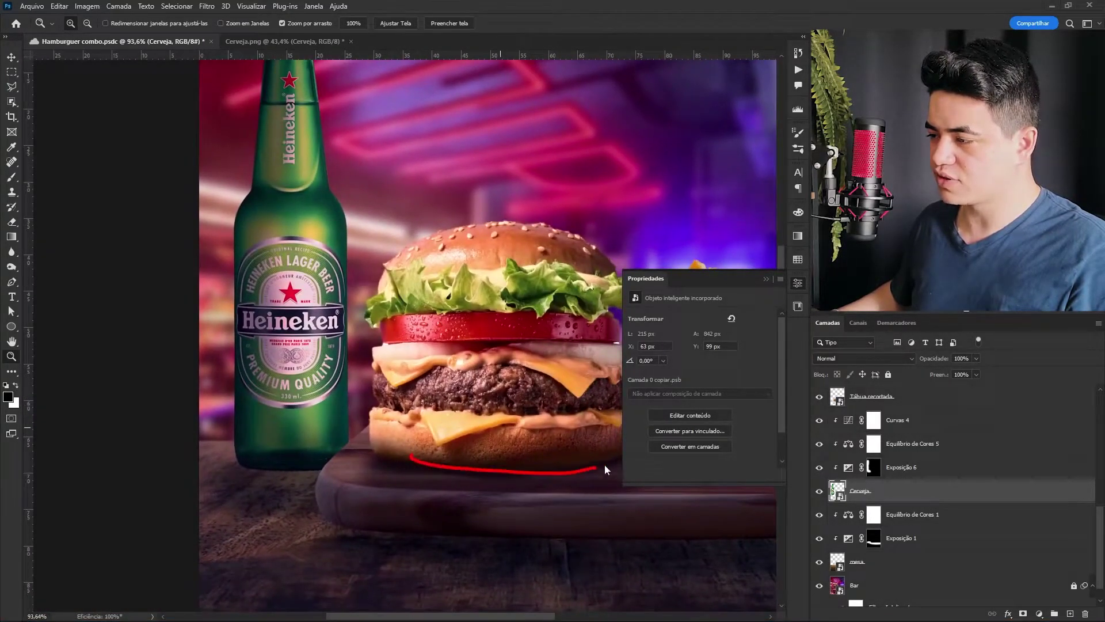
scroll(345, 365, "down", 4)
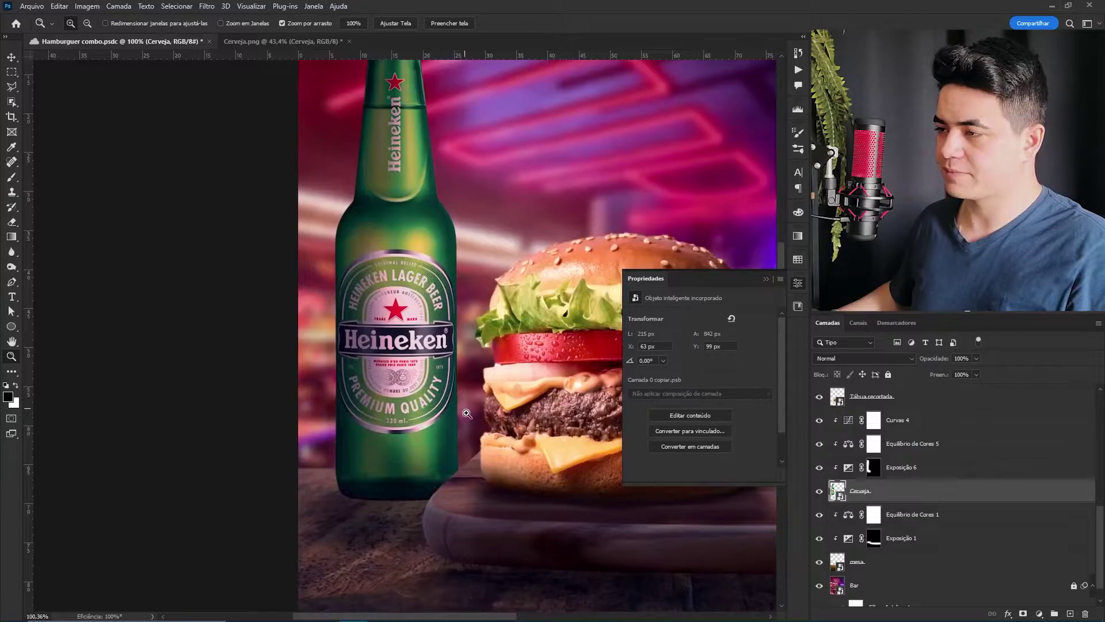
scroll(390, 445, "up", 1)
- Try to warp the bottom edge of the beer bottle slightly downward into a rounder curve
key("ctrl+t")
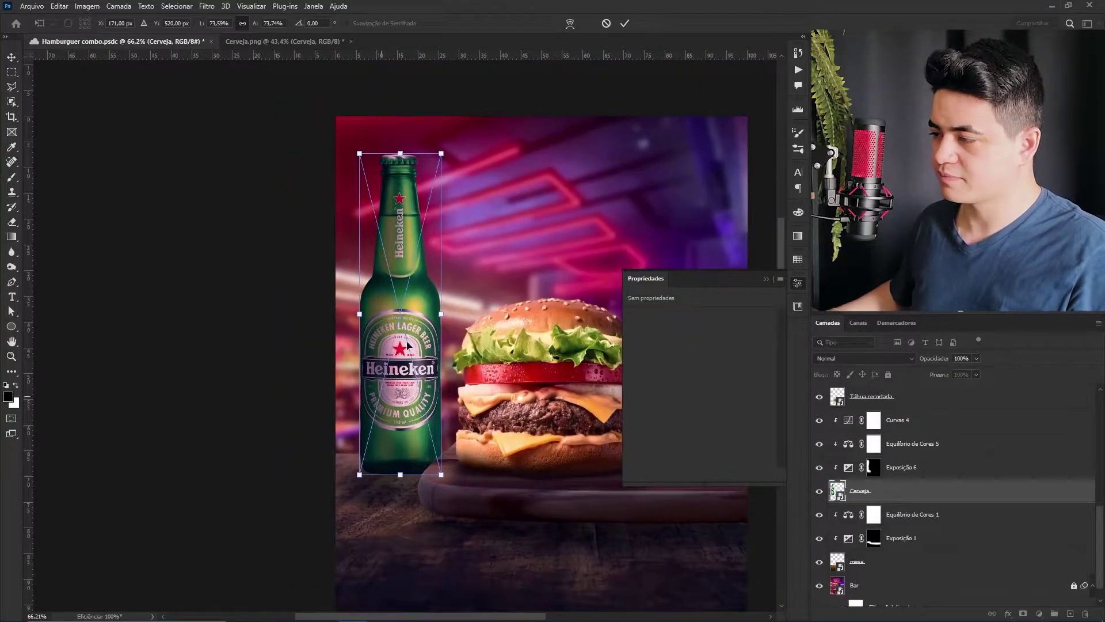
right_click(407, 394)
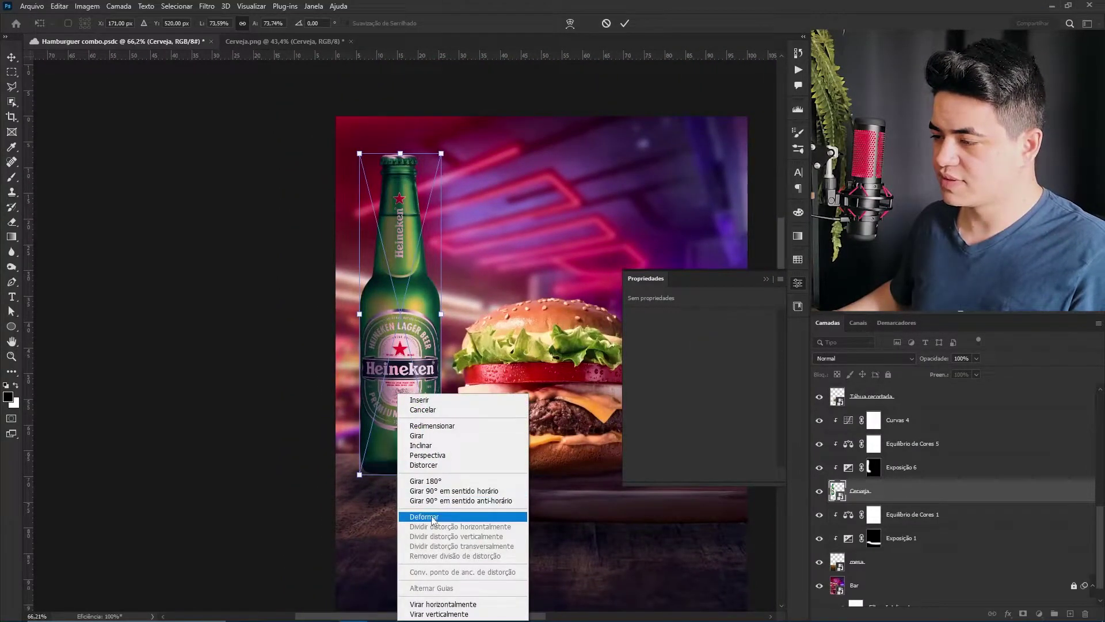
left_click(438, 516)
left_click_drag(404, 476, 402, 484)
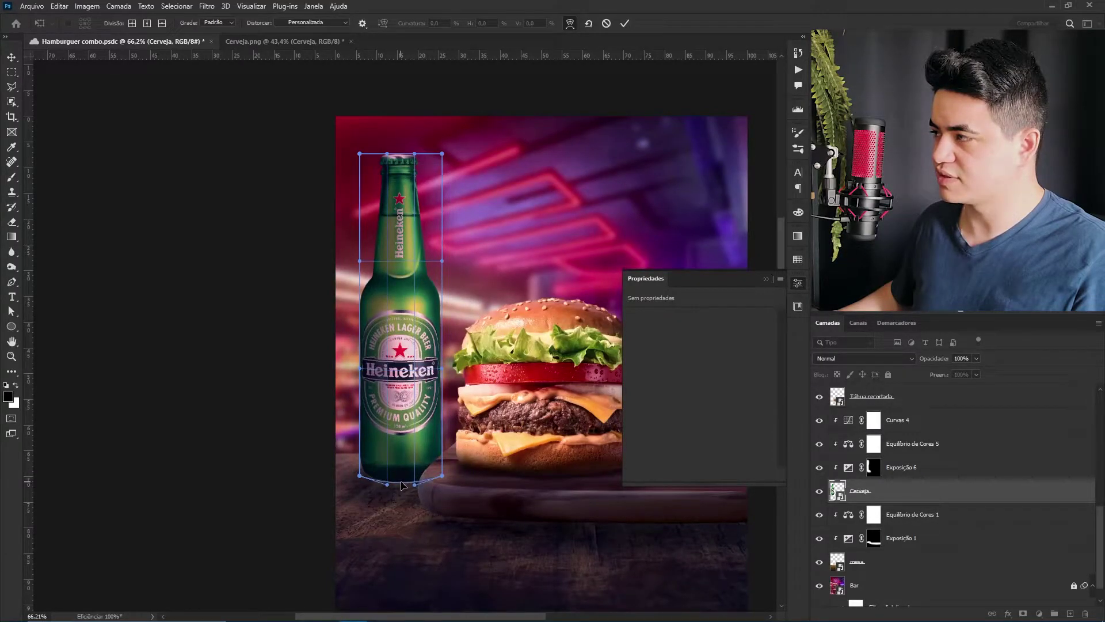
key("Return")
key("z")
left_click_drag(403, 461, 424, 438)
left_click_drag(342, 460, 344, 459)
left_click_drag(512, 262, 344, 458)
- Restart the beer bottle's transform from its previous shape and warp the middle of its bottom edge slightly downward into a gentle curve
key("ctrl+t")
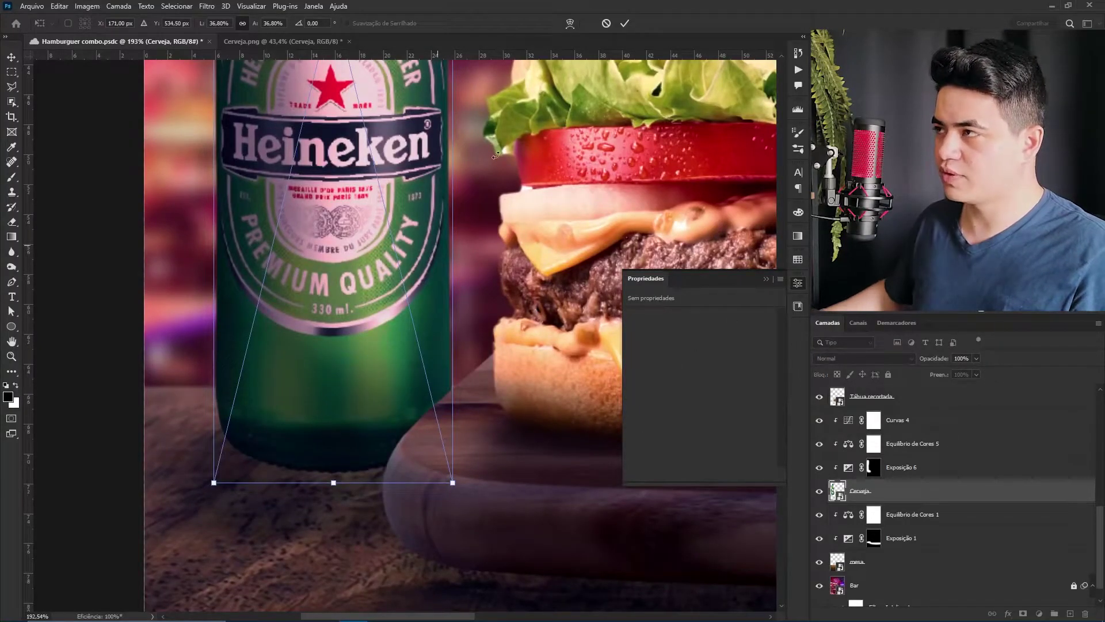
left_click(607, 23)
key("ctrl+t")
right_click(343, 410)
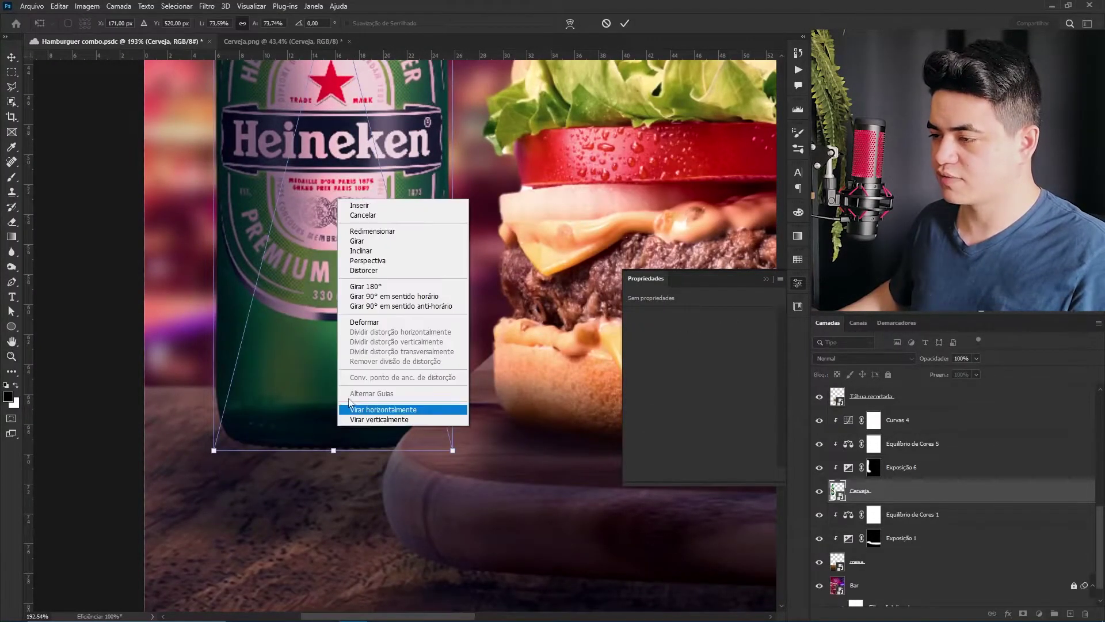
left_click(368, 321)
left_click_drag(332, 450, 331, 455)
left_click(625, 24)
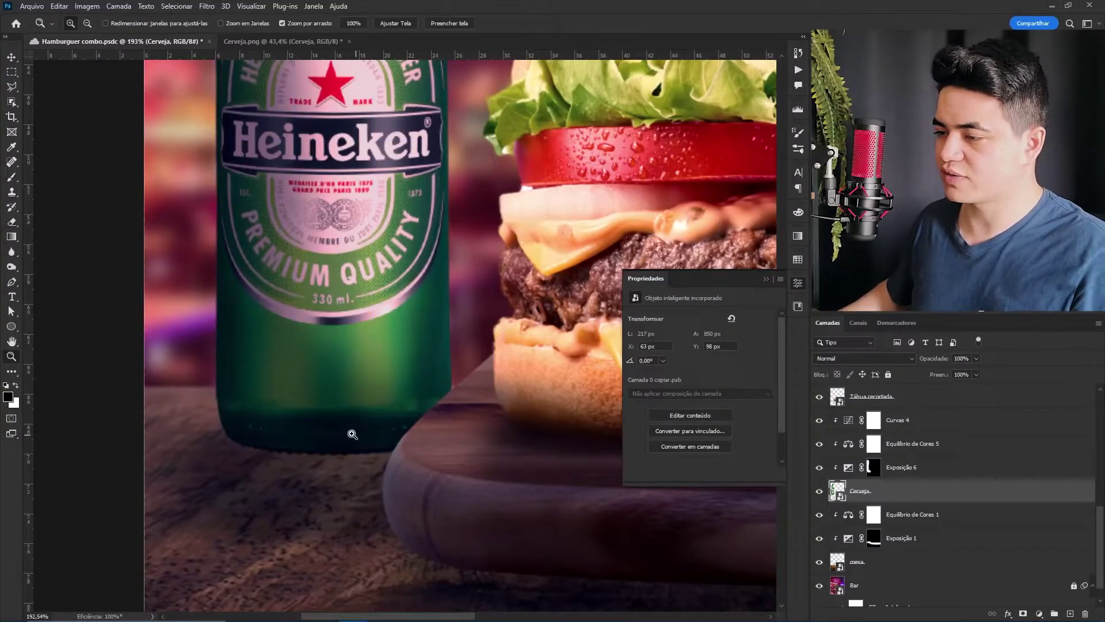
- Add a clipped Exposure adjustment of -2.61 above Exposição 1 and invert its mask
scroll(346, 441, "up", 2)
left_click(927, 537)
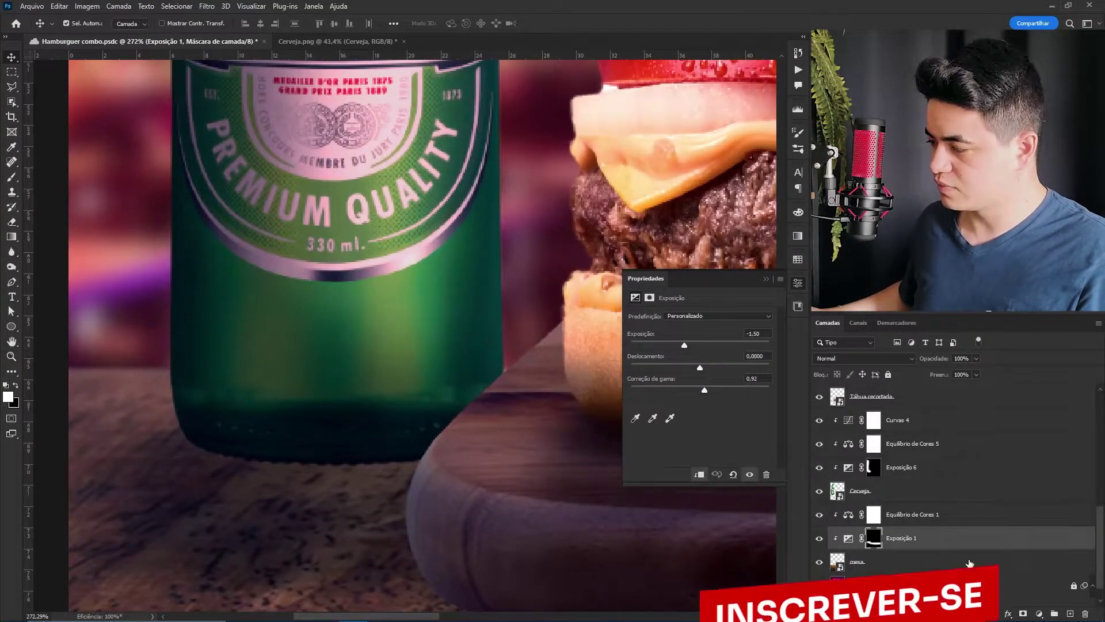
left_click(1039, 613)
left_click(1037, 478)
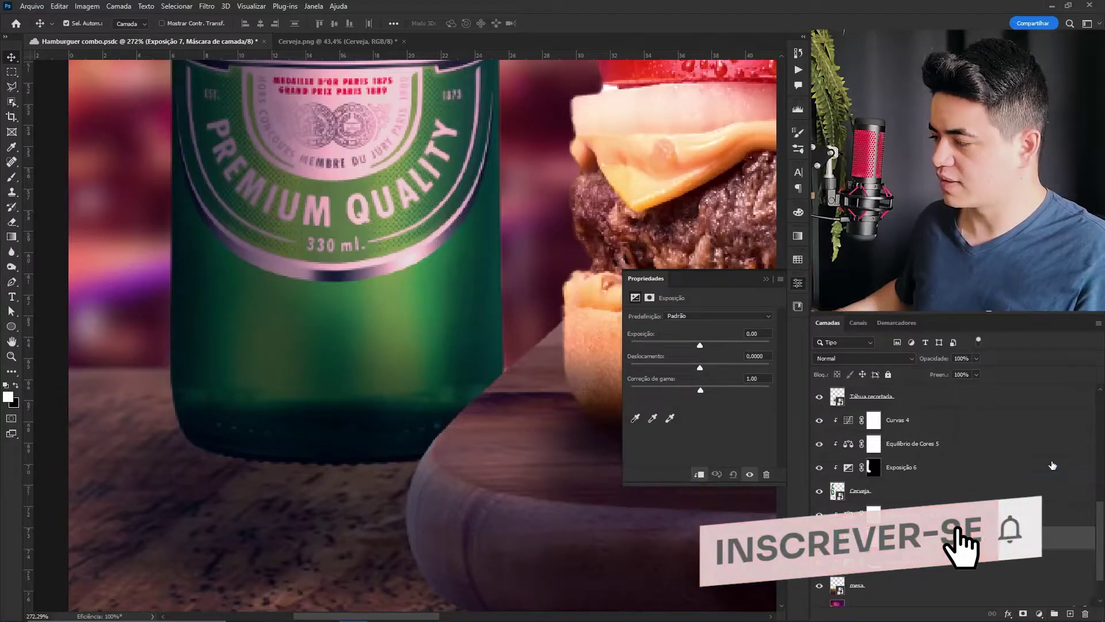
left_click_drag(700, 346, 675, 343)
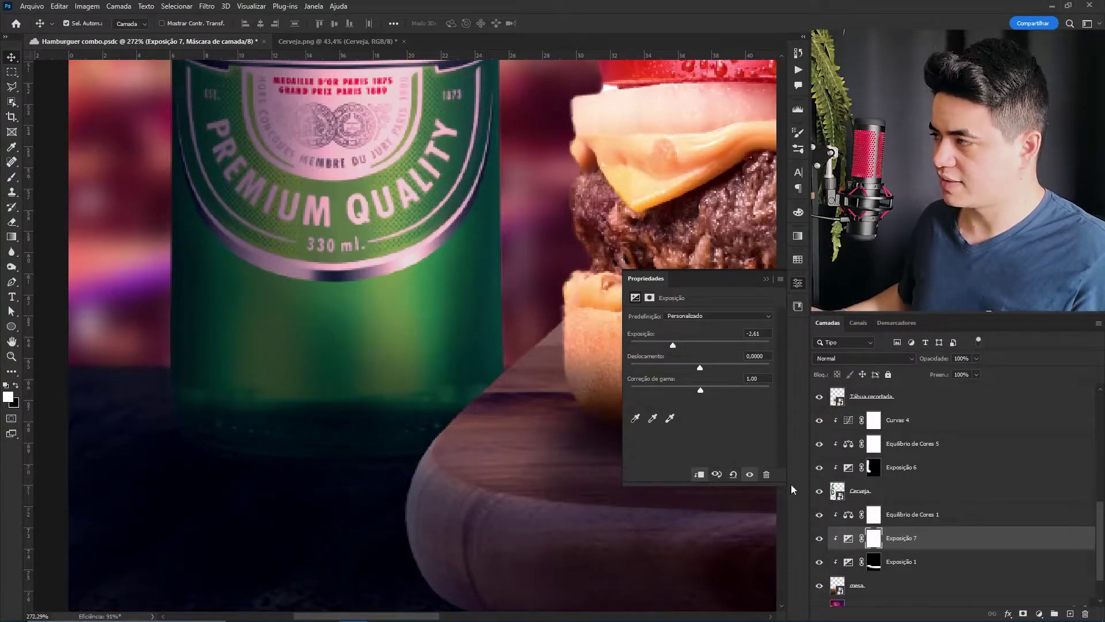
key("ctrl+i")
- Paint white in the Exposição 7 mask with a soft, flattened brush at 9% flow to add a contact shadow under the bottle's base
key("b")
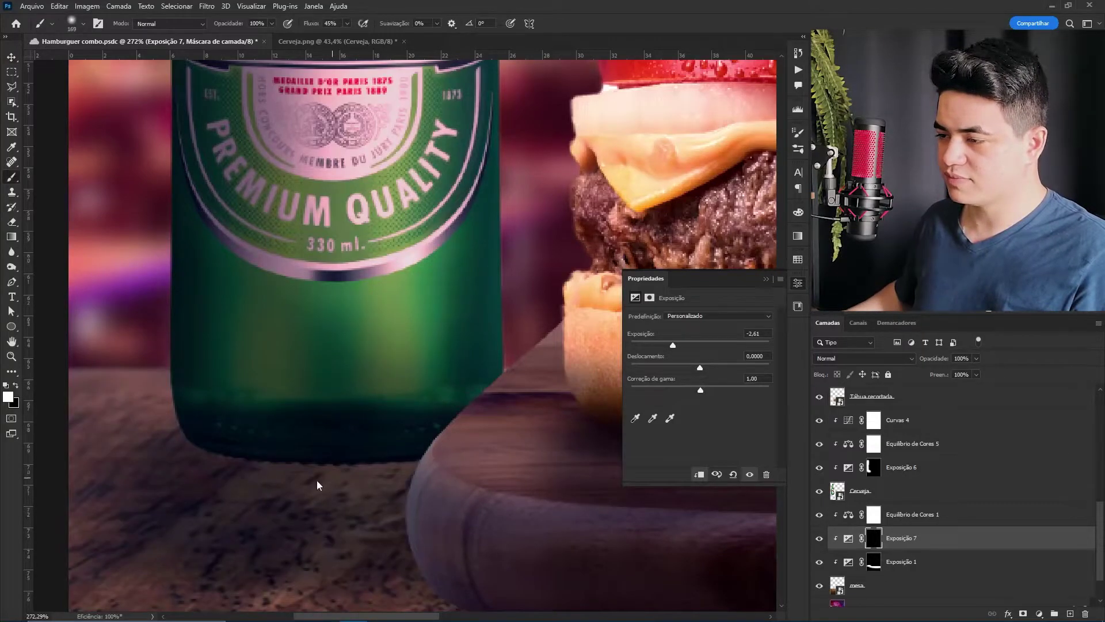
right_click(302, 484)
left_click(351, 517)
left_click_drag(209, 456, 228, 464)
left_click_drag(216, 468, 181, 465)
left_click_drag(277, 458, 311, 460)
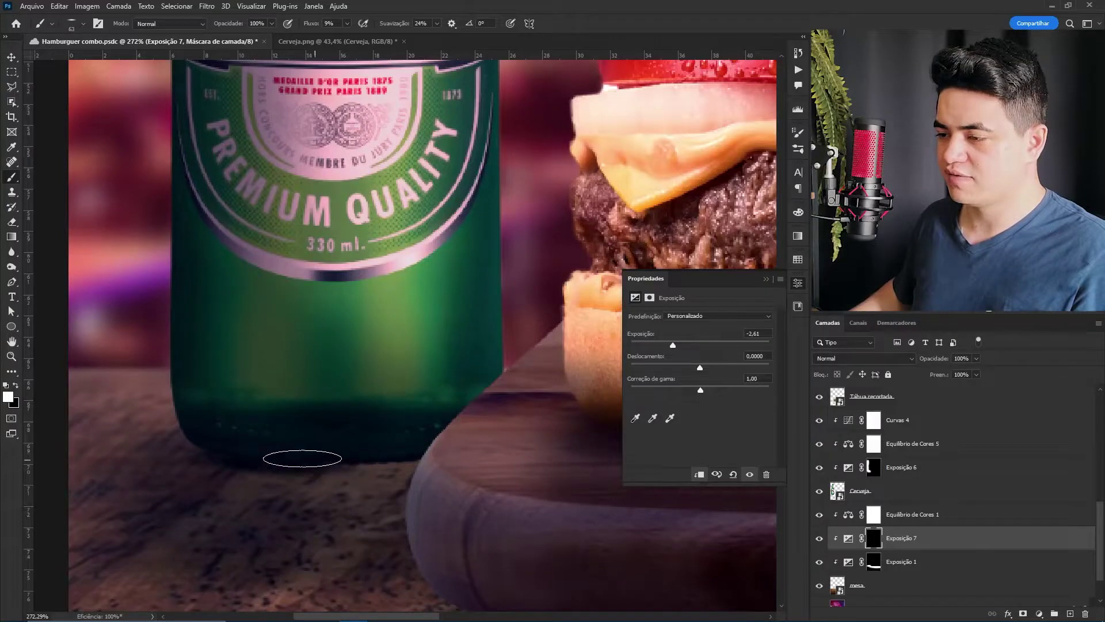
- Add a clipped Curves adjustment directly above the Cerveja layer and raise its curve to brighten the bottle
key("v")
key("ctrl+0")
scroll(260, 396, "up", 4)
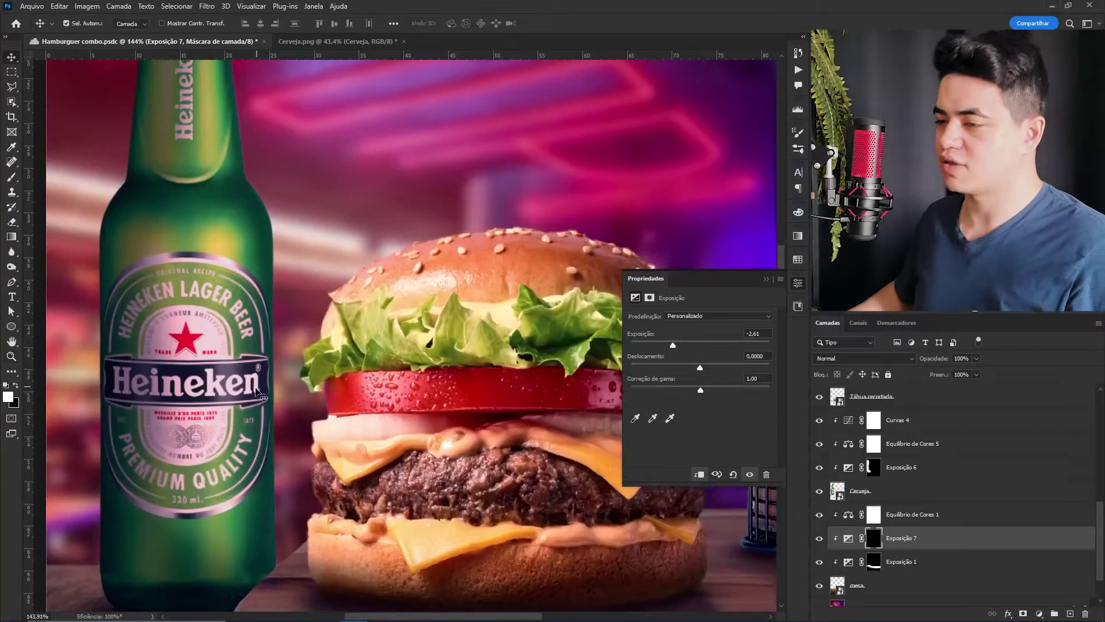
left_click(261, 396)
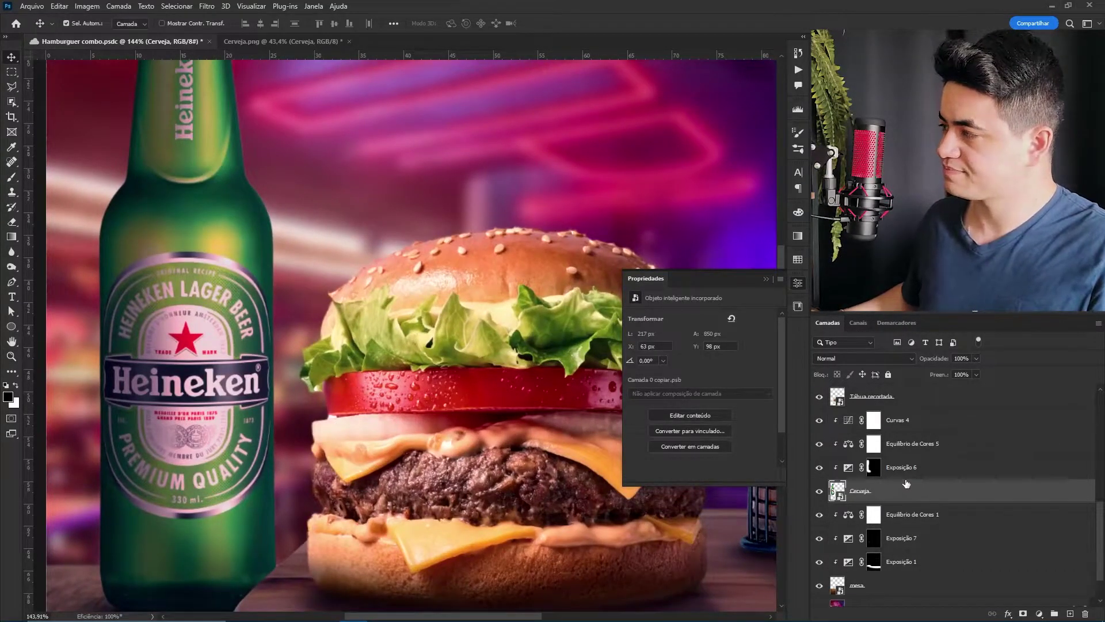
key("z")
key("ctrl+0")
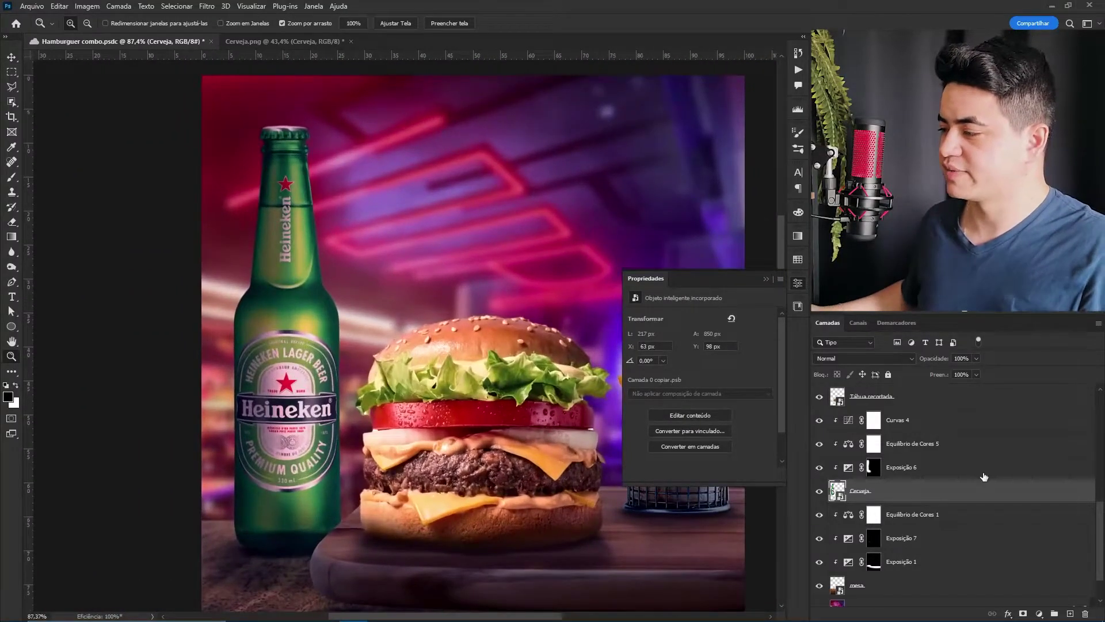
left_click(1039, 613)
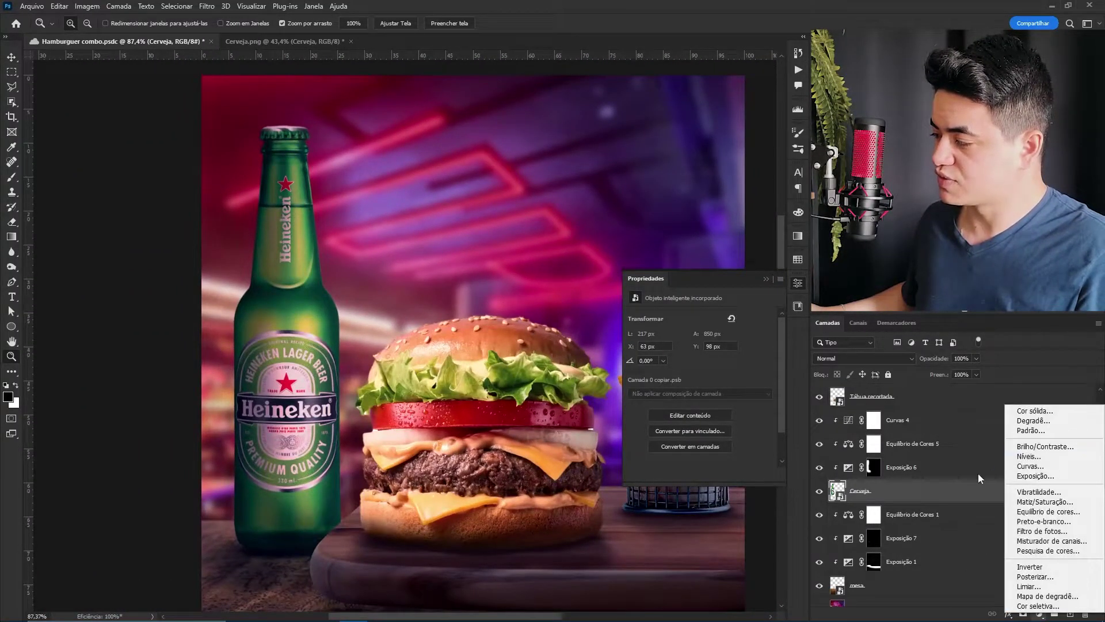
left_click(1056, 467)
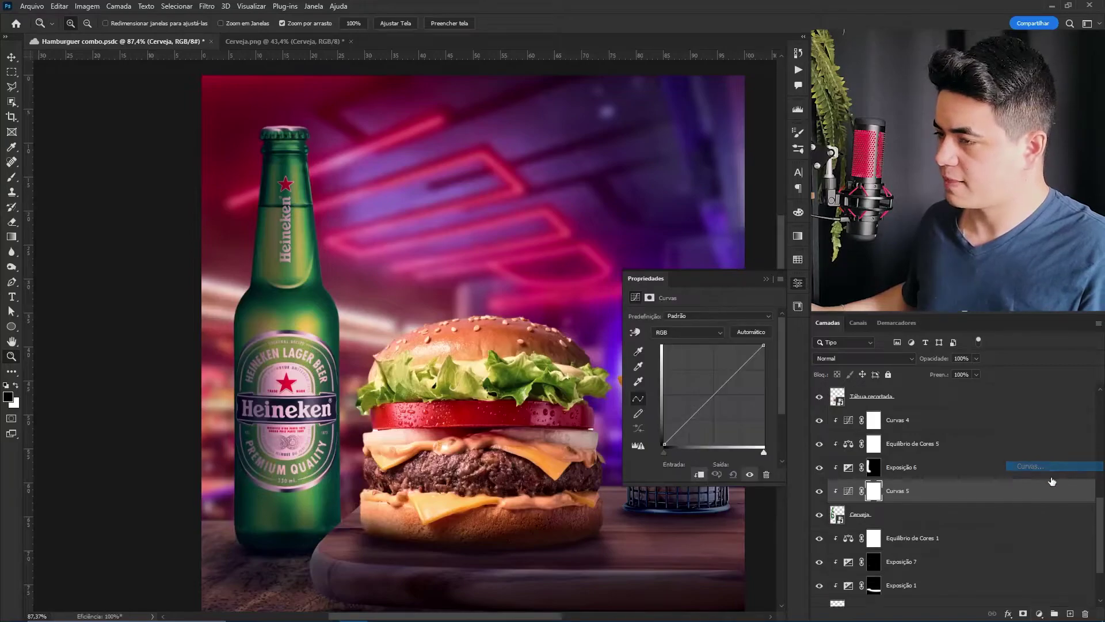
left_click_drag(712, 395, 702, 379)
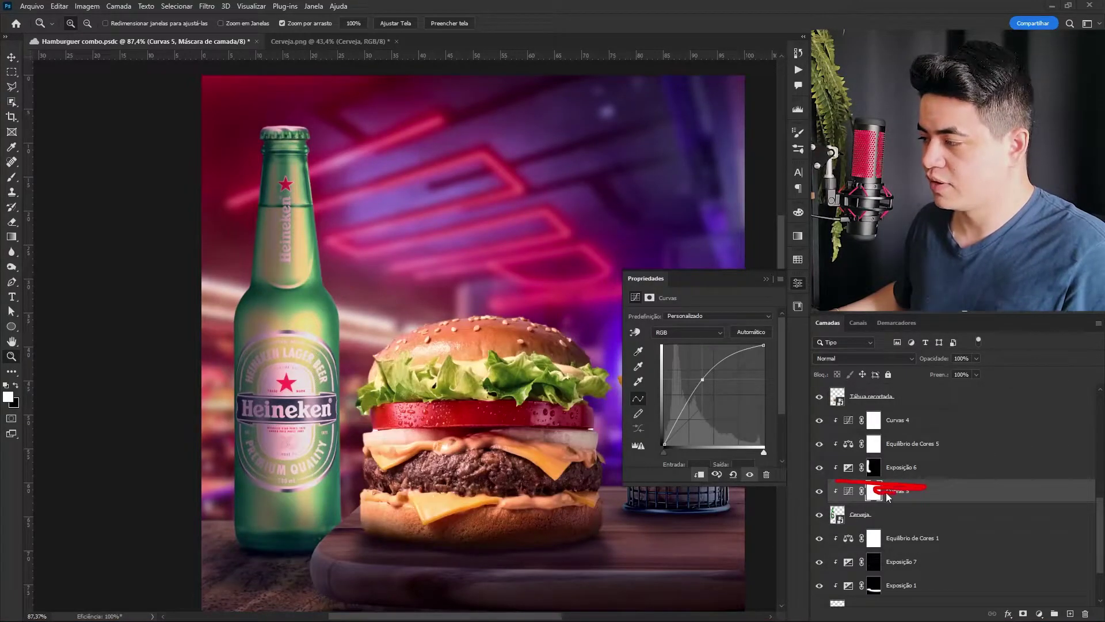
- Set Curvas 5 to the Sobrepor blend mode and lower its midpoint so the curve is only slightly raised
left_click(841, 359)
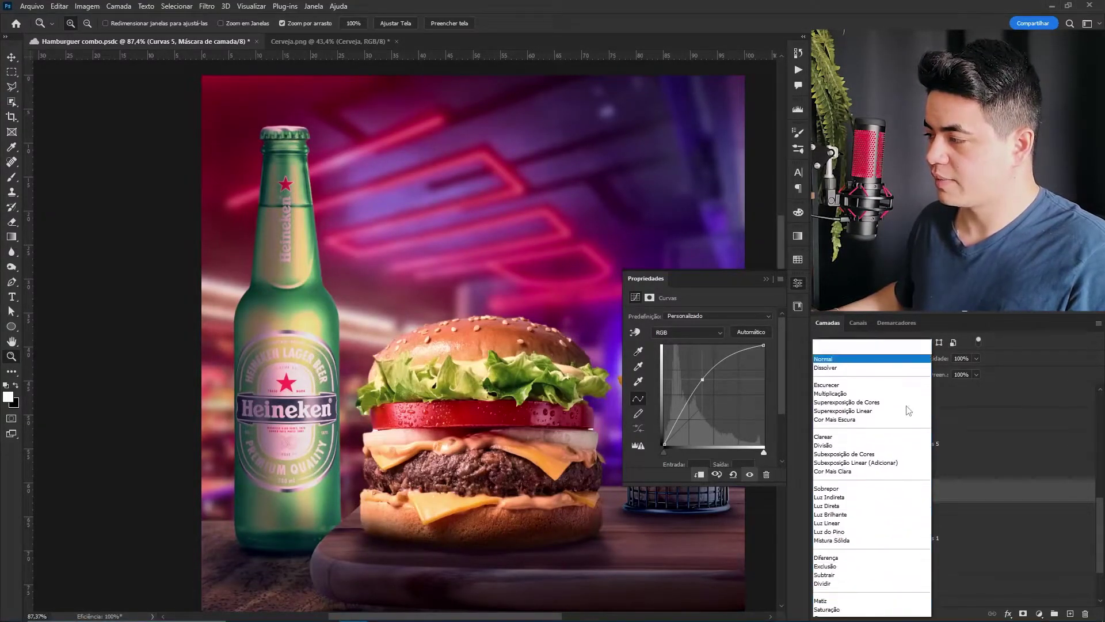
left_click(855, 474)
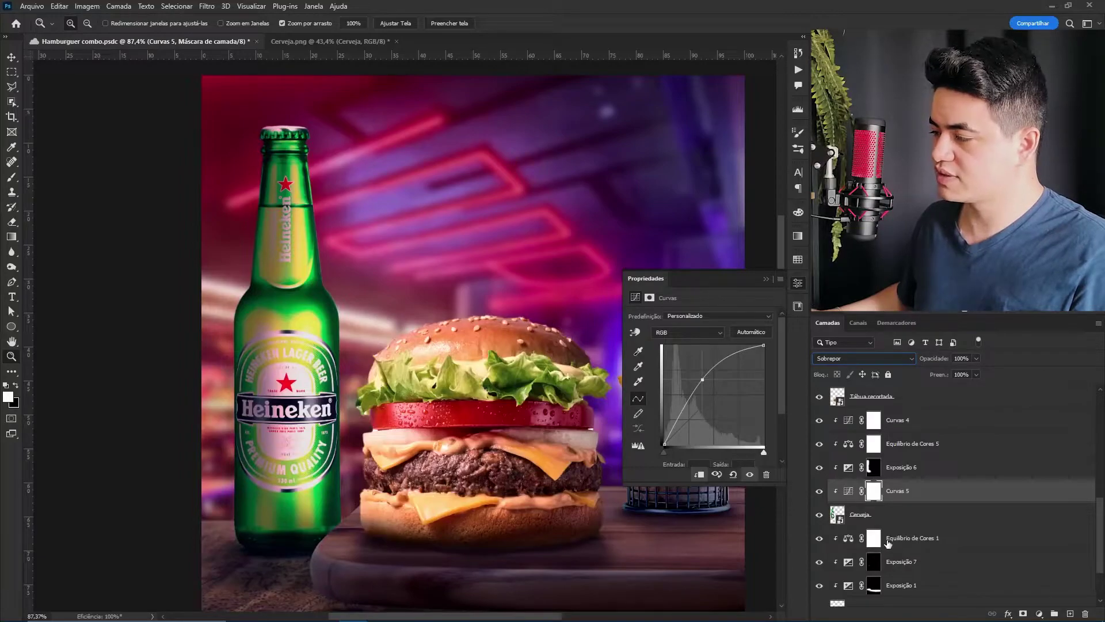
left_click(848, 490)
left_click_drag(703, 379, 712, 386)
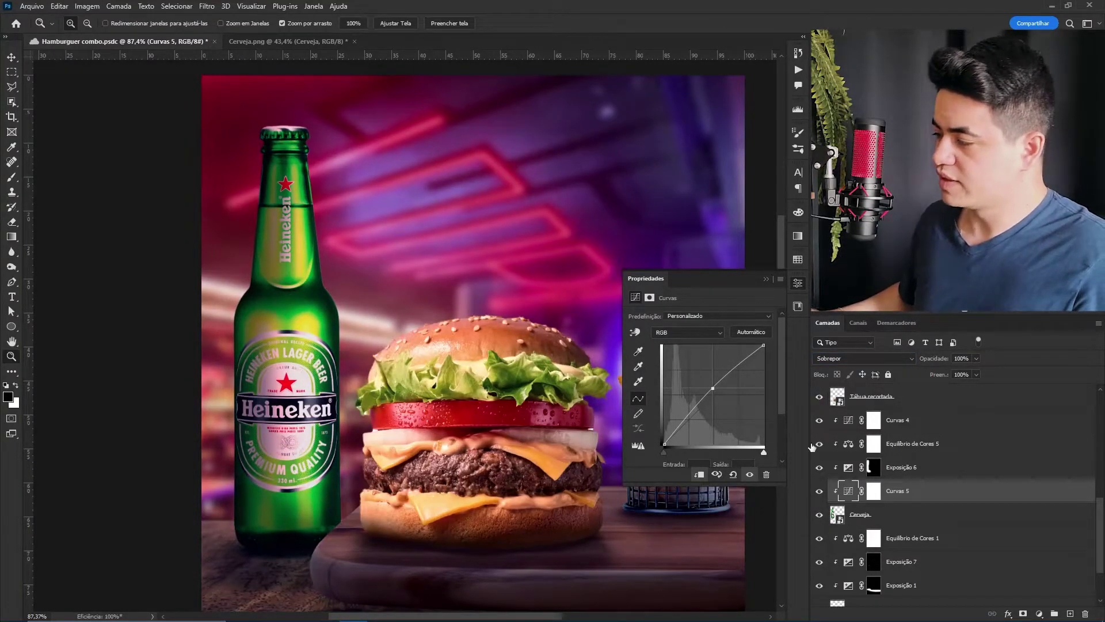
- Invert the Curvas 5 mask and paint white with a soft 9% flow brush over the highlights of the bottle's neck and body
left_click(875, 493)
key("ctrl+i")
key("b")
mouse_move(290, 287)
left_mouse_down()
mouse_move(300, 323)
mouse_move(255, 311)
left_mouse_up()
right_click(297, 369)
left_click(360, 476)
scroll(292, 231, "up", 3)
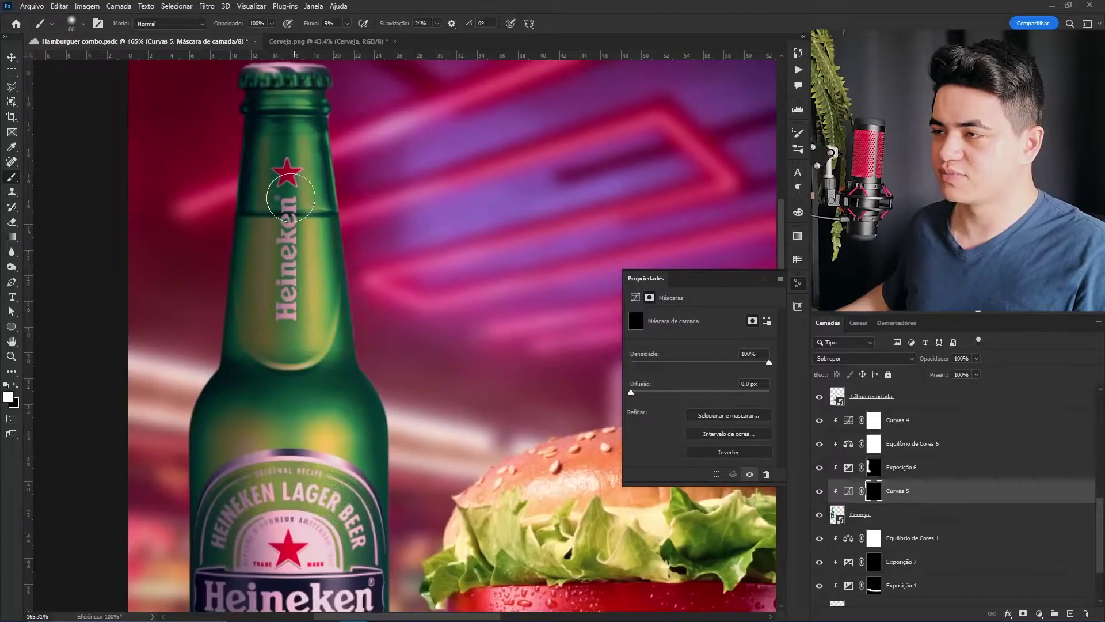
key("x")
left_click_drag(305, 134, 313, 312)
mouse_move(285, 92)
left_mouse_down()
mouse_move(299, 276)
mouse_move(325, 289)
left_mouse_up()
scroll(300, 276, "down", 5)
key("bracketright")
left_click_drag(347, 38, 332, 38)
mouse_move(319, 305)
left_mouse_down()
mouse_move(273, 435)
mouse_move(298, 311)
left_mouse_up()
mouse_move(311, 403)
left_mouse_down()
mouse_move(274, 443)
mouse_move(299, 489)
left_mouse_up()
left_click_drag(277, 242, 315, 510)
- Move Curvas 5 above Curvas 4, at the top of the bottle's clipped adjustments
left_click(853, 488)
left_click_drag(853, 488, 869, 410)
key("z")
left_click_drag(449, 265, 334, 271)
left_click_drag(321, 325, 415, 328)
- Set the exposure of Exposição 6 to -1.67 and compare the bottle with and without this shading
left_click(849, 420)
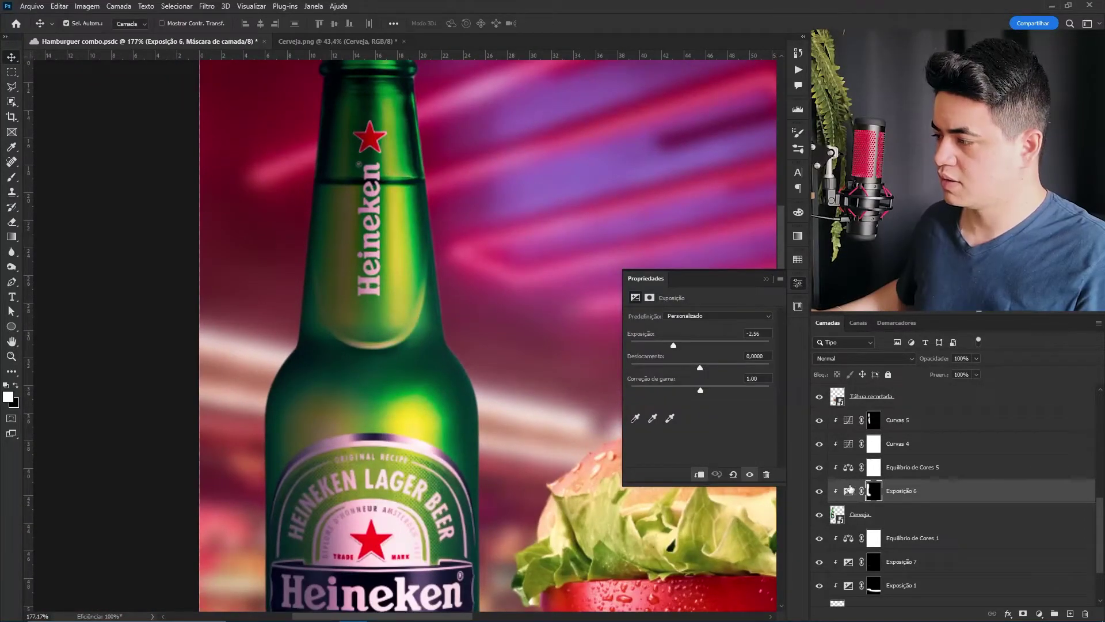
left_click(849, 490)
left_click(750, 474)
left_click(749, 474)
left_click_drag(675, 346, 684, 346)
left_click_drag(533, 466, 523, 451)
key("z")
left_click_drag(544, 450, 486, 447)
left_click_drag(588, 448, 454, 393)
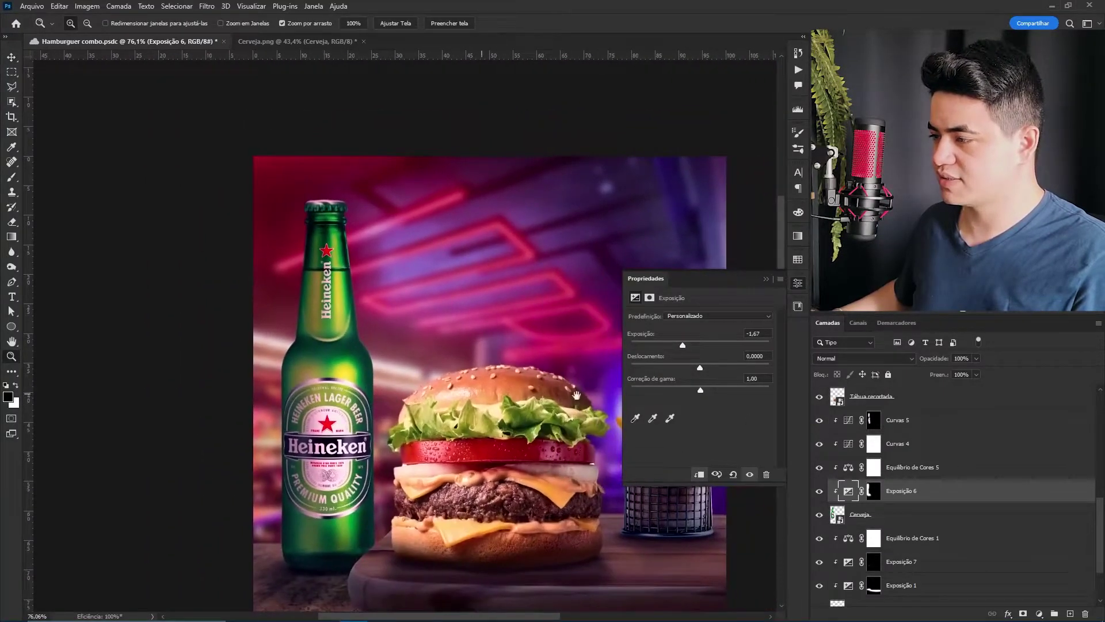
left_click(822, 493)
left_click(821, 496)
left_click(820, 492)
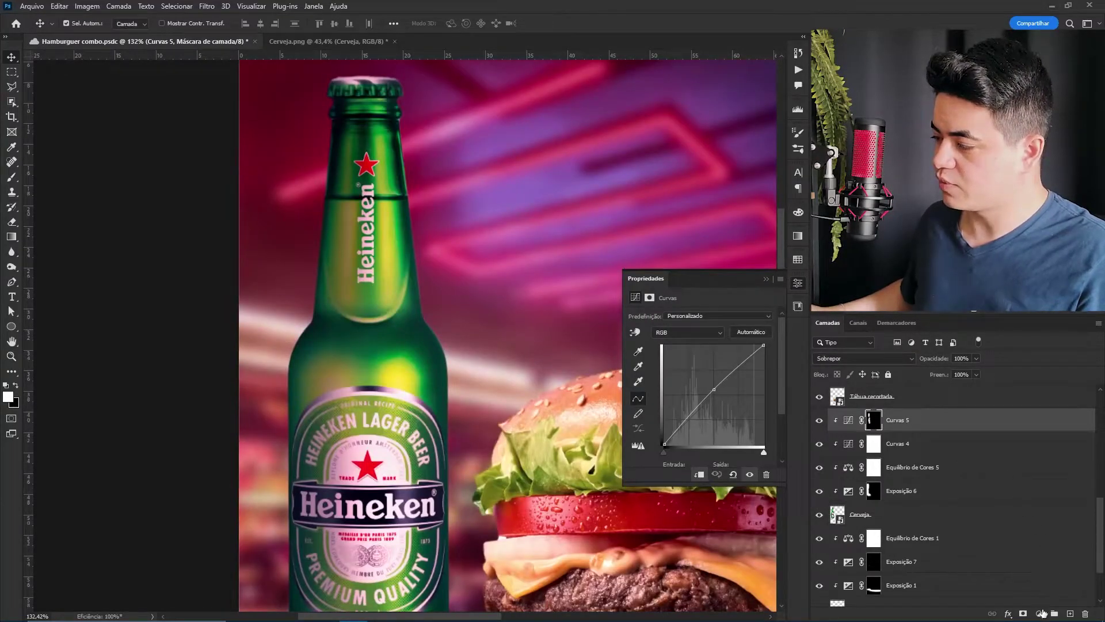
- Add a clipped Curves adjustment above Curvas 5, pull its white point strongly inward to brighten the bottle, and invert its mask
left_click(1041, 614)
left_click(1027, 464)
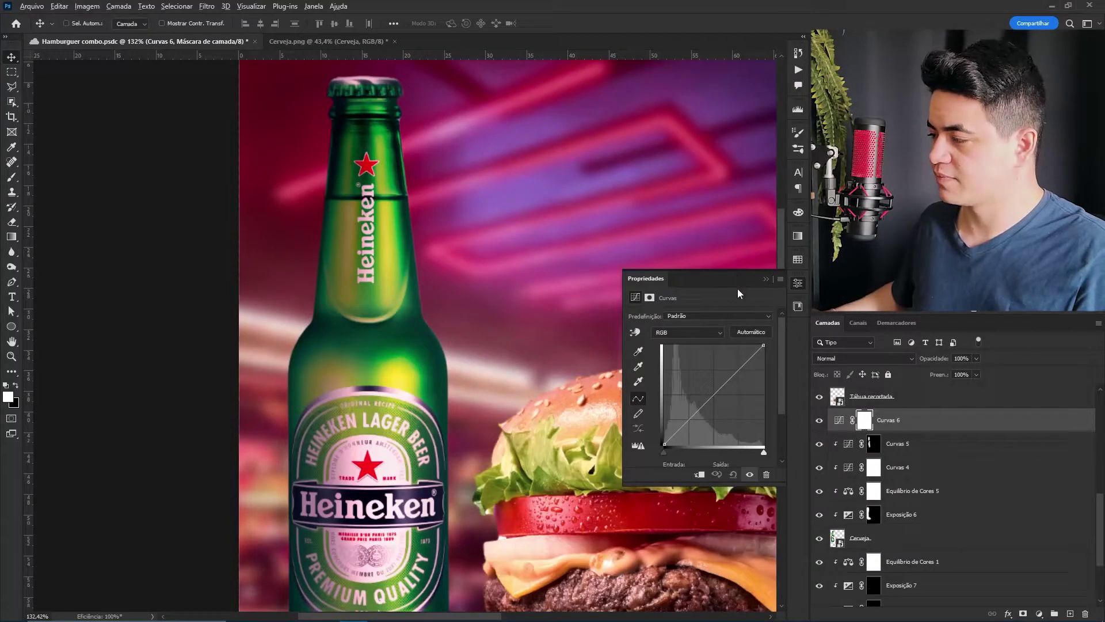
left_click_drag(764, 346, 699, 345)
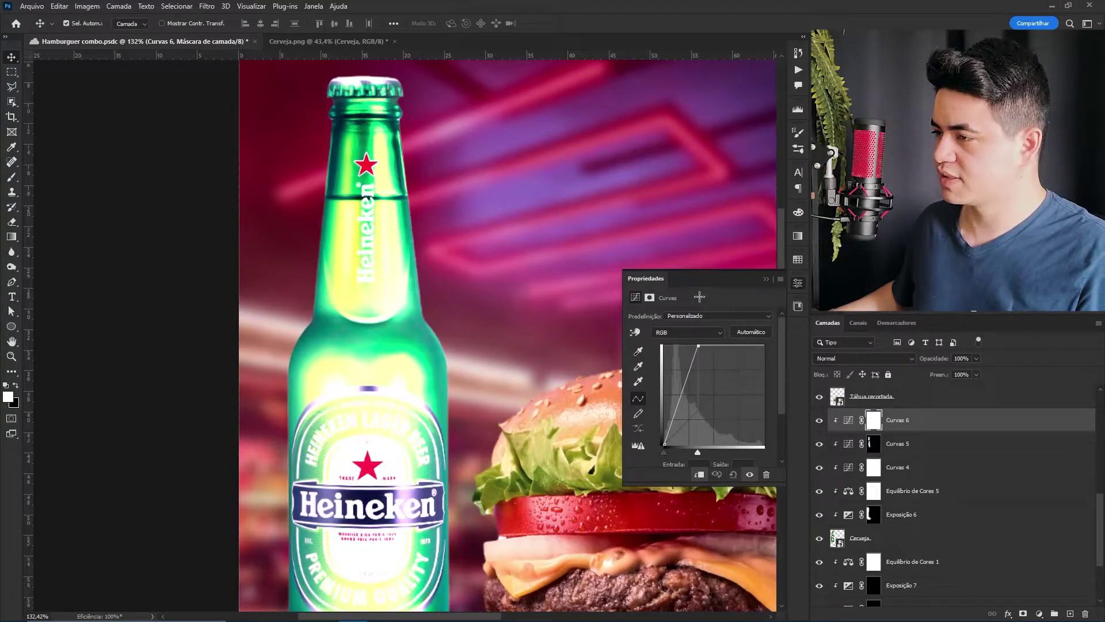
key("ctrl+i")
- Paint white in the Curvas 6 mask at 22% flow to add a rim light along the bottle's neck and shoulder on the burger side
key("b")
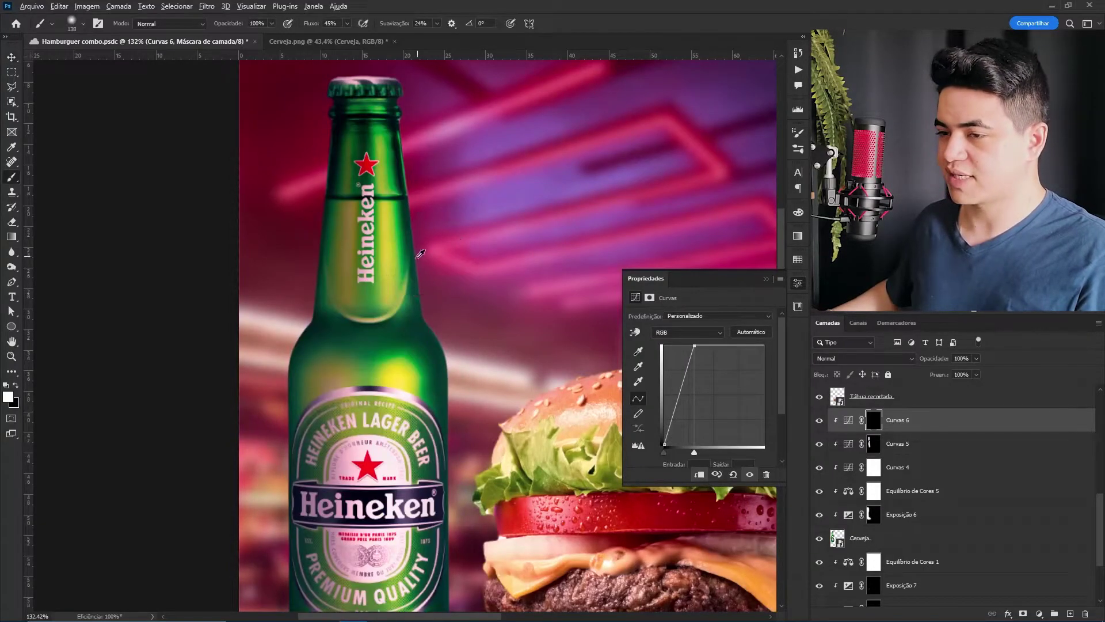
left_click_drag(414, 232, 370, 325)
left_click_drag(238, 178, 169, 220)
left_click_drag(200, 295, 221, 305)
mouse_move(244, 125)
left_mouse_down()
mouse_move(232, 123)
mouse_move(245, 215)
left_mouse_up()
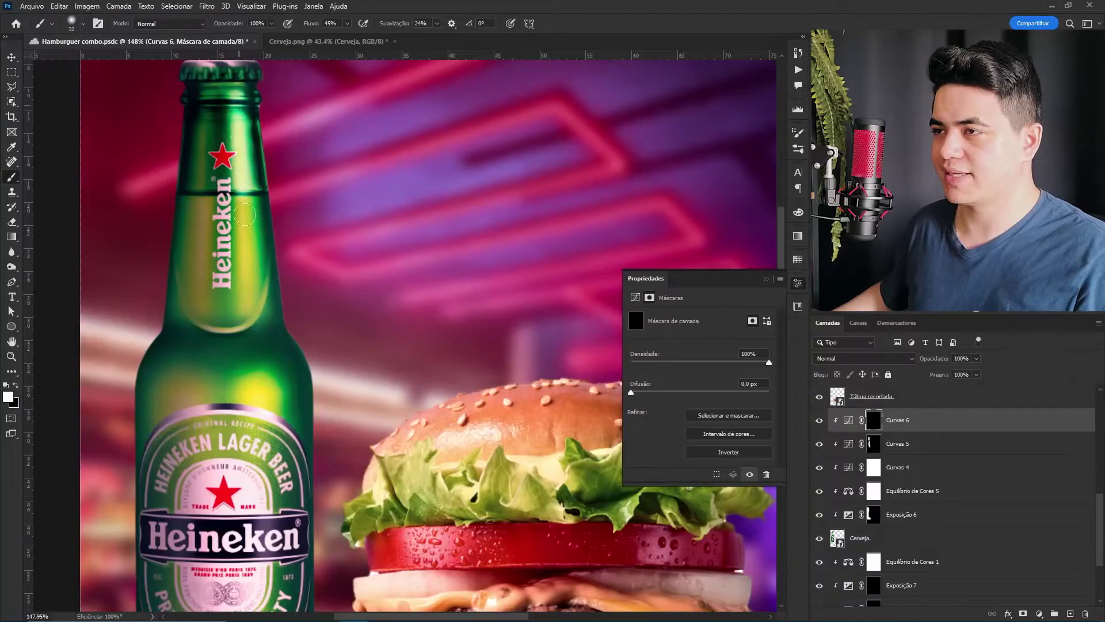
key("ctrl+z")
left_click(347, 23)
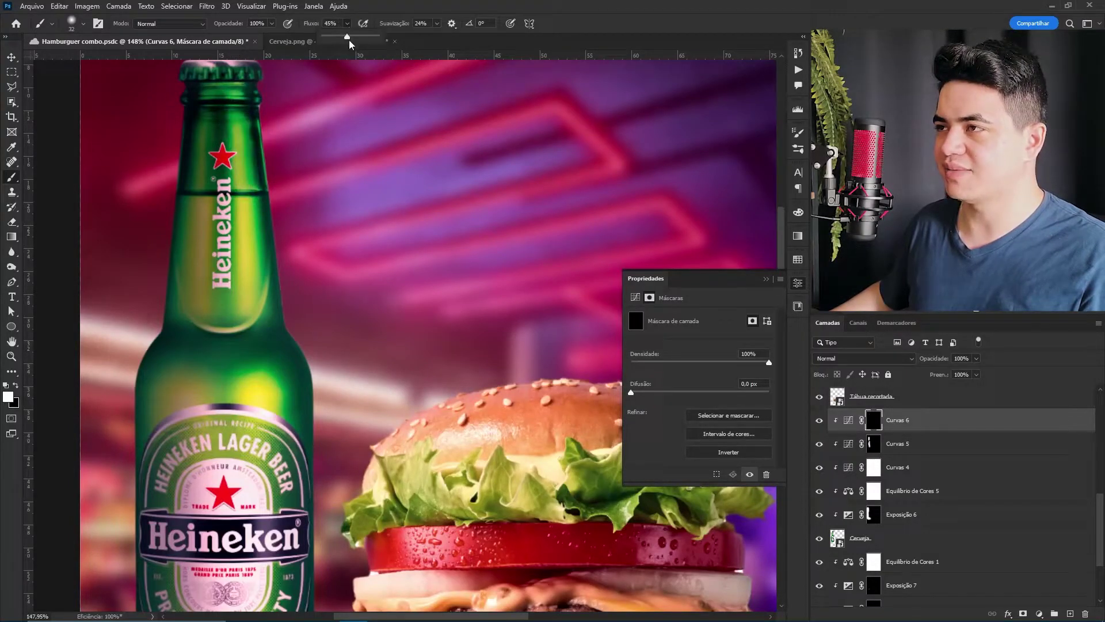
mouse_move(242, 95)
left_mouse_down()
mouse_move(261, 319)
mouse_move(271, 315)
mouse_move(300, 414)
mouse_move(289, 409)
mouse_move(292, 359)
left_mouse_up()
left_click_drag(243, 95, 245, 171)
mouse_move(308, 366)
left_mouse_down()
mouse_move(266, 193)
mouse_move(248, 346)
mouse_move(241, 286)
mouse_move(241, 570)
left_mouse_up()
- Extend the rim light with a larger soft brush along the bottle's label and lower body facing the burger
key("bracketright")
key("bracketright")
key("bracketright")
key("bracketright")
key("bracketright")
key("bracketright")
key("x")
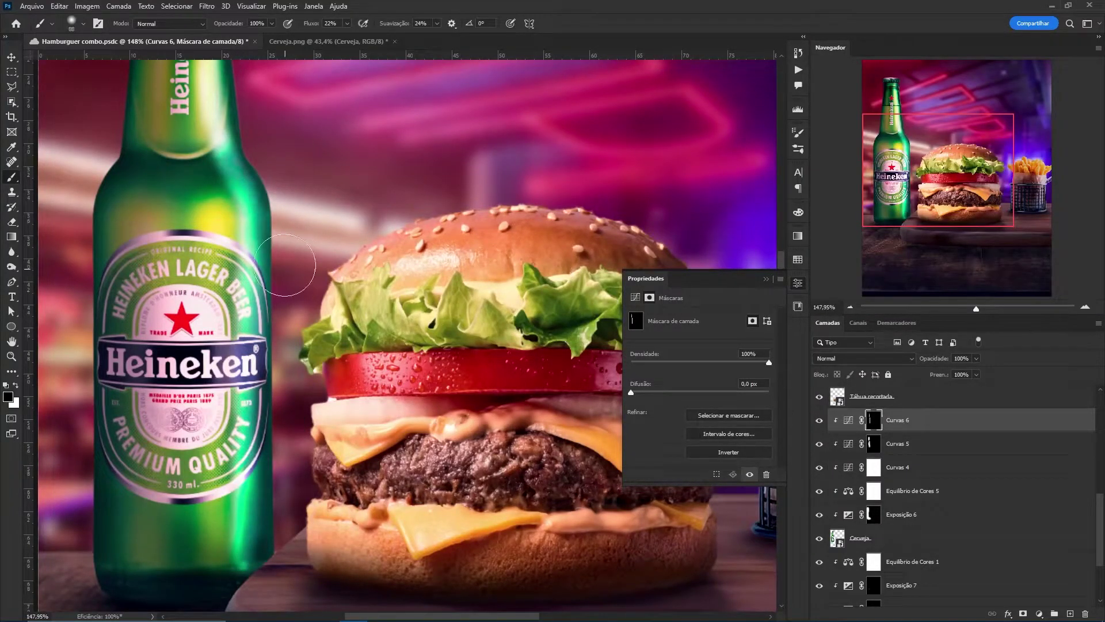
scroll(285, 293, "down", 3)
key("x")
mouse_move(230, 403)
left_mouse_down()
mouse_move(233, 518)
mouse_move(230, 339)
left_mouse_up()
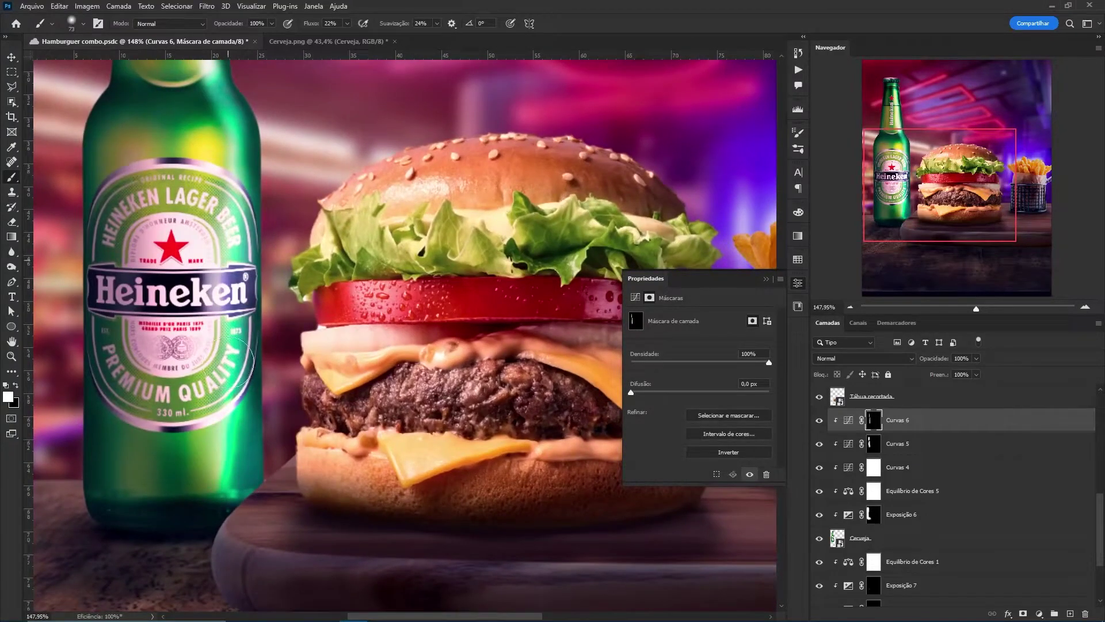
- Feather the Curvas 6 mask by 4.4 px and move its curve's white point back outward to weaken the rim light
scroll(230, 334, "up", 7)
scroll(234, 271, "up", 2)
key("z")
left_click_drag(312, 229, 275, 230)
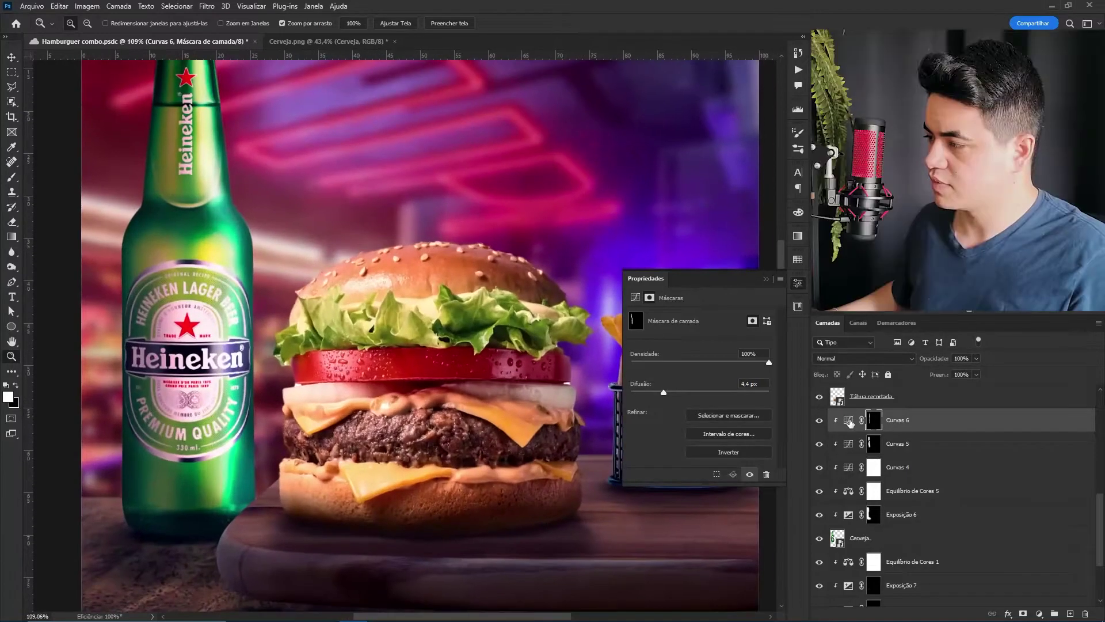
left_click(849, 419)
left_click_drag(695, 346, 709, 328)
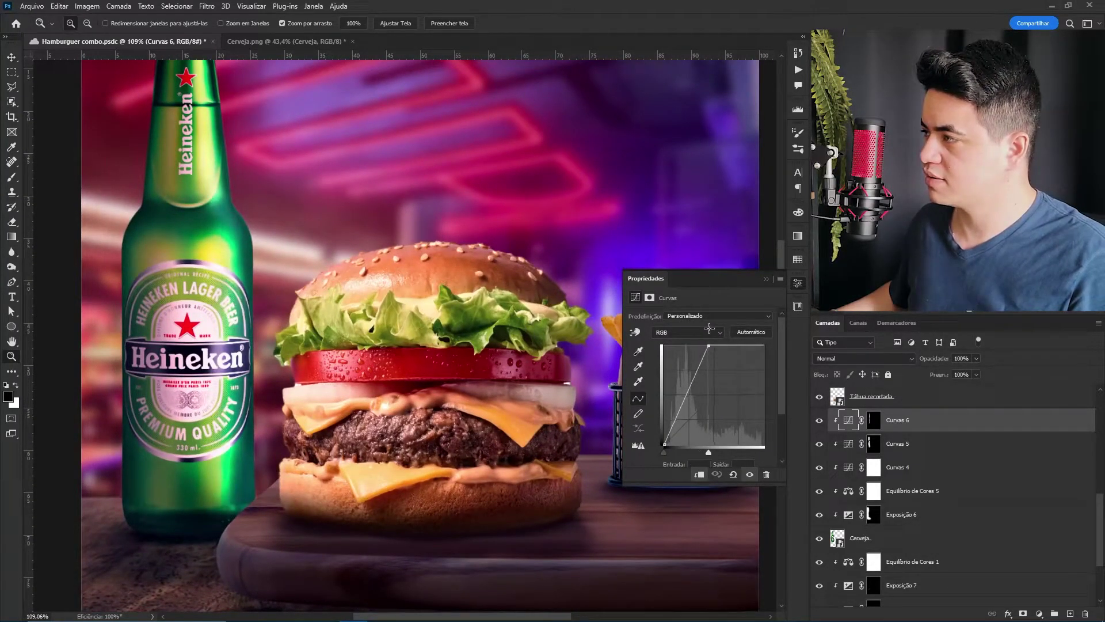
- Compare the bottle with and without the Curvas 6 rim light and check it against the burger and fries
left_click(818, 422)
left_click(819, 422)
left_click(818, 422)
left_click(818, 422)
left_click_drag(425, 371, 429, 523)
left_click_drag(438, 481, 379, 326)
left_click_drag(497, 414, 426, 390)
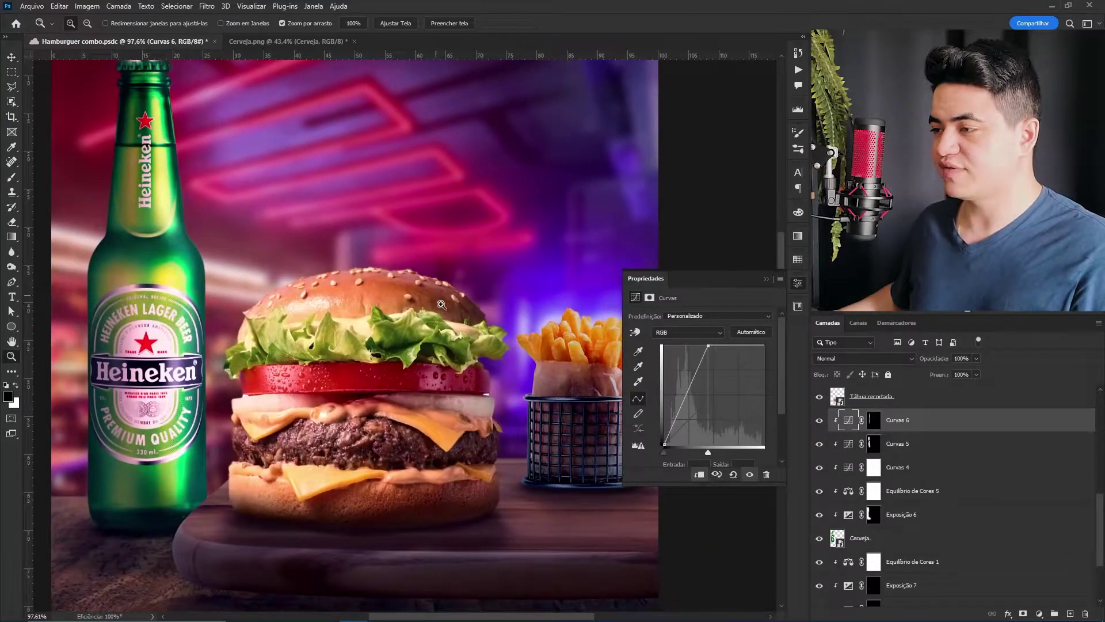
- Add a clipped Hue/Saturation adjustment above the Hamburguer layer, colorized with hue 224 and saturation 55
left_click_drag(455, 299, 481, 322)
key("v")
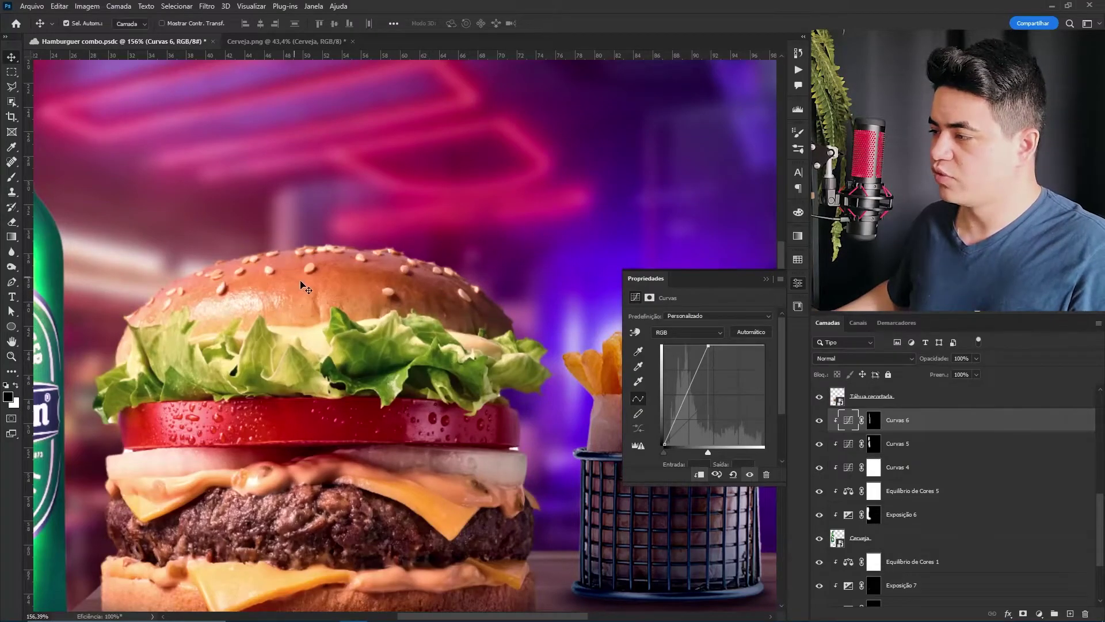
left_click(344, 291)
left_click(1038, 614)
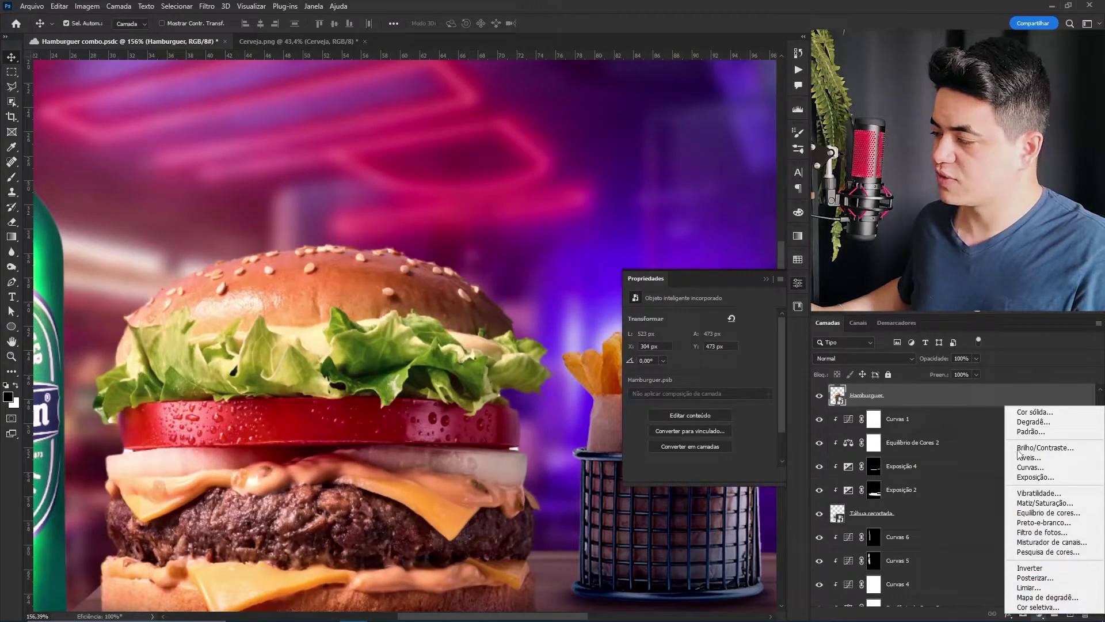
left_click(1053, 504)
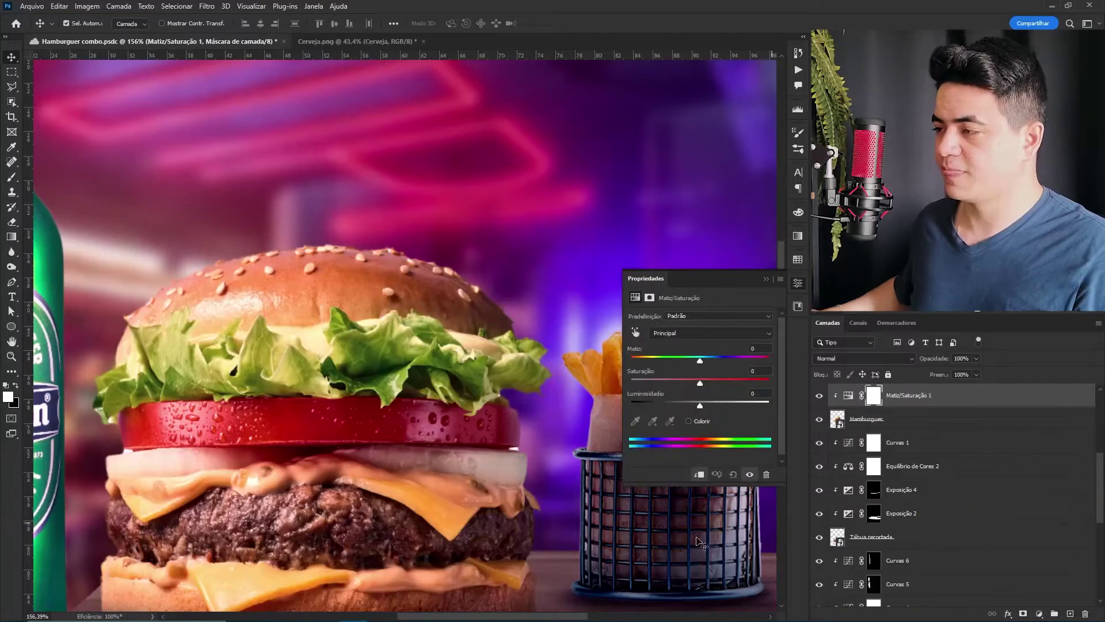
left_click(701, 423)
left_click_drag(723, 359, 705, 382)
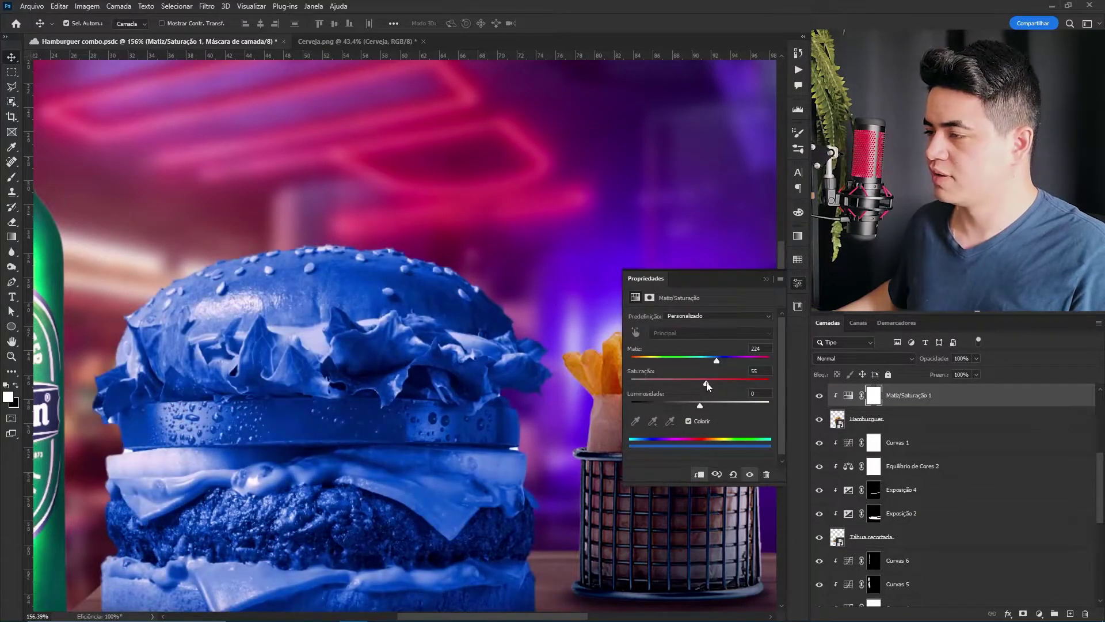
- Set the burger's colorized Matiz/Saturação 1 to hue 258 and saturation 66, and invert its mask to hide the tint
left_click_drag(478, 426, 357, 452)
left_click_drag(717, 361, 720, 394)
key("ctrl+i")
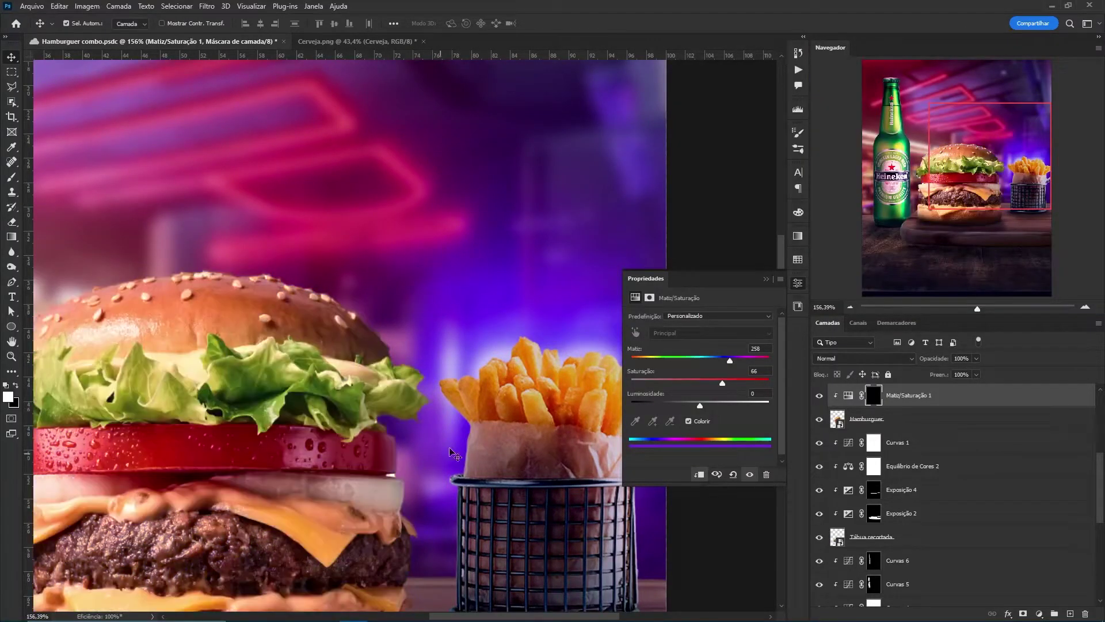
- Brush the violet tint softly onto the bun, lettuce and fillings facing the fries, and set its lightness to +17
key("b")
mouse_move(361, 224)
left_mouse_down()
mouse_move(438, 332)
mouse_move(366, 252)
mouse_move(387, 253)
mouse_move(284, 227)
mouse_move(357, 228)
left_mouse_up()
key("bracketleft")
key("bracketleft")
key("bracketleft")
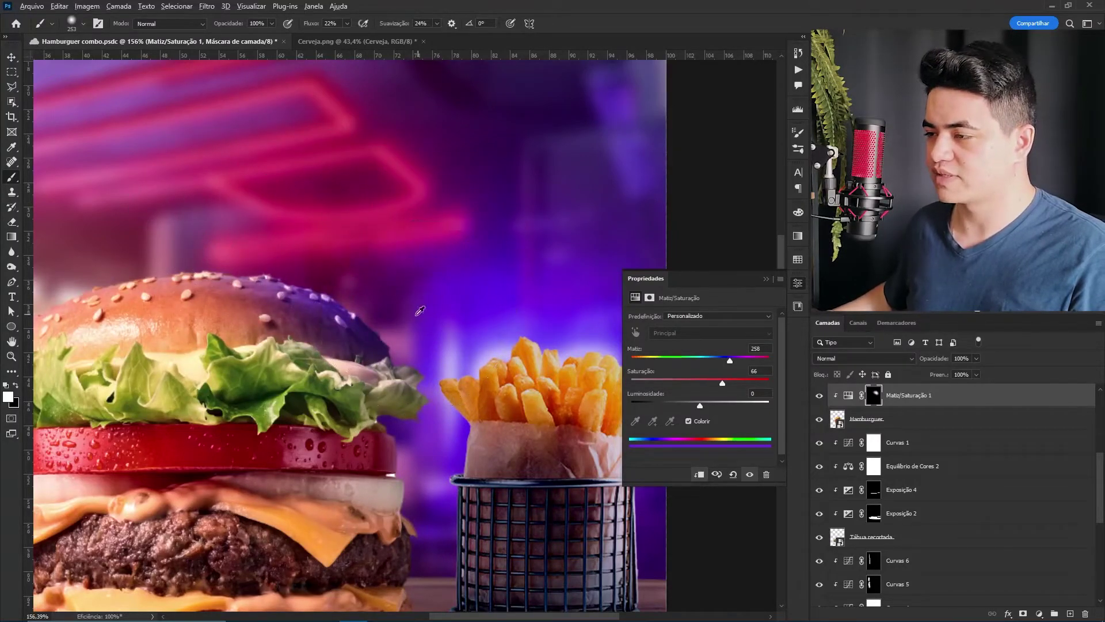
left_click_drag(406, 448, 416, 473)
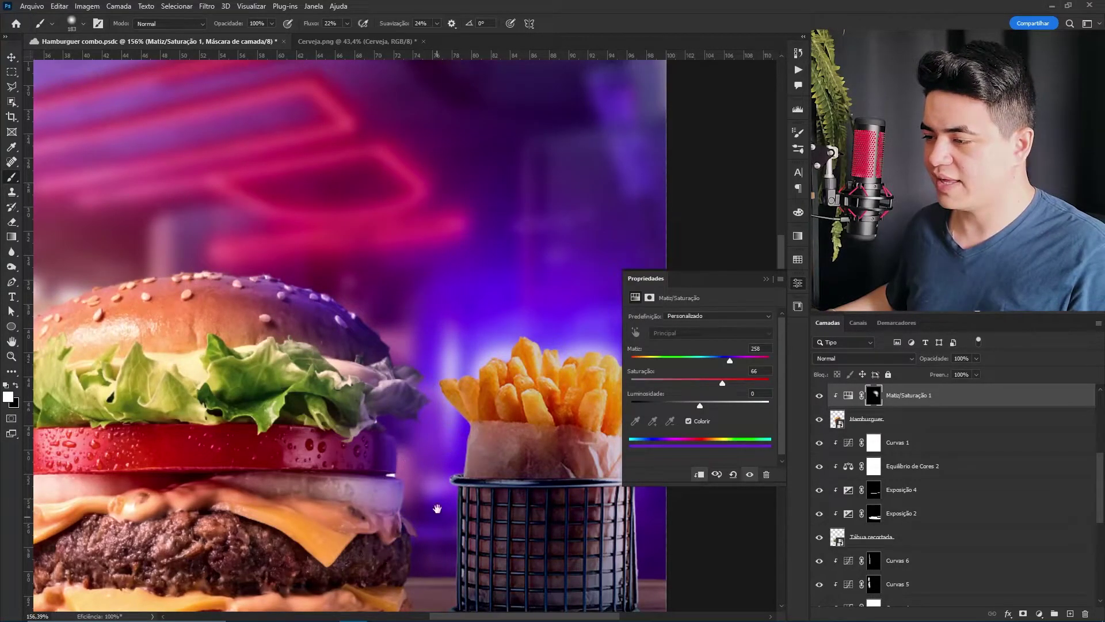
left_click_drag(436, 513, 442, 373)
left_click_drag(448, 294, 473, 415)
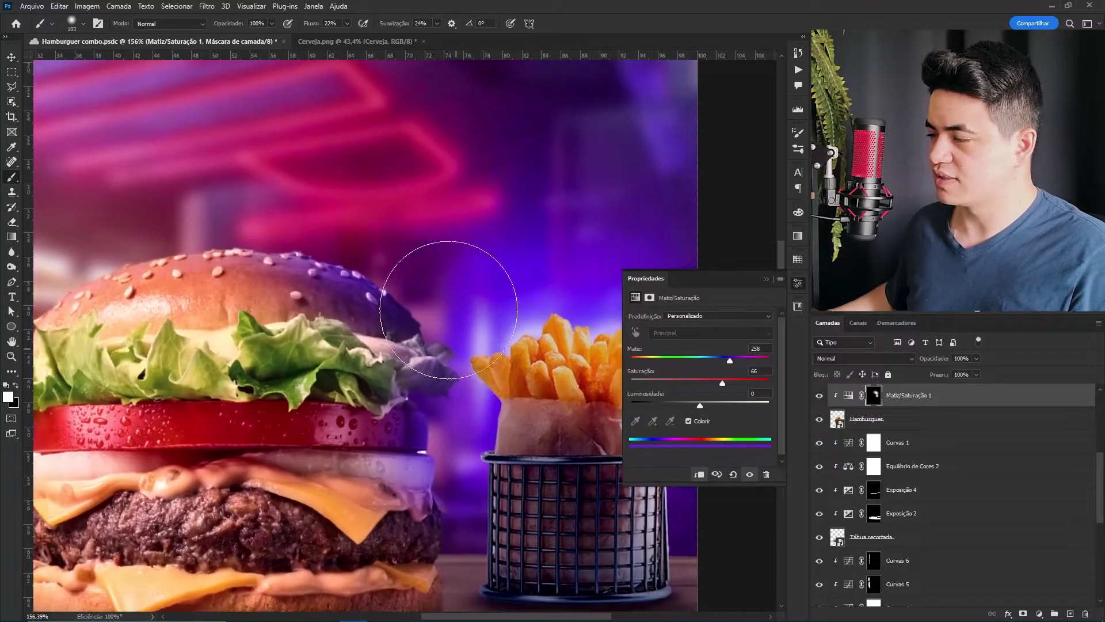
mouse_move(492, 254)
left_mouse_down()
mouse_move(480, 326)
mouse_move(322, 197)
left_mouse_up()
left_click_drag(190, 308, 453, 373)
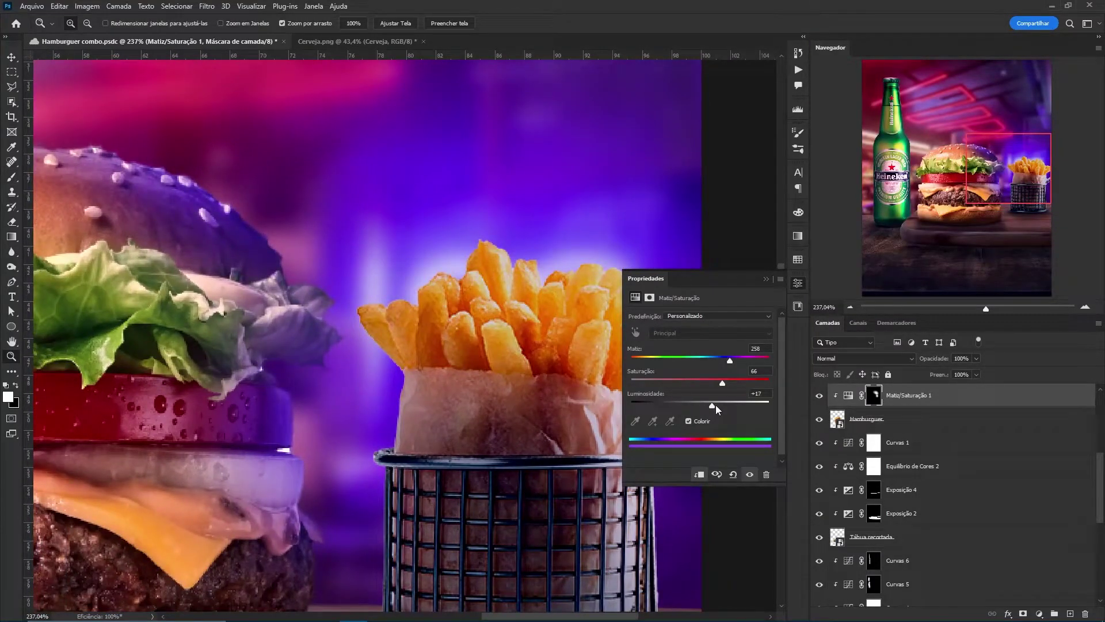
- Split the underlying layer's black Blend If slider on Matiz/Saturação 1 to fade the violet tint gradually out of the burger's shadows
double_click(999, 395)
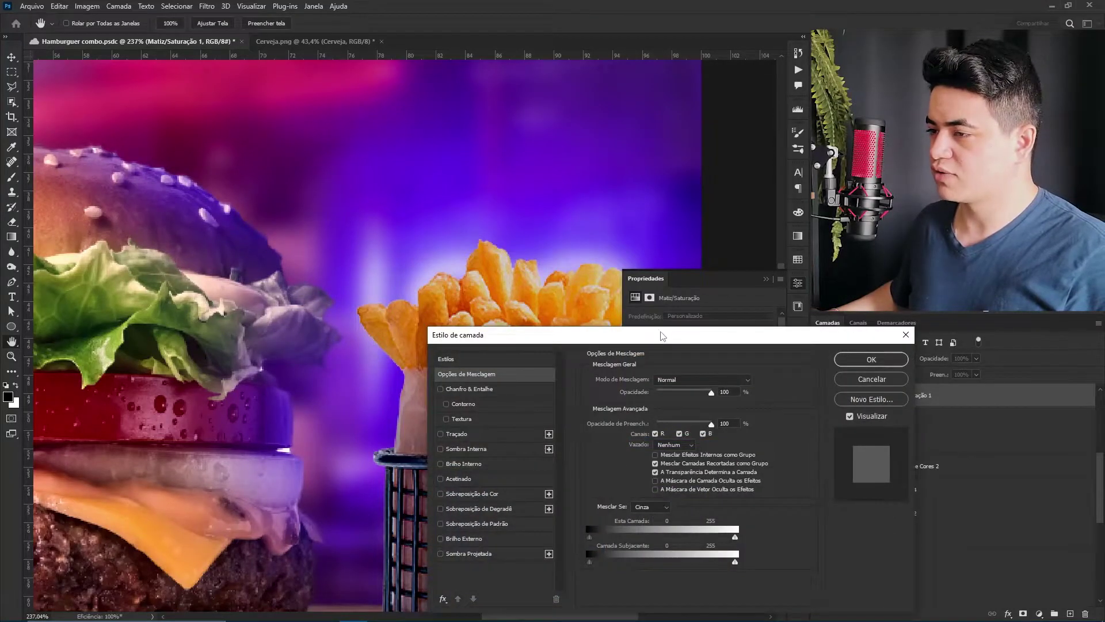
left_click_drag(662, 335, 510, 149)
left_click(720, 193)
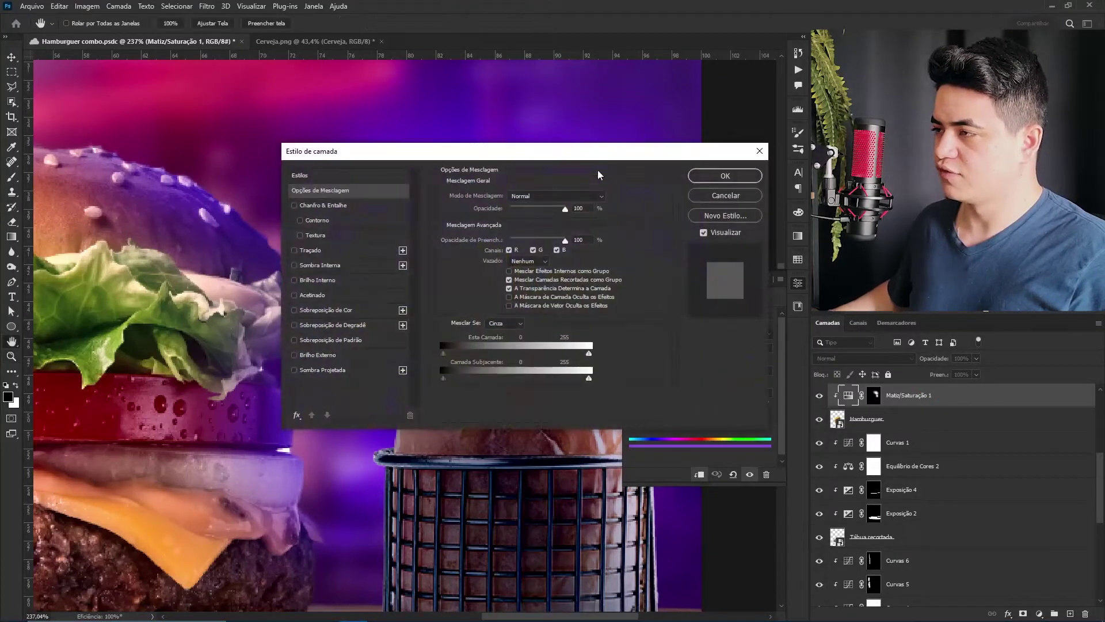
left_click_drag(580, 153, 673, 202)
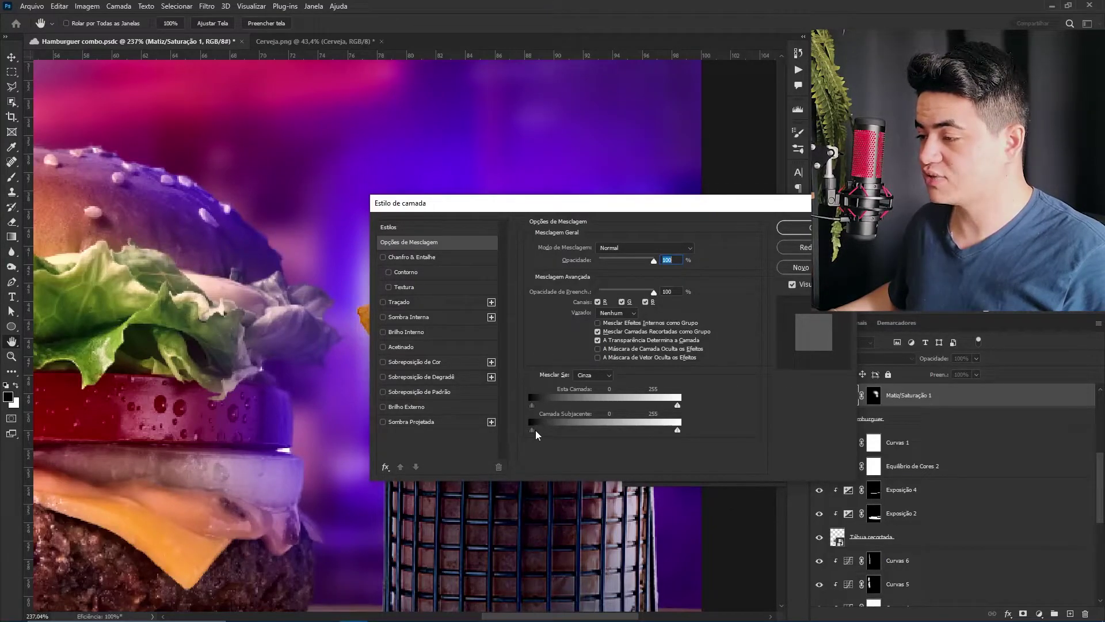
left_click(524, 433)
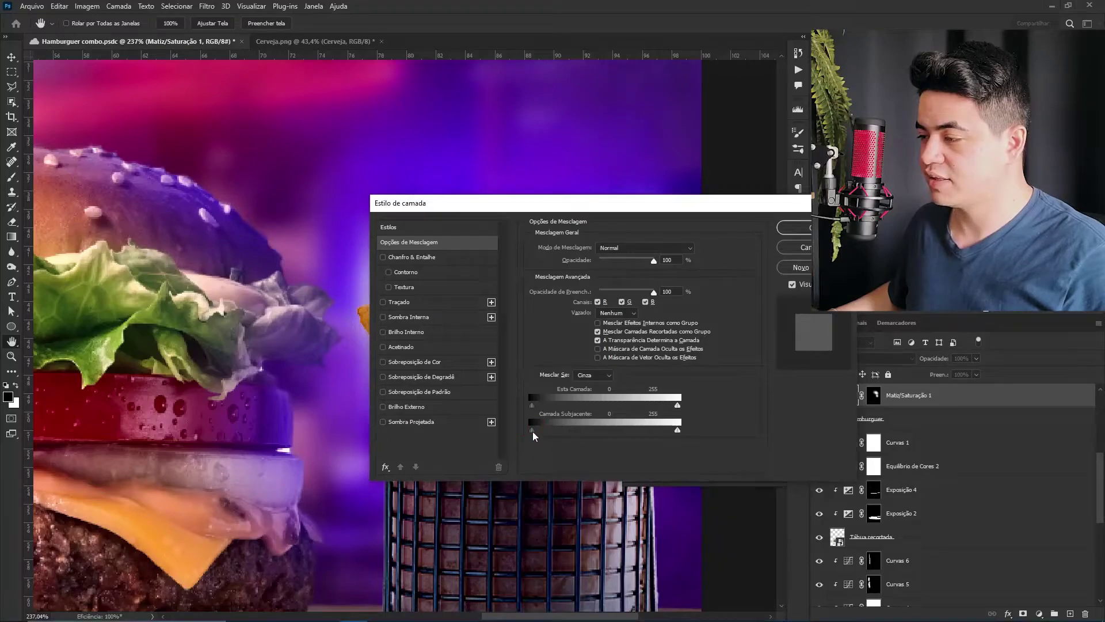
left_click_drag(546, 435, 577, 431)
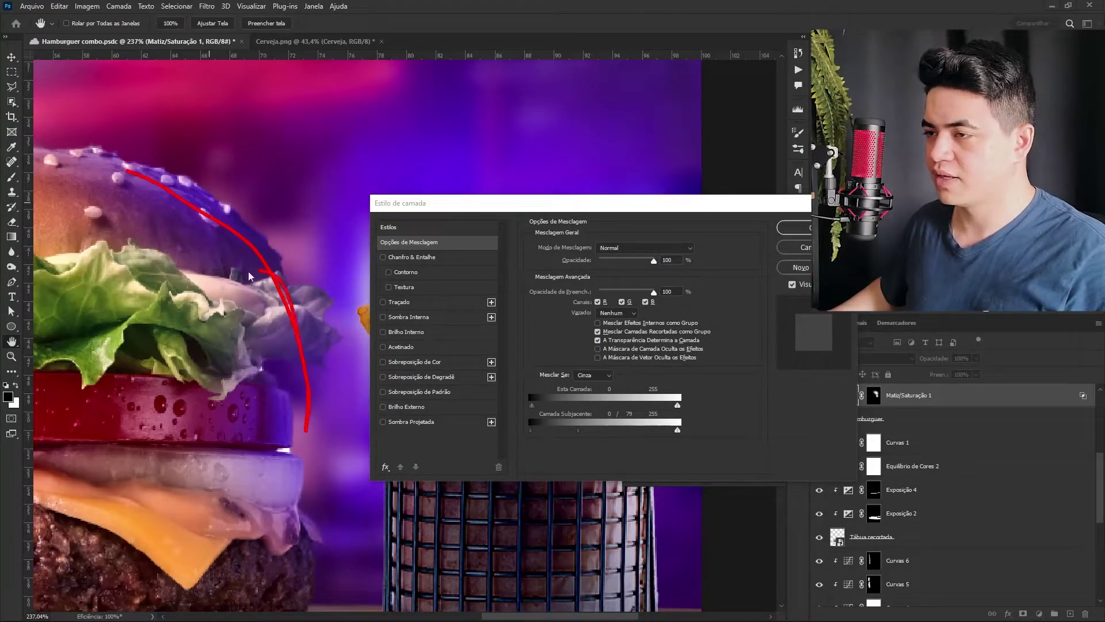
key("Escape")
left_click_drag(579, 435, 628, 433)
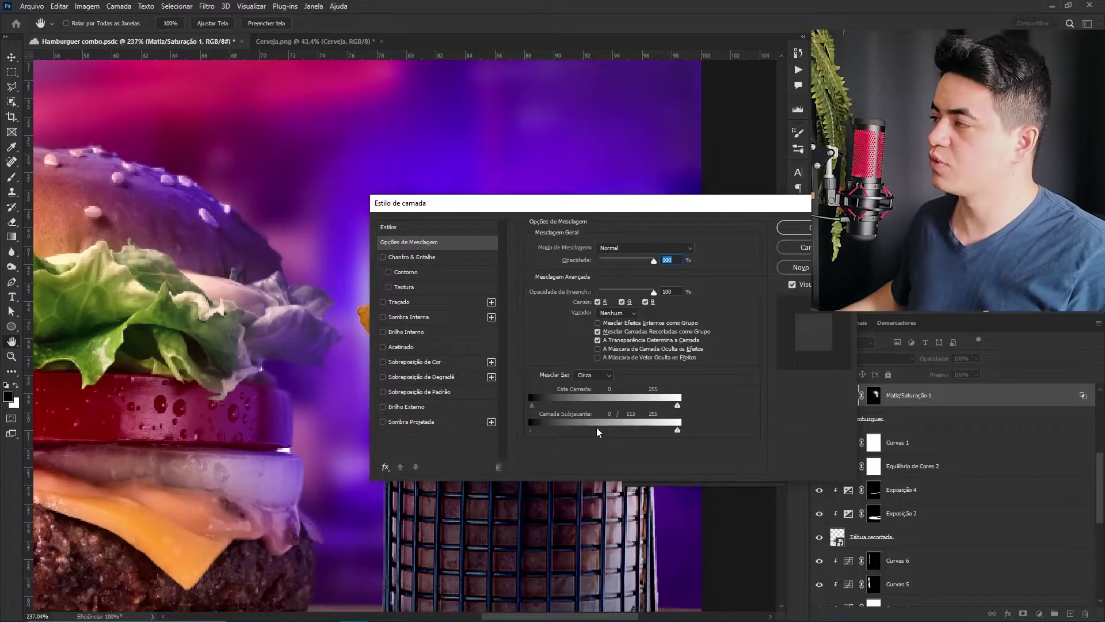
left_click_drag(609, 434, 587, 429)
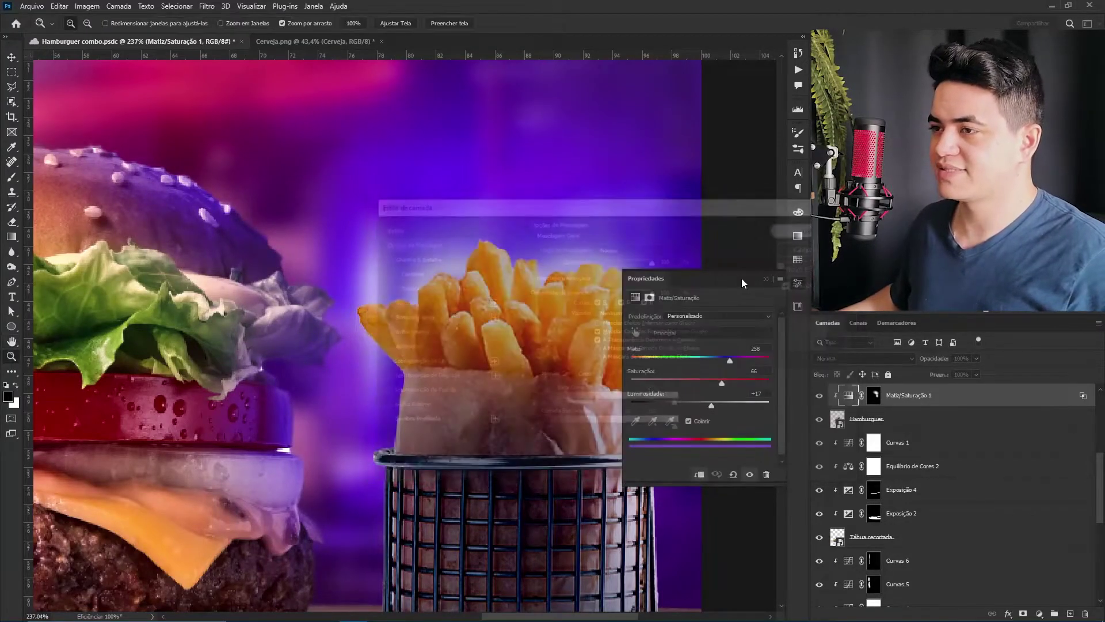
scroll(439, 317, "down", 5)
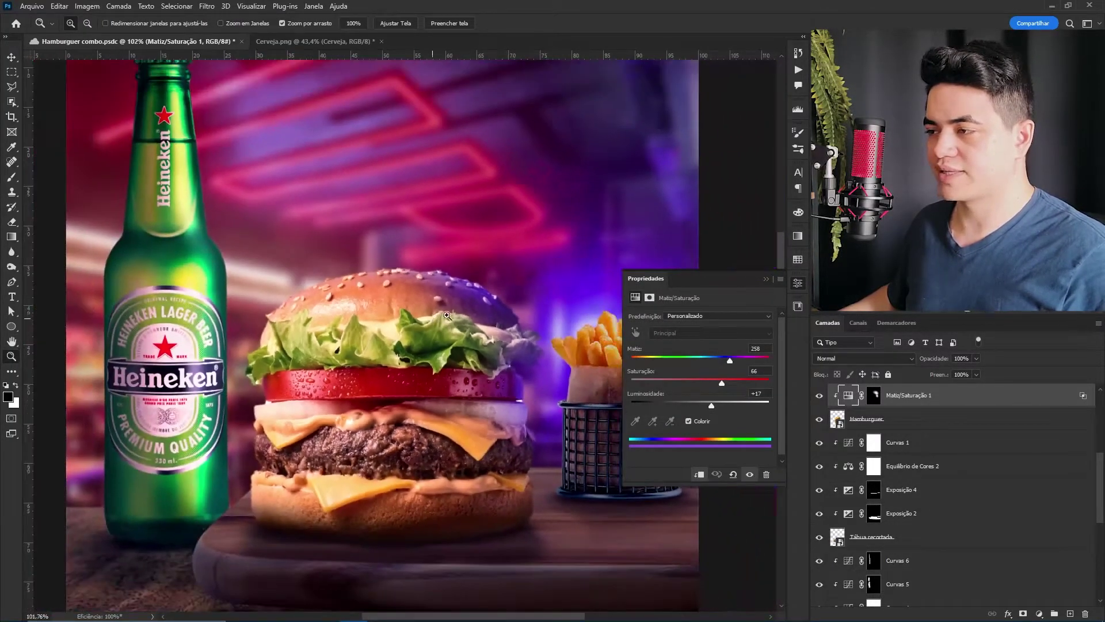
scroll(536, 371, "up", 3)
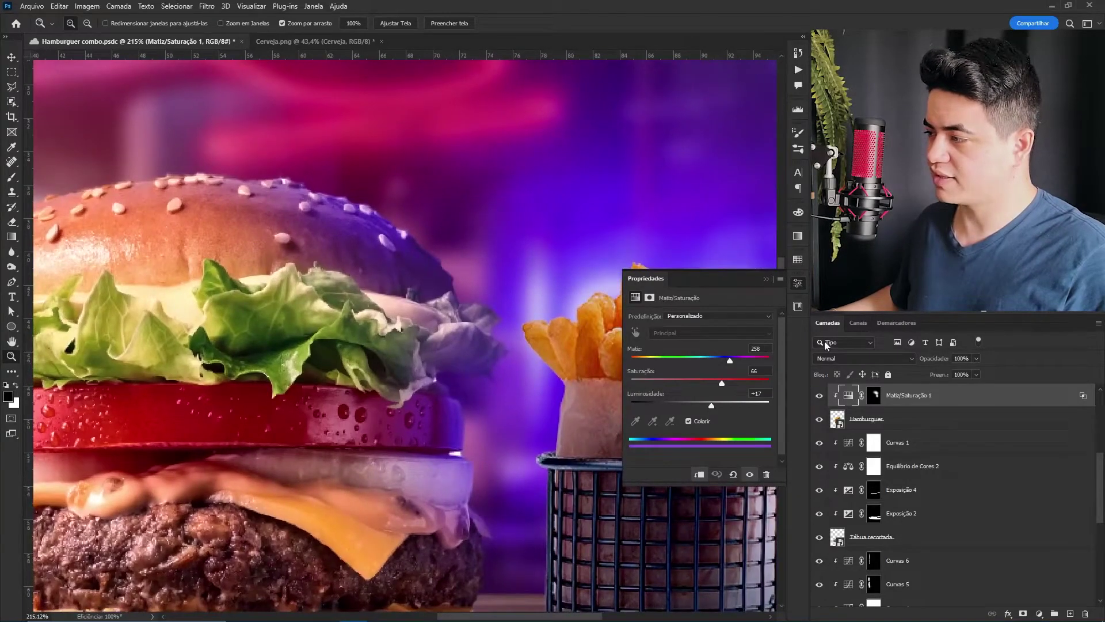
- Add a second clipped Hue/Saturation adjustment to the burger, colorized with hue 353 and saturation 66
scroll(536, 371, "down", 2)
left_click(1039, 613)
left_click(1039, 500)
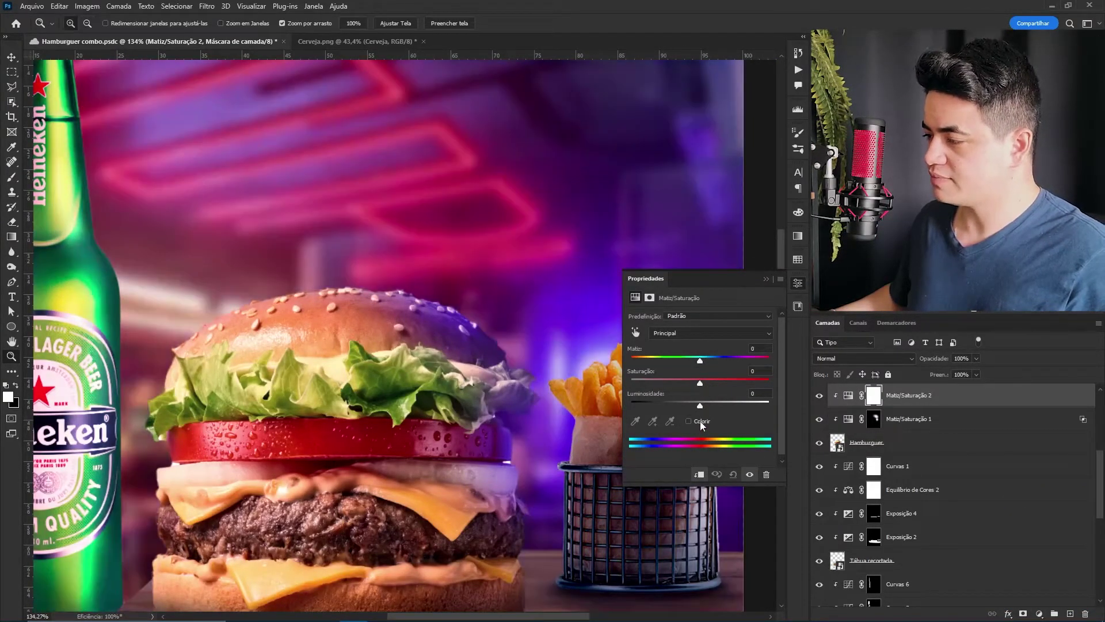
left_click(699, 422)
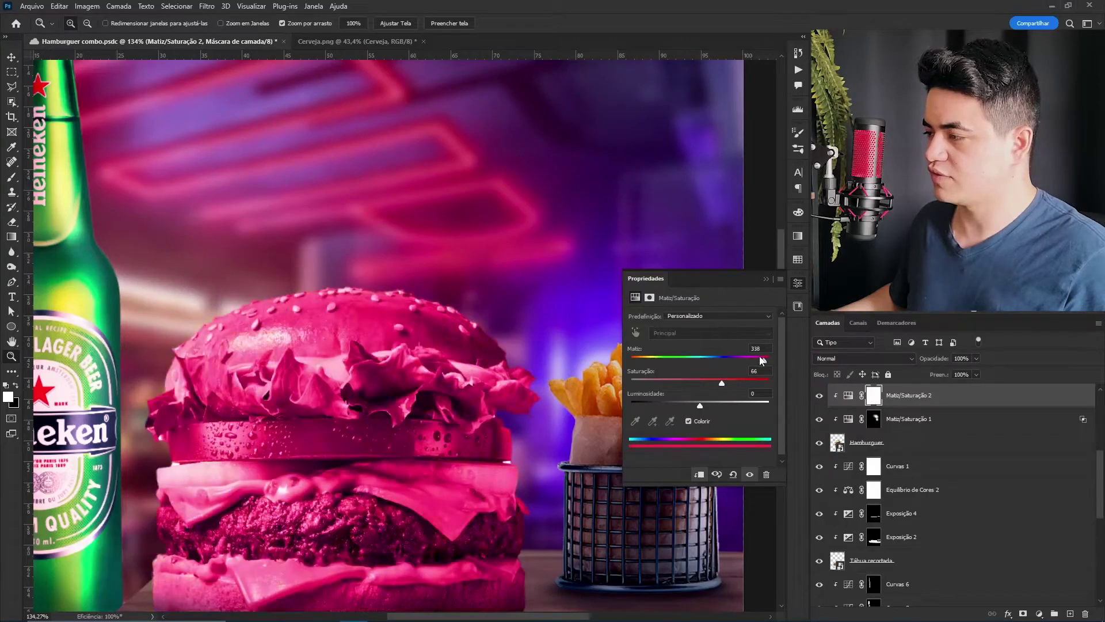
left_click_drag(766, 357, 768, 358)
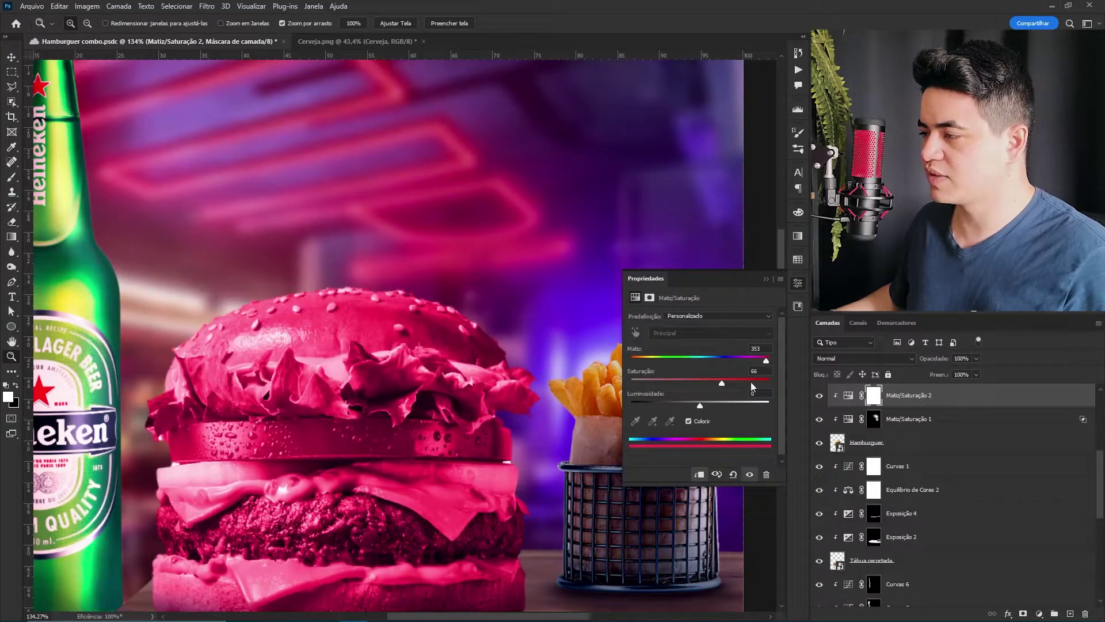
- Invert the Matiz/Saturação 2 mask, then paint and refine the pink tint along the top of the bun
key("ctrl+i")
key("b")
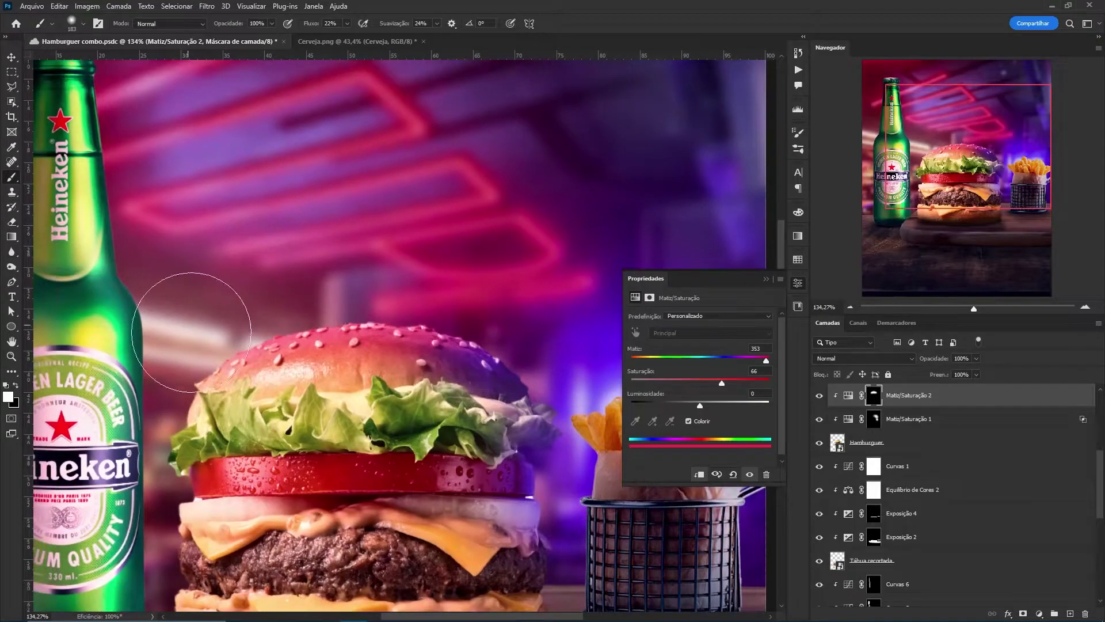
key("x")
mouse_move(412, 369)
left_mouse_down()
mouse_move(388, 365)
mouse_move(504, 344)
left_mouse_up()
left_click_drag(374, 296, 409, 295)
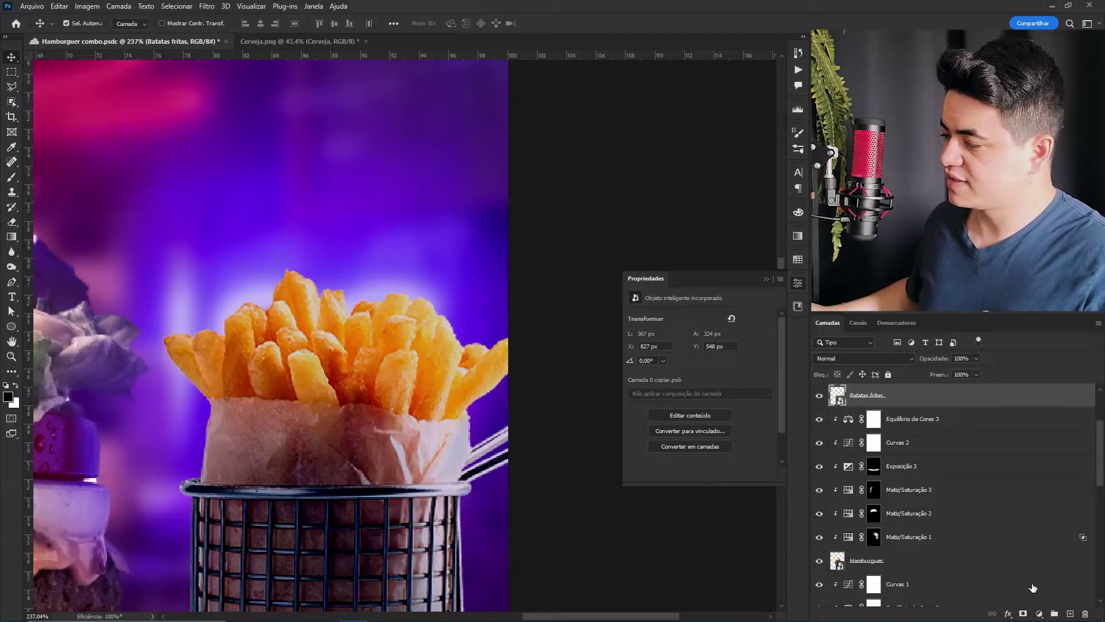
- Add a clipped Hue/Saturation above Batatas fritas, colorized with hue 266, saturation 51 and lightness +42, and invert its mask
left_click(1039, 614)
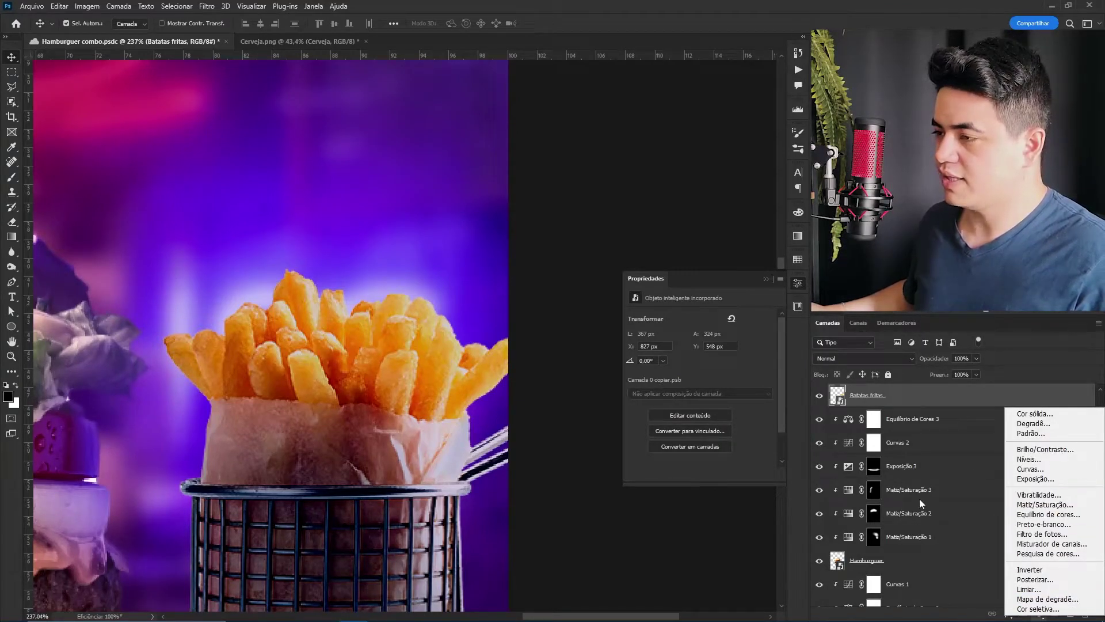
left_click(1040, 504)
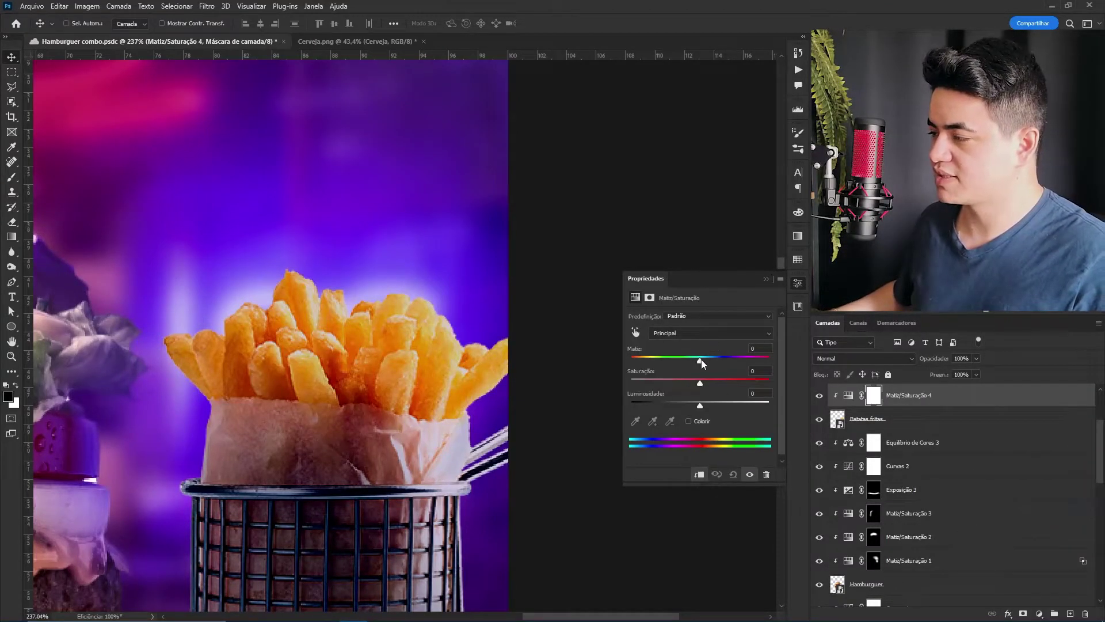
left_click(703, 426)
mouse_move(662, 358)
left_mouse_down()
mouse_move(742, 358)
mouse_move(710, 381)
mouse_move(728, 403)
left_mouse_up()
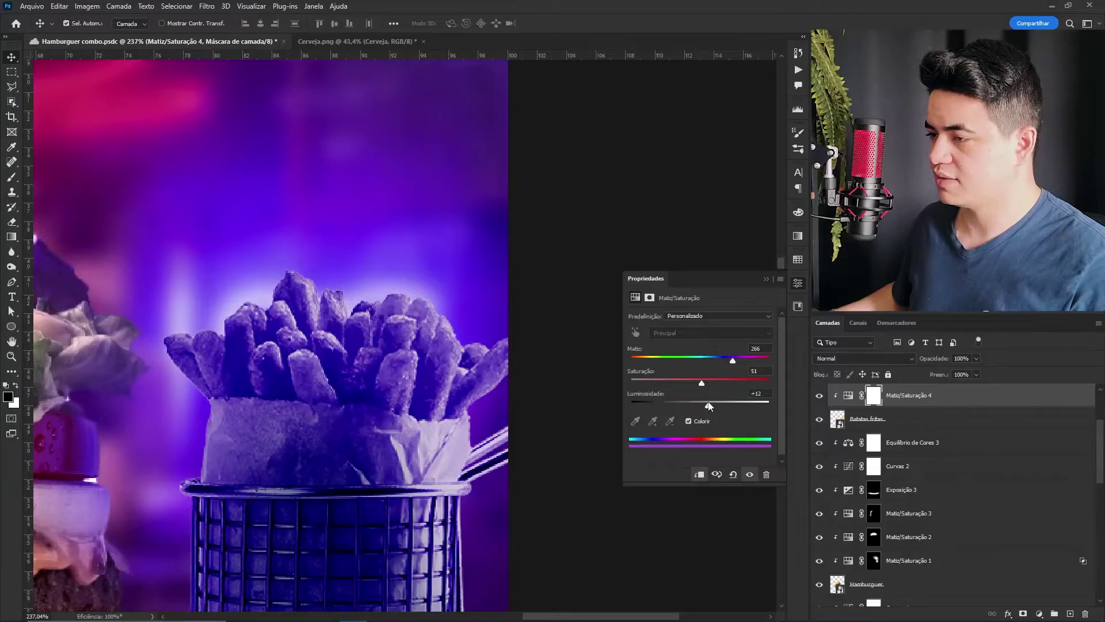
key("ctrl+i")
- Brush the violet tint onto the upper ends of the fries, and set its saturation to 79 and lightness to +49
key("b")
key("x")
mouse_move(354, 258)
left_mouse_down()
mouse_move(478, 284)
mouse_move(457, 281)
mouse_move(450, 260)
mouse_move(462, 258)
mouse_move(519, 313)
mouse_move(339, 228)
mouse_move(216, 250)
mouse_move(251, 257)
mouse_move(210, 247)
mouse_move(150, 282)
left_mouse_up()
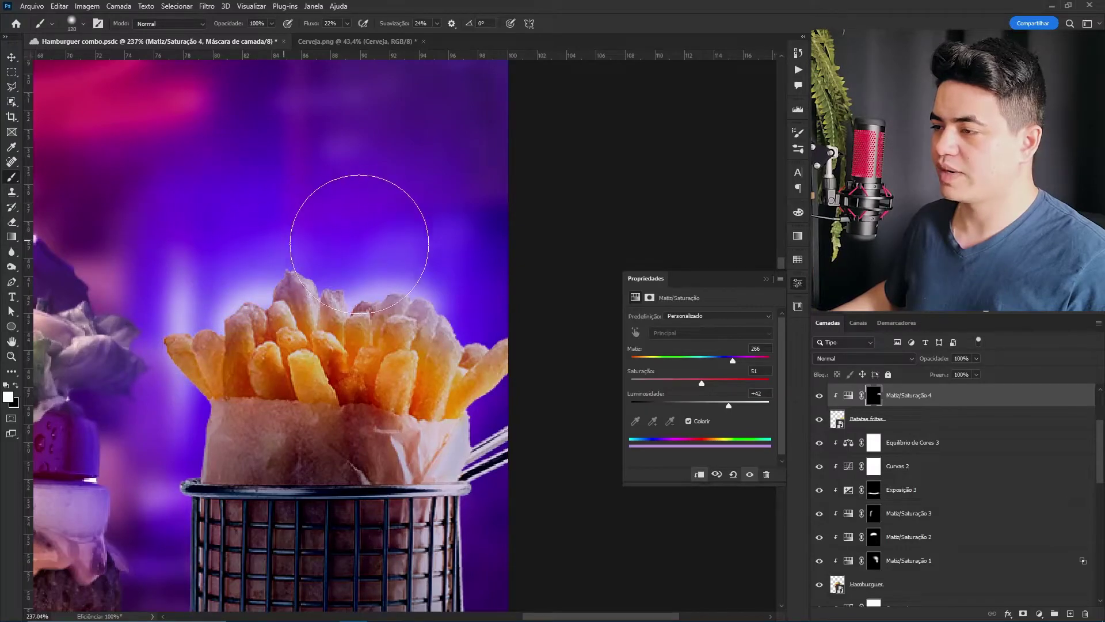
key("bracketright")
key("x")
key("bracketleft")
left_click_drag(331, 346, 288, 300)
mouse_move(702, 383)
left_mouse_down()
mouse_move(740, 382)
mouse_move(734, 406)
left_mouse_up()
scroll(437, 294, "down", 5)
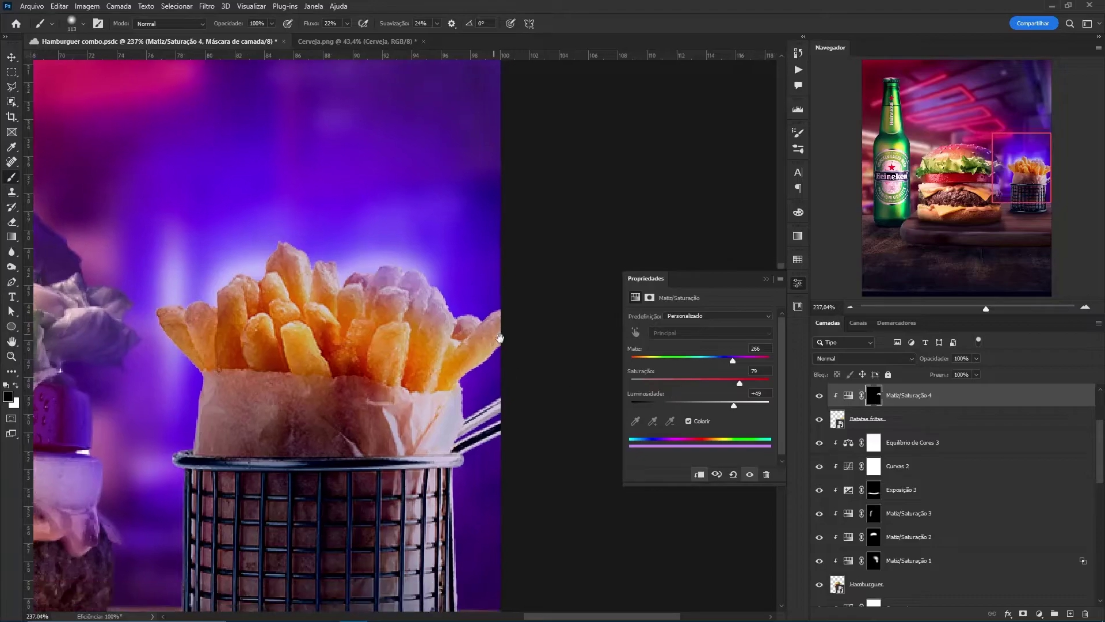
- Extend the violet tint with a smaller brush along the edges of the fries' paper and metal basket
key("x")
scroll(460, 380, "up", 5)
key("bracketleft")
left_click_drag(138, 476, 204, 341)
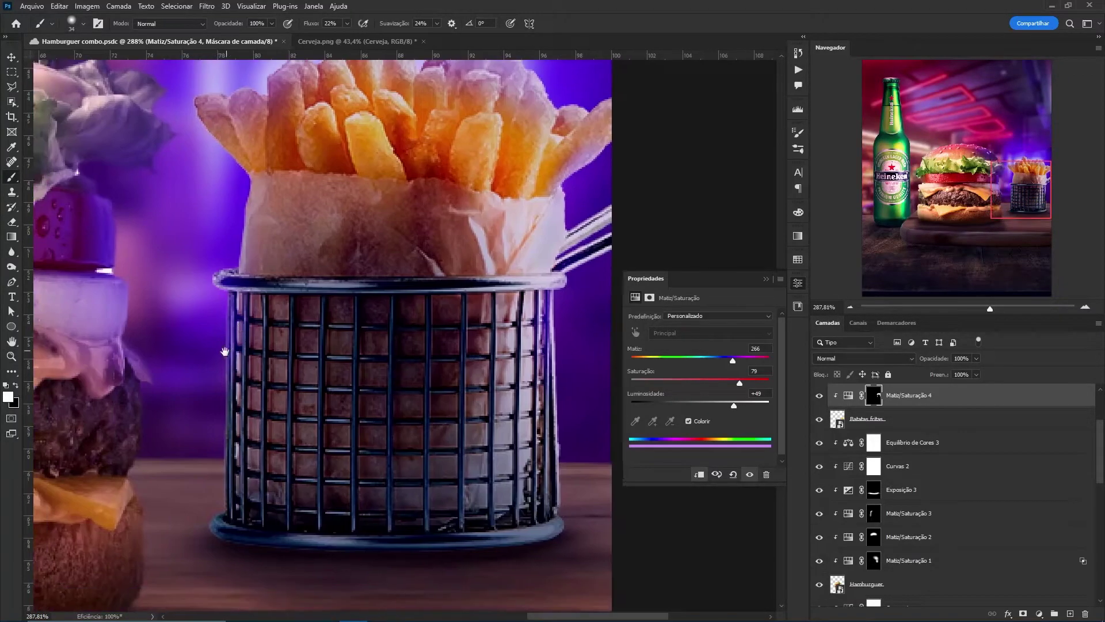
left_click_drag(567, 358, 602, 422)
scroll(227, 290, "down", 5)
scroll(309, 291, "up", 4)
left_click_drag(536, 402, 360, 336)
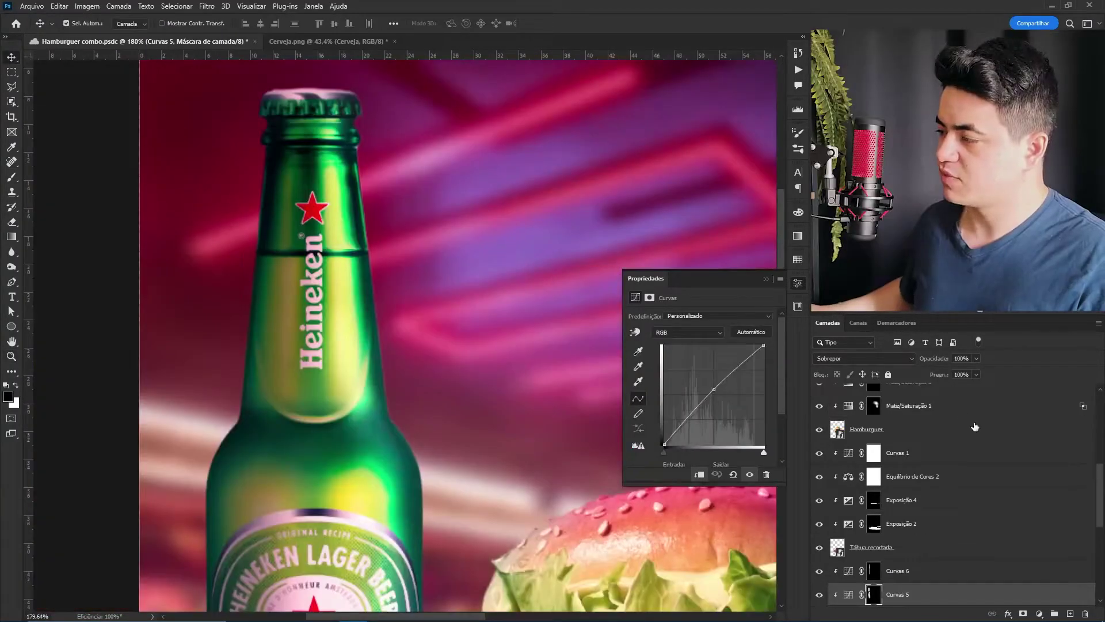
- Add a clipped Exposure adjustment directly above Hamburguer with exposure +3.78 and gamma correction 3.74, and invert its mask
scroll(400, 360, "up", 2)
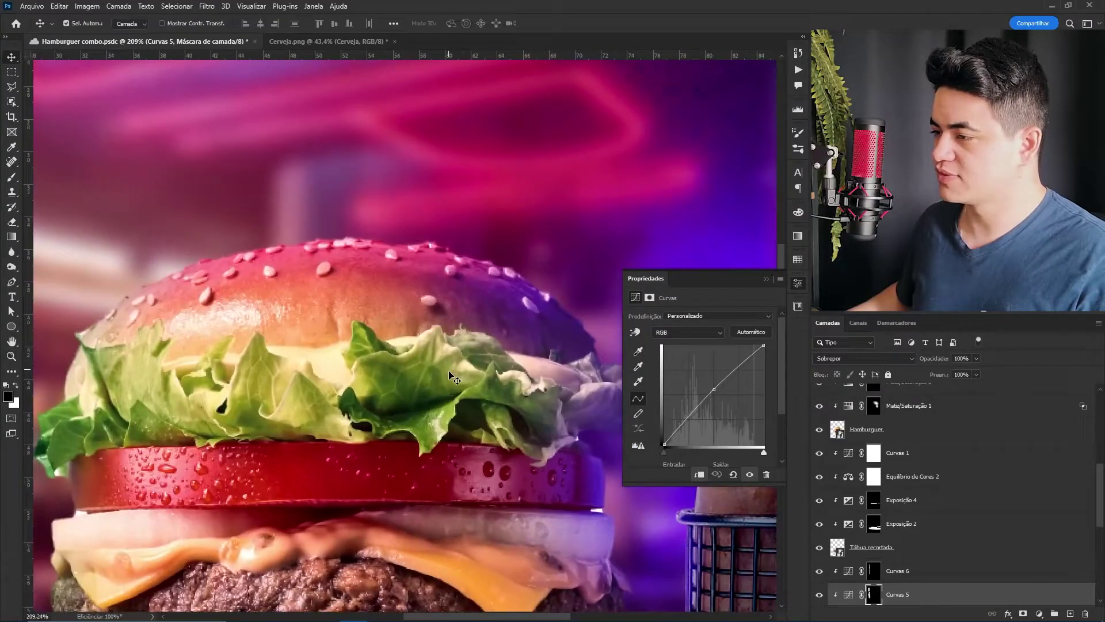
left_click(938, 429)
scroll(1101, 488, "up", 5)
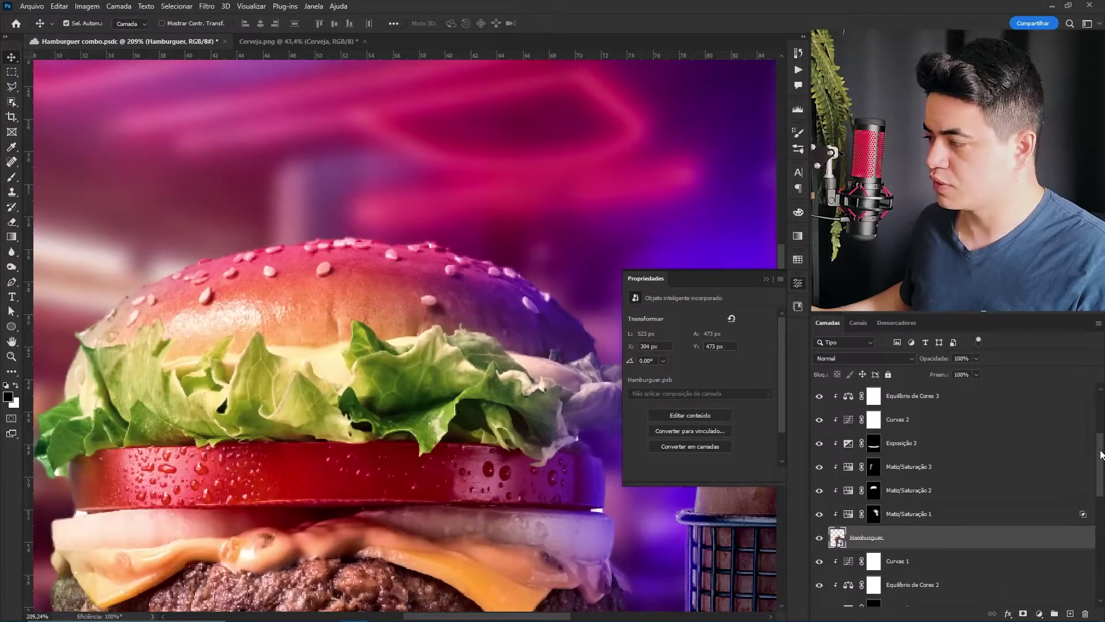
left_click(949, 454)
left_click(921, 595)
left_click(1039, 613)
left_click(1036, 476)
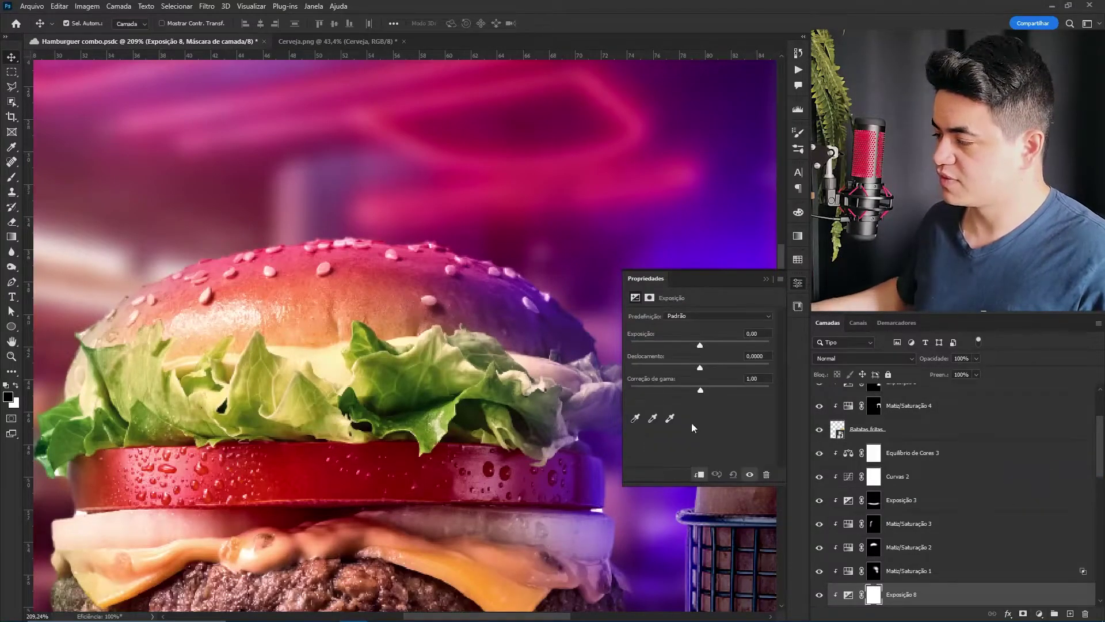
left_click_drag(700, 345, 739, 345)
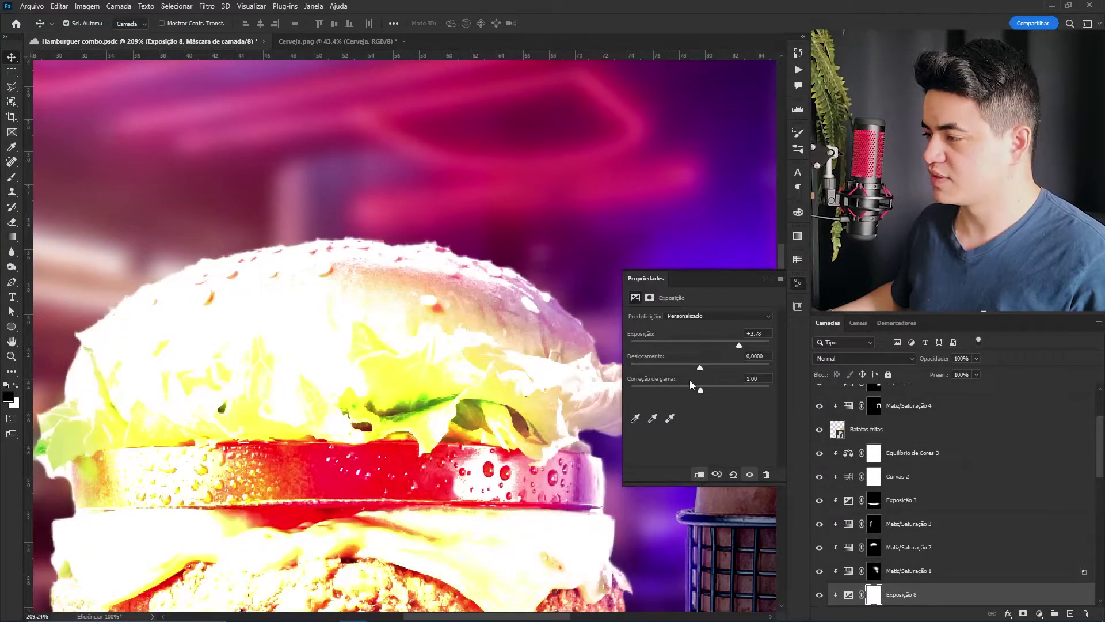
left_click_drag(689, 394, 641, 390)
key("ctrl+i")
- Paint a thin rim light with a small soft brush along the bun's edge facing the fries
left_click_drag(468, 333, 340, 333)
key("b")
scroll(443, 288, "up", 3)
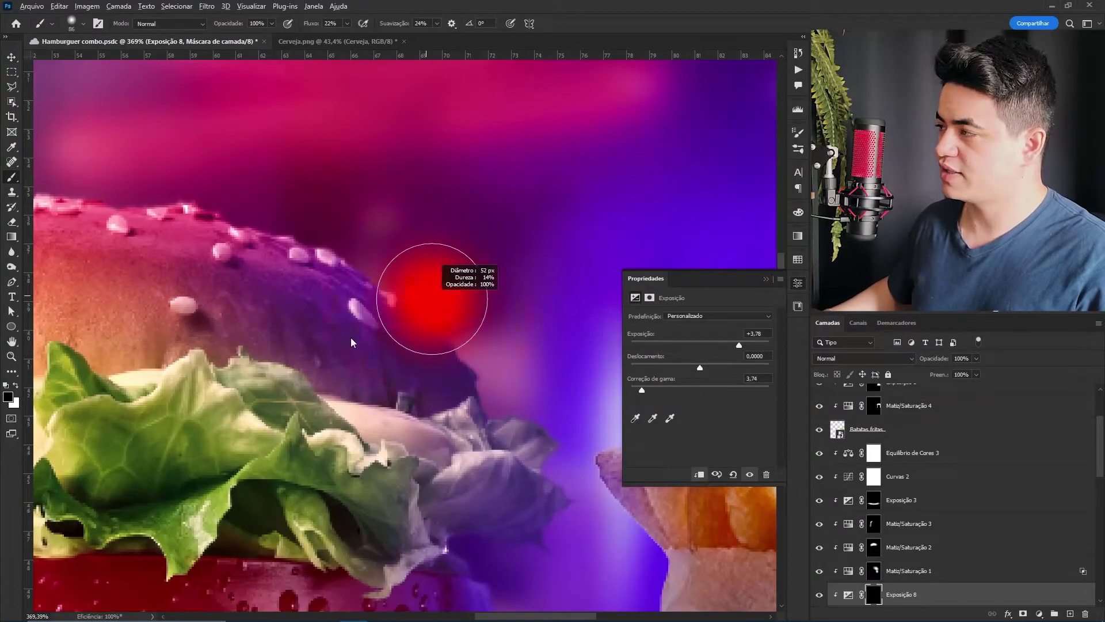
scroll(432, 299, "up", 2)
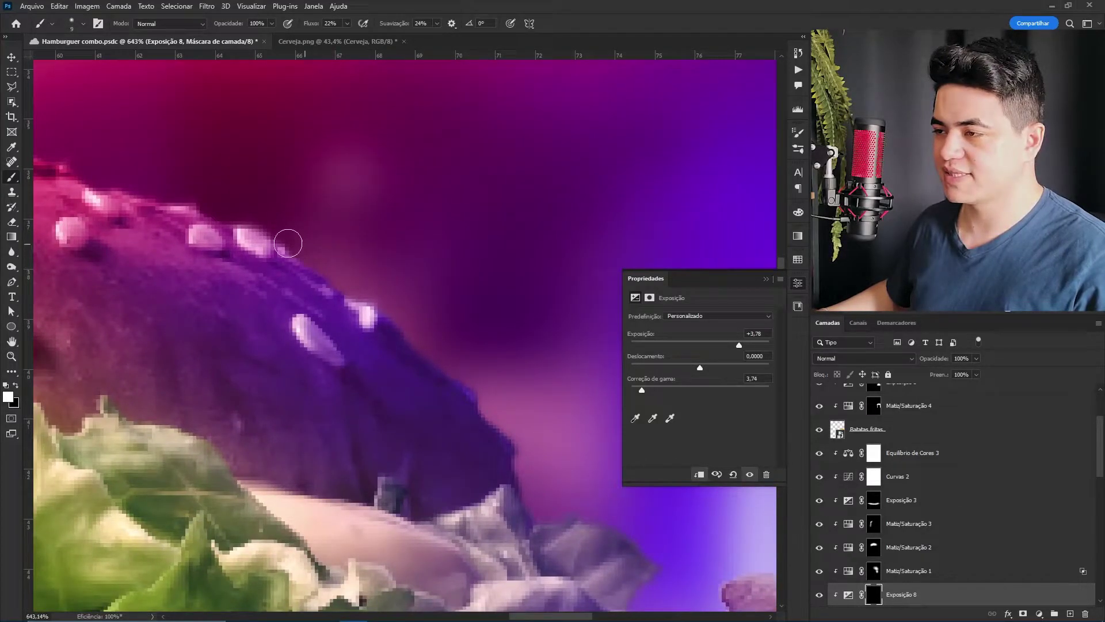
mouse_move(289, 245)
left_mouse_down()
mouse_move(488, 407)
mouse_move(395, 313)
mouse_move(521, 470)
mouse_move(459, 336)
mouse_move(499, 391)
left_mouse_up()
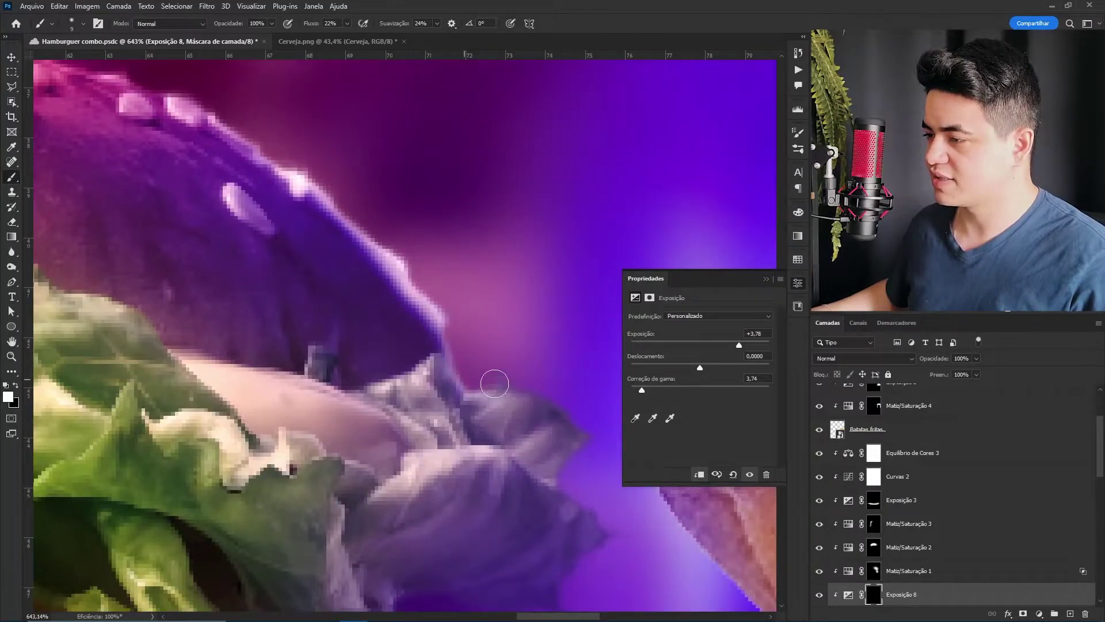
- Raise the brush flow to 51% and paint the rim light along the lettuce tips and the tomato and onion edges facing the fries
mouse_move(569, 430)
left_mouse_down()
mouse_move(587, 460)
mouse_move(450, 384)
left_mouse_up()
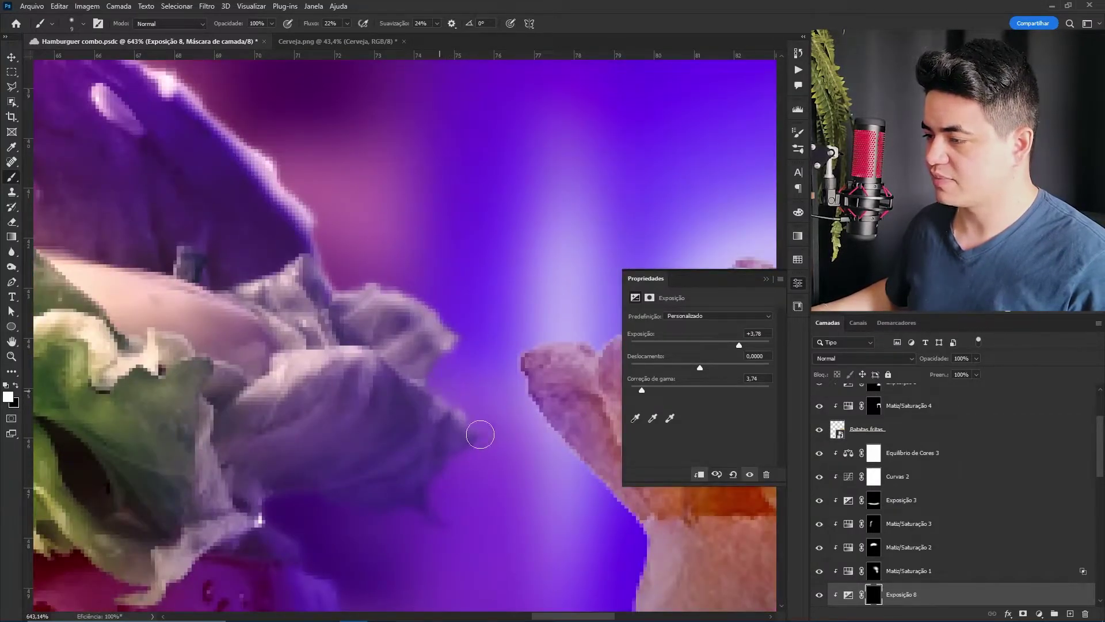
scroll(478, 421, "down", 3)
left_click(347, 23)
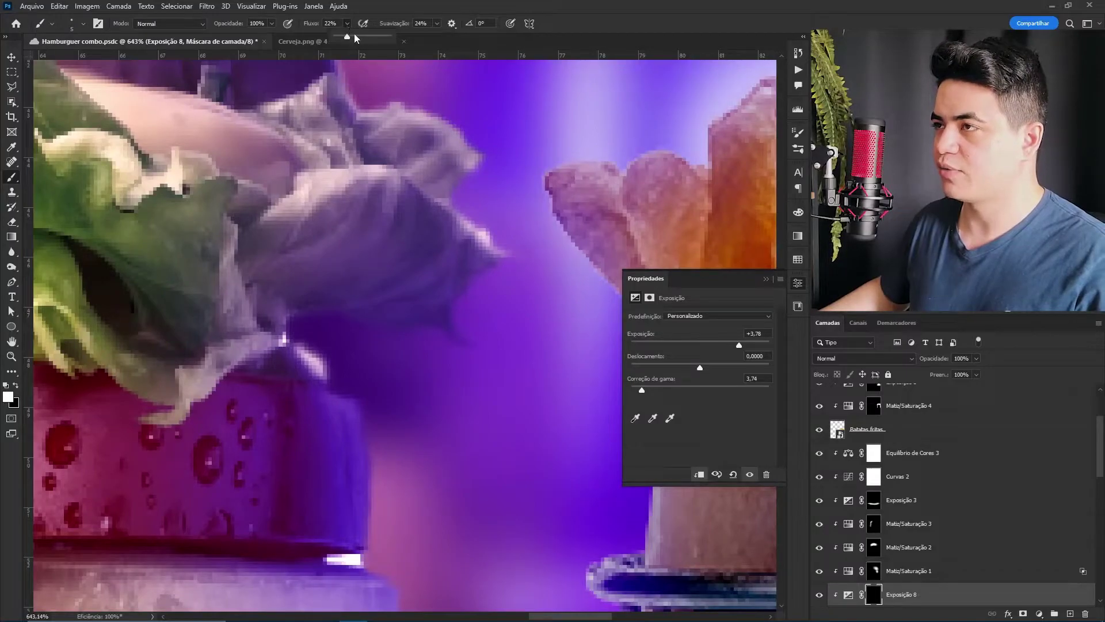
mouse_move(340, 334)
left_mouse_down()
mouse_move(329, 345)
mouse_move(370, 461)
mouse_move(366, 540)
left_mouse_up()
left_click_drag(367, 412, 308, 227)
mouse_move(305, 381)
left_mouse_down()
mouse_move(332, 396)
mouse_move(328, 510)
left_mouse_up()
left_click_drag(330, 411, 320, 519)
mouse_move(383, 408)
left_mouse_down()
mouse_move(424, 386)
mouse_move(321, 424)
left_mouse_up()
- Add a layer mask to Hamburguer and mask out the stray edge between the tomato and the onion with a lasso selection
scroll(1004, 474, "down", 3)
left_click(1004, 493)
left_click(1022, 614)
scroll(311, 293, "up", 4)
key("l")
left_click(397, 394)
key("b")
key("x")
key("ctrl+d")
left_click_drag(507, 424, 488, 423)
key("v")
- Return to the Exposição 8 mask and paint a thin rim light along the edges of the onion, sauce, patty and purple lettuce
left_click(448, 358)
left_click(817, 447)
left_click(817, 447)
left_click(873, 470)
key("b")
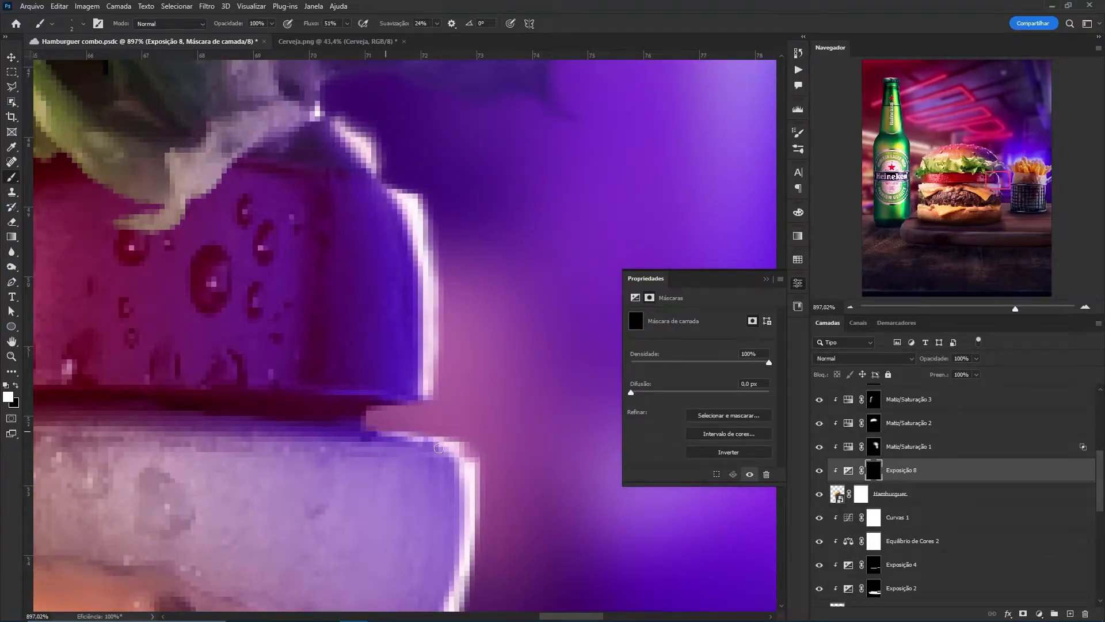
scroll(439, 446, "down", 5)
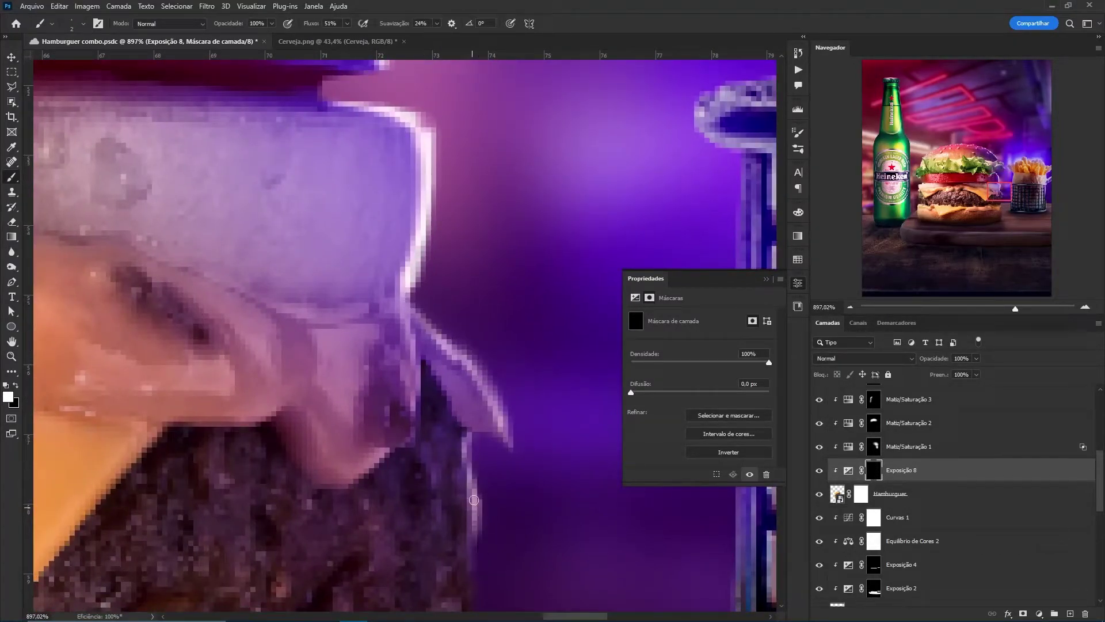
left_click_drag(468, 433, 380, 433, "ctrl")
left_click_drag(489, 285, 576, 288, "ctrl")
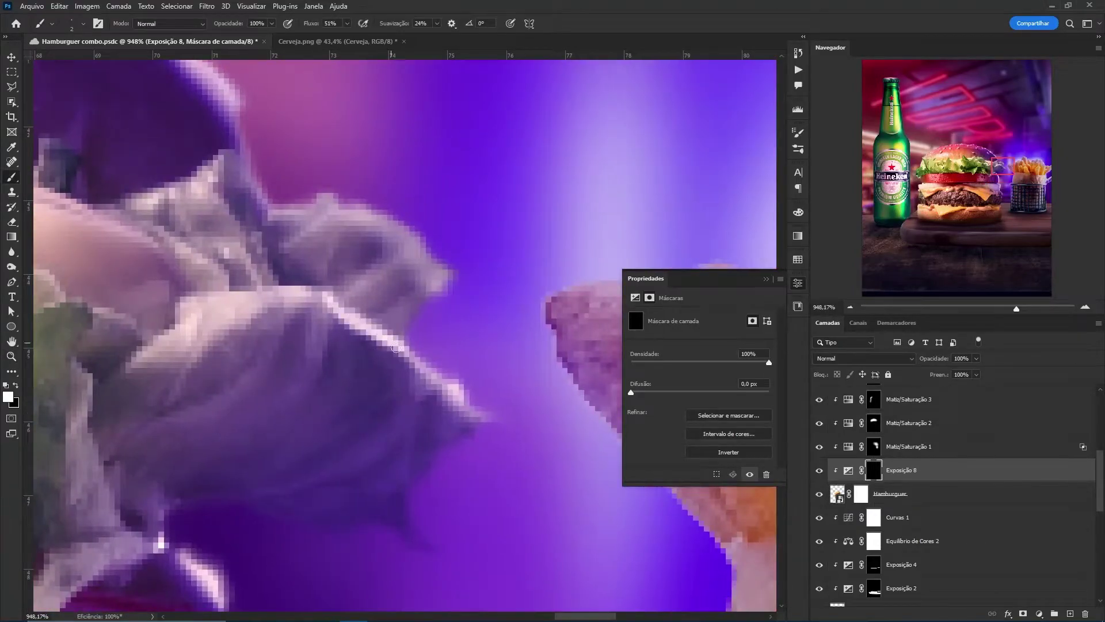
mouse_move(284, 196)
left_mouse_down()
mouse_move(387, 267)
mouse_move(550, 339)
mouse_move(397, 336)
left_mouse_up()
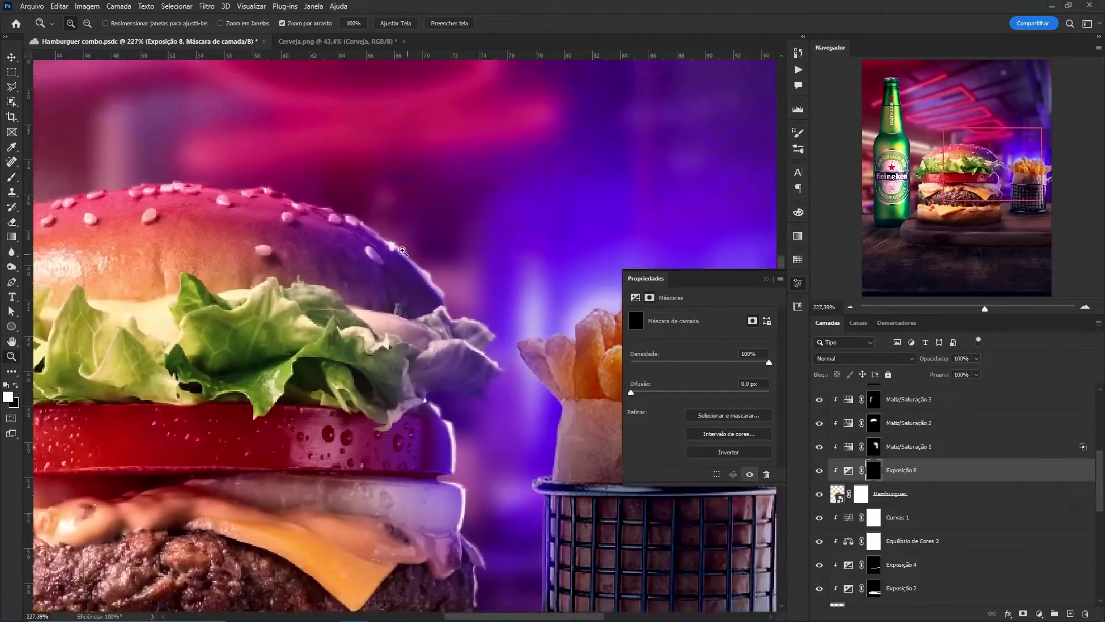
- Paint the rim light across the top of the bun and down its side facing the bottle with a slightly larger brush
left_click_drag(405, 254, 466, 254, "ctrl")
left_click_drag(343, 185, 357, 186, "alt")
left_click_drag(205, 137, 537, 198)
left_click_drag(266, 167, 430, 141)
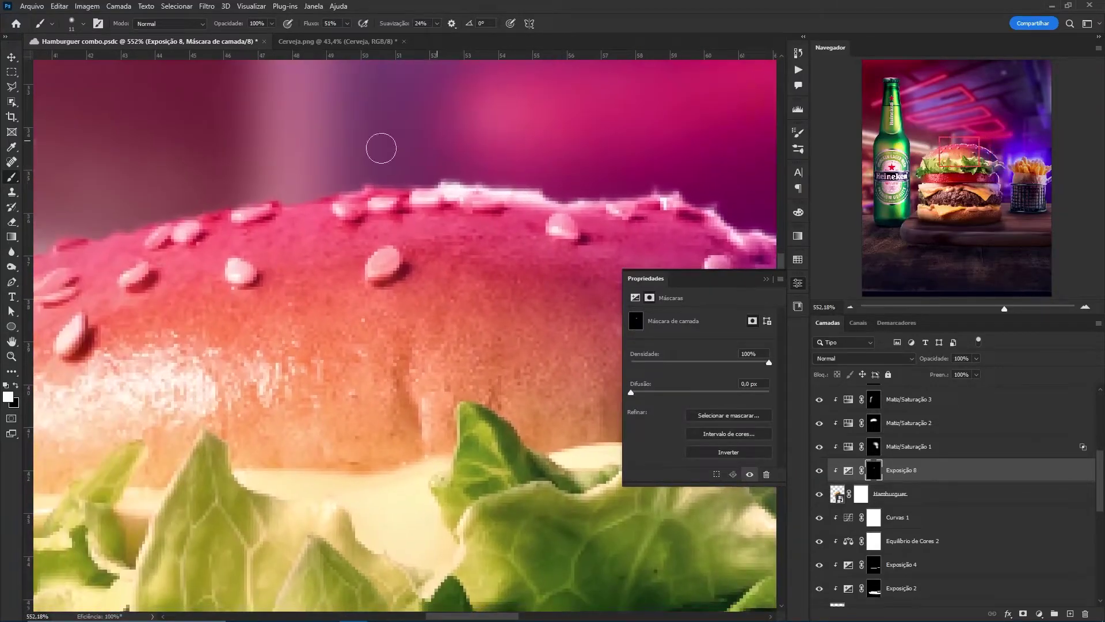
left_click_drag(215, 206, 310, 143)
left_click_drag(196, 227, 221, 249)
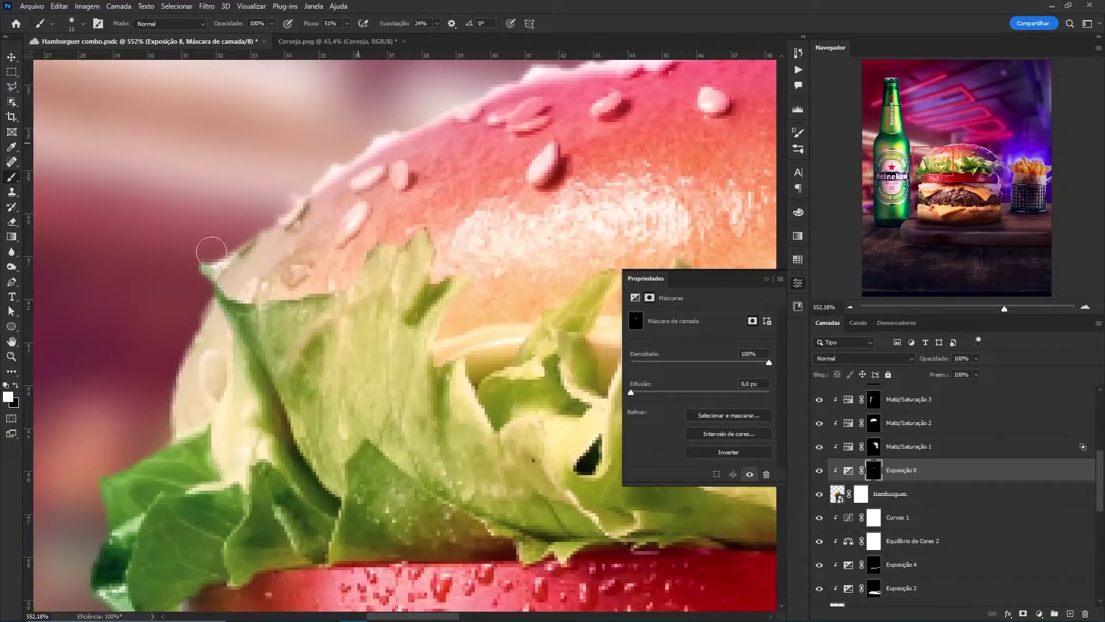
- Brighten the sesame seeds near the bun's upper edge with a small brush on the Exposição 8 mask
scroll(260, 179, "down", 5)
scroll(412, 298, "up", 8)
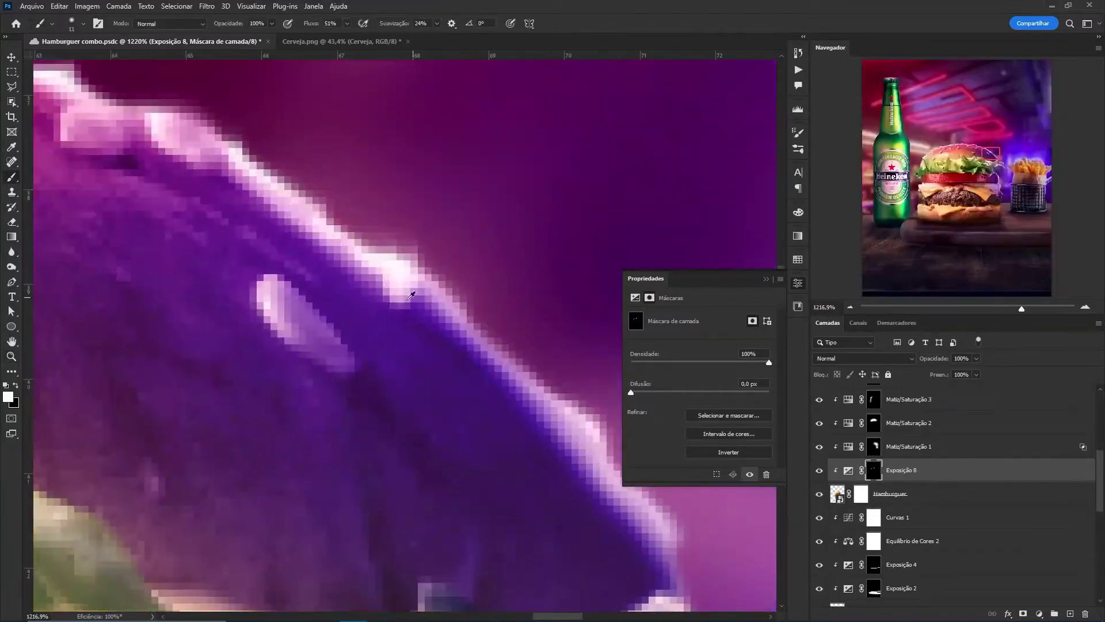
left_click_drag(342, 349, 489, 268)
left_click_drag(230, 288, 475, 286)
scroll(476, 285, "down", 6)
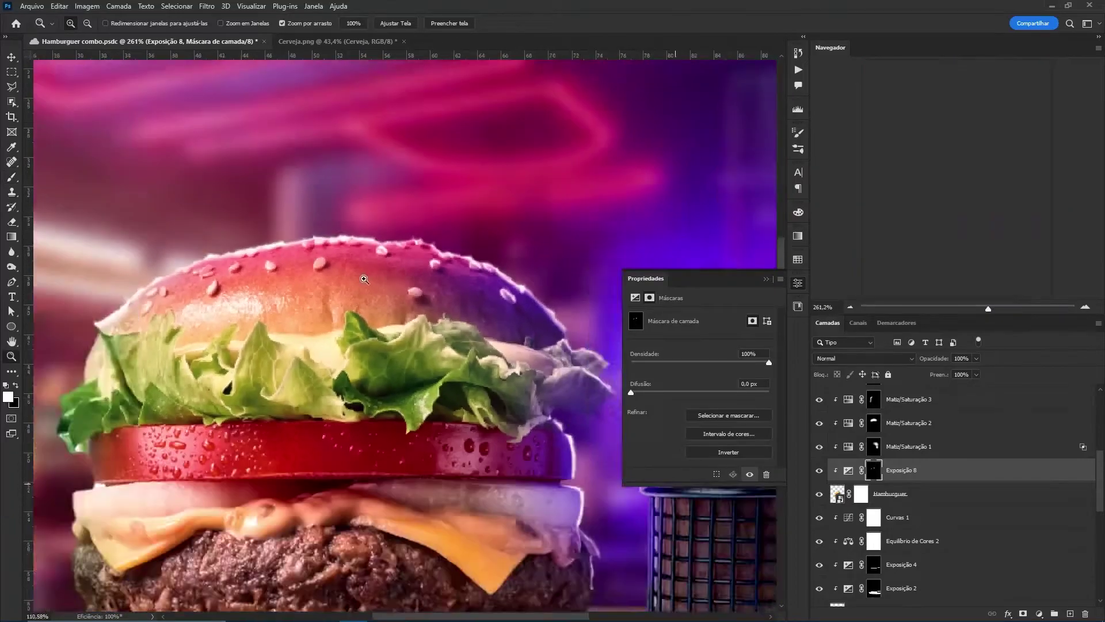
scroll(469, 277, "up", 5)
scroll(469, 277, "up", 3)
key("b")
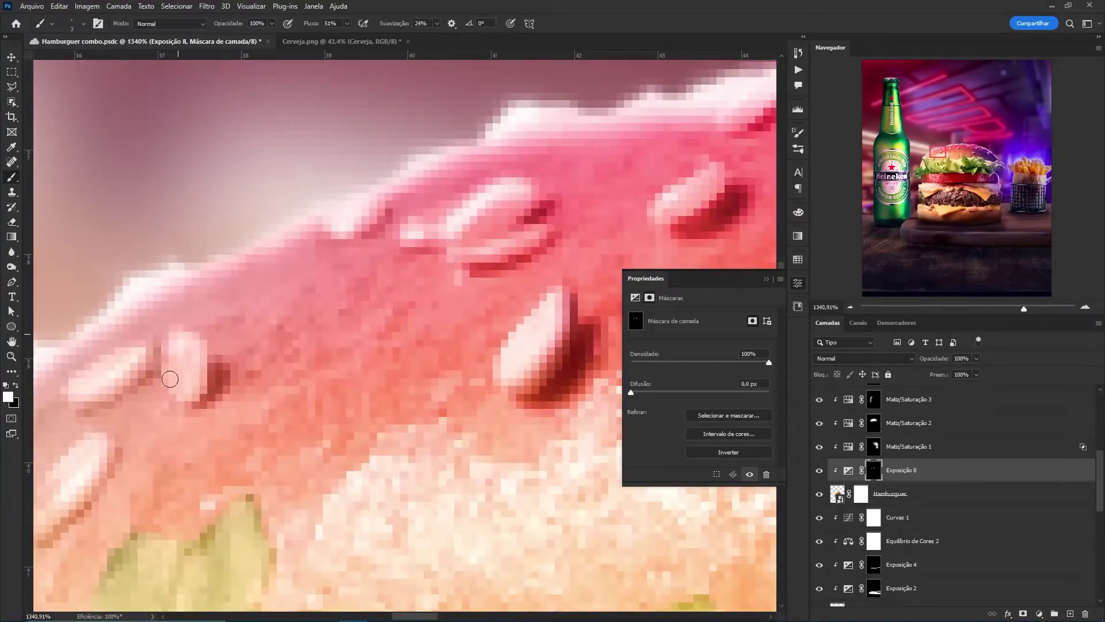
left_click_drag(175, 351, 288, 292)
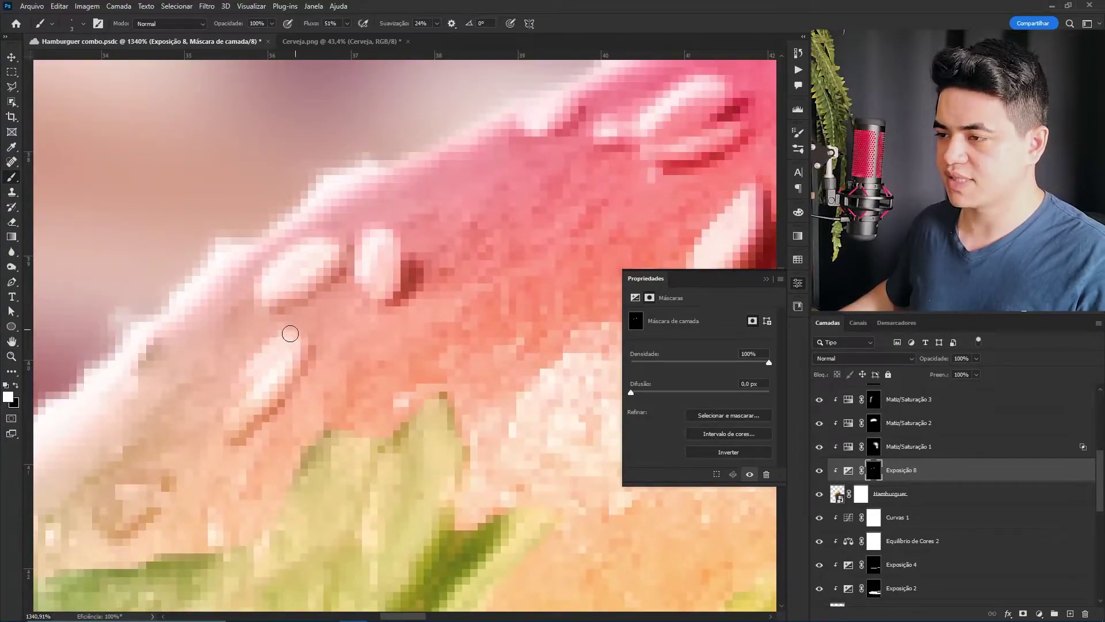
mouse_move(280, 341)
left_mouse_down()
mouse_move(296, 309)
mouse_move(316, 299)
mouse_move(340, 311)
left_mouse_up()
left_click_drag(457, 313, 507, 308)
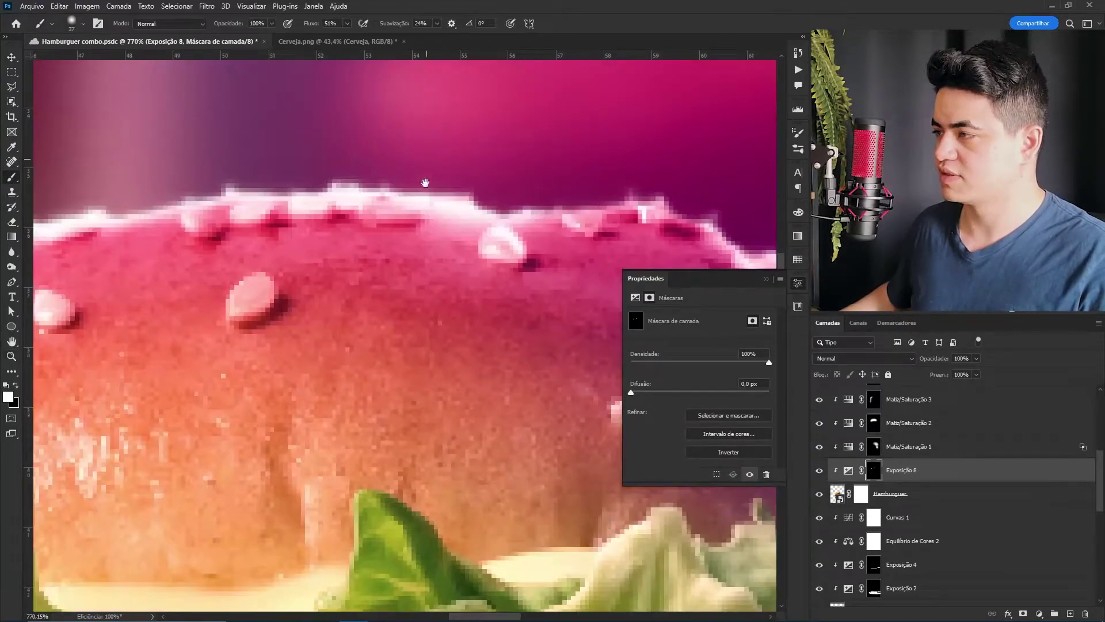
left_click_drag(417, 177, 593, 182)
mouse_move(407, 156)
left_mouse_down()
mouse_move(216, 179)
mouse_move(449, 129)
mouse_move(227, 197)
left_mouse_up()
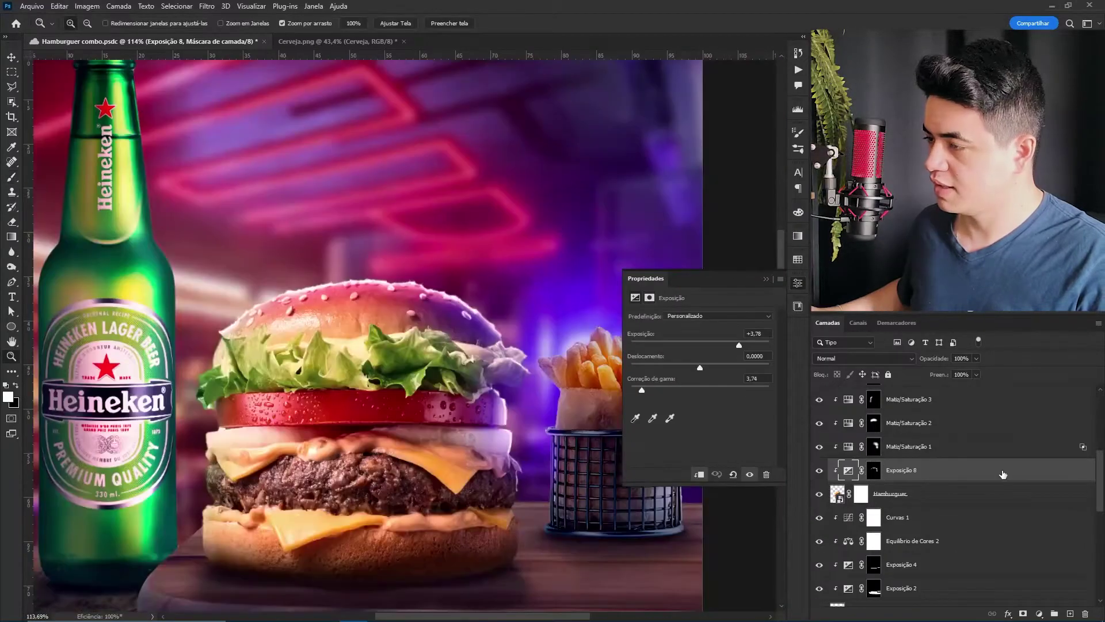
- Fade Exposição 8 out of the dark underlying tones with the Blend If slider for the underlying layer
double_click(1003, 473)
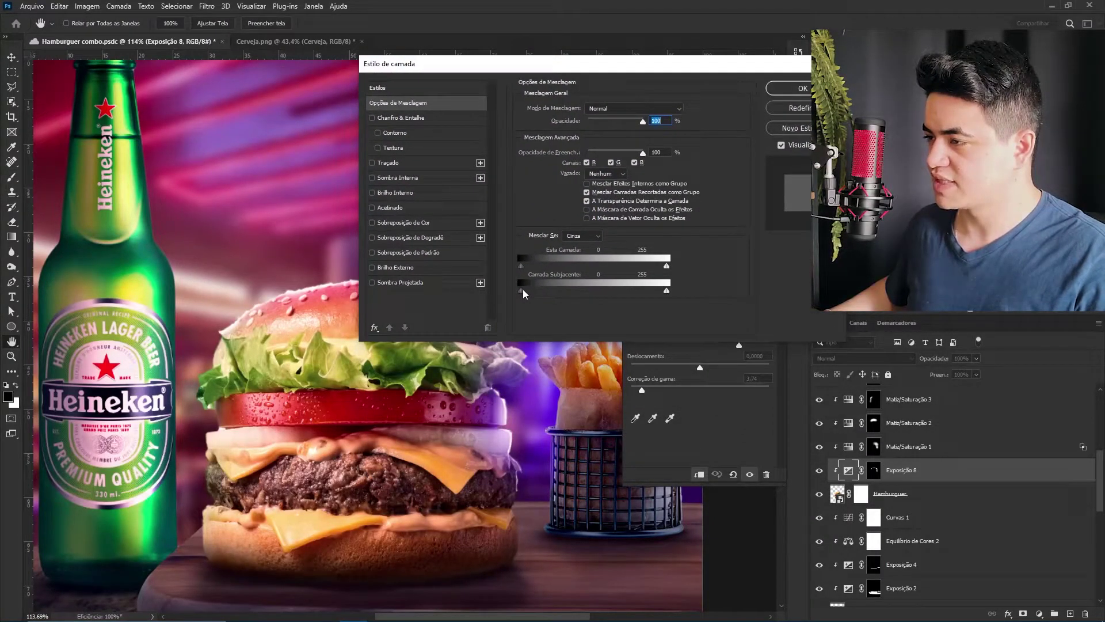
left_click_drag(576, 69, 789, 243)
left_click_drag(752, 463, 780, 454)
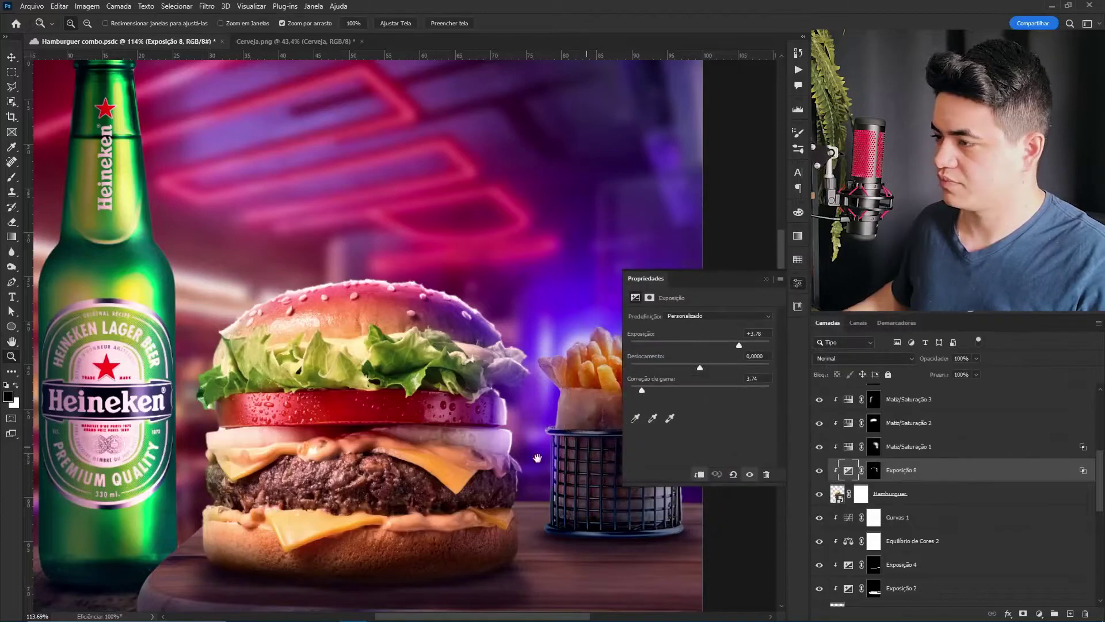
- Add a clipped Exposure adjustment for the fries with exposure +2.78 and gamma correction 1.37, invert its mask, and place it above Curvas 3
scroll(550, 393, "up", 5)
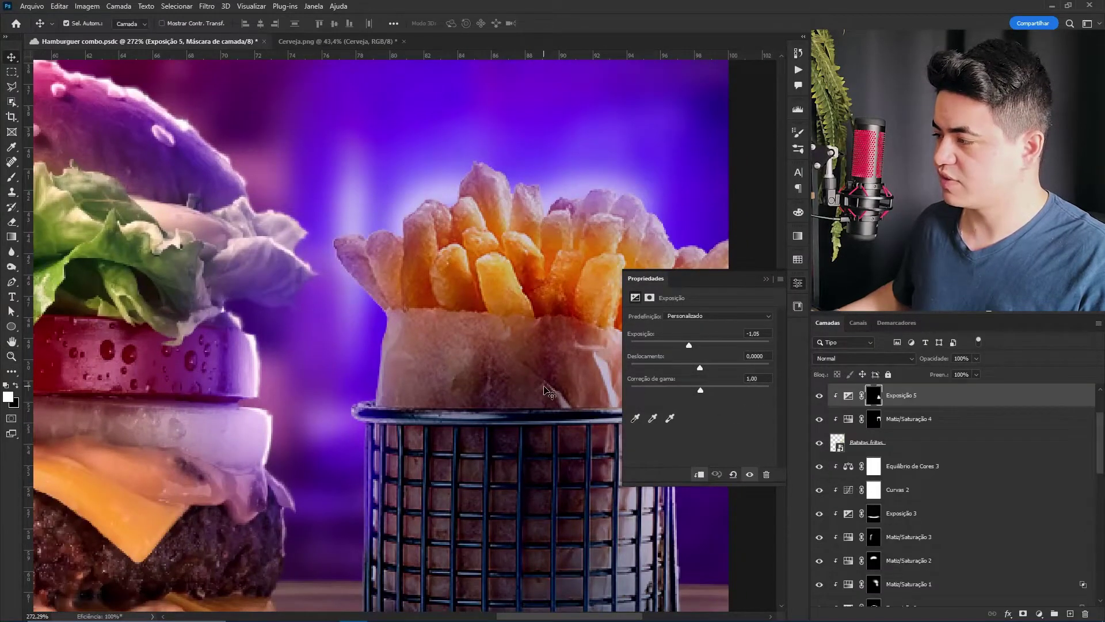
left_click_drag(1101, 444, 1101, 418)
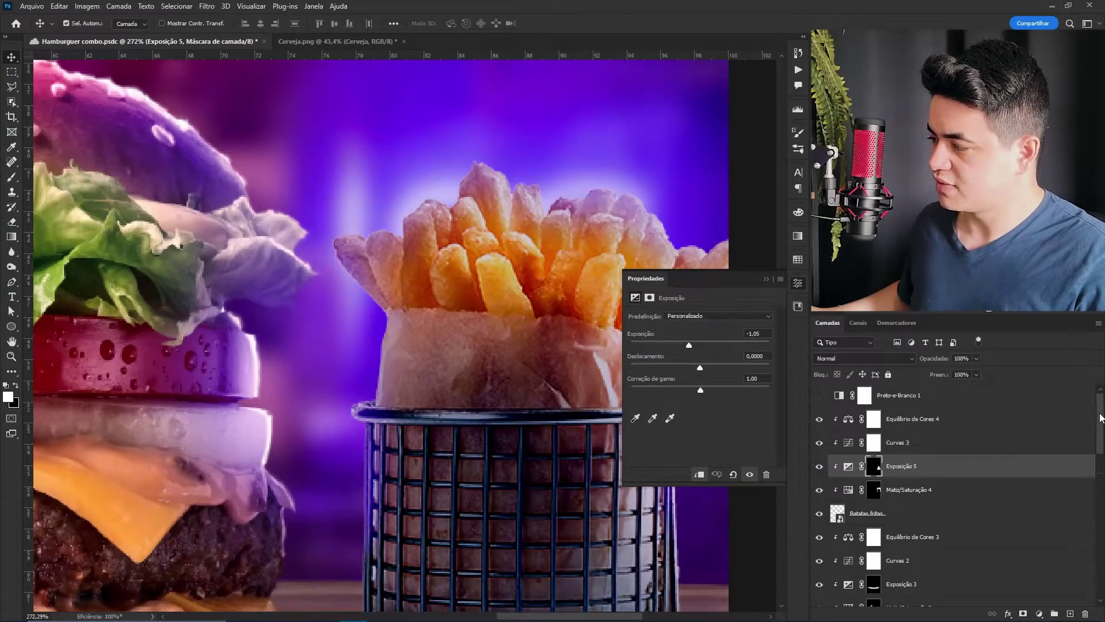
left_click(929, 518)
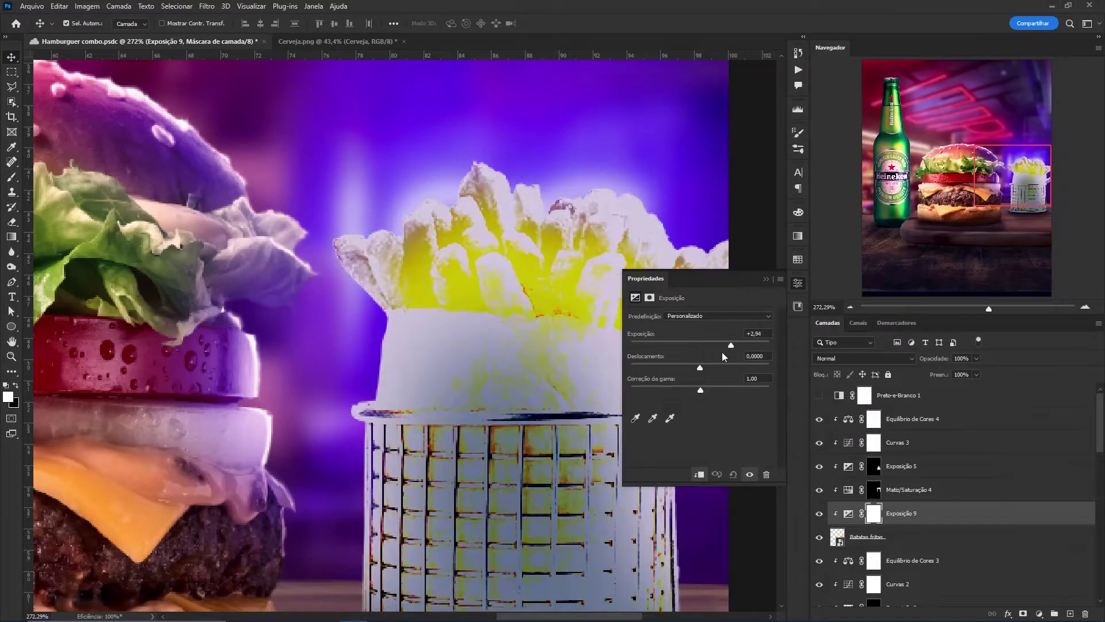
key("ctrl+i")
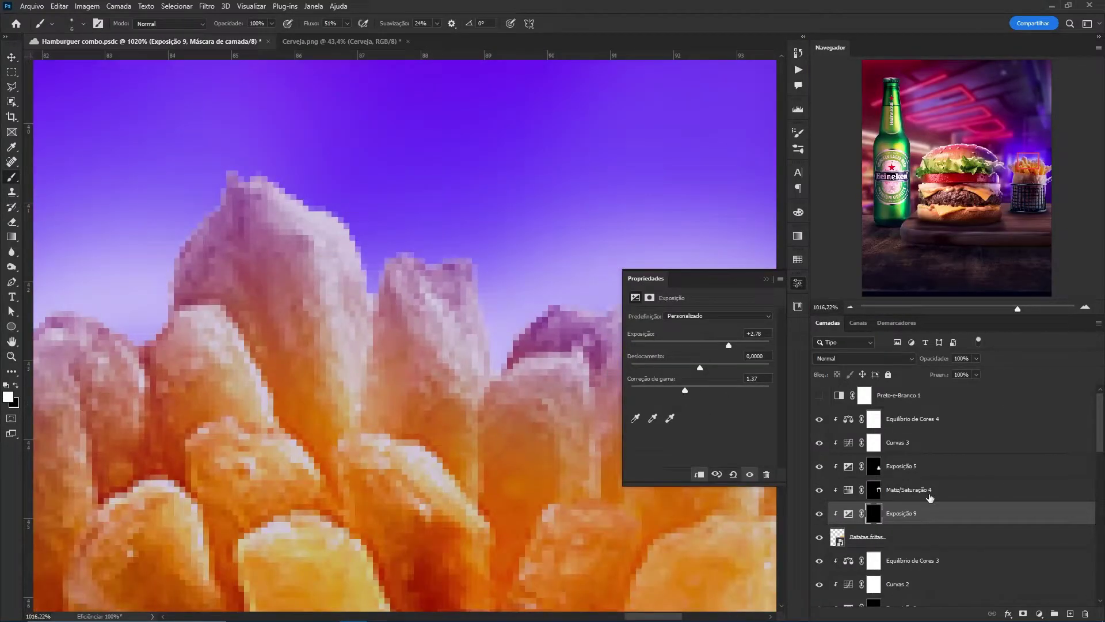
left_click_drag(929, 498, 929, 478)
left_click_drag(928, 489, 927, 432)
- Paint a thin rim light with a small brush along the upper edges of the back row of fries
key("bracketleft")
key("bracketleft")
key("bracketleft")
mouse_move(263, 177)
left_mouse_down()
mouse_move(366, 283)
mouse_move(475, 311)
left_mouse_up()
left_click_drag(518, 311, 345, 301)
mouse_move(337, 369)
left_mouse_down()
mouse_move(589, 305)
mouse_move(334, 323)
left_mouse_up()
mouse_move(448, 333)
left_mouse_down()
mouse_move(484, 483)
mouse_move(403, 357)
left_mouse_up()
left_click_drag(404, 362, 456, 501)
left_click_drag(173, 259, 547, 276)
left_click_drag(172, 276, 547, 259)
left_click_drag(564, 118, 478, 243)
mouse_move(479, 247)
left_mouse_down()
mouse_move(342, 261)
mouse_move(657, 261)
left_mouse_up()
- Refine the rim light on the fries' tips with a soft brush of about 14 px and 11% hardness
key("bracketright")
key("bracketright")
key("bracketright")
key("bracketright")
key("bracketright")
key("bracketright")
key("bracketright")
key("bracketright")
key("bracketright")
key("x")
key("x")
scroll(644, 215, "down", 3)
left_click_drag(291, 167, 259, 180)
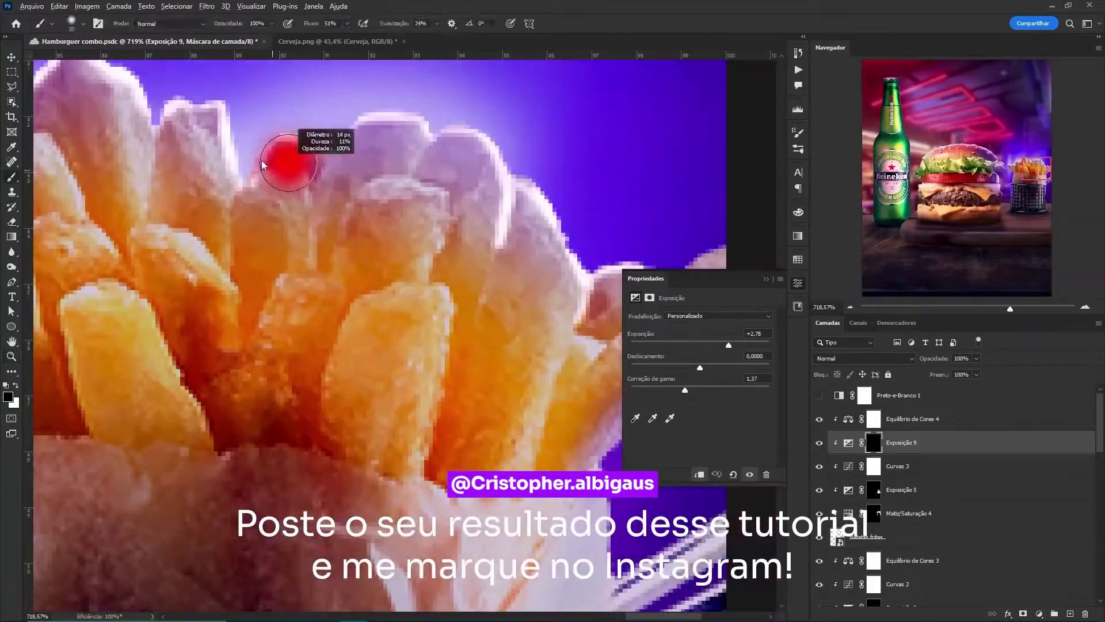
scroll(348, 180, "up", 4)
left_click_drag(575, 190, 403, 259)
mouse_move(510, 236)
left_mouse_down()
mouse_move(522, 242)
mouse_move(270, 444)
left_mouse_up()
left_click_drag(451, 255, 507, 171)
- Paint a fine rim light along the paper's edge and the basket rim on the side facing the burger
scroll(507, 171, "down", 6)
left_click_drag(322, 190, 465, 211)
scroll(465, 211, "up", 3)
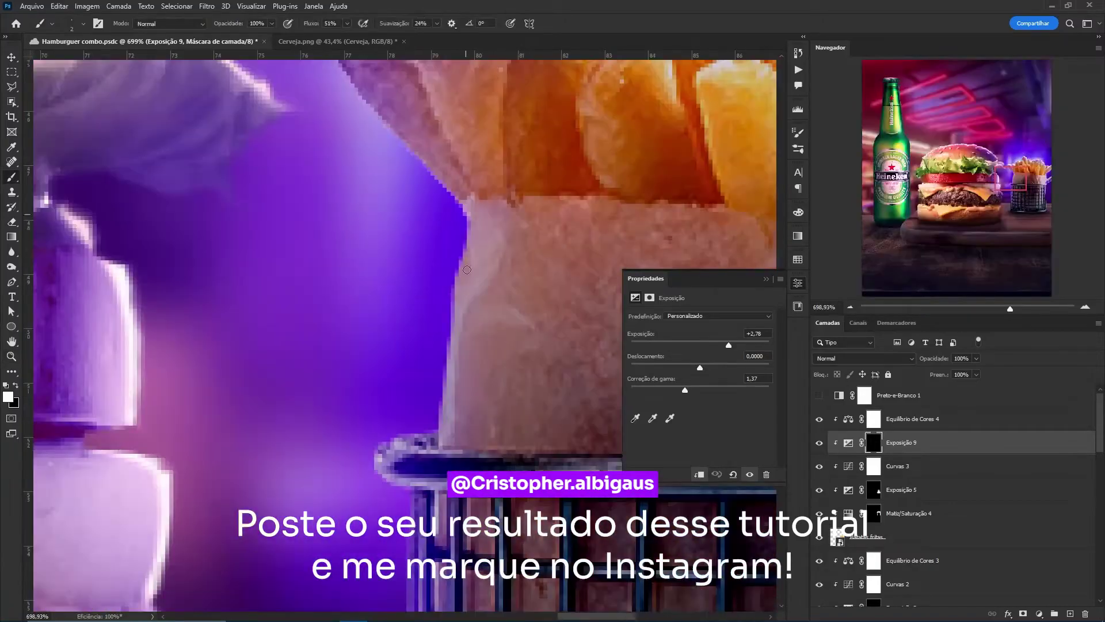
left_click_drag(598, 403, 248, 374)
mouse_move(599, 380)
left_mouse_down()
mouse_move(358, 378)
mouse_move(525, 291)
left_mouse_up()
left_click_drag(449, 323, 357, 328)
left_click_drag(187, 374, 345, 374)
- Extend the fine rim light along the paper's far edge and the basket's wire handle near the canvas border
left_click_drag(596, 247, 529, 290)
left_click_drag(519, 454, 421, 209)
mouse_move(451, 423)
left_mouse_down()
mouse_move(449, 225)
mouse_move(369, 231)
left_mouse_up()
mouse_move(576, 259)
left_mouse_down()
mouse_move(288, 249)
mouse_move(322, 247)
left_mouse_up()
left_click_drag(299, 253, 464, 238)
left_click_drag(423, 103, 318, 554)
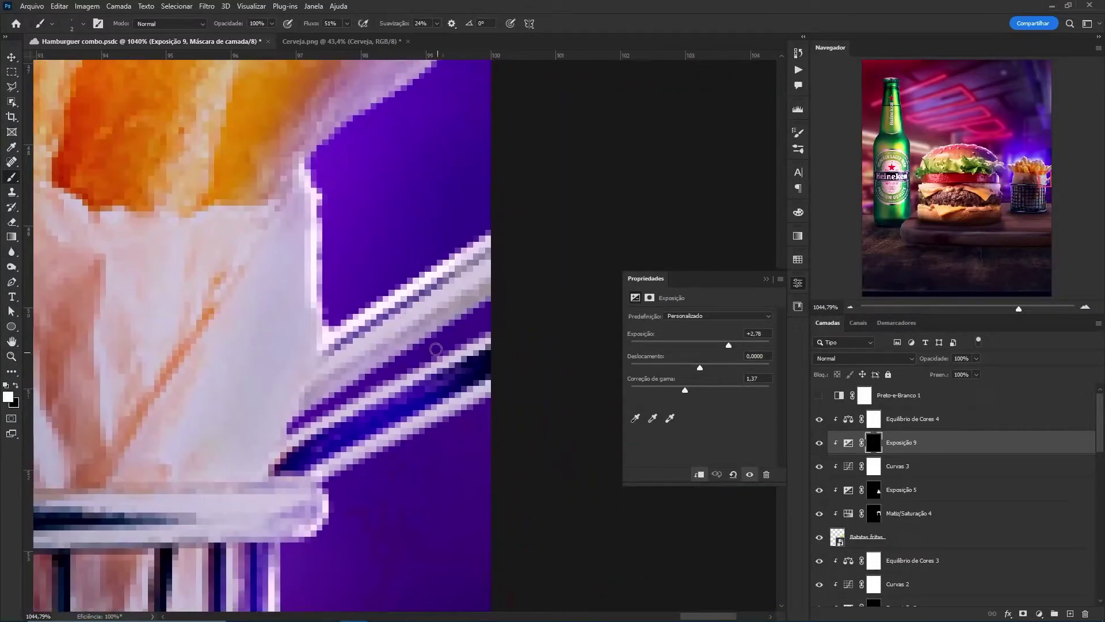
left_click_drag(298, 169, 317, 335)
left_click_drag(479, 304, 322, 294)
- Highlight the upper edges of the middle row of fries, and compare the image with Exposição 9 hidden and shown
mouse_move(389, 254)
left_mouse_down()
mouse_move(507, 247)
mouse_move(397, 242)
left_mouse_up()
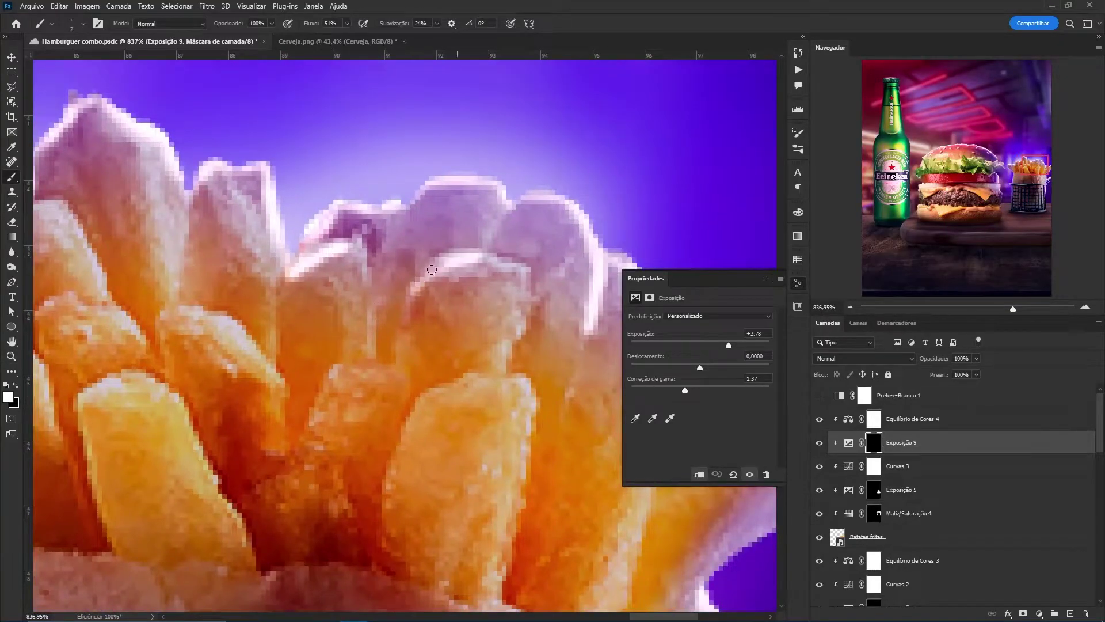
left_click_drag(225, 185, 341, 186)
left_click_drag(224, 232, 305, 286)
key("bracketright")
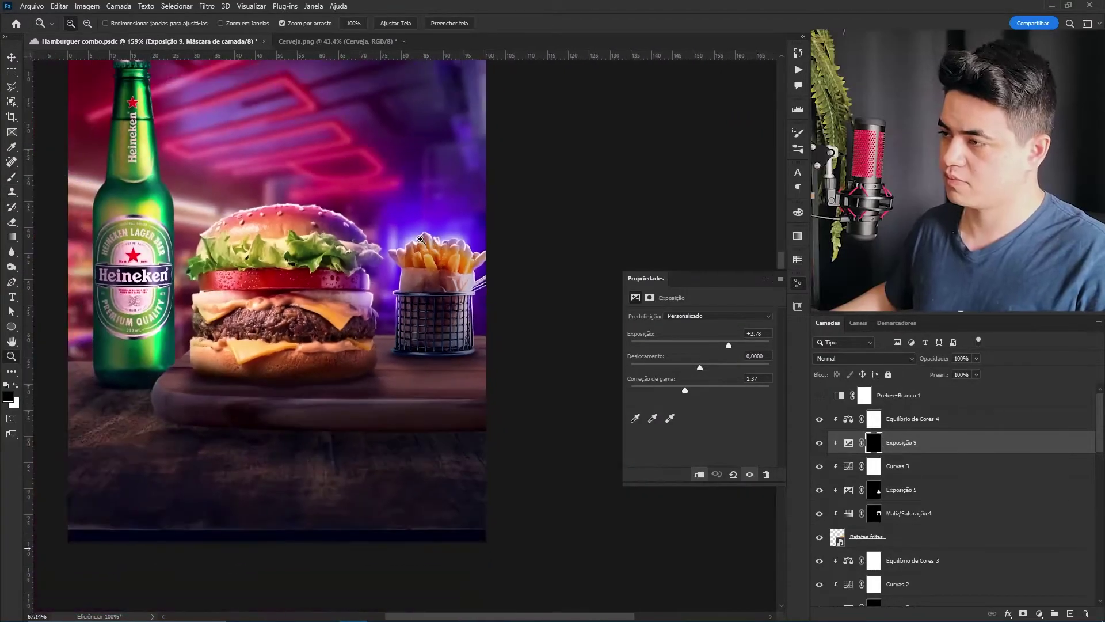
left_click_drag(360, 286, 423, 322)
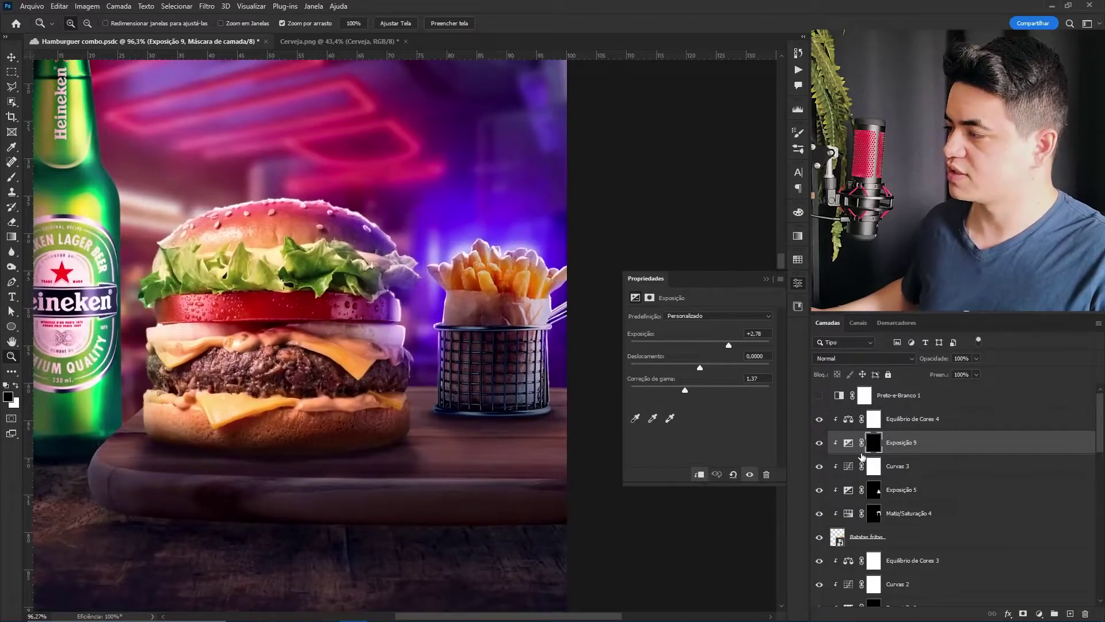
left_click(819, 442)
left_click(819, 443)
- Add a soft glow over the top of the fries with one dab of a large soft white brush on the Exposição 9 mask
mouse_move(501, 209)
left_mouse_down()
mouse_move(533, 208)
mouse_move(526, 243)
left_mouse_up()
left_click(649, 297)
key("b")
key("x")
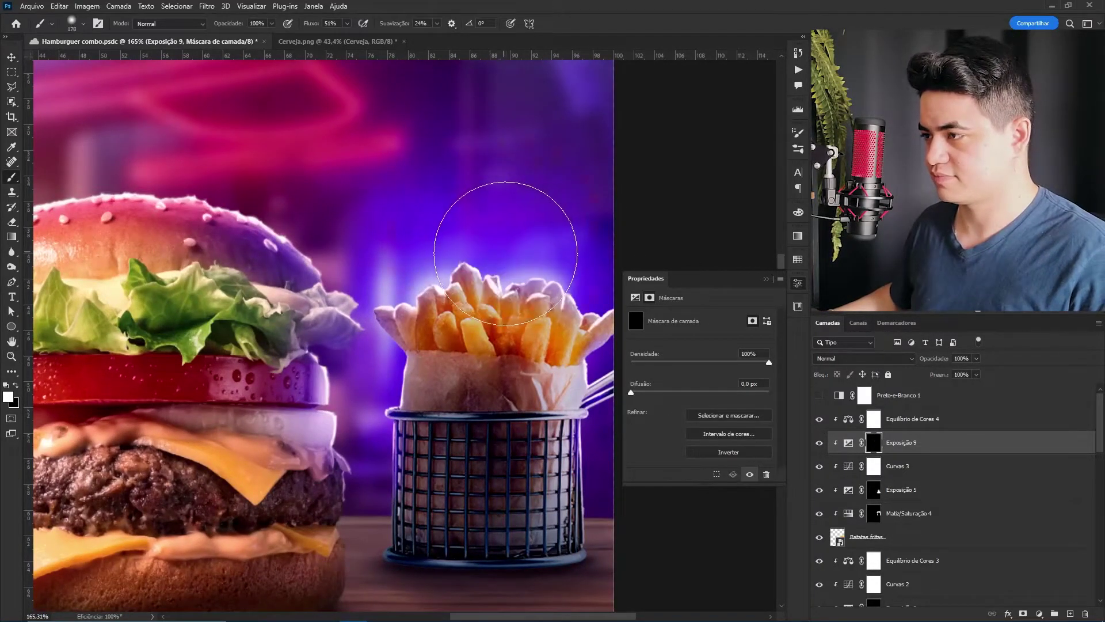
left_click(530, 225)
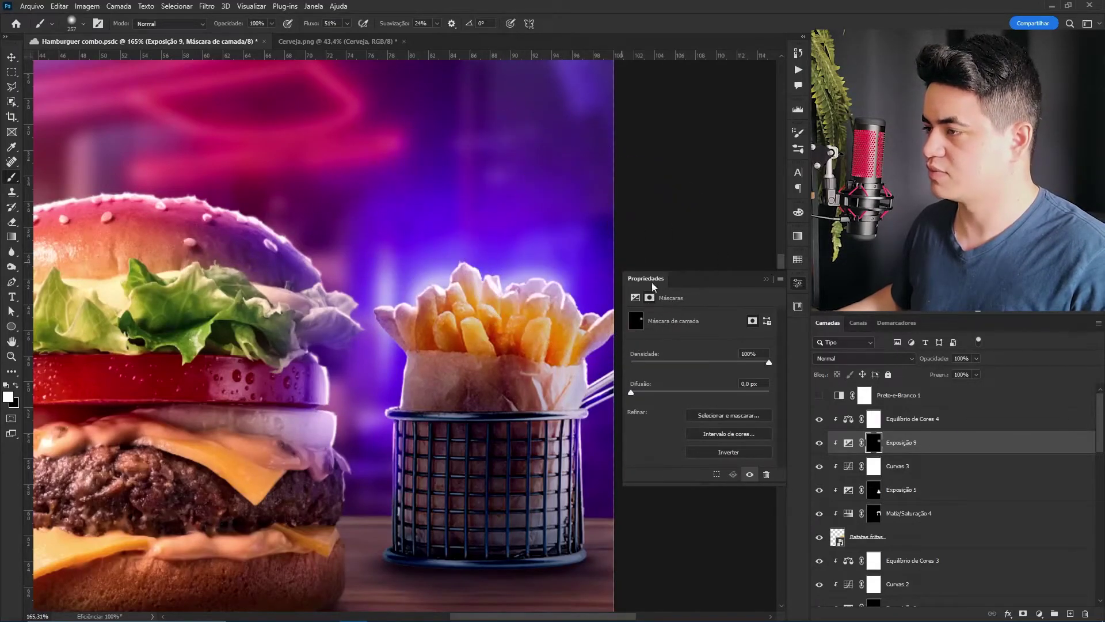
- Add a clipped Exposure adjustment directly above Curvas 6 for the beer bottle
left_click_drag(558, 337, 527, 335)
left_click_drag(381, 301, 423, 354)
left_click_drag(325, 341, 403, 346)
left_click_drag(308, 346, 500, 397)
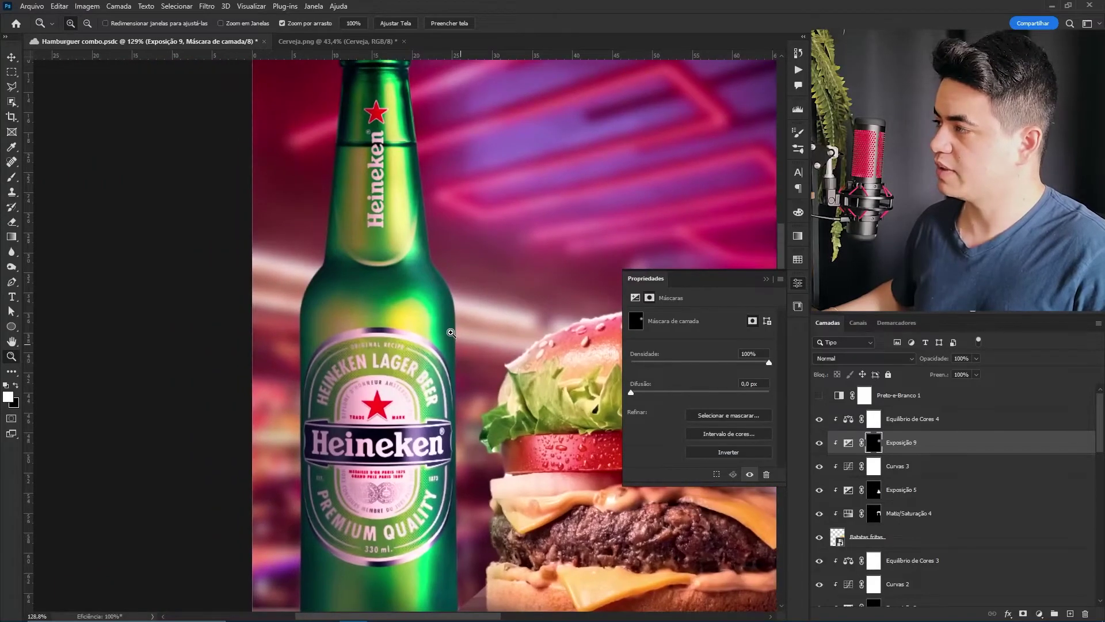
left_click_drag(411, 313, 424, 329)
key("v")
left_click(453, 327)
scroll(476, 411, "up", 5)
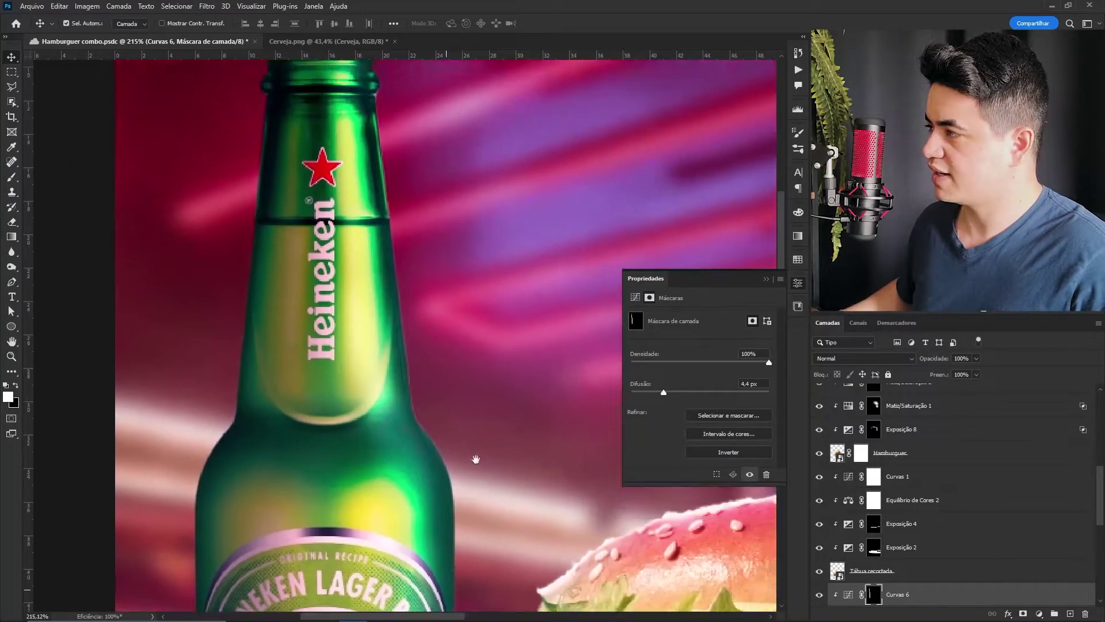
left_click_drag(1102, 481, 1102, 523)
left_click(849, 420)
left_click(1039, 614)
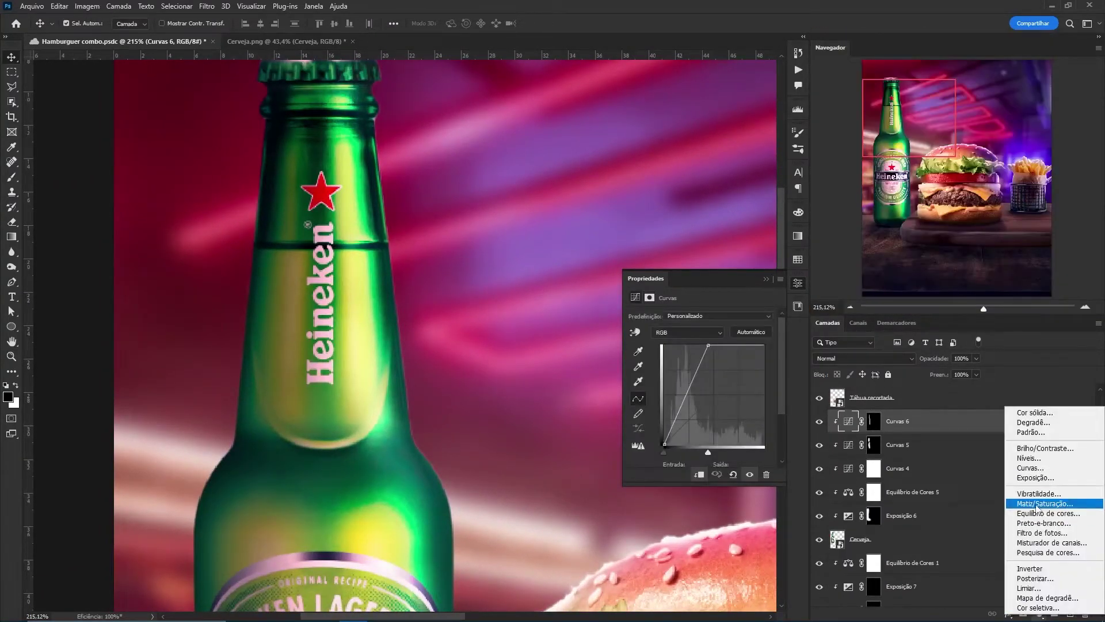
left_click(1043, 480)
key("ctrl+alt+g")
- Set the bottle's new Exposure adjustment to exposure +2.44 and gamma correction 2.62, and invert its mask
left_click_drag(700, 346, 726, 346)
left_click_drag(700, 391, 654, 391)
key("ctrl+i")
- Paint a rim light over the bottle cap and down the neck and shoulder edge facing the burger
key("b")
left_click_drag(337, 175, 494, 141)
left_click_drag(405, 183, 420, 304)
mouse_move(434, 289)
left_mouse_down()
mouse_move(395, 180)
mouse_move(411, 441)
left_mouse_up()
mouse_move(429, 420)
left_mouse_down()
mouse_move(376, 278)
mouse_move(408, 458)
left_mouse_up()
left_click_drag(417, 398, 373, 112)
left_click_drag(388, 248, 400, 481)
mouse_move(407, 409)
left_mouse_down()
mouse_move(415, 216)
mouse_move(398, 472)
left_mouse_up()
left_click_drag(407, 469, 407, 309)
- Paint the rim light on the bottle's opposite edge, and soften the excess by painting black on the mask
mouse_move(407, 309)
left_mouse_down()
mouse_move(478, 314)
mouse_move(369, 313)
left_mouse_up()
left_click_drag(293, 357, 345, 356)
mouse_move(287, 254)
left_mouse_down()
mouse_move(224, 254)
mouse_move(225, 304)
left_mouse_up()
key("x")
mouse_move(173, 467)
left_mouse_down()
mouse_move(207, 353)
mouse_move(109, 352)
left_mouse_up()
key("z")
left_click_drag(268, 205, 369, 204)
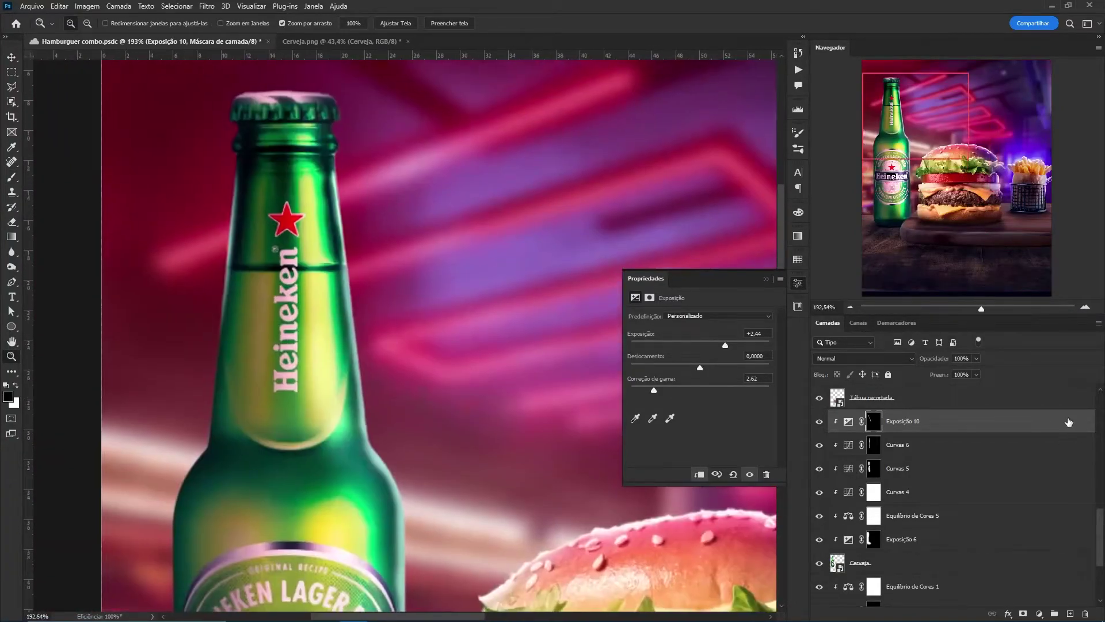
- Add a hot-pink Solid Color fill layer directly above Equilíbrio de Cores 4
left_click(1038, 400)
left_click_drag(1101, 535, 1100, 403)
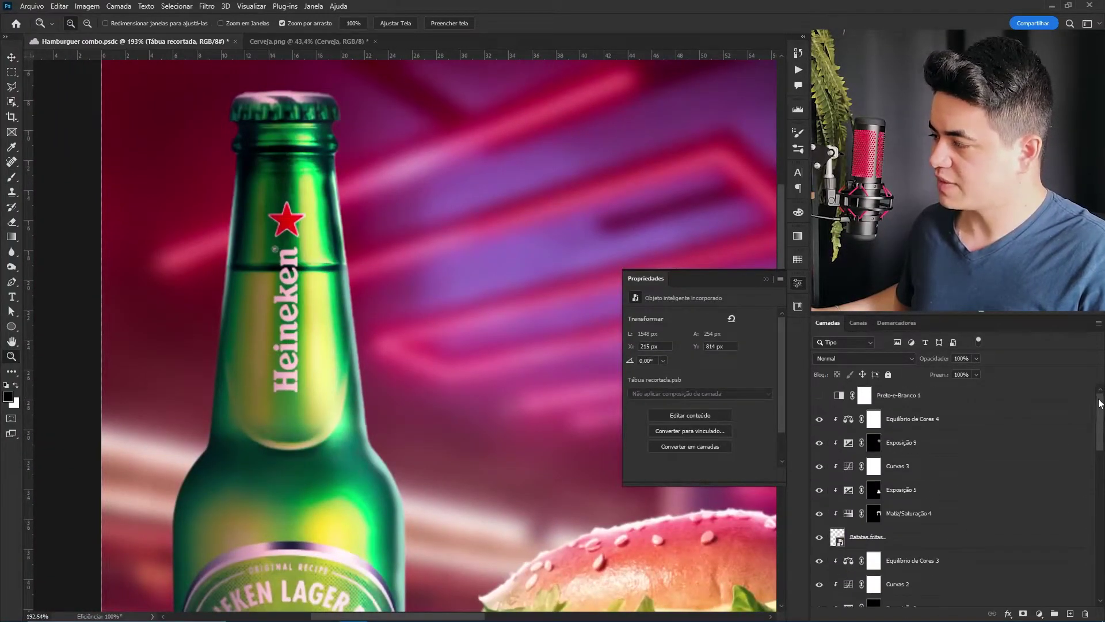
left_click(1015, 397)
left_click(1016, 418)
left_click(1039, 614)
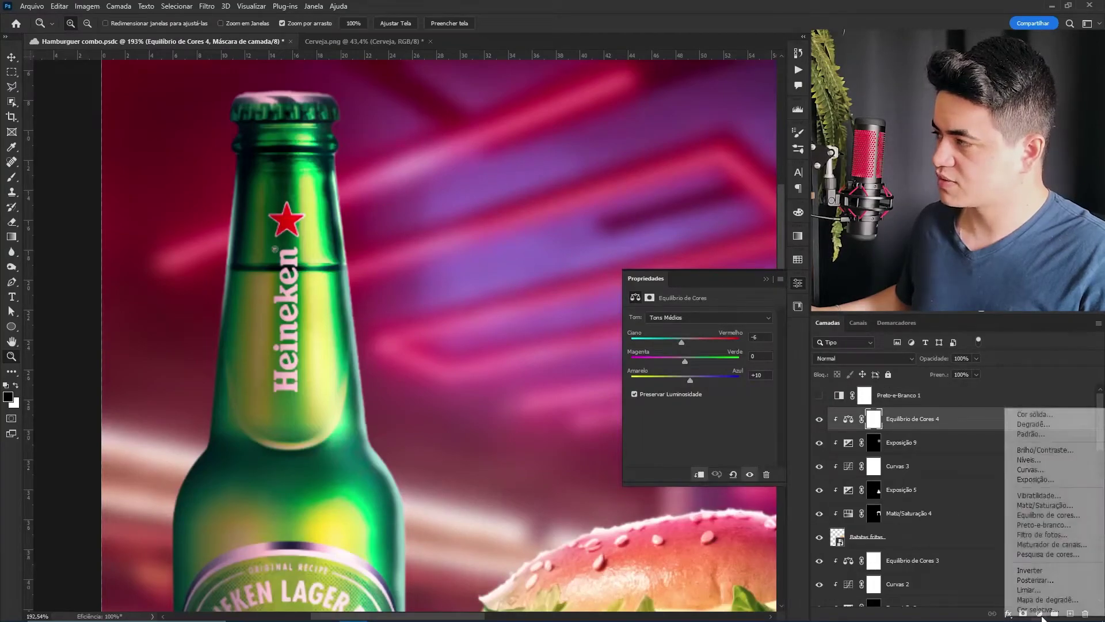
left_click(1036, 414)
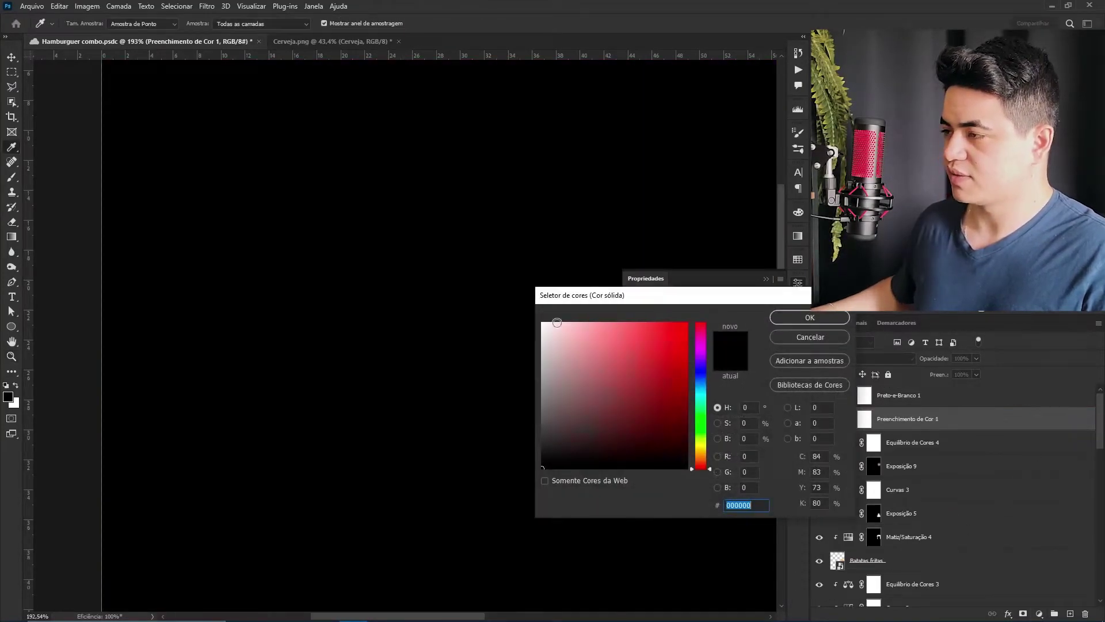
left_click_drag(638, 364, 660, 323)
left_click_drag(694, 469, 712, 329)
left_click(808, 317)
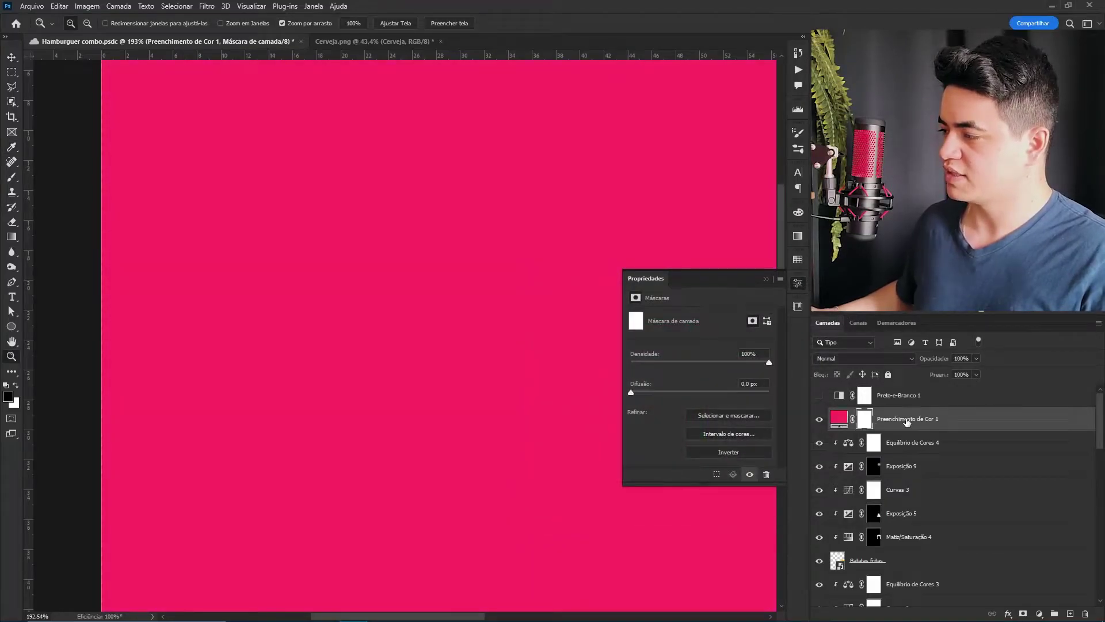
- Invert the pink fill's mask and paint a soft glow over the bottle neck's burger-side edge at 14% brush flow
key("ctrl+i")
key("b")
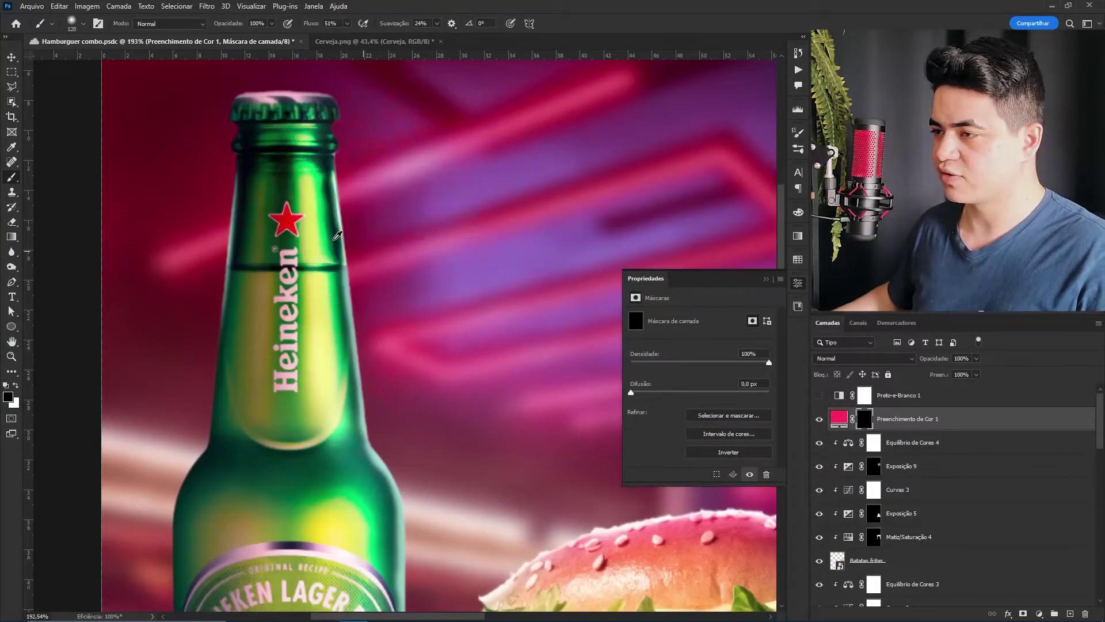
left_click_drag(346, 26, 329, 38)
left_click_drag(372, 264, 344, 251)
left_click_drag(343, 184, 378, 186)
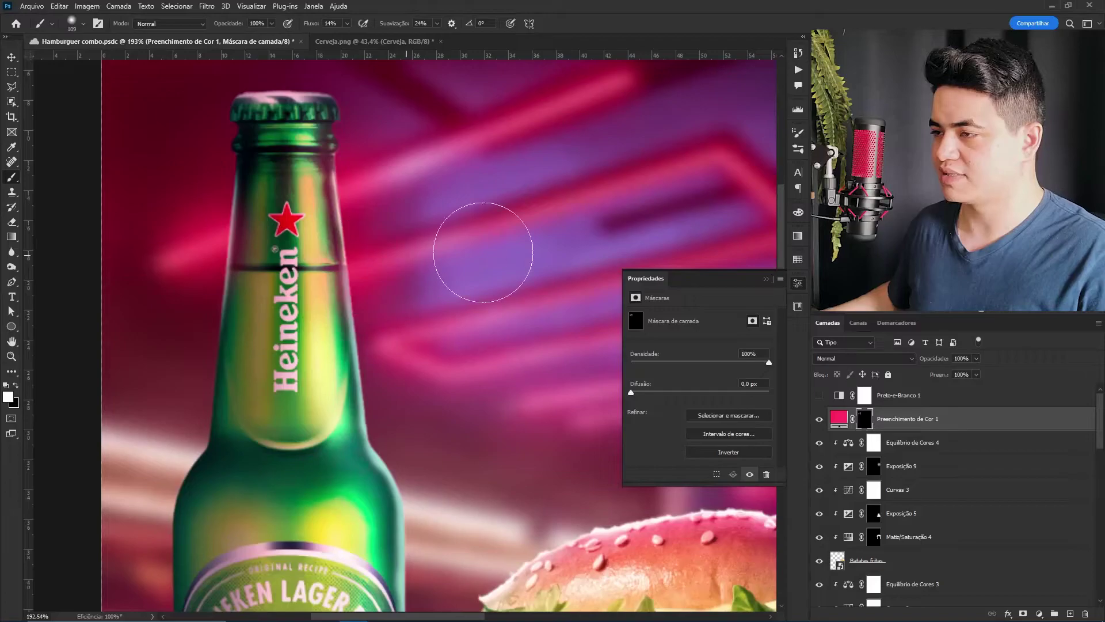
- Set the pink fill layer's blending mode to Subexposição Linear (Adicionar)
left_click(895, 358)
left_click(892, 448)
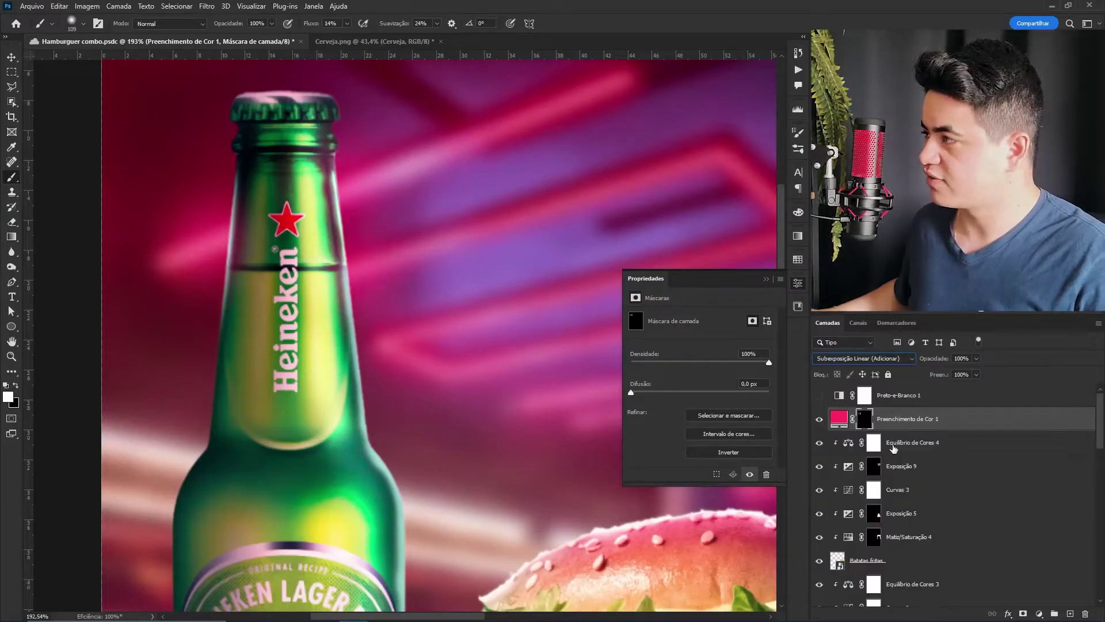
left_click(881, 357)
left_click(889, 442)
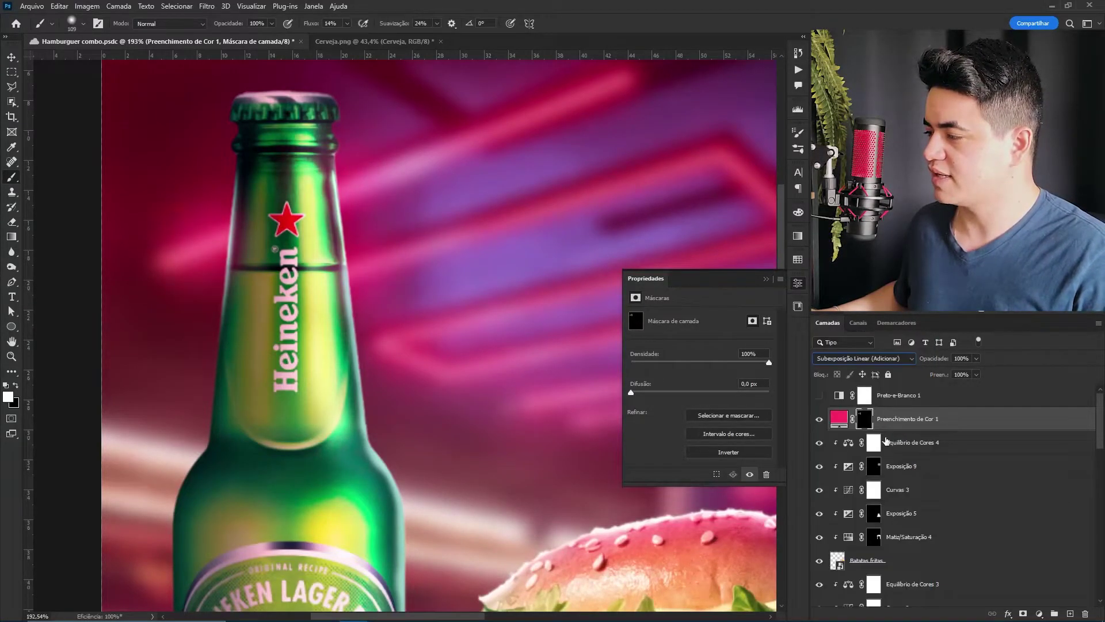
- Build up the pink glow on the fill's mask with soft strokes across the bottle neck and the neon background beside it
left_click(861, 426)
left_click(218, 226)
left_click(347, 267)
left_click_drag(434, 256, 493, 257)
left_click_drag(300, 222, 259, 224)
left_click_drag(338, 234, 284, 249)
mouse_move(368, 276)
left_mouse_down()
mouse_move(284, 249)
mouse_move(323, 251)
mouse_move(502, 316)
mouse_move(360, 309)
left_mouse_up()
left_click(315, 253)
left_click(322, 211)
left_click_drag(495, 230, 349, 240)
left_click_drag(209, 393, 277, 320)
left_click_drag(277, 320, 320, 331)
- Duplicate the Cerveja bottle layer and flip the lower copy vertically
key("v")
left_click(352, 343)
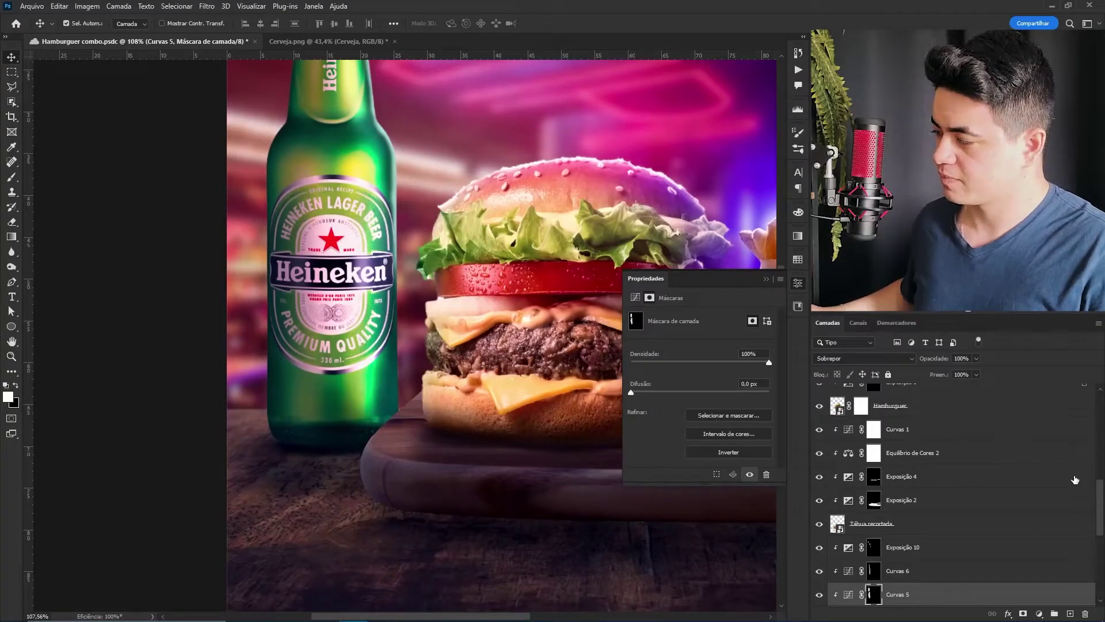
left_click_drag(1101, 516, 1101, 563)
left_click(916, 491)
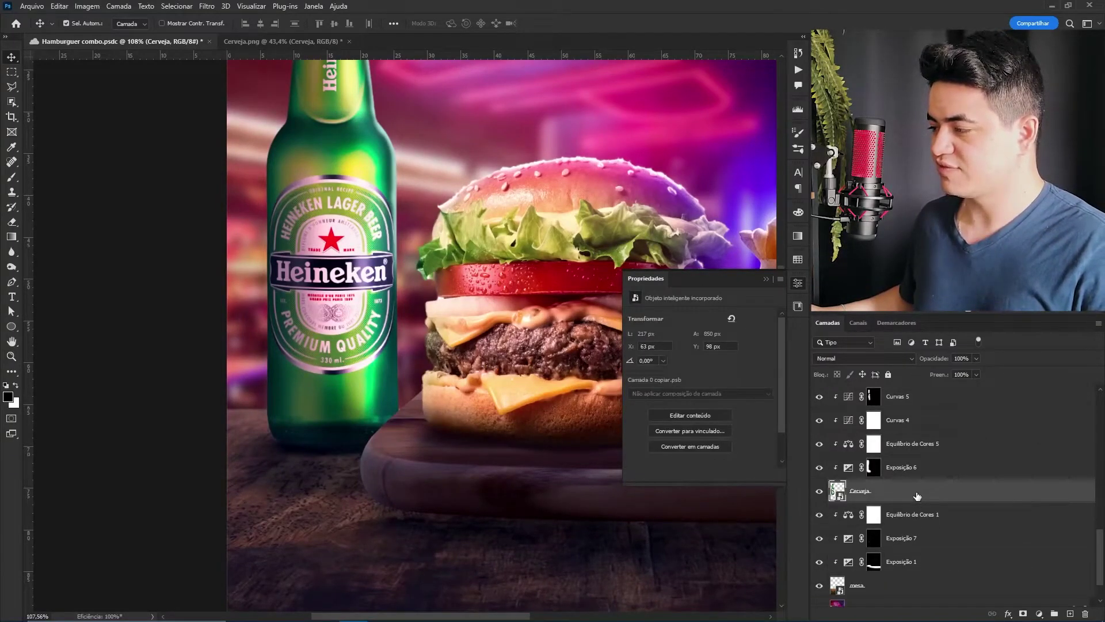
key("ctrl+j")
left_click(957, 513)
key("ctrl+t")
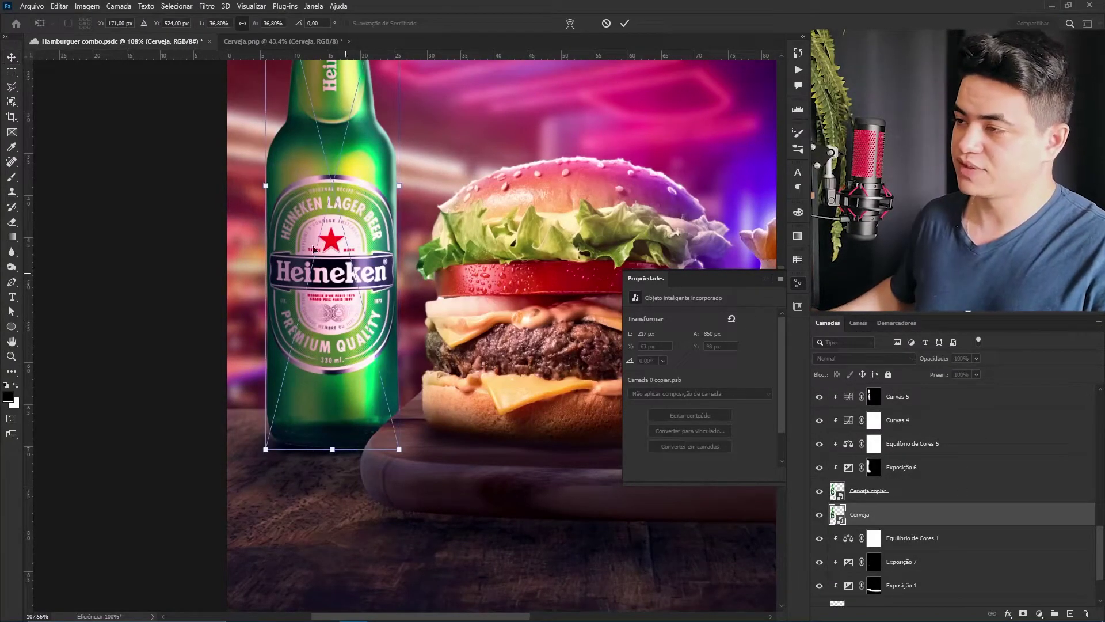
right_click(333, 260)
left_click(393, 480)
- Place the flipped bottle under the original's base and distort it so it leans away from the cutting board as a reflection
left_click_drag(370, 358, 350, 262)
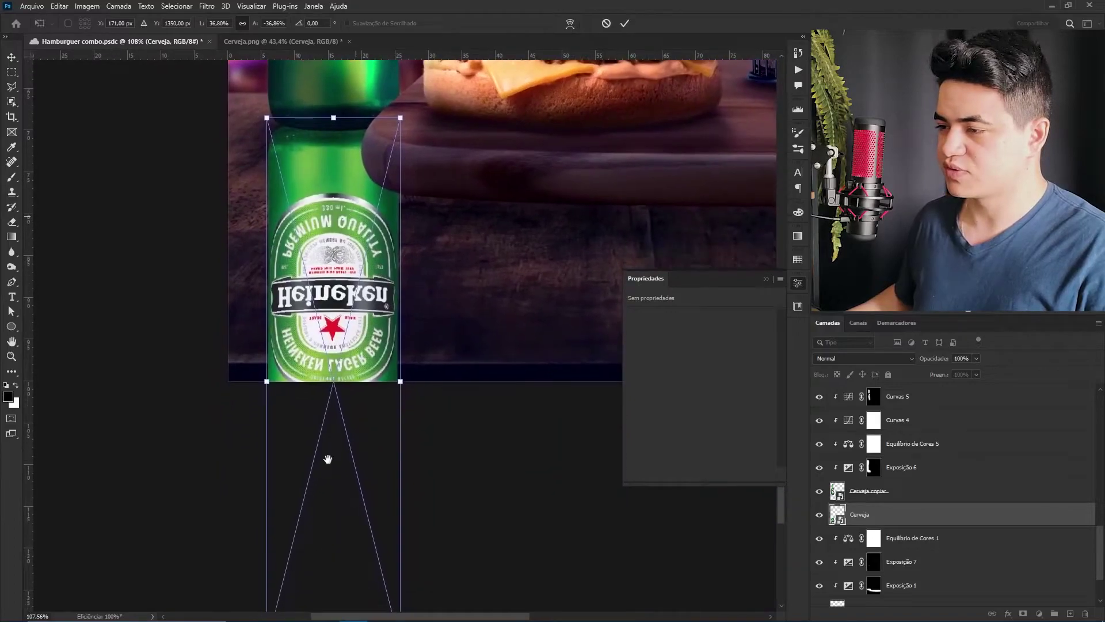
left_click_drag(348, 556, 180, 489)
left_click_drag(374, 71, 379, 288)
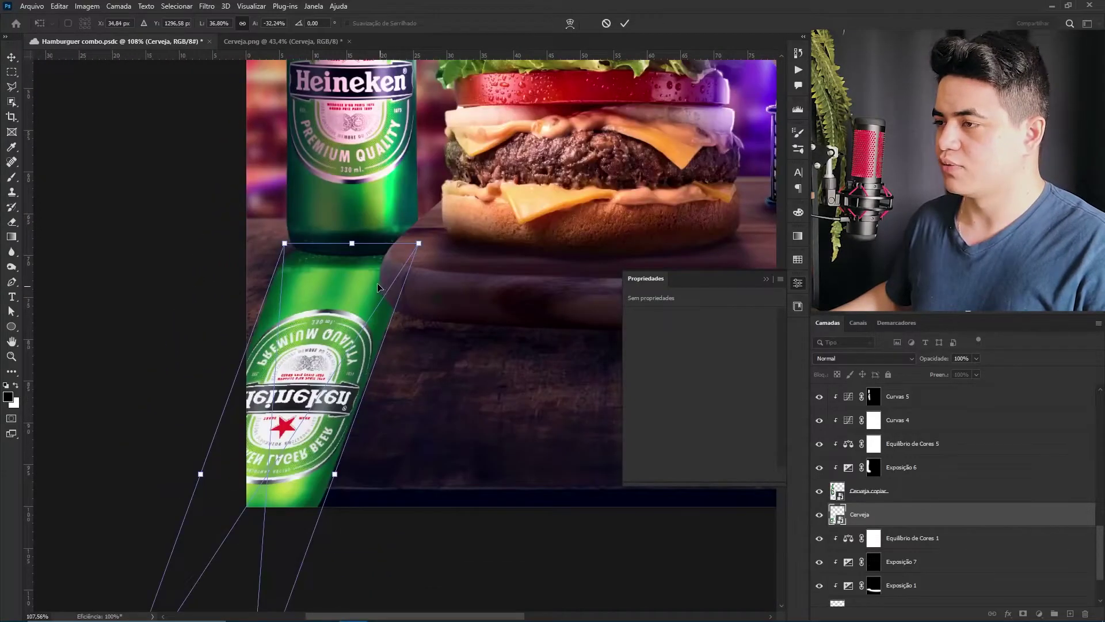
left_click_drag(338, 471, 350, 298)
left_click_drag(197, 535, 305, 526)
left_click_drag(409, 113, 392, 382)
left_click(626, 23)
- Add a layer mask to the flipped bottle and invert it to hide the reflection
key("z")
left_click_drag(317, 504, 434, 311)
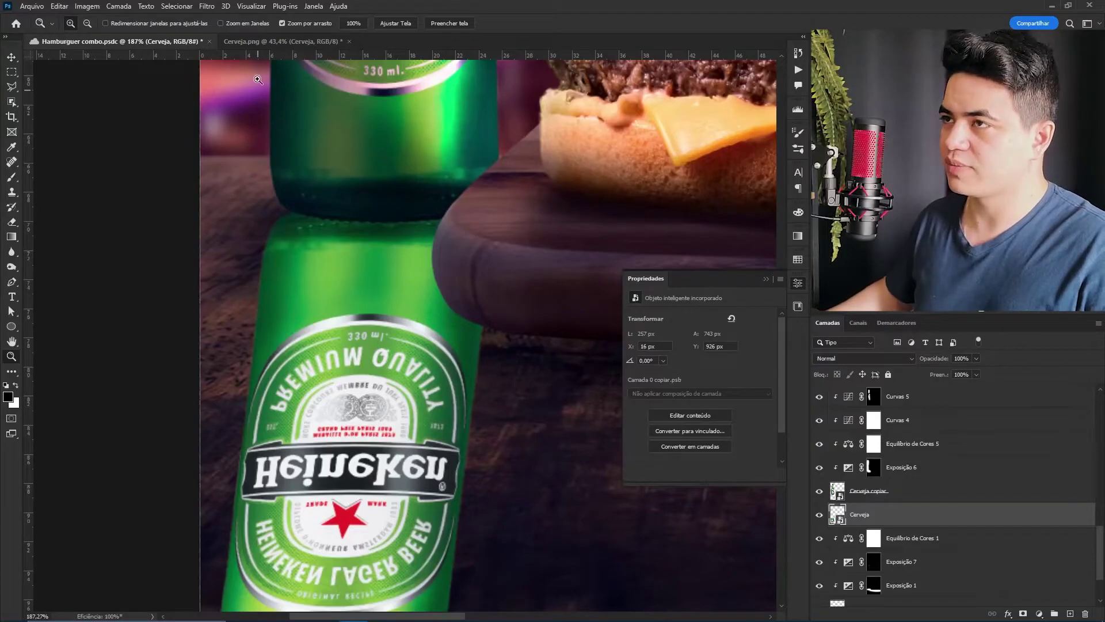
left_click(216, 6)
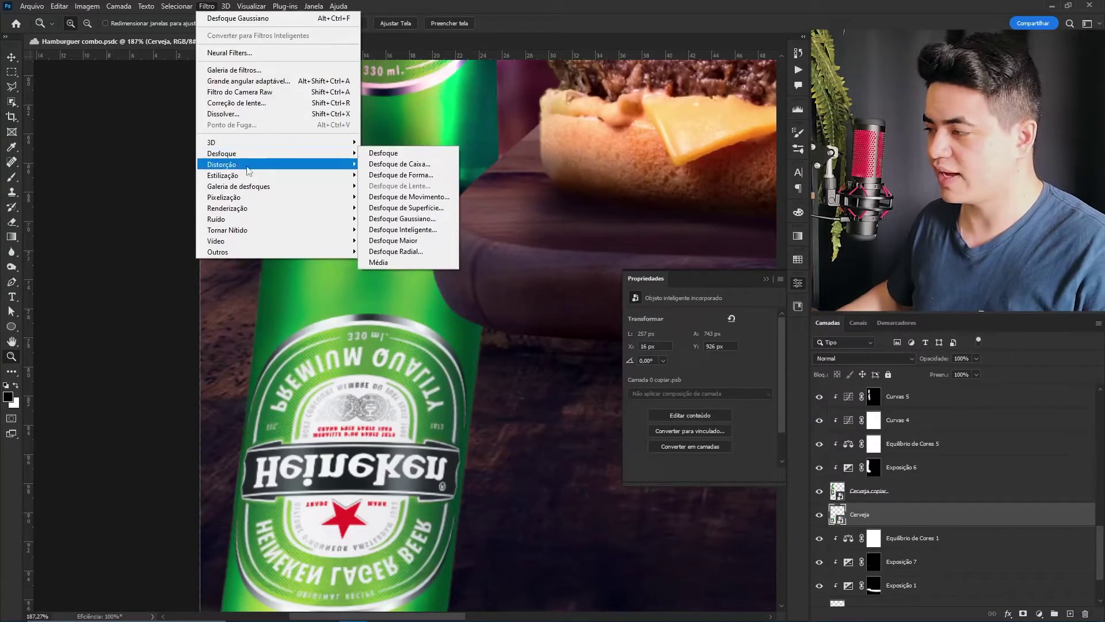
left_click(910, 525)
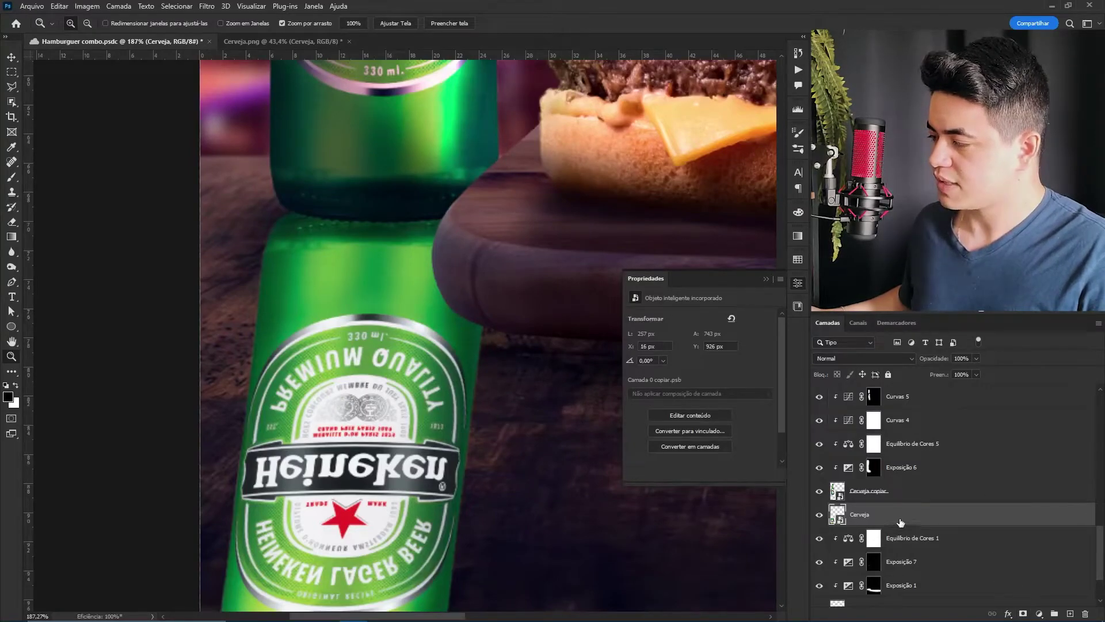
left_click_drag(541, 403, 469, 404)
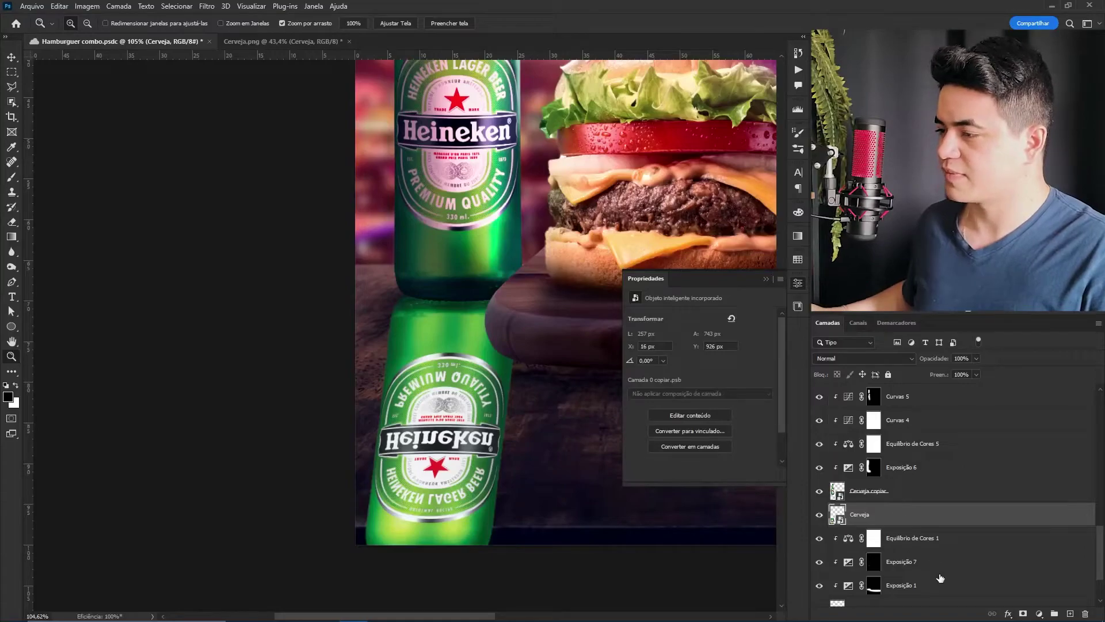
left_click(1023, 615)
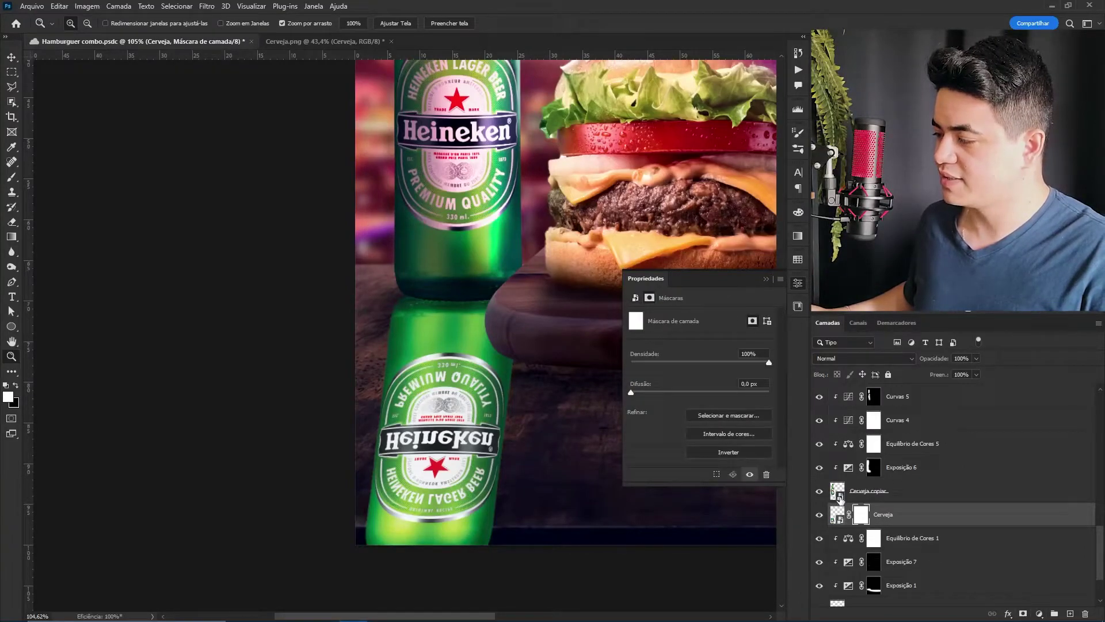
key("ctrl+i")
- Paint the reflection back in softly on the table just below the bottle's base
scroll(535, 424, "up", 3)
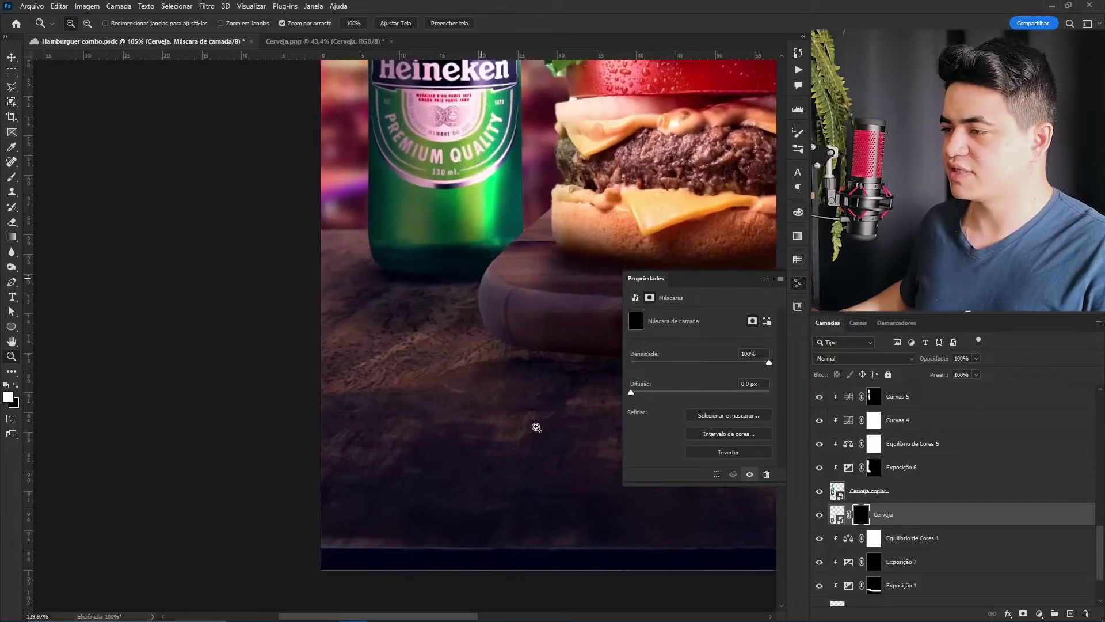
key("b")
mouse_move(398, 280)
left_mouse_down()
mouse_move(398, 301)
mouse_move(407, 295)
mouse_move(394, 308)
left_mouse_up()
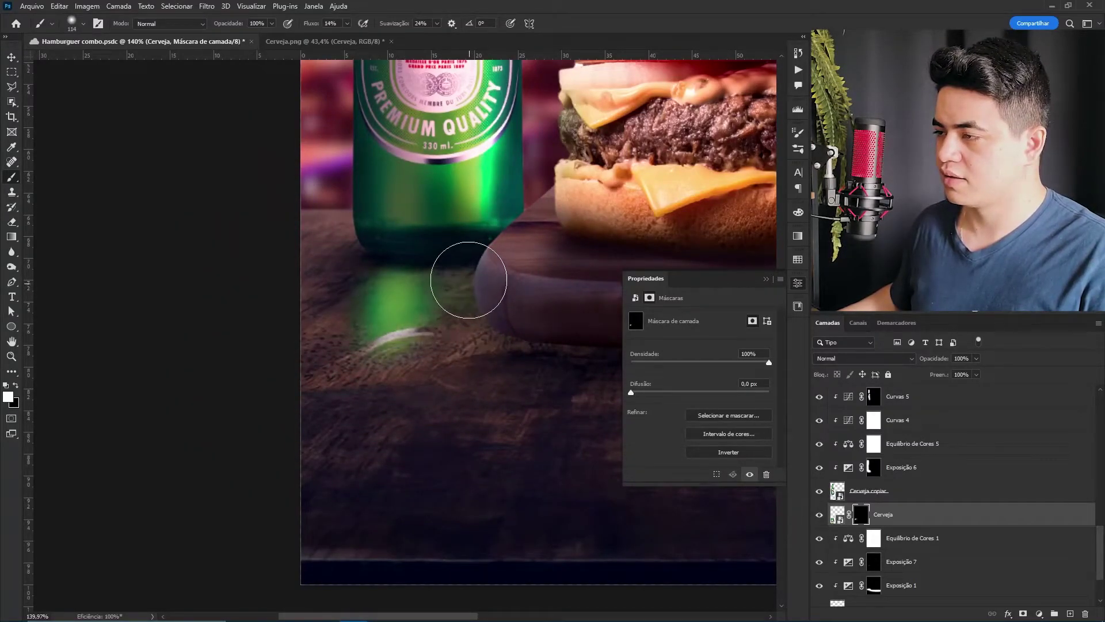
left_click_drag(470, 280, 367, 315)
mouse_move(469, 276)
left_mouse_down()
mouse_move(490, 271)
mouse_move(406, 347)
mouse_move(414, 249)
left_mouse_up()
key("x")
- Apply a Gaussian Blur with a radius of 20.8 pixels to the bottle reflection's image
key("z")
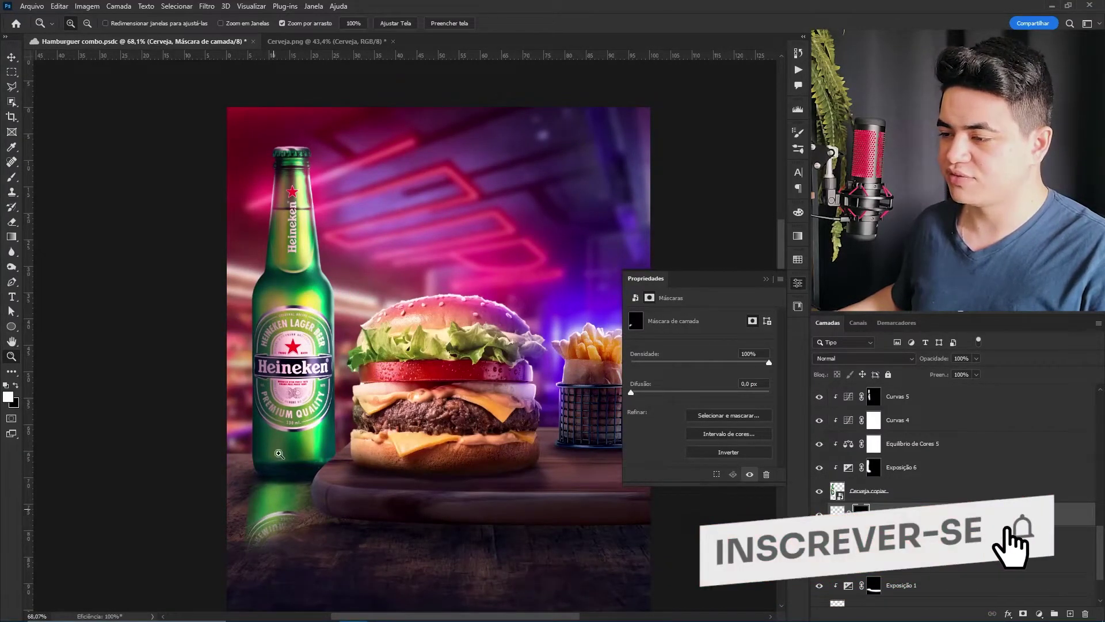
left_click_drag(269, 502, 312, 391)
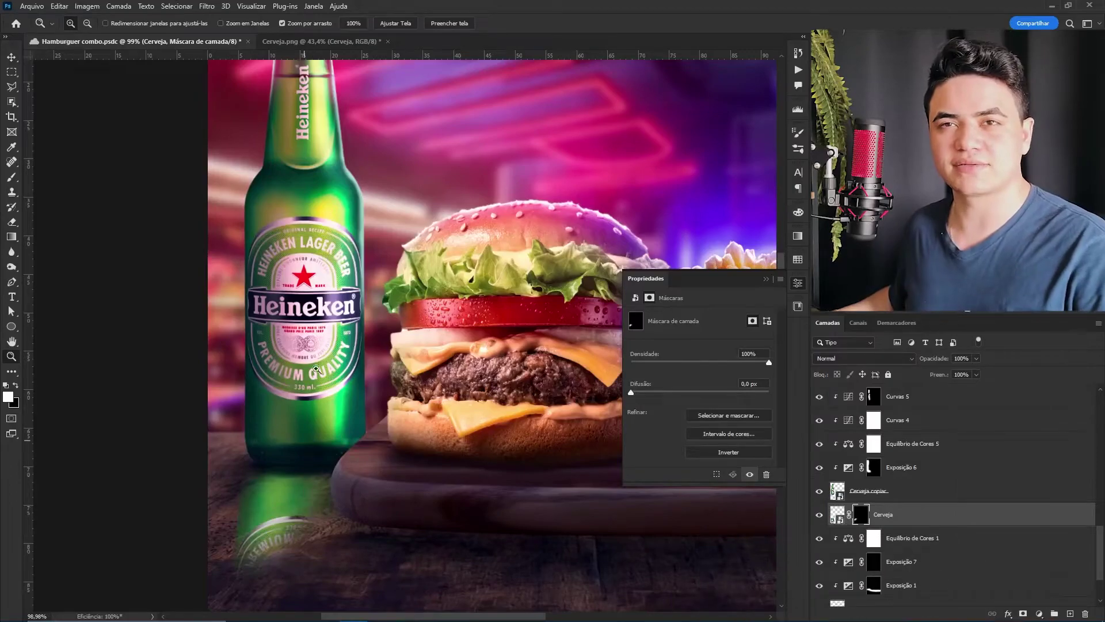
left_click_drag(279, 536, 311, 485)
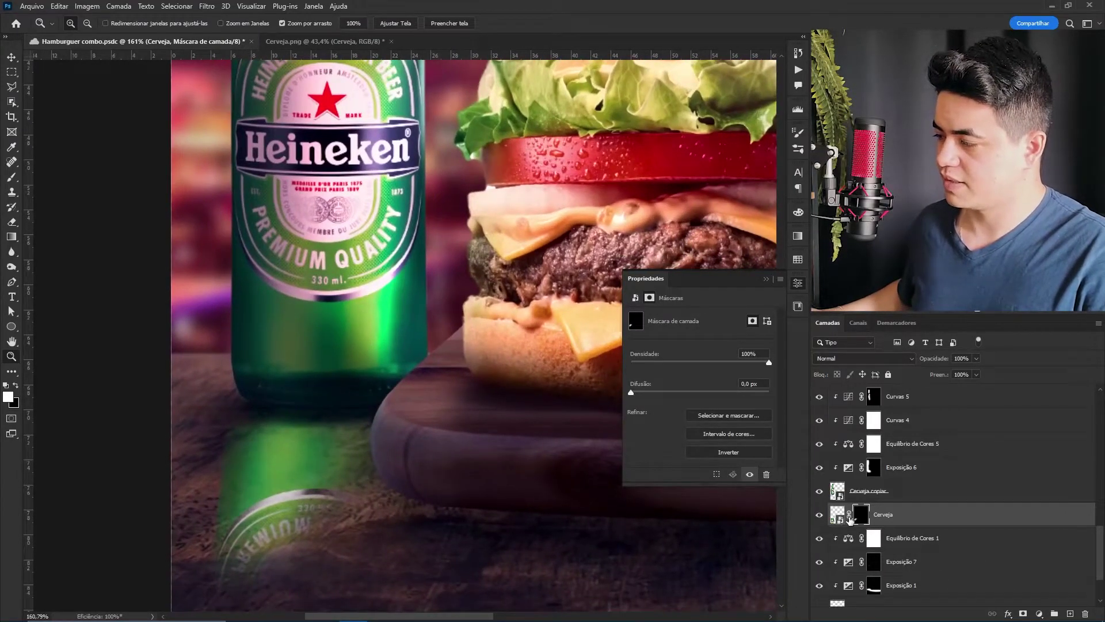
left_click(838, 514)
left_click(206, 7)
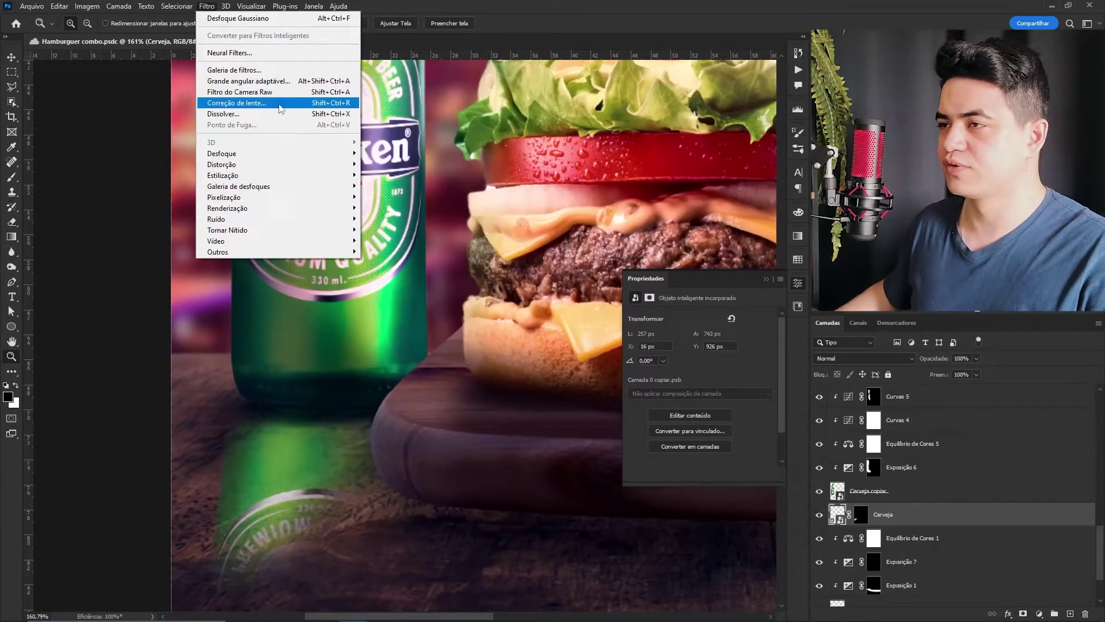
mouse_move(266, 154)
left_click(411, 216)
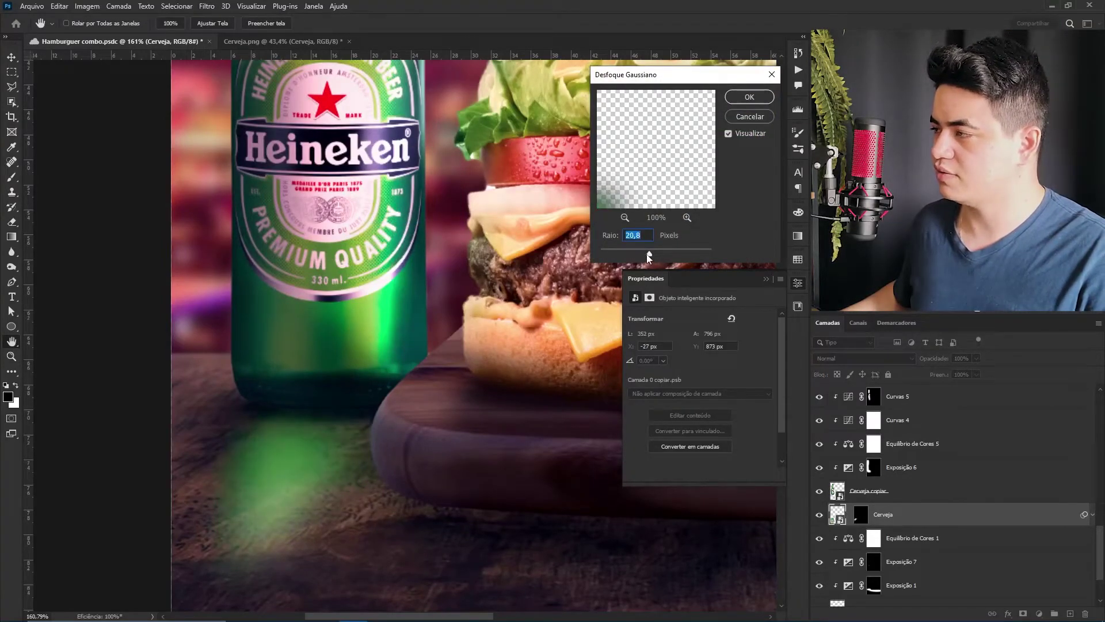
key("Return")
- Blend the reflection into the table's wood grain using the underlying layer's dark tones in the Blend If options
key("b")
double_click(963, 517)
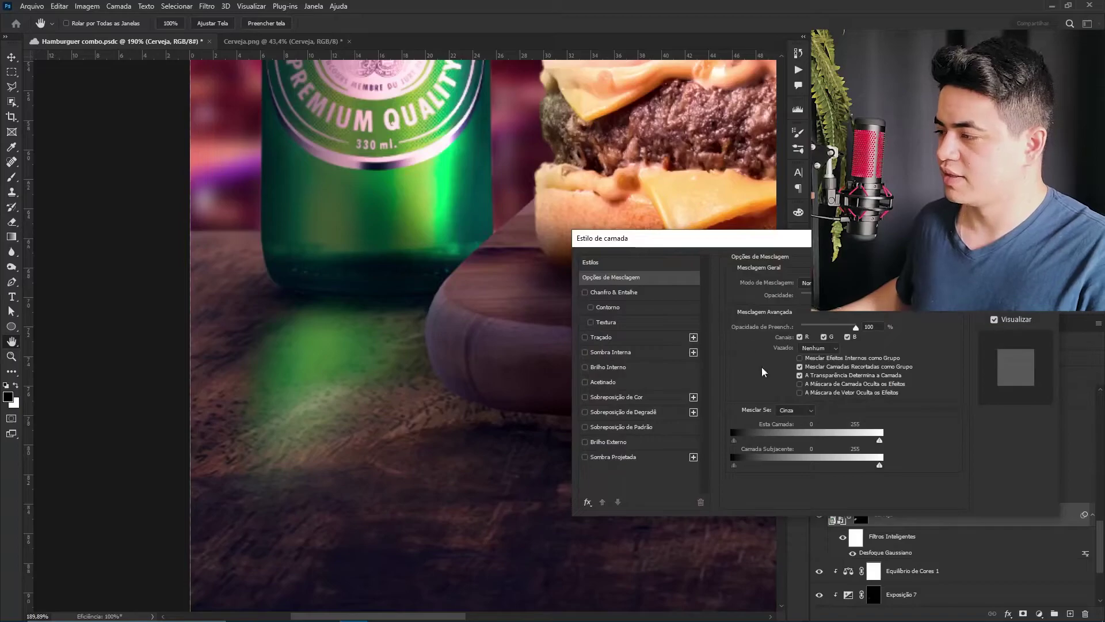
left_click_drag(756, 465, 753, 465)
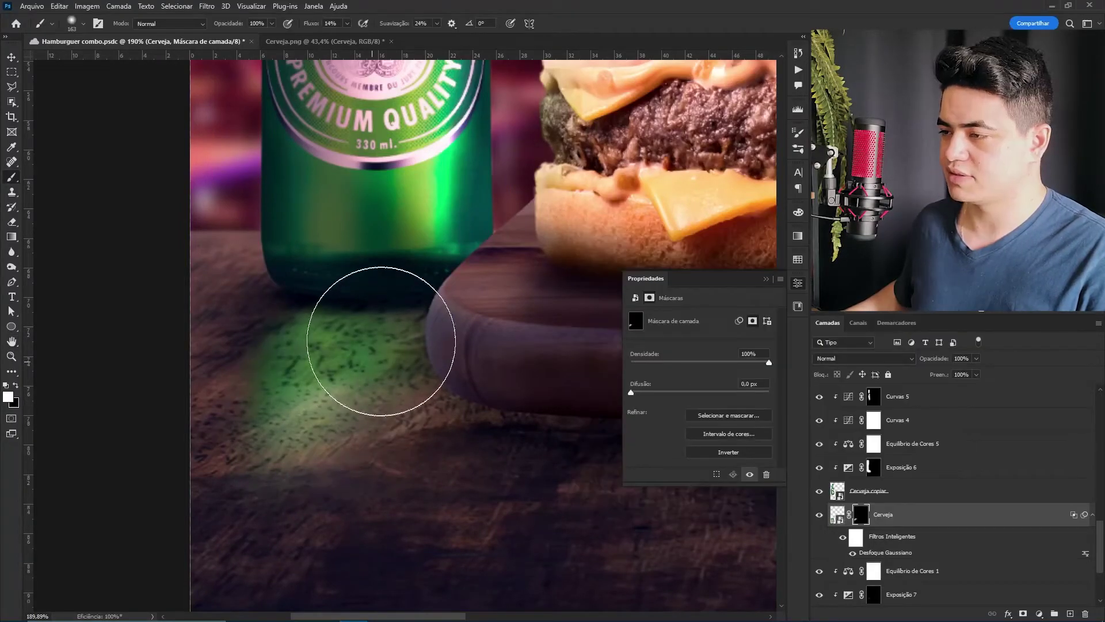
- Refine the reflection's mask with soft strokes below the bottle's base and along the reflection's outer side
left_click_drag(381, 342, 374, 333)
mouse_move(269, 380)
left_mouse_down()
mouse_move(205, 488)
mouse_move(271, 449)
mouse_move(375, 437)
mouse_move(335, 525)
mouse_move(321, 498)
left_mouse_up()
key("x")
- Add a light-pink Solid Color fill layer directly above Preenchimento de Cor 1
mouse_move(552, 441)
left_mouse_down()
mouse_move(530, 432)
mouse_move(356, 458)
left_mouse_up()
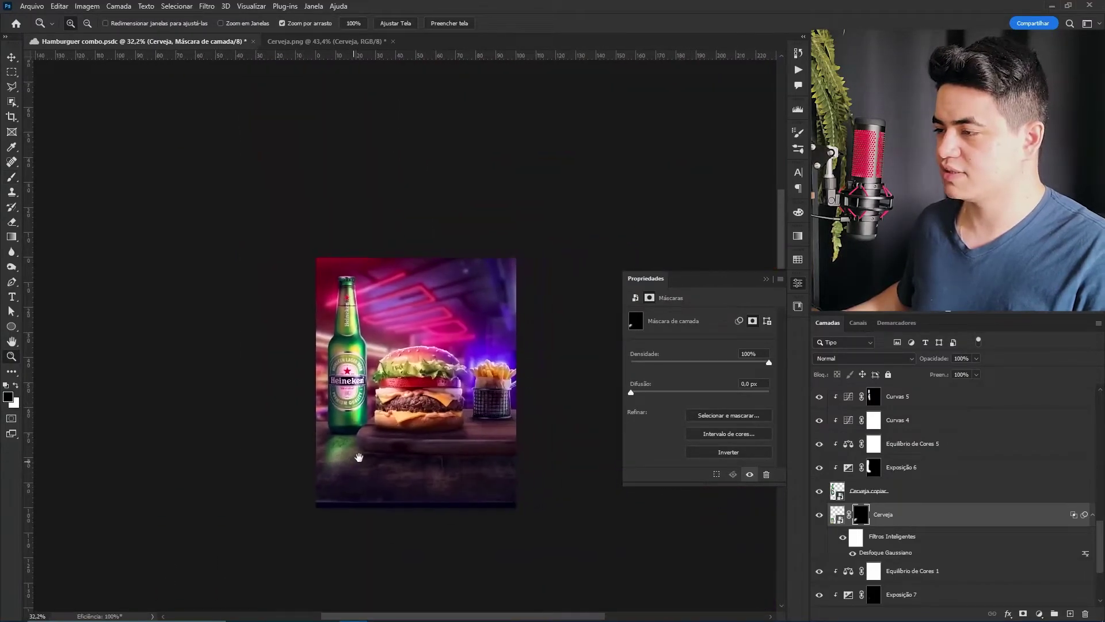
scroll(414, 455, "up", 2)
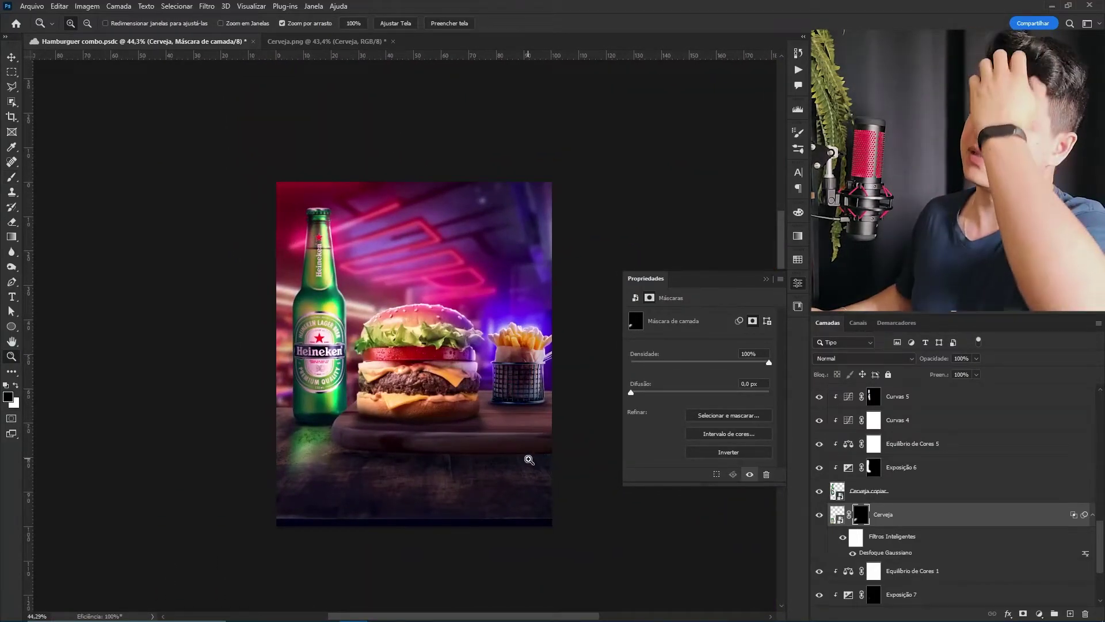
left_click_drag(443, 372, 473, 377)
left_click_drag(322, 346, 353, 343)
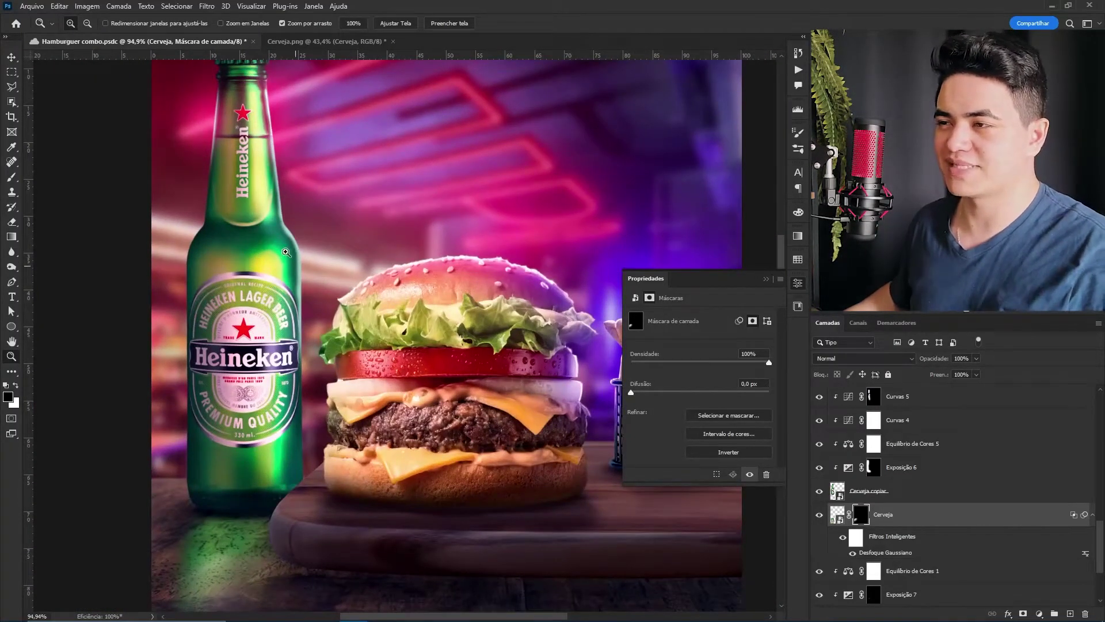
left_click_drag(278, 244, 356, 295)
mouse_move(352, 414)
left_mouse_down()
mouse_move(334, 415)
mouse_move(365, 421)
left_mouse_up()
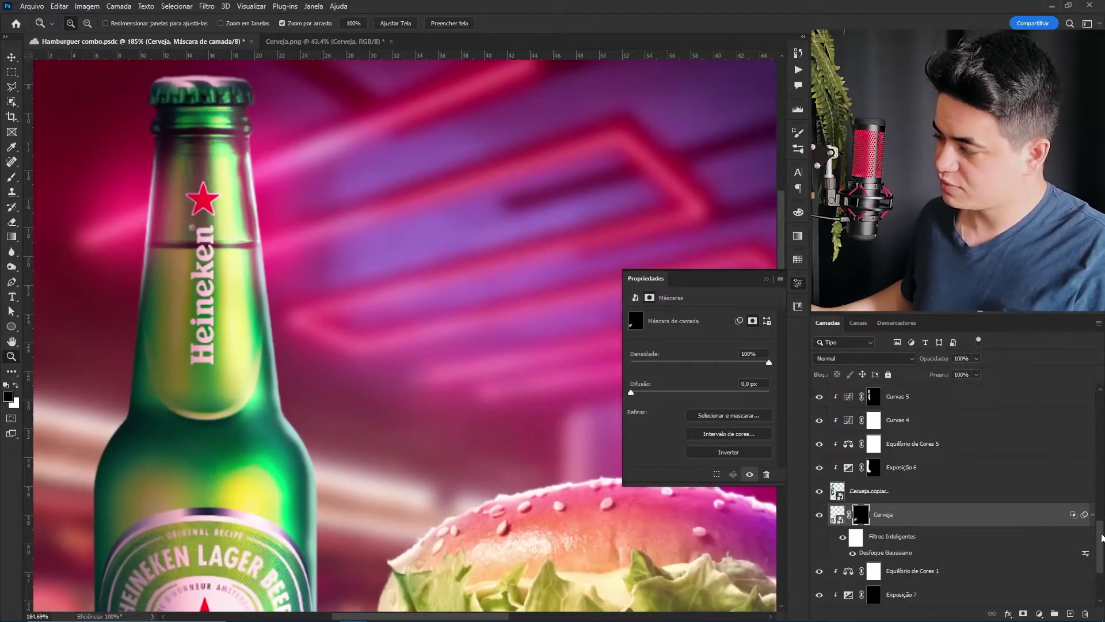
left_click_drag(1100, 537, 1077, 377)
left_click(967, 425)
left_click(1039, 614)
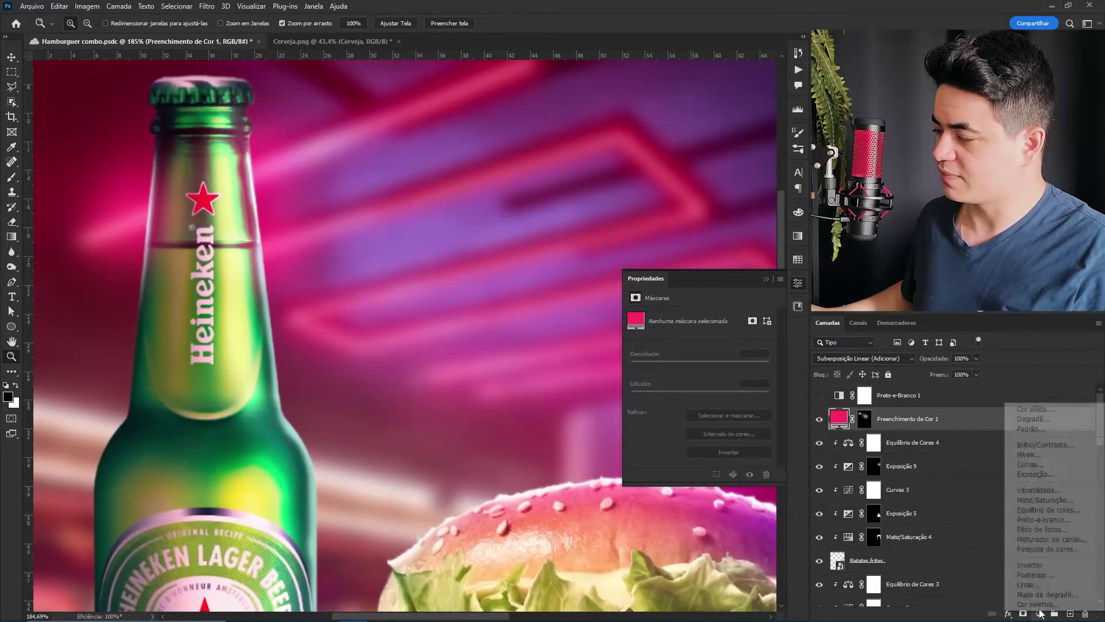
left_click_drag(564, 392, 585, 294)
mouse_move(706, 440)
left_mouse_down()
mouse_move(717, 344)
mouse_move(560, 320)
left_mouse_up()
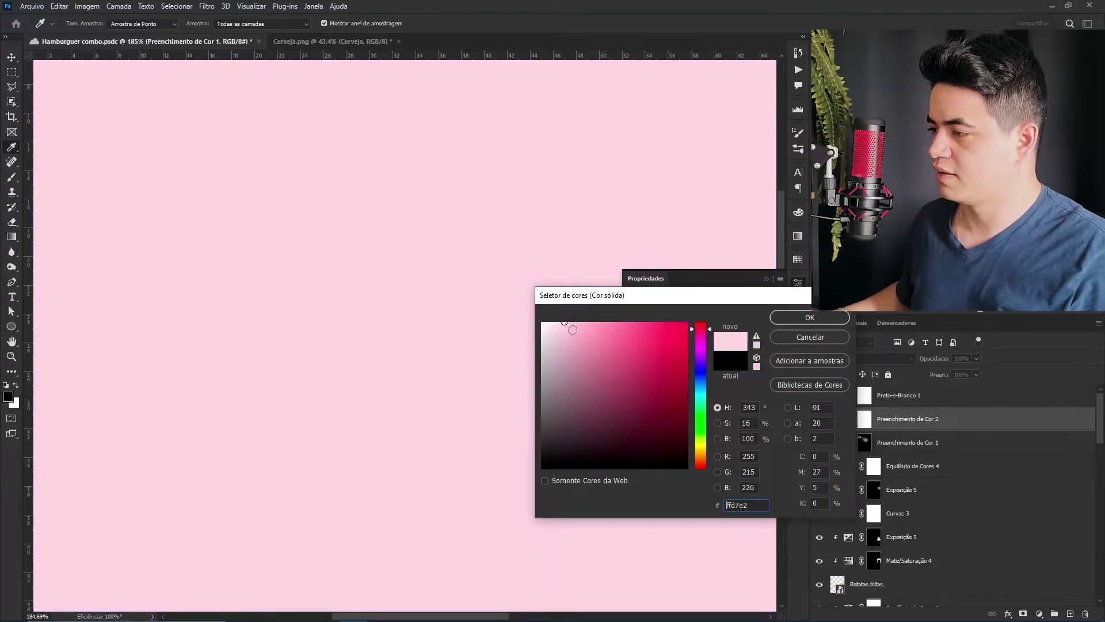
left_click(848, 320)
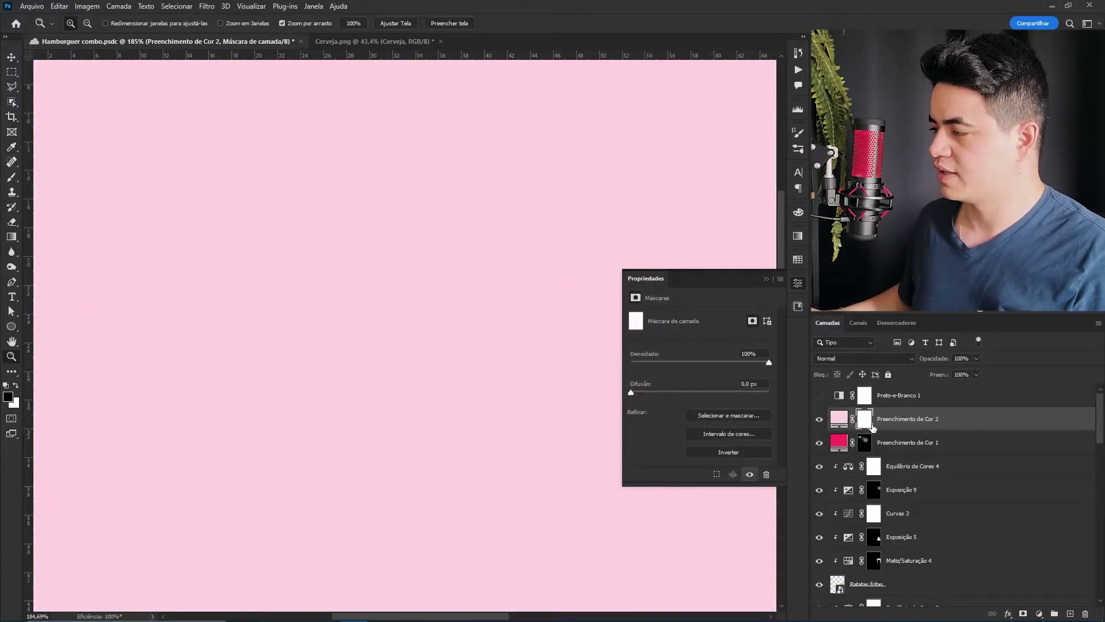
- Invert the light-pink fill layer's mask to black and set the layer's blend mode to Subexposição Linear (Adicionar)
key("ctrl+i")
left_click_drag(219, 218, 259, 210)
left_click(860, 359)
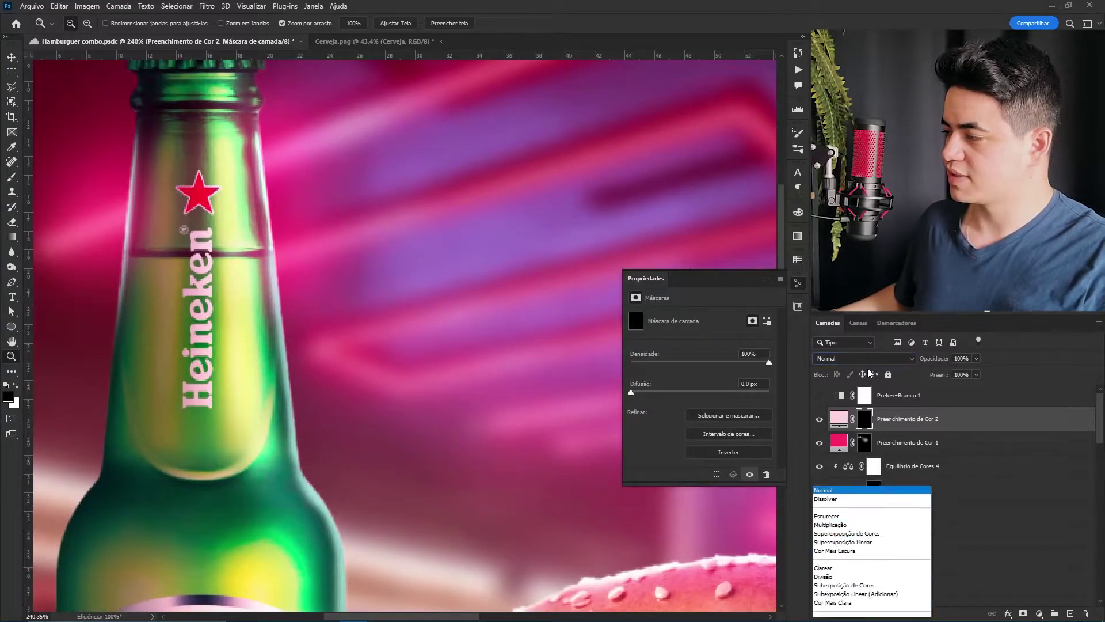
left_click(863, 448)
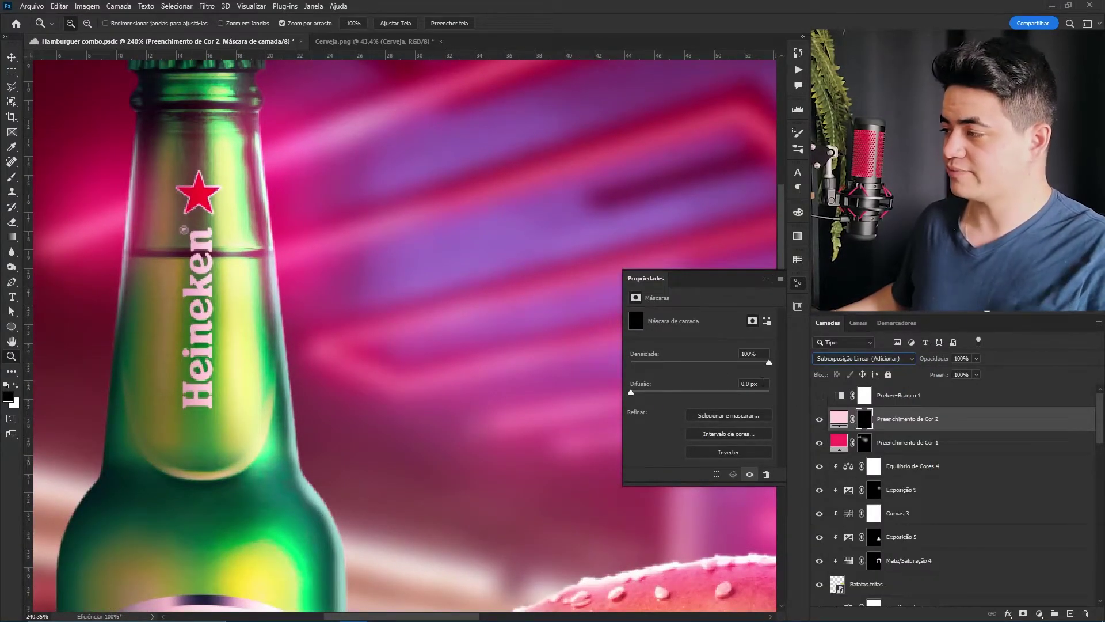
- Paint white on the light-pink fill's mask along the outer edge of the bottle's neck with a small soft brush
key("b")
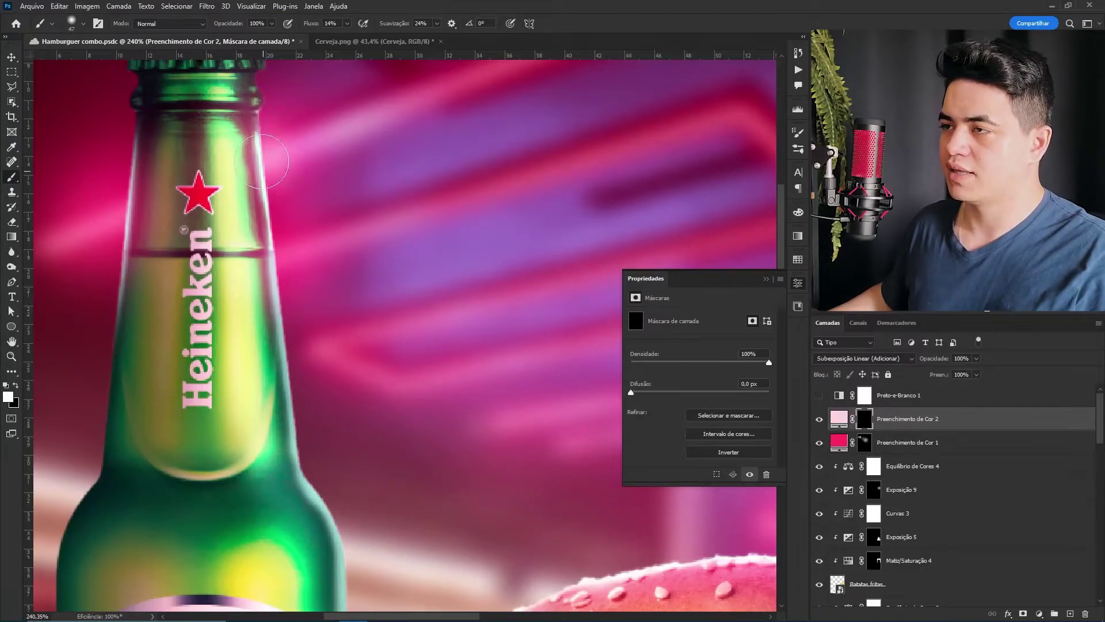
scroll(288, 123, "up", 3)
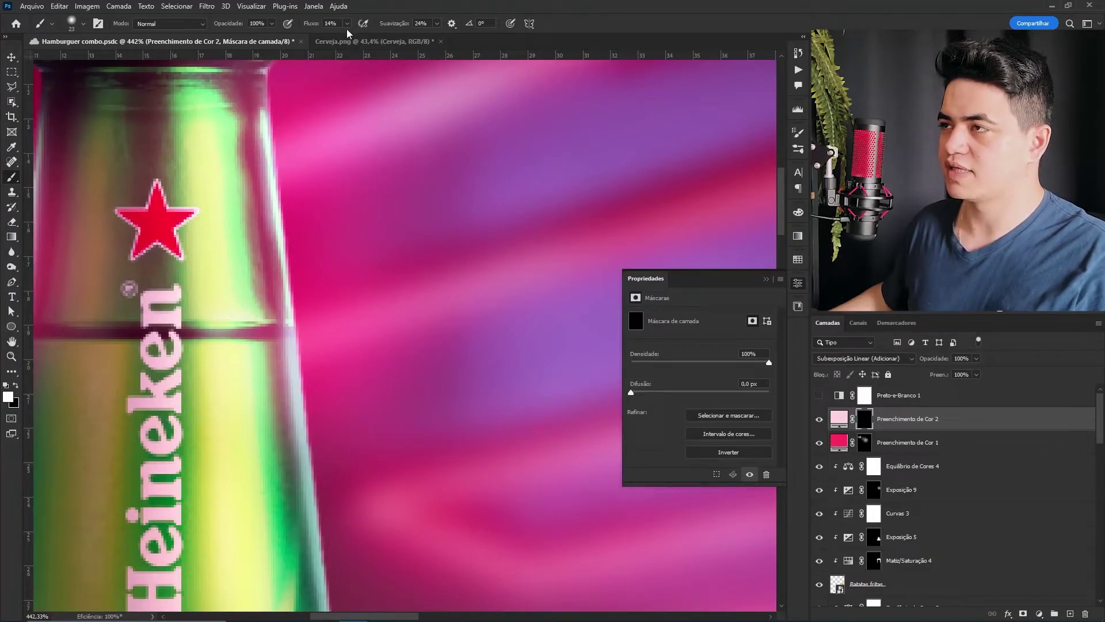
mouse_move(285, 184)
left_mouse_down()
mouse_move(345, 185)
mouse_move(255, 166)
left_mouse_up()
left_click_drag(290, 247, 276, 129)
left_click_drag(298, 402, 265, 106)
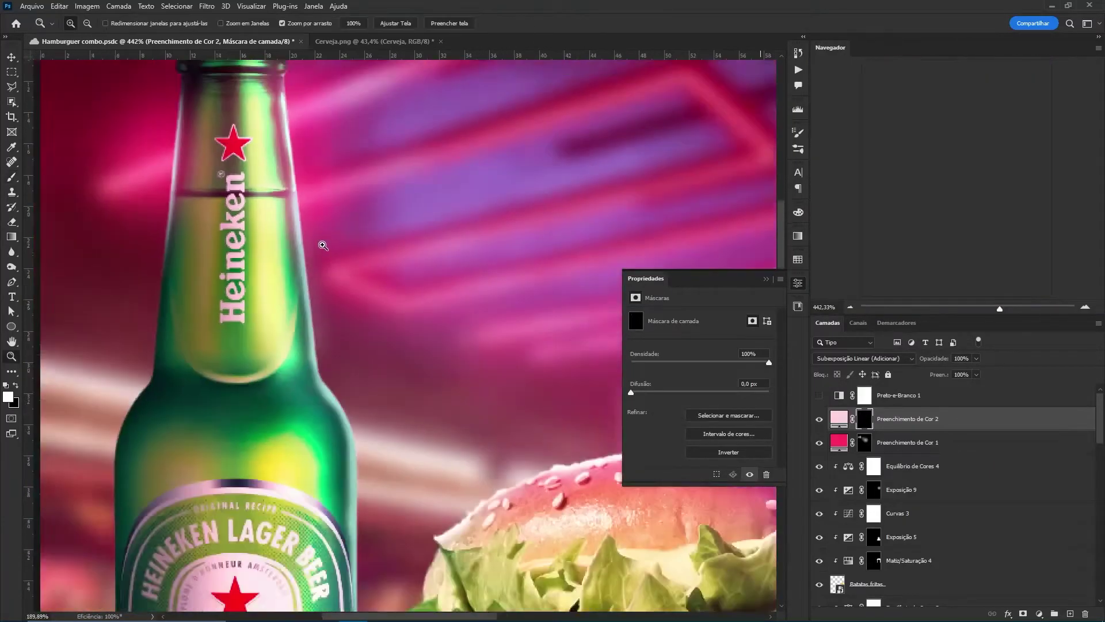
- Build up the pink rim highlights along the bottle's neck and shoulder on the fill's mask, setting the brush flow to 6%
scroll(320, 241, "up", 3)
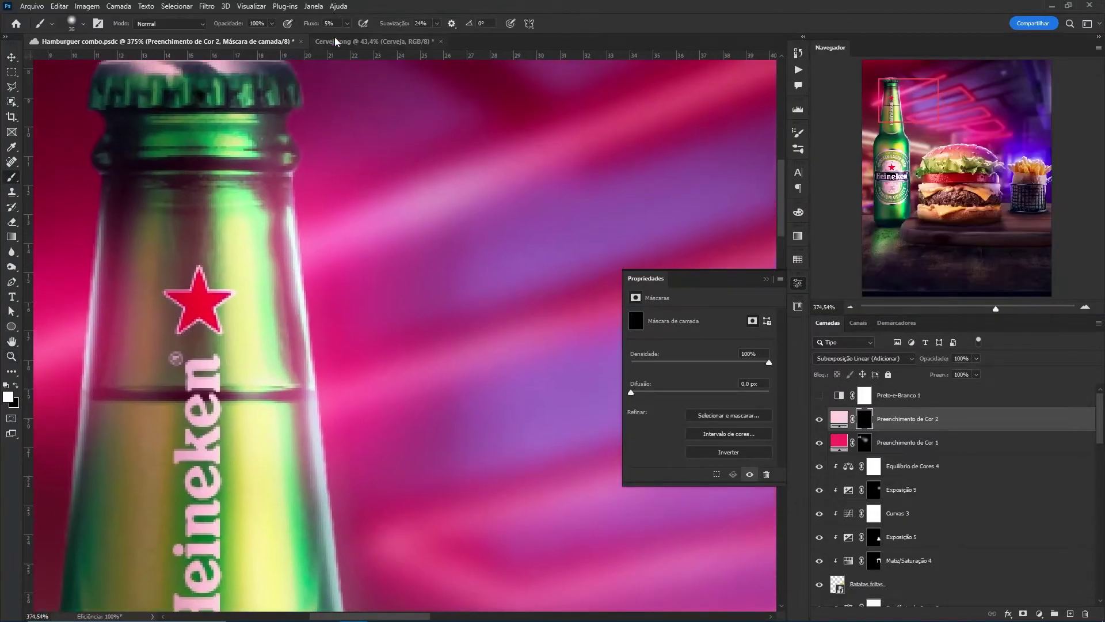
left_click_drag(328, 463, 295, 122)
left_click_drag(331, 348, 299, 64)
mouse_move(348, 175)
left_mouse_down()
mouse_move(346, 372)
mouse_move(293, 356)
left_mouse_up()
mouse_move(348, 391)
left_mouse_down()
mouse_move(365, 345)
mouse_move(365, 389)
left_mouse_up()
left_click_drag(346, 36, 339, 36)
mouse_move(303, 162)
left_mouse_down()
mouse_move(326, 393)
mouse_move(274, 320)
left_mouse_up()
mouse_move(282, 329)
left_mouse_down()
mouse_move(305, 392)
mouse_move(312, 489)
left_mouse_up()
left_click_drag(311, 552, 309, 400)
left_click_drag(309, 340, 312, 433)
left_click_drag(309, 495, 313, 295)
- Resize the soft brush and add further faint light-pink highlight strokes to the Preenchimento de Cor 2 mask
mouse_move(601, 75)
left_mouse_down()
mouse_move(296, 292)
mouse_move(455, 271)
mouse_move(586, 356)
mouse_move(426, 306)
left_mouse_up()
right_click(384, 279, "alt")
left_click_drag(467, 362, 467, 353)
left_click_drag(442, 430, 291, 402)
mouse_move(345, 318)
left_mouse_down()
mouse_move(552, 294)
mouse_move(579, 374)
left_mouse_up()
key("z")
left_click_drag(579, 334, 507, 323)
left_click_drag(492, 282, 505, 296)
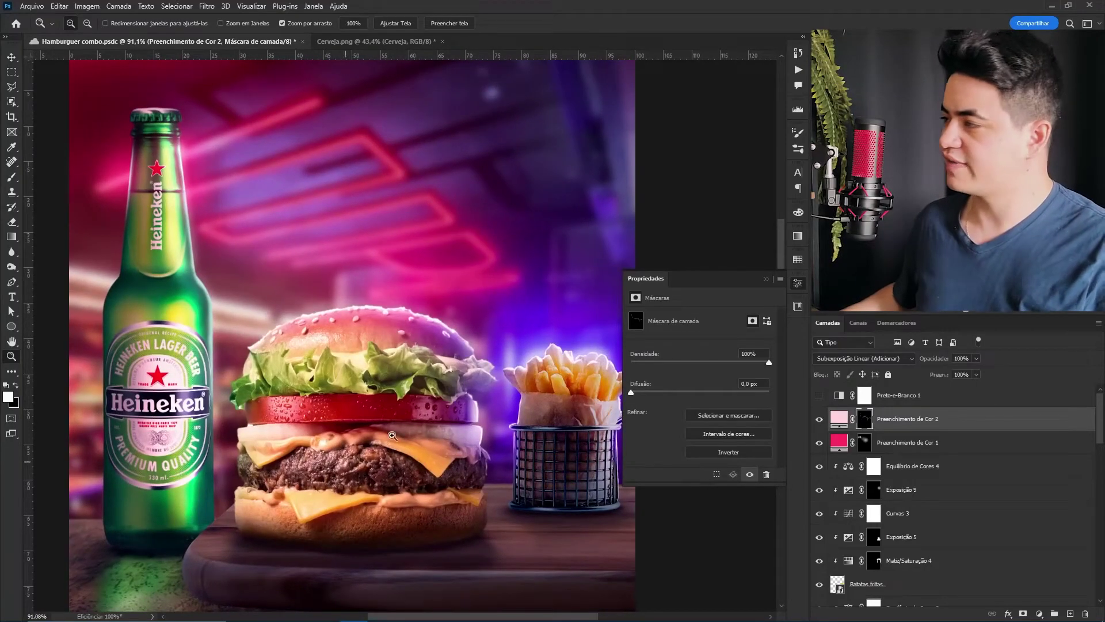
left_click_drag(437, 262, 440, 346)
left_click_drag(417, 400, 360, 368)
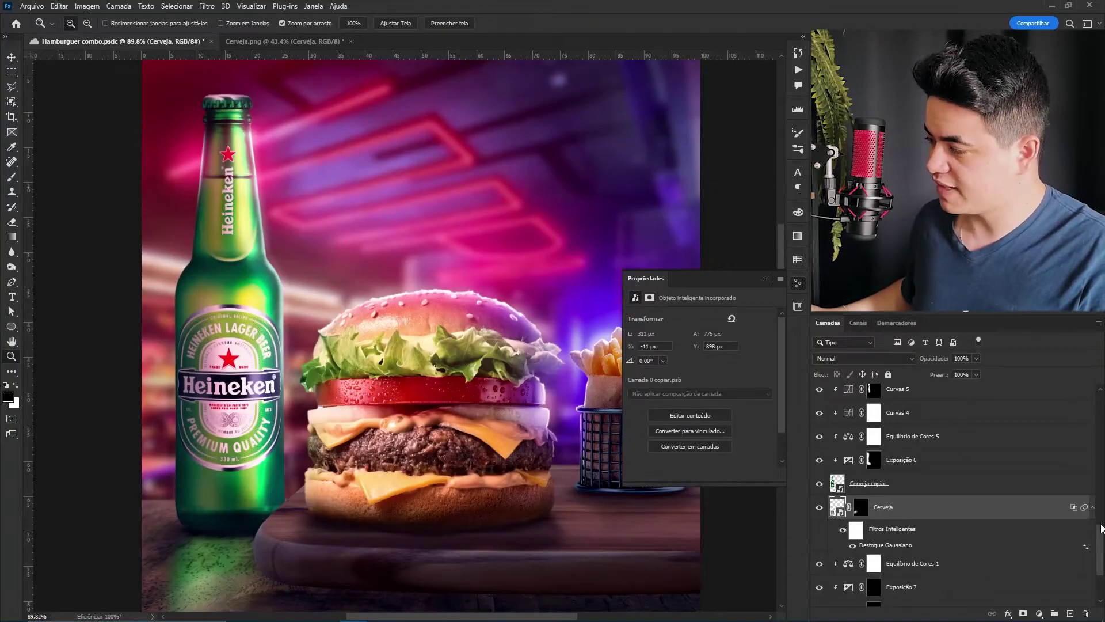
- Place Fumaça Hamburguer.jpeg from the Hamburguer folder directly above Equilíbrio de Cores 1, positioned behind the top of the burger
scroll(1101, 527, "down", 3)
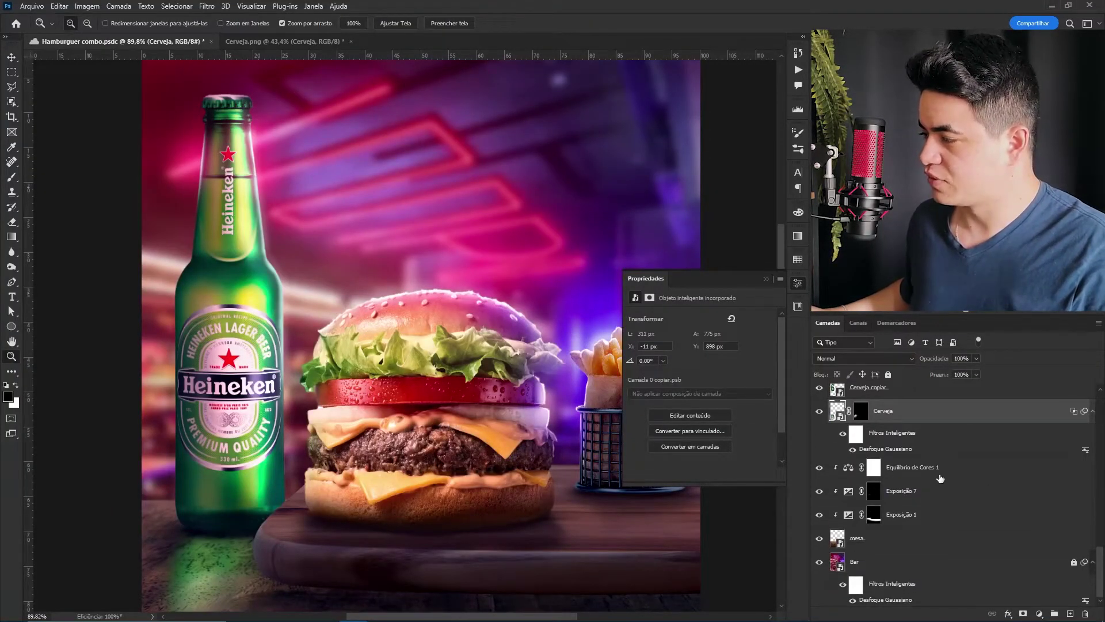
left_click(941, 479)
left_click_drag(1100, 560, 1100, 536)
key("alt+Tab")
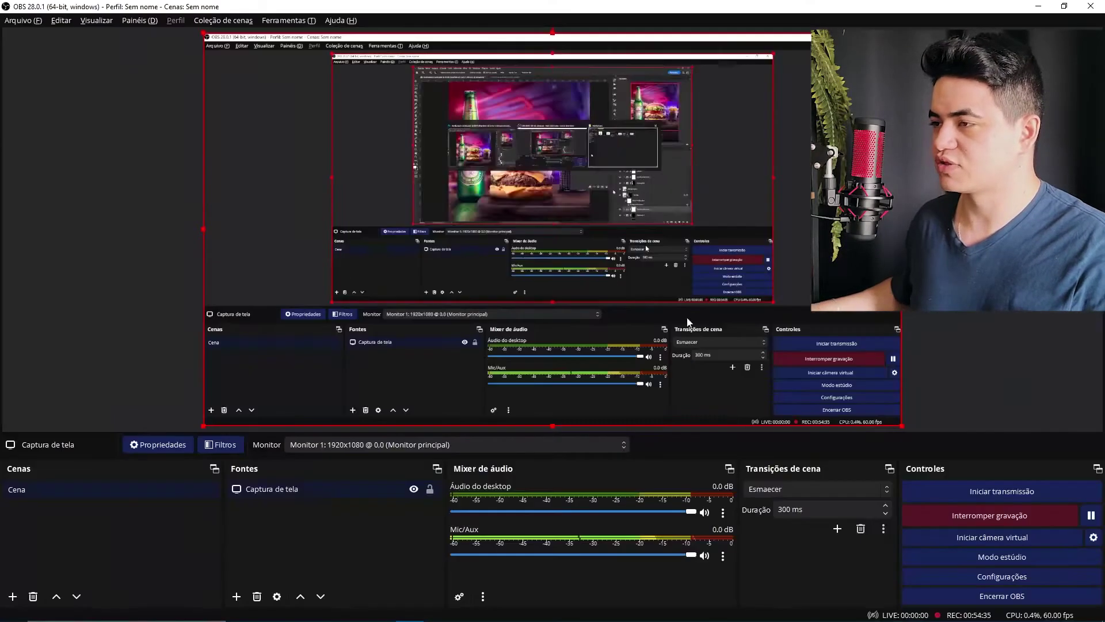
key("alt+Tab")
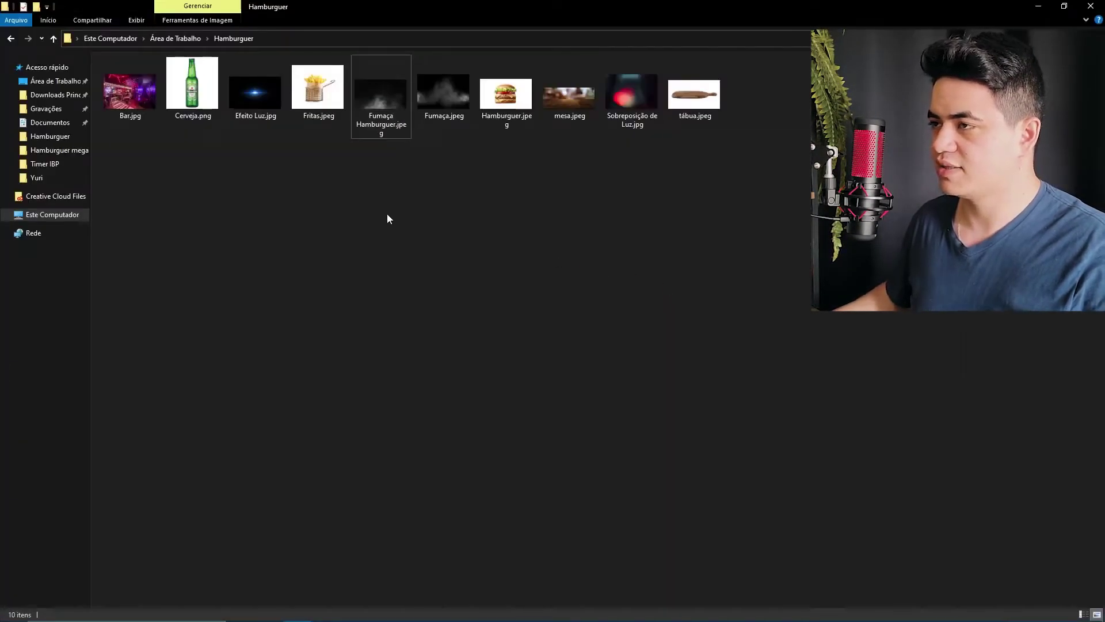
left_click_drag(393, 108, 516, 292)
key("alt+Tab")
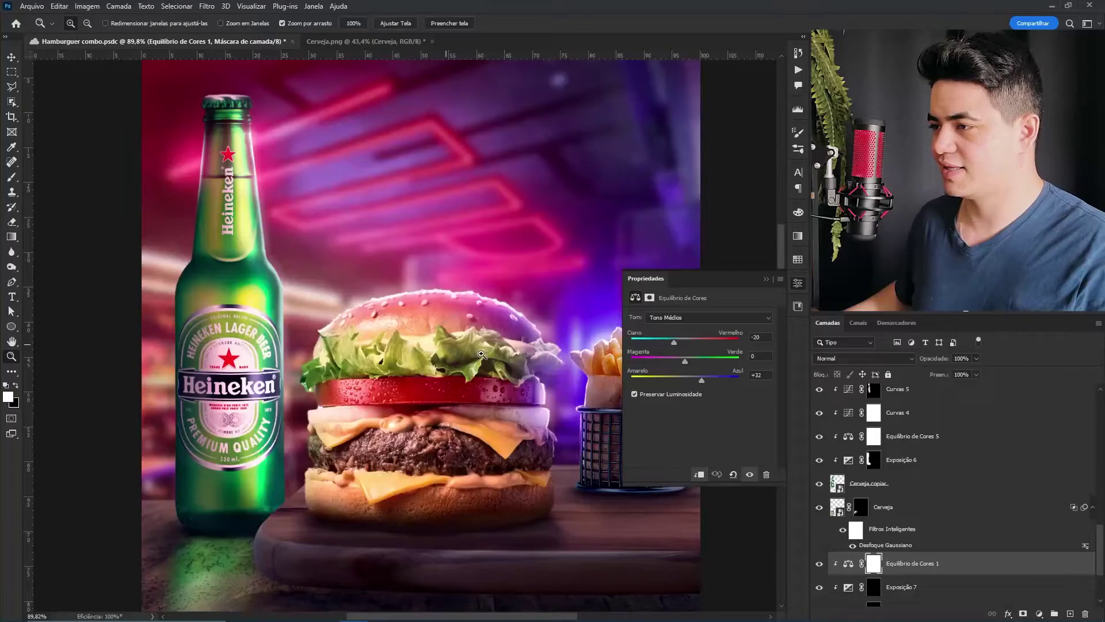
left_click_drag(499, 441, 523, 327)
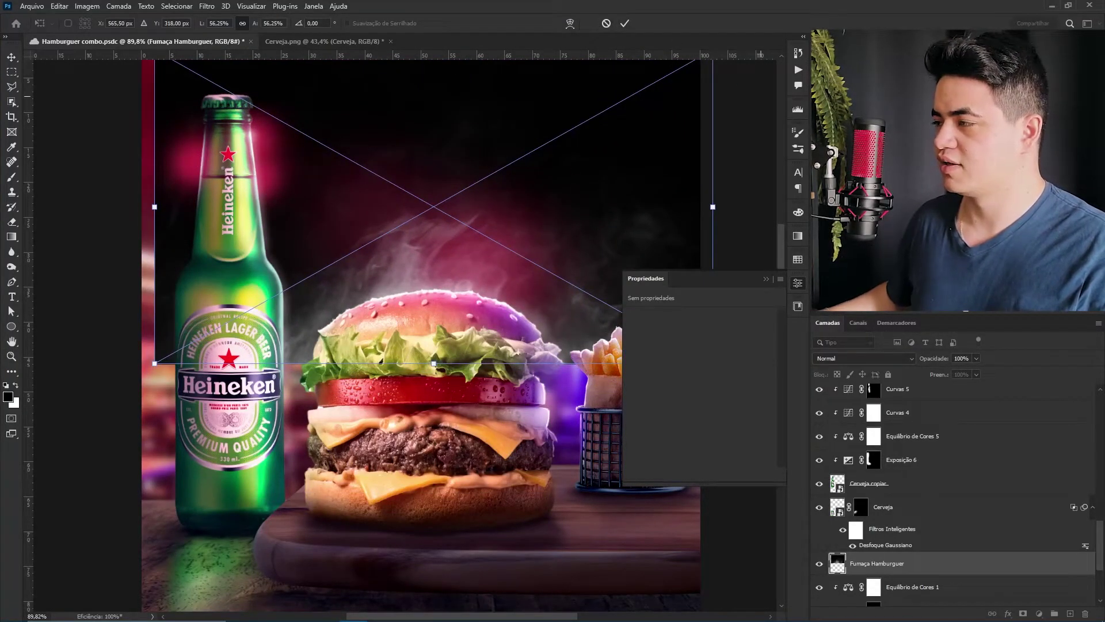
left_click(624, 23)
- Set the smoke layer's blend mode to Divisão and hide it with a black layer mask
left_click(847, 358)
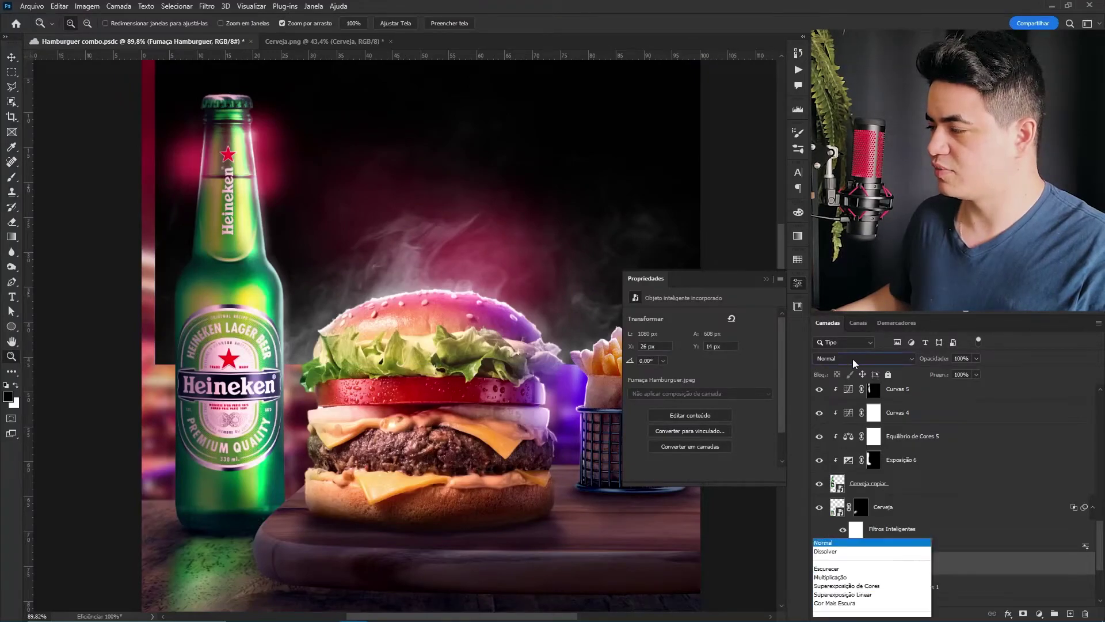
left_click(830, 431)
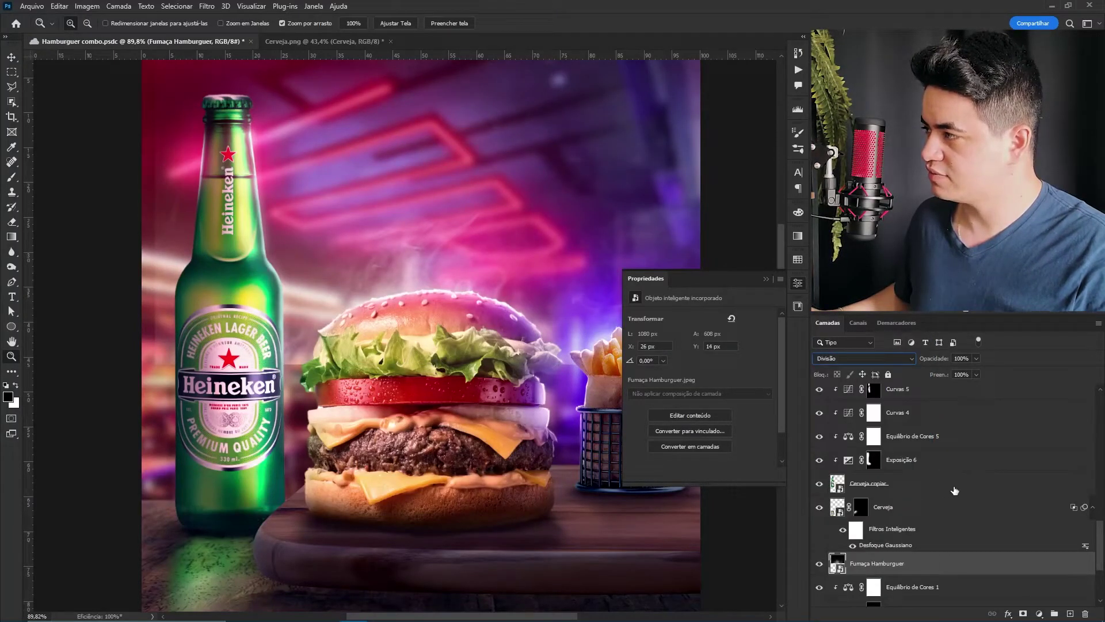
left_click(1024, 613, "alt")
- Reveal the smoke around the top of the burger by painting its mask white with a large soft brush at 74% flow
key("b")
key("x")
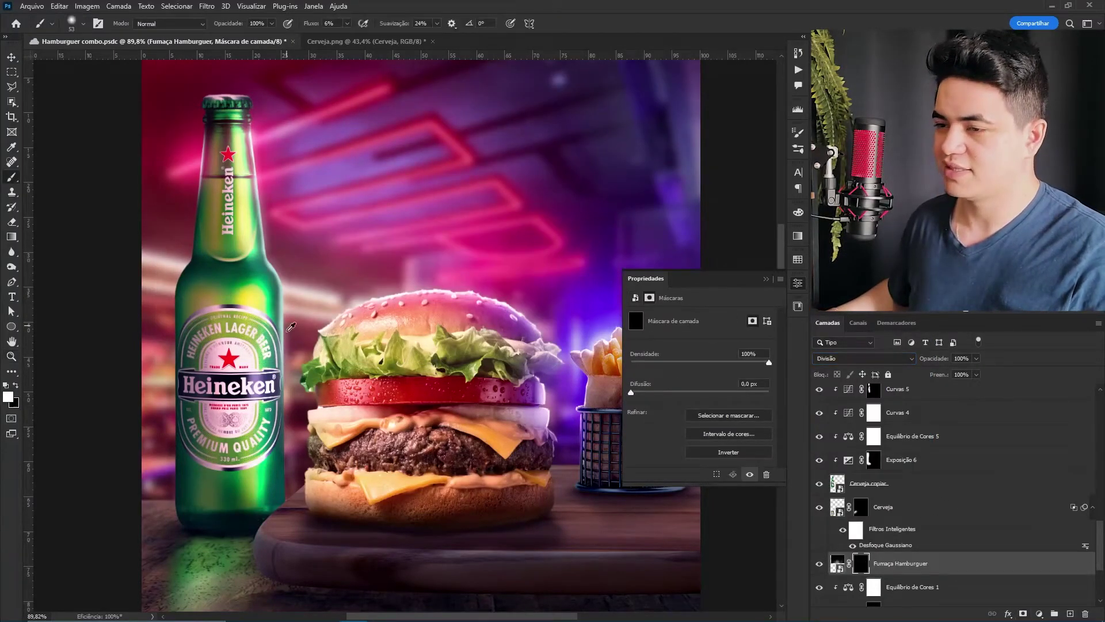
left_click_drag(453, 334, 452, 333)
key("x")
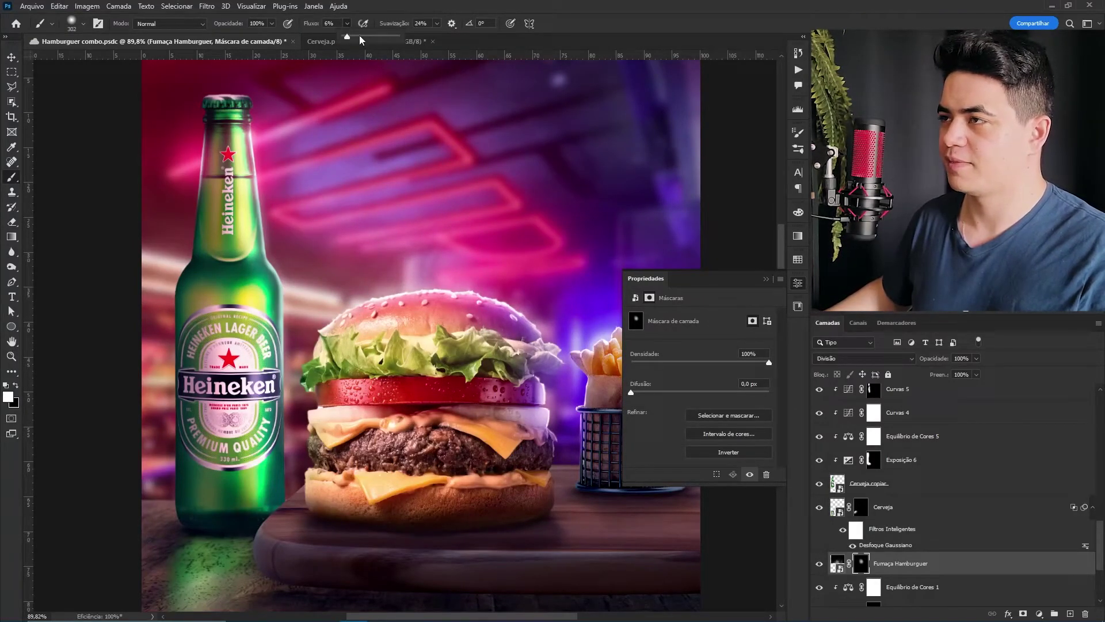
left_click_drag(440, 183, 426, 227)
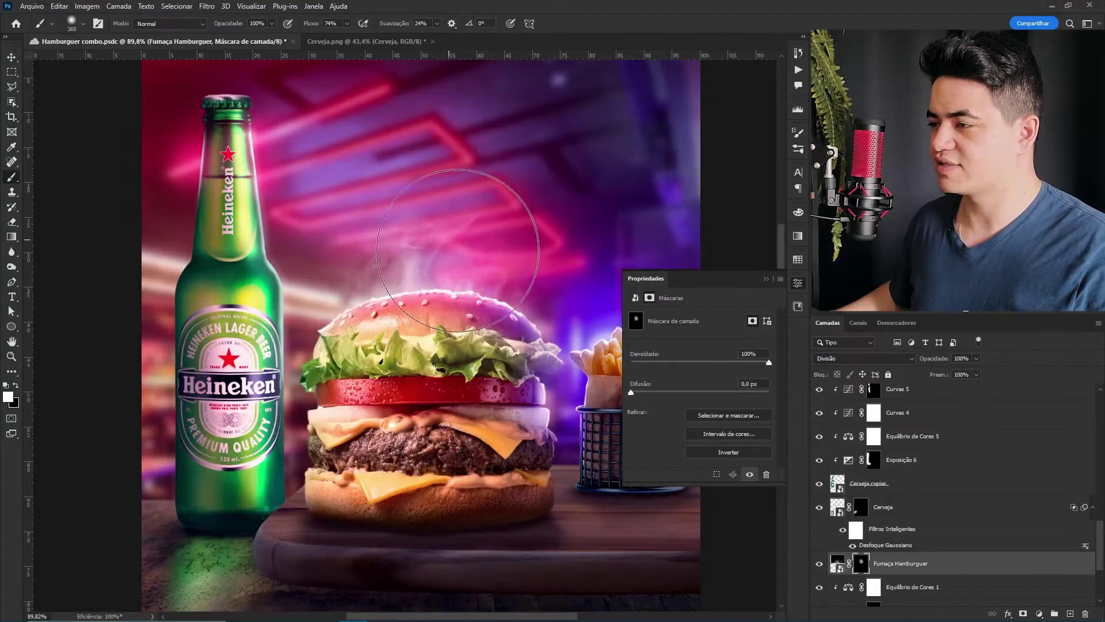
left_click_drag(547, 348, 418, 332)
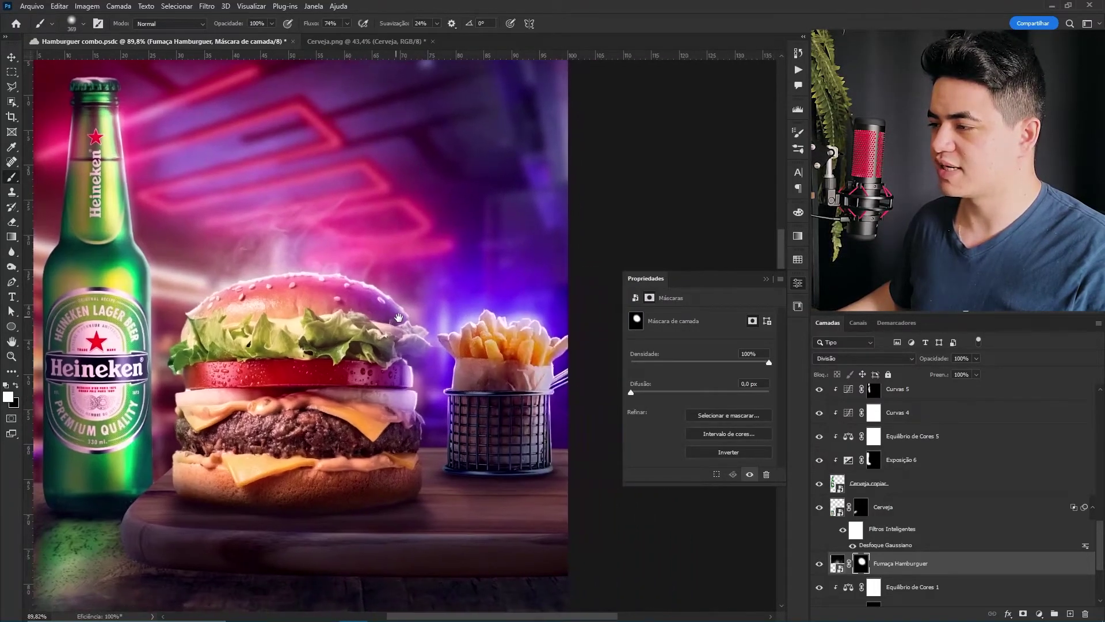
scroll(403, 316, "left", 4)
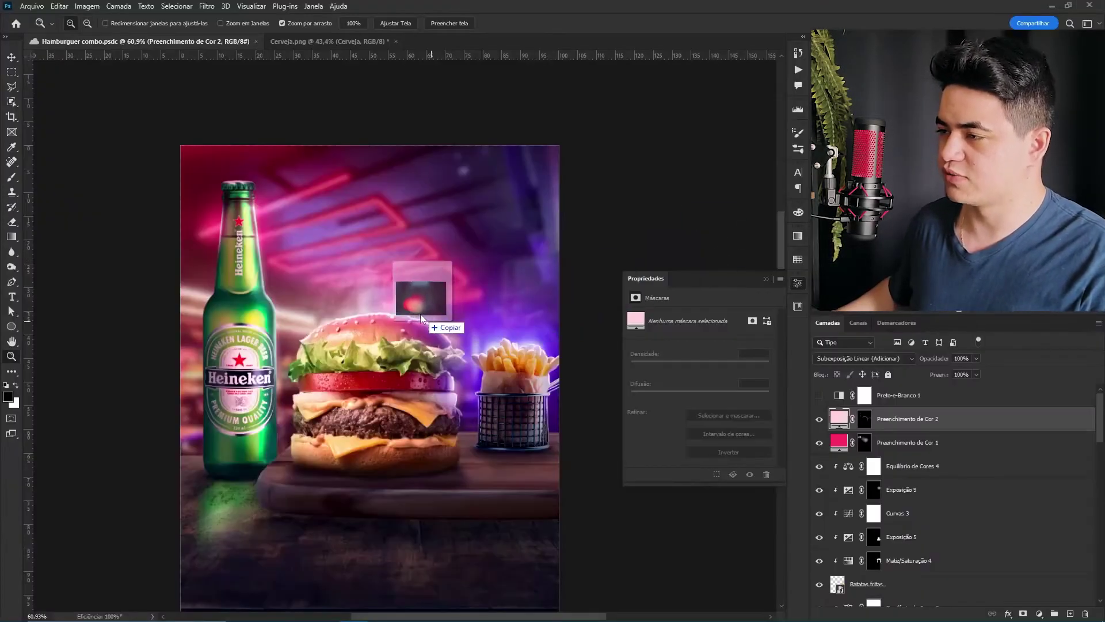
- Place Sobreposição de Luz.jpg over the scene directly above the Preenchimento de Cor 2 layer
left_click_drag(440, 330, 443, 331)
left_click_drag(559, 252, 545, 234)
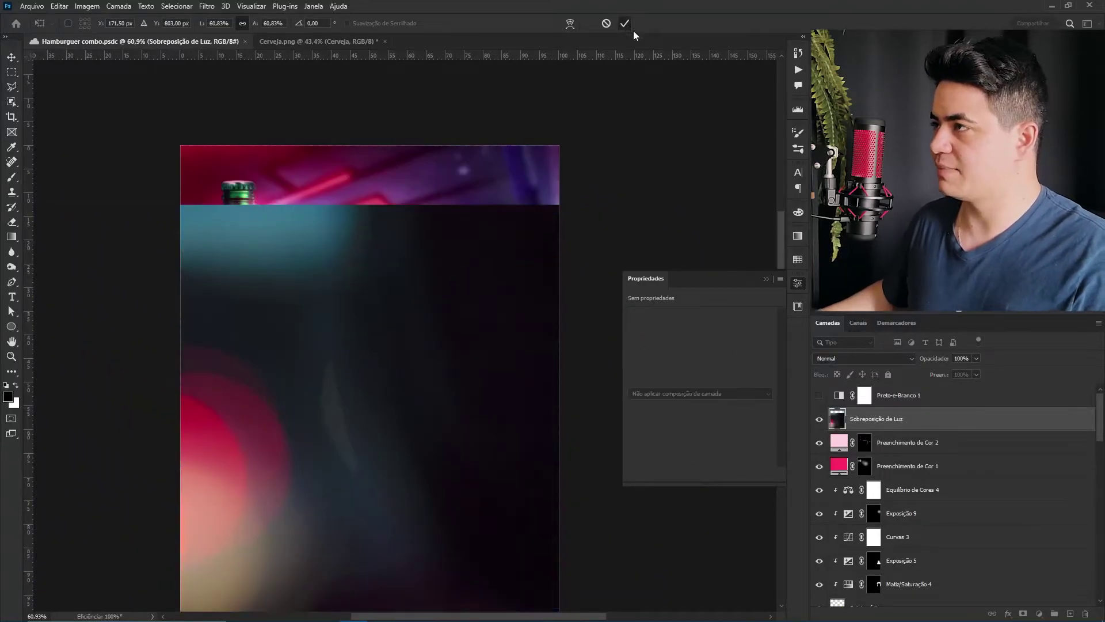
left_click(628, 25)
- Set the Sobreposição de Luz layer's blend mode to Divisão
left_click(910, 357)
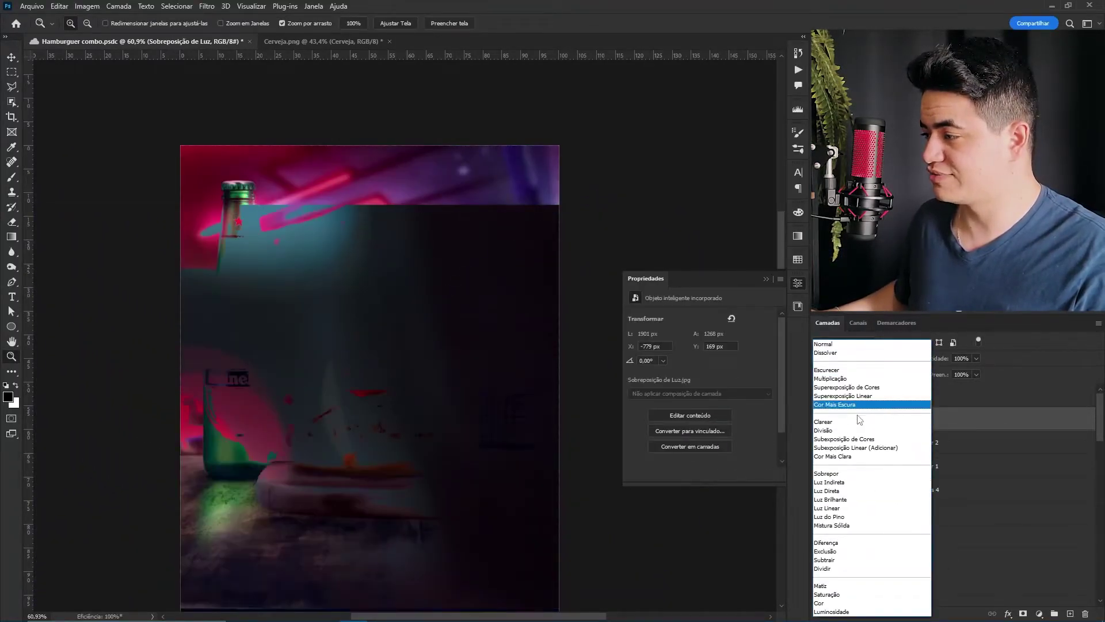
left_click(910, 437)
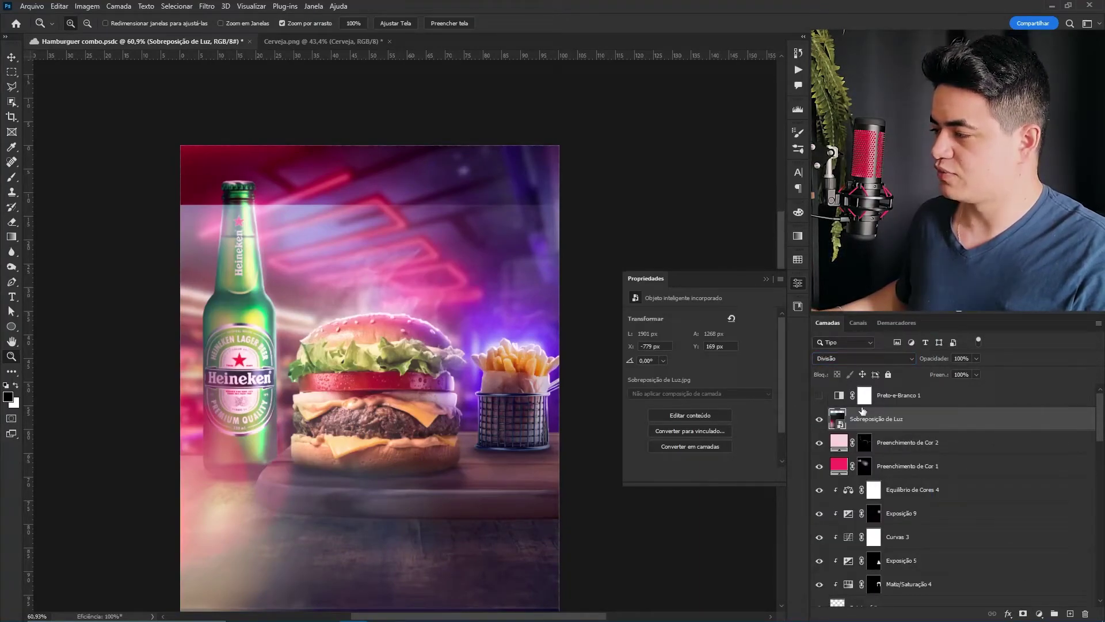
left_click(863, 358)
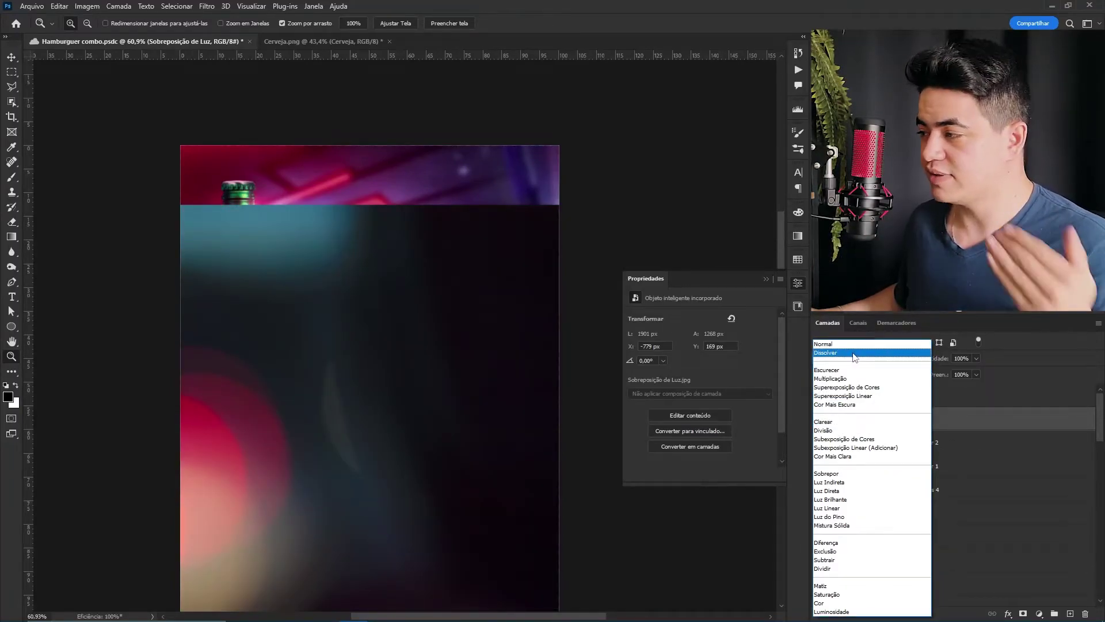
left_click(862, 431)
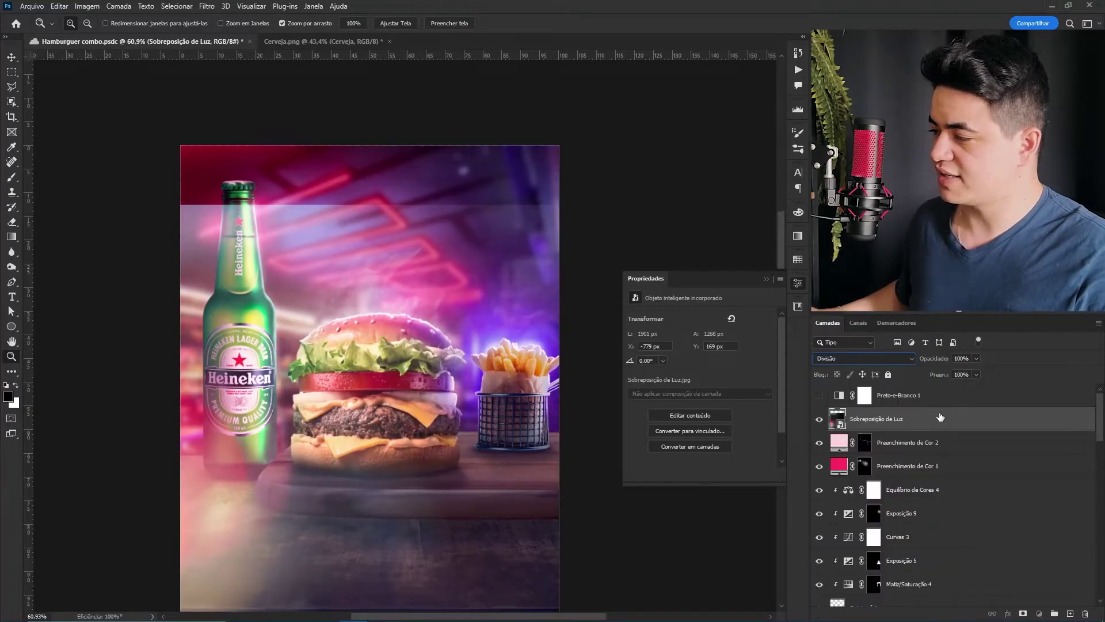
- Apply Levels to the light overlay, setting the midtones to 0.39 and raising the black input point
key("ctrl+l")
left_click_drag(503, 253, 544, 253)
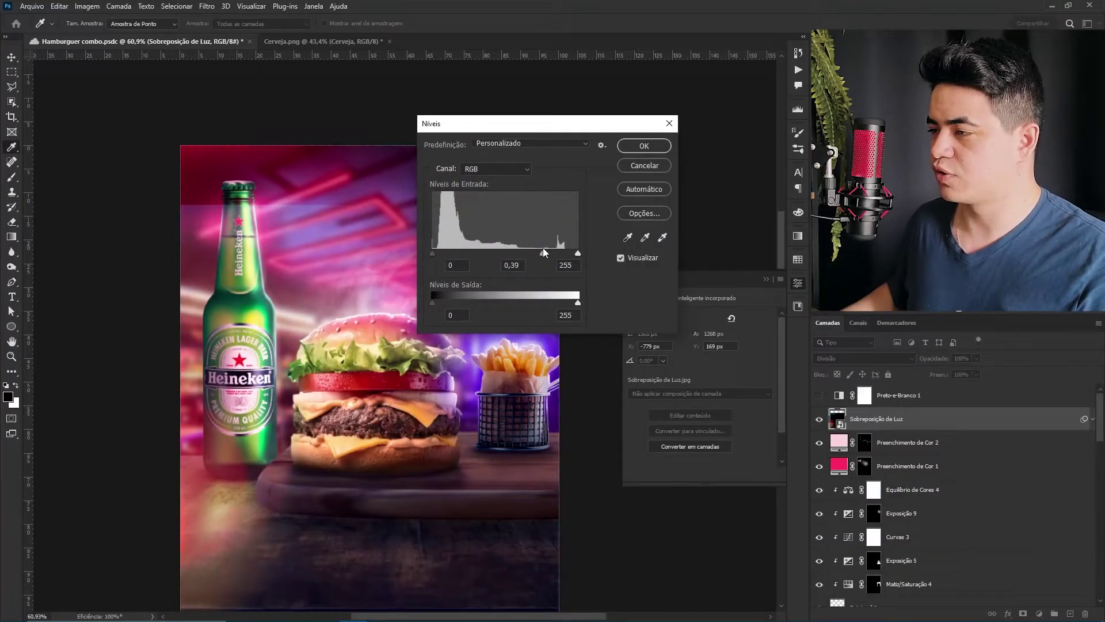
left_click_drag(433, 253, 523, 255)
key("Return")
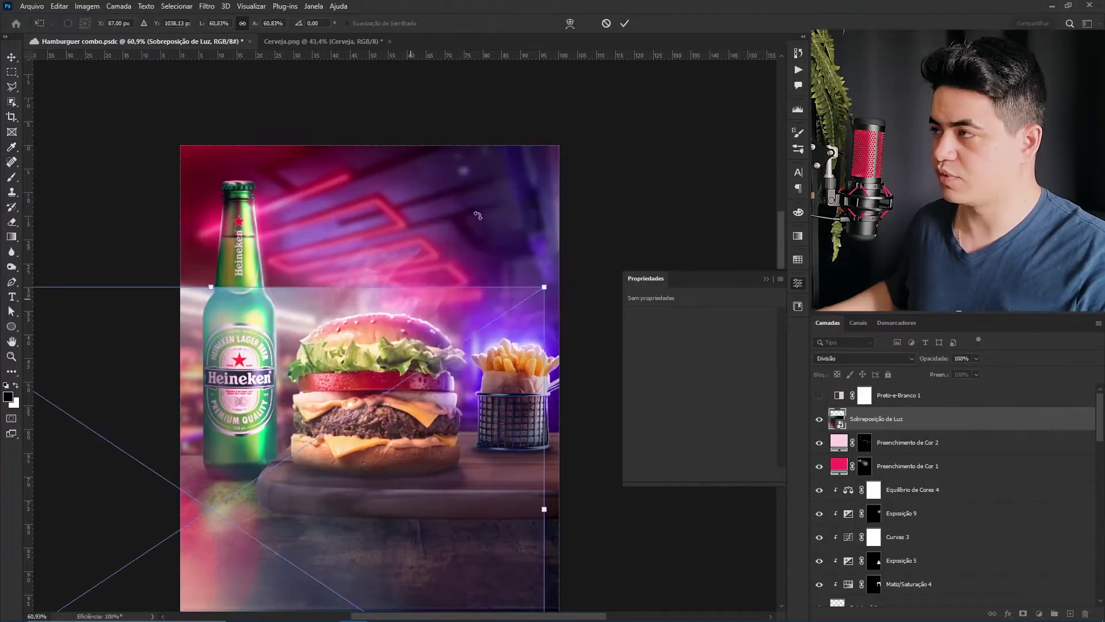
- Mask the light overlay away from the bottle and burger with a large soft black brush, keeping the red glow in the table's corner
key("z")
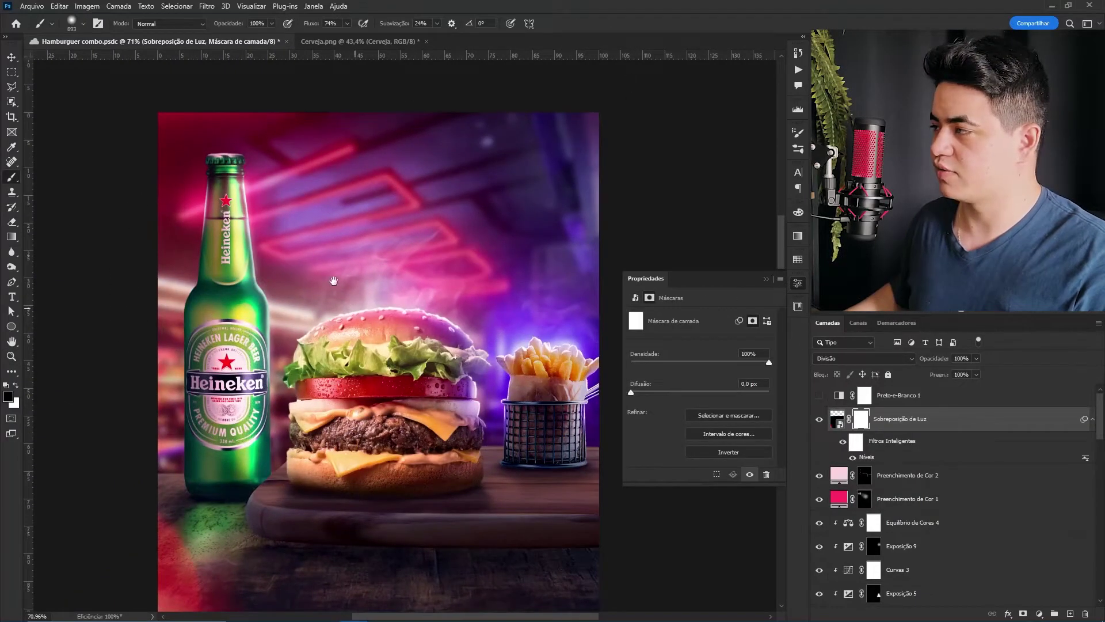
left_click_drag(339, 290, 312, 211)
left_click(323, 216)
left_click_drag(347, 361, 431, 325)
key("z")
left_click_drag(429, 326, 406, 309)
mouse_move(406, 309)
left_mouse_down()
mouse_move(364, 333)
mouse_move(363, 306)
left_mouse_up()
key("ctrl+2")
left_click_drag(418, 403, 387, 436)
left_click_drag(432, 368, 491, 438)
- Convert the pink-outlined MEGA title above Equilíbrio de Cores 1 to a smart object and skew it so the text slants upward
scroll(887, 533, "down", 10)
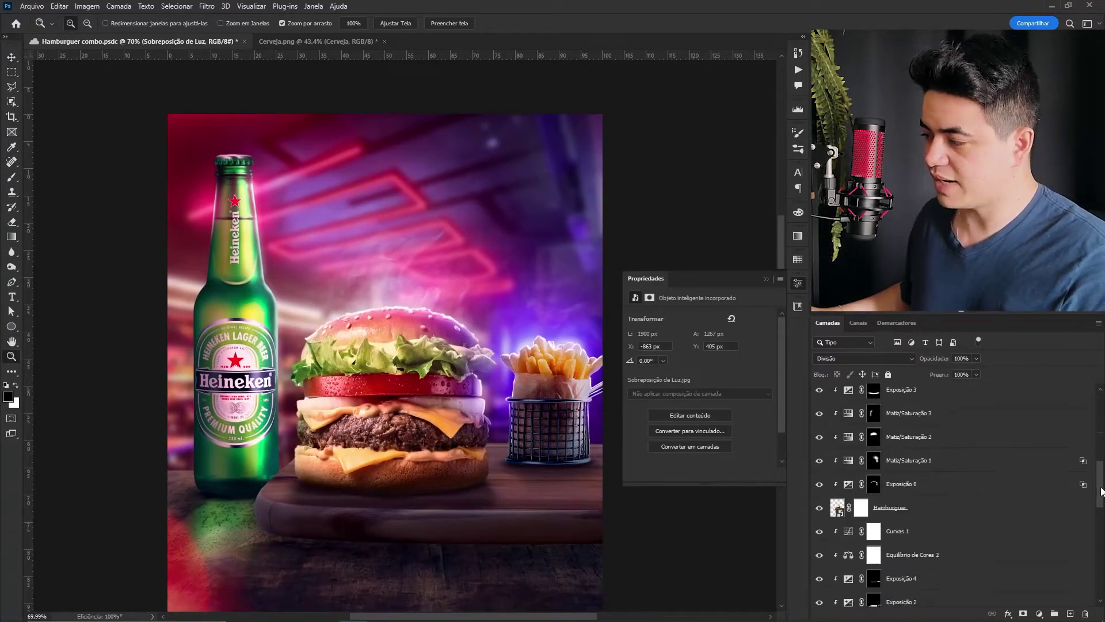
left_click(897, 540)
left_click(909, 564)
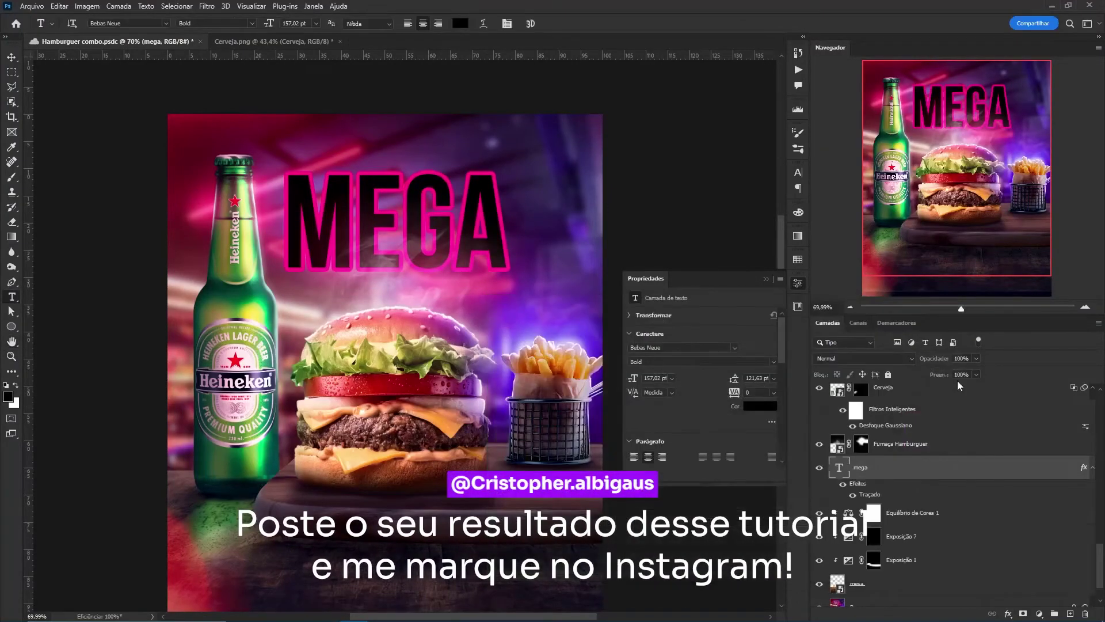
right_click(924, 466)
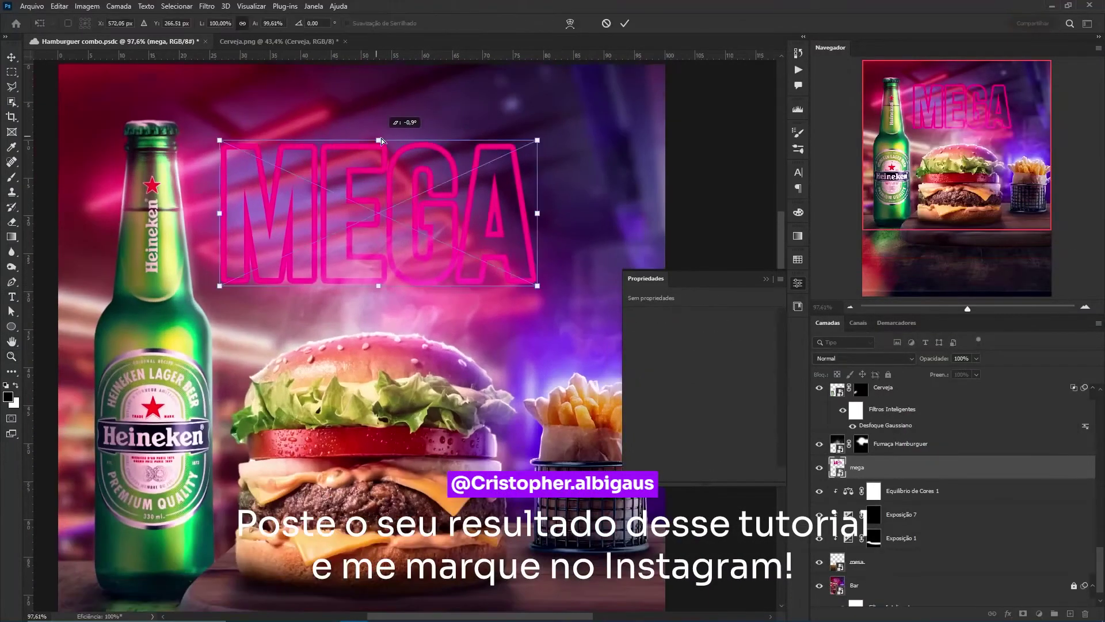
left_click_drag(538, 144, 534, 133)
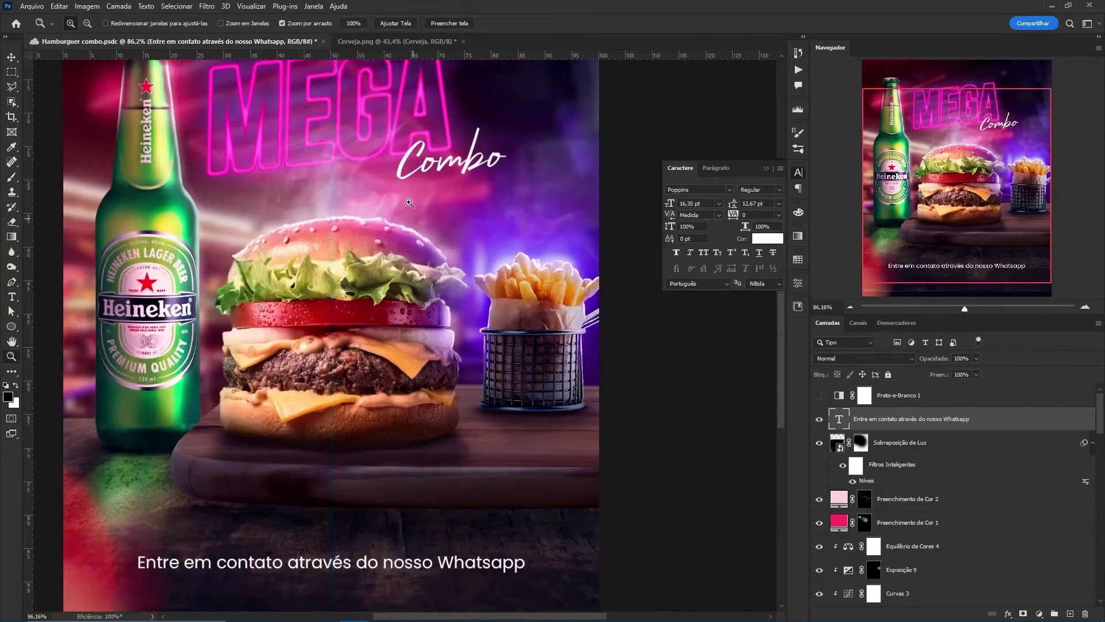
- Stamp all visible layers into a new layer above the contact text and convert it to a smart object
left_click_drag(442, 532, 442, 495)
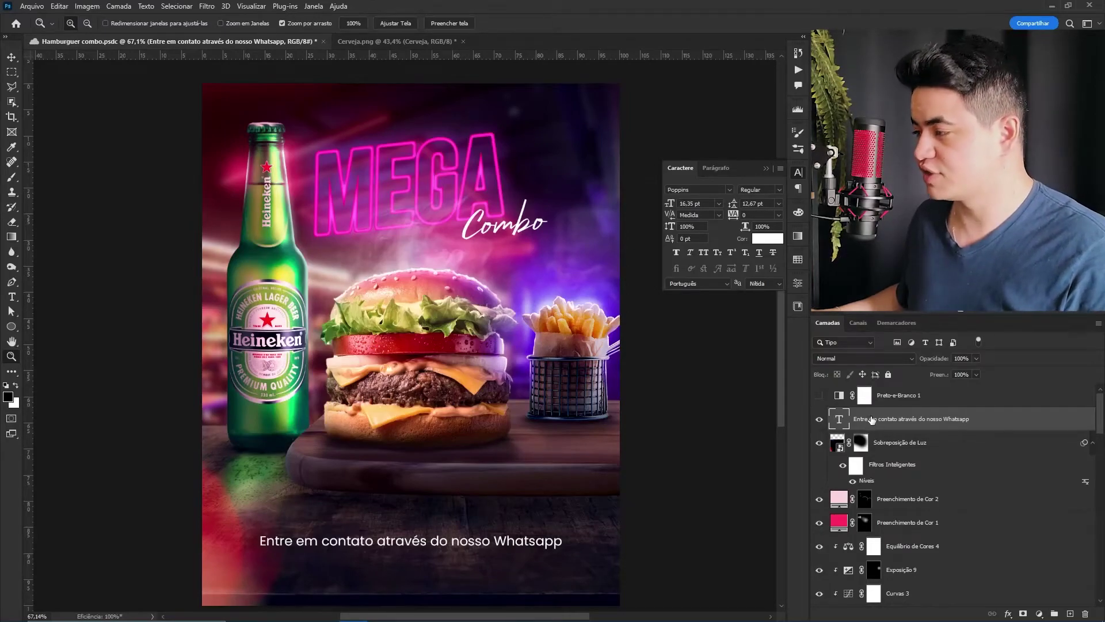
key("ctrl+shift+alt+e")
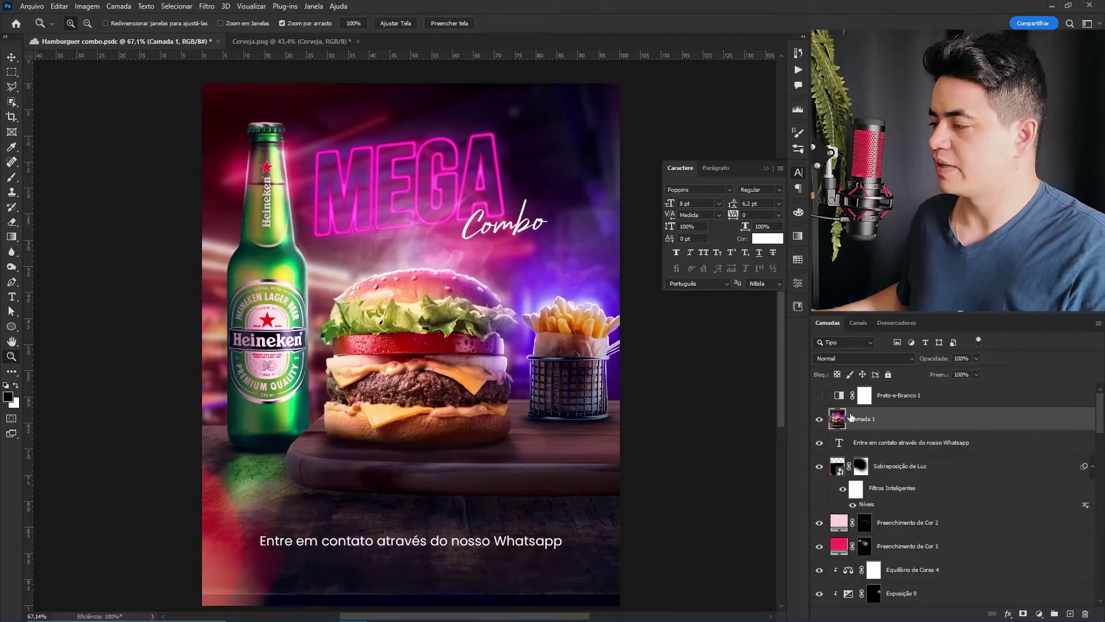
right_click(896, 425)
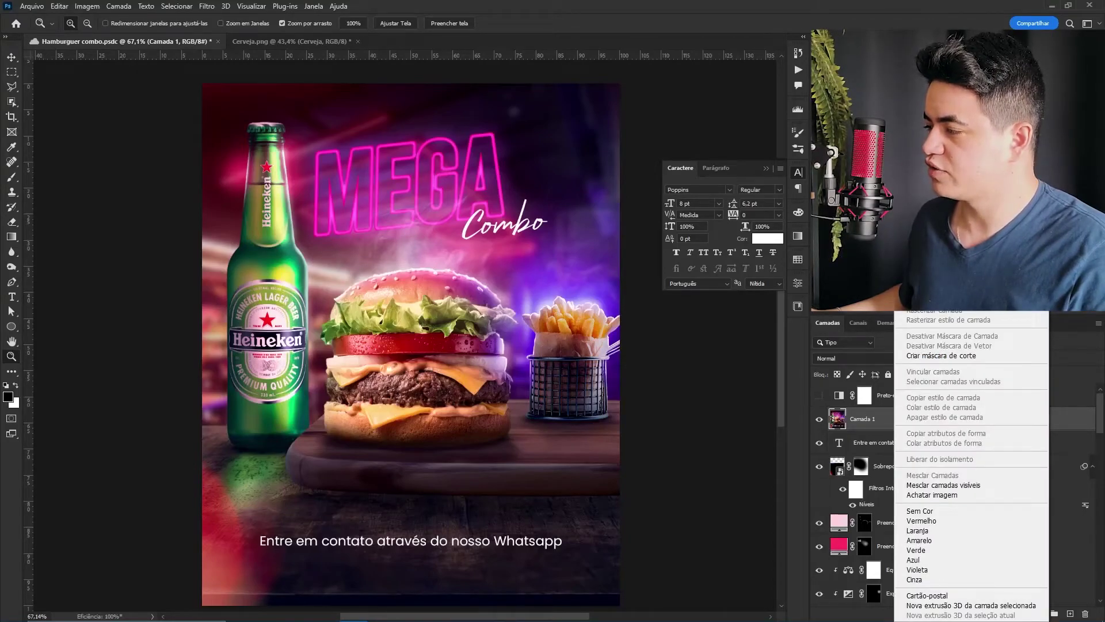
left_click(944, 294)
- Start a Camera Raw filter on Camada 1 with Realces +18, Textura +26, Claridade +40 and Vibração +23
left_click(212, 7)
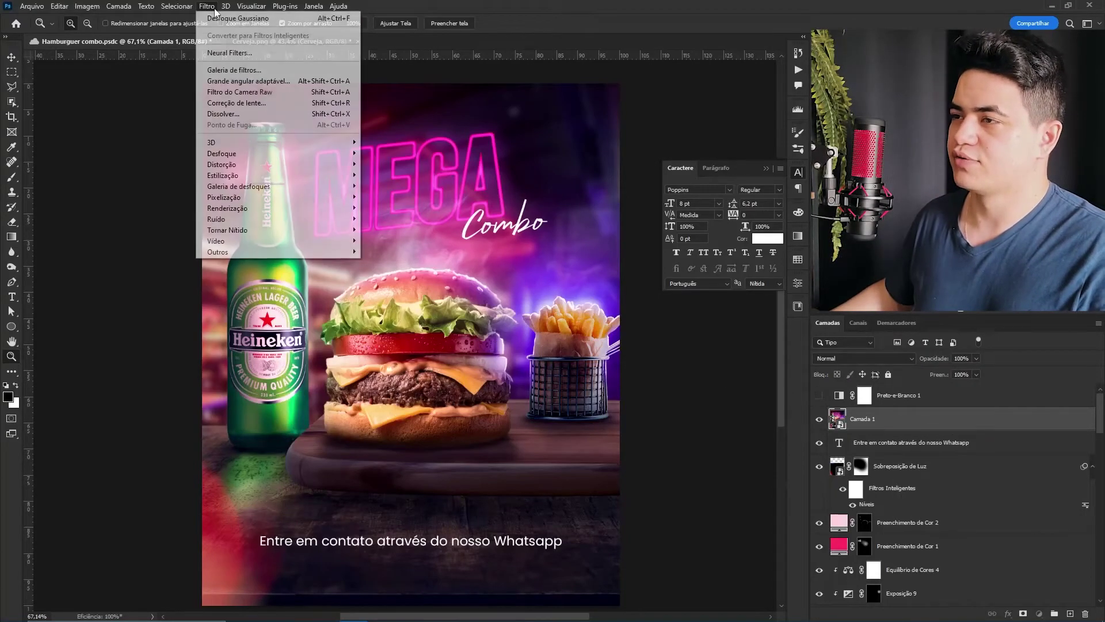
left_click(242, 92)
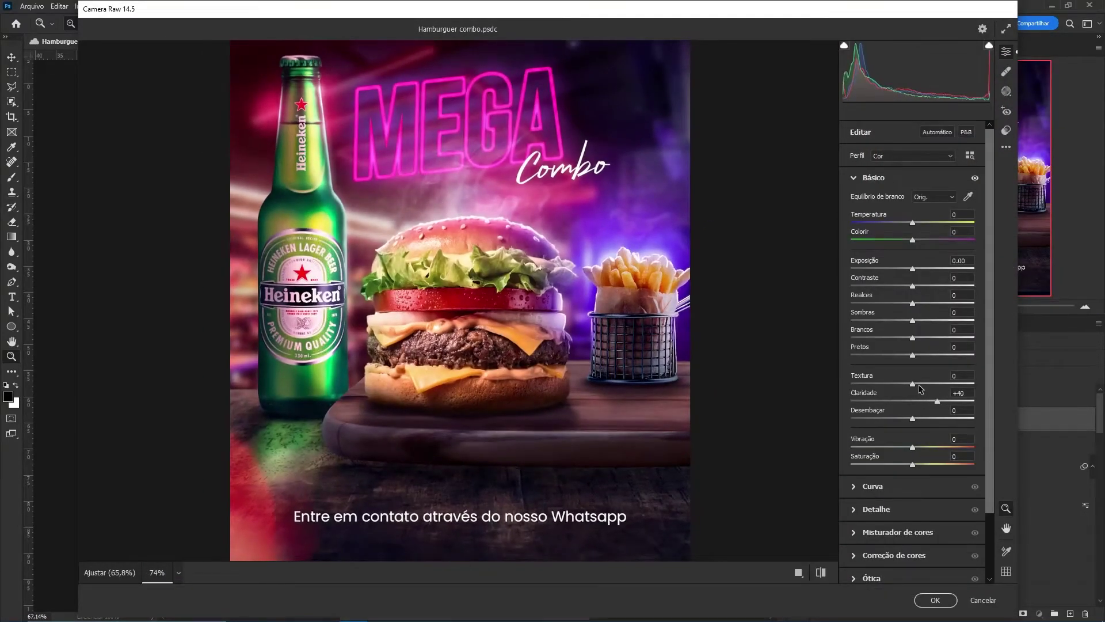
left_click_drag(918, 384, 928, 384)
left_click_drag(913, 303, 924, 303)
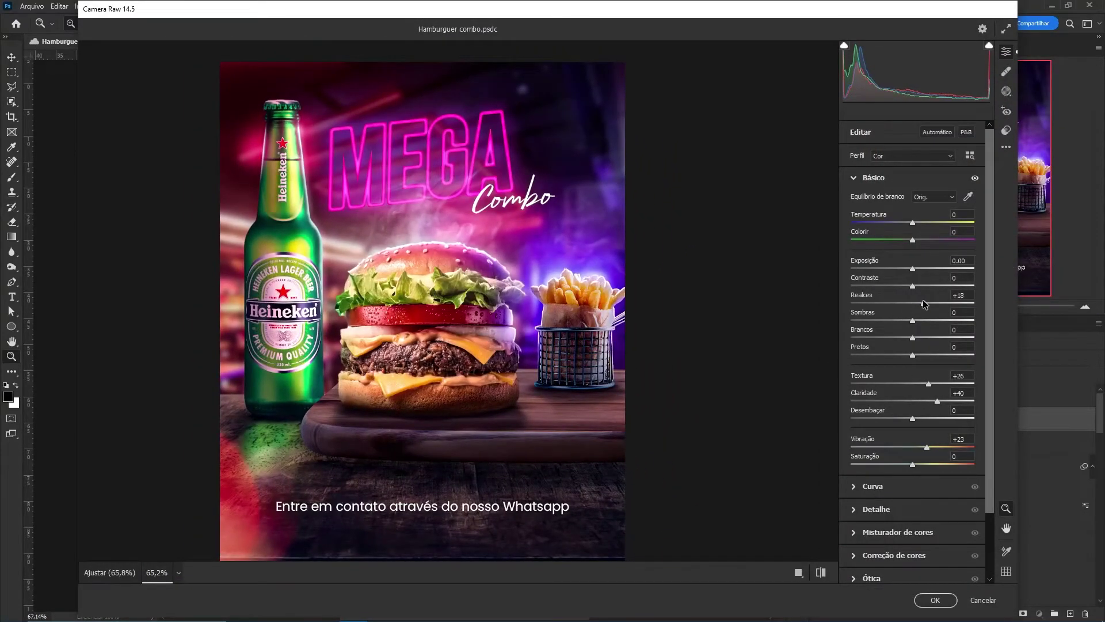
- Set the Camera Raw sharpening (Nitidez) to 34 and the grain (Granulado) to 19
left_click_drag(991, 315, 991, 391)
left_click(867, 432)
left_click_drag(851, 252, 866, 255)
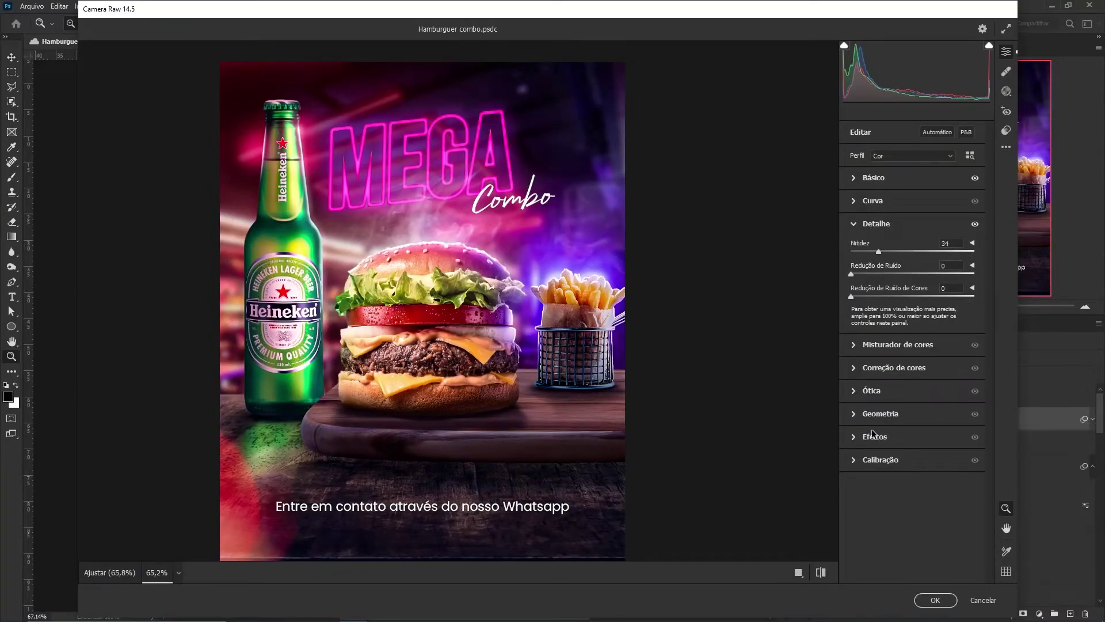
left_click(876, 223)
left_click(875, 339)
left_click_drag(851, 367, 862, 366)
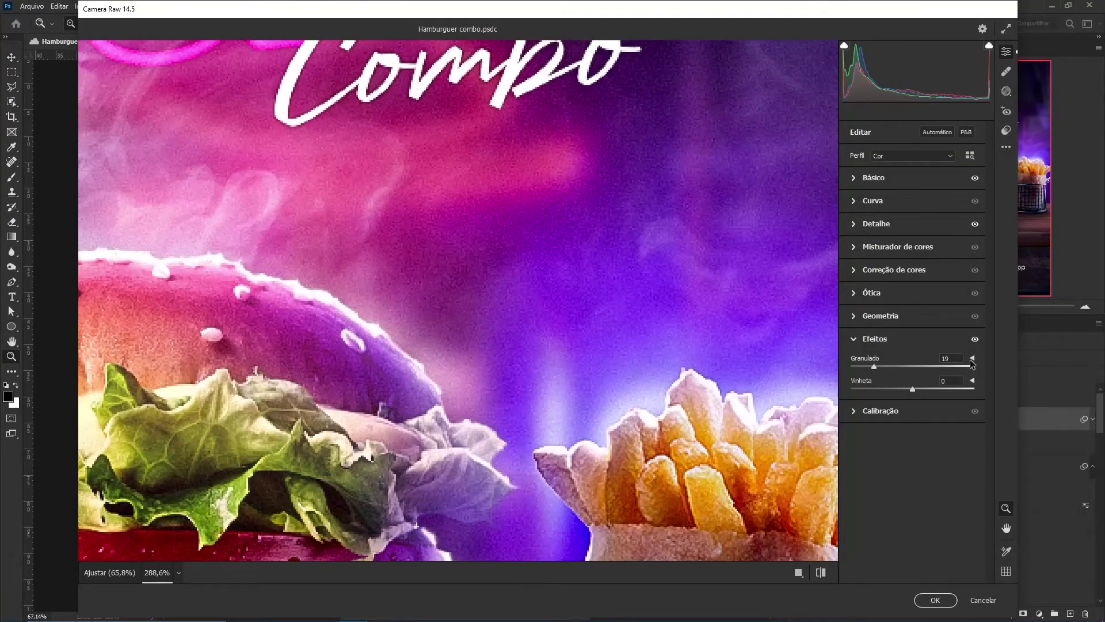
- Color grade the shadows toward blue and the highlights toward orange at hue 33, saturation 22, and apply the Camera Raw filter
scroll(553, 228, "down", 8)
left_click(891, 268)
left_click_drag(876, 442, 876, 449)
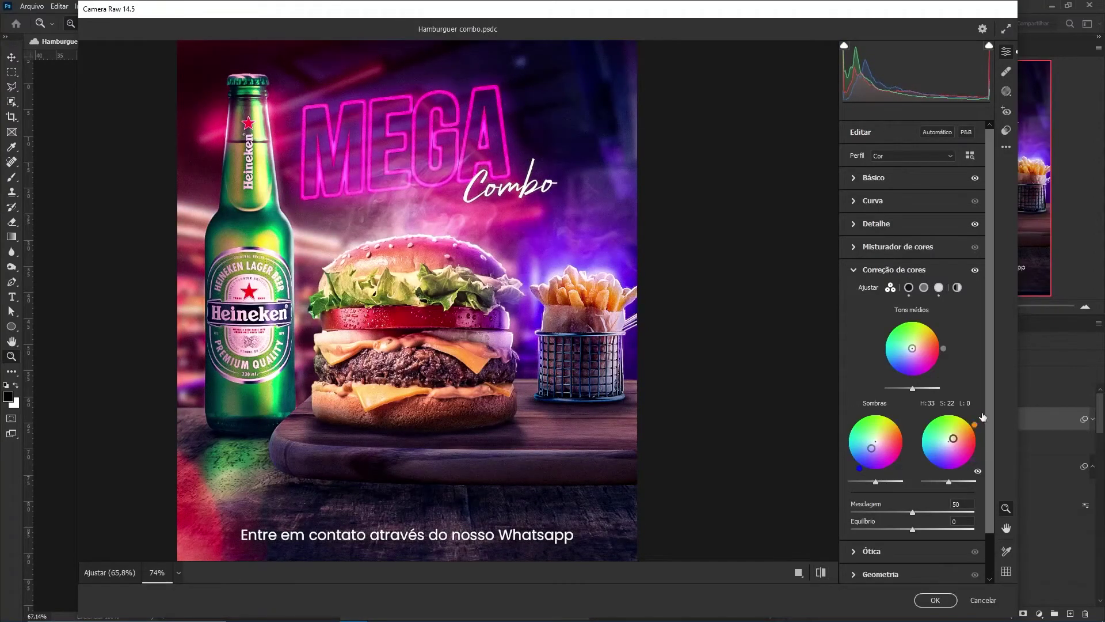
left_click(935, 600)
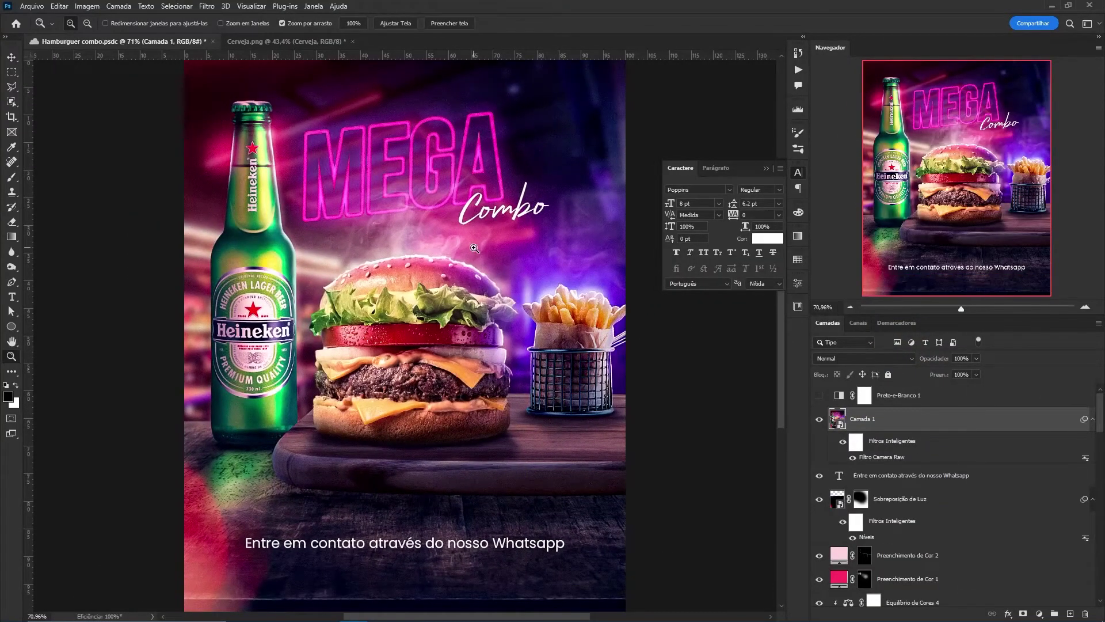
- Hide Camada 1 and place the Efeito Luz flare above the contact text in Divisão mode, scaled to 12.93% on the M's outer edge
left_click(819, 419)
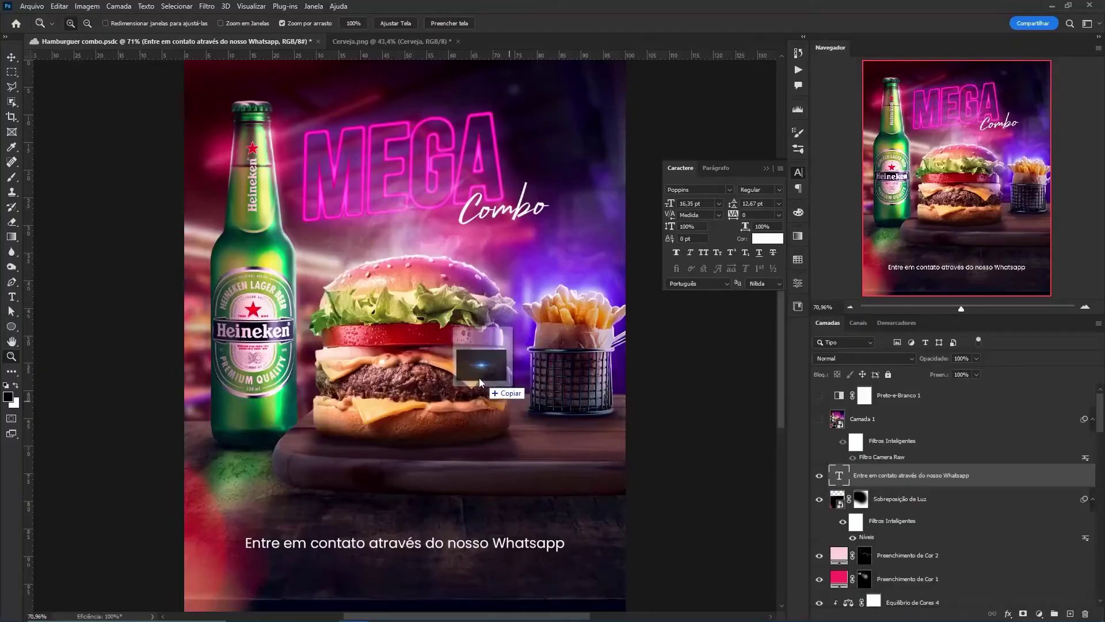
left_click_drag(469, 370, 460, 369)
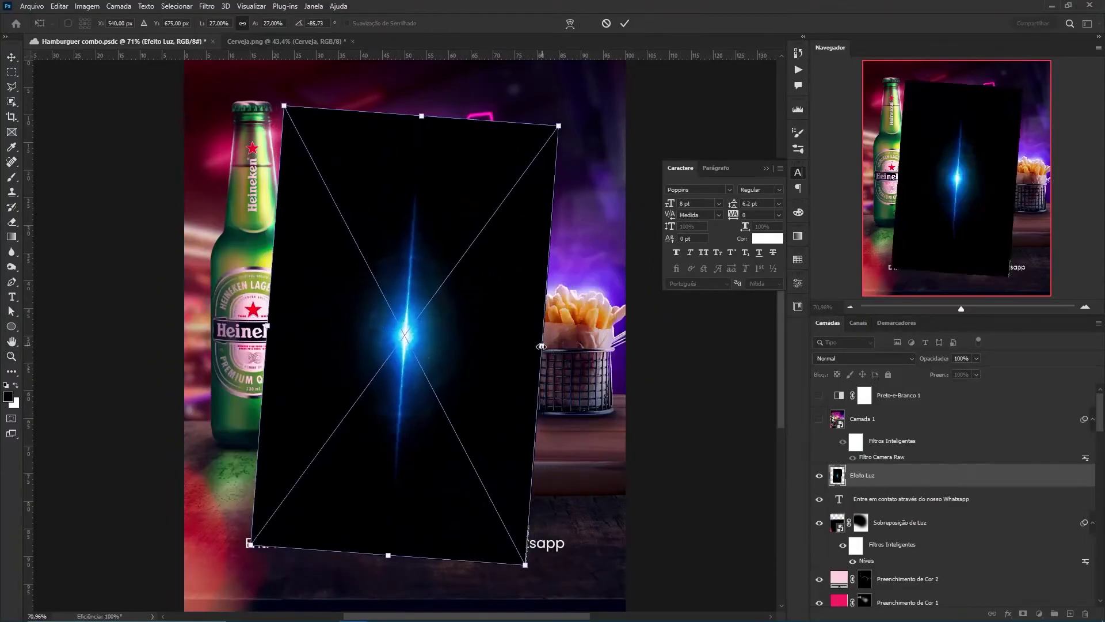
key("ctrl+plus")
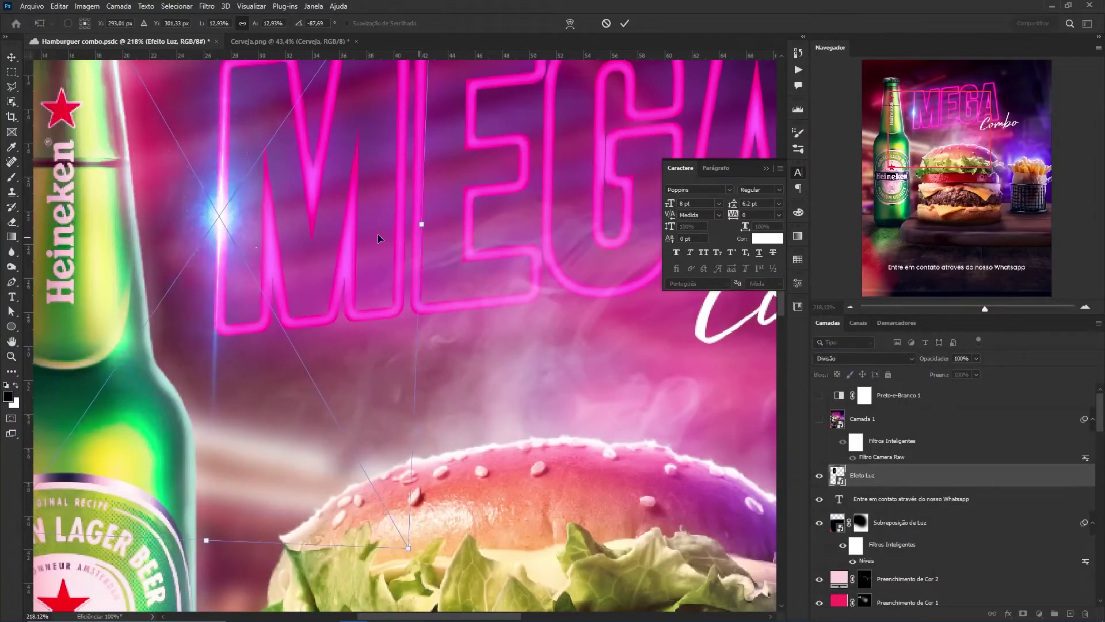
- Squash the flare on the M to 8.41% height and recolor it magenta with Hue/Saturation at 80% opacity
left_click(626, 24)
key("ctrl+u")
key("Tab")
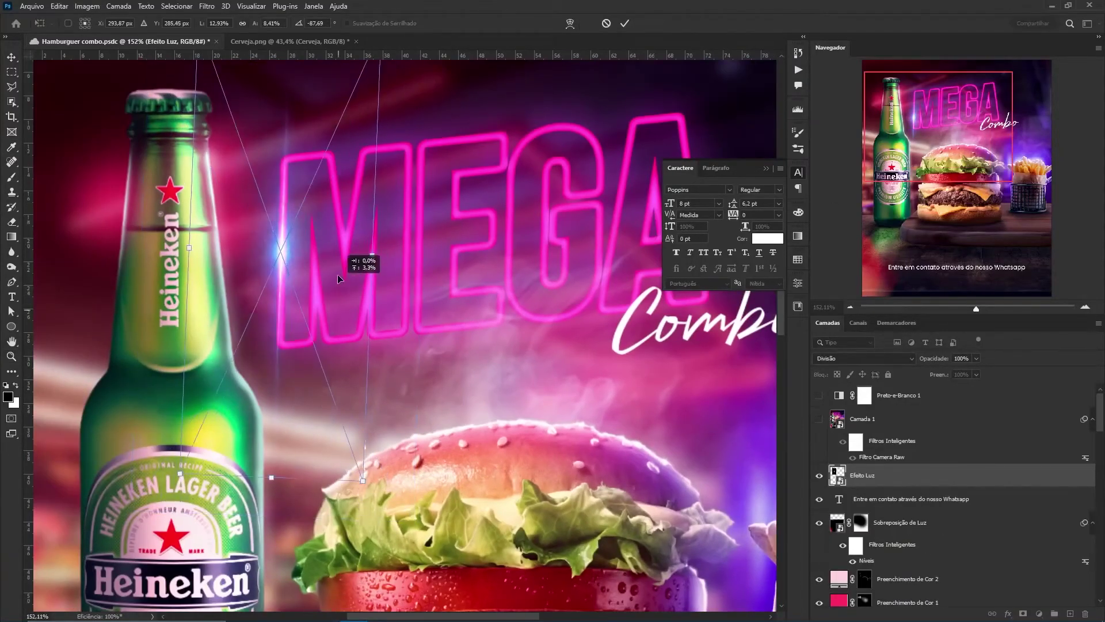
- Duplicate the magenta flare and place the smaller copy on the upper outer corner of the A in MEGA
scroll(297, 273, "up", 2)
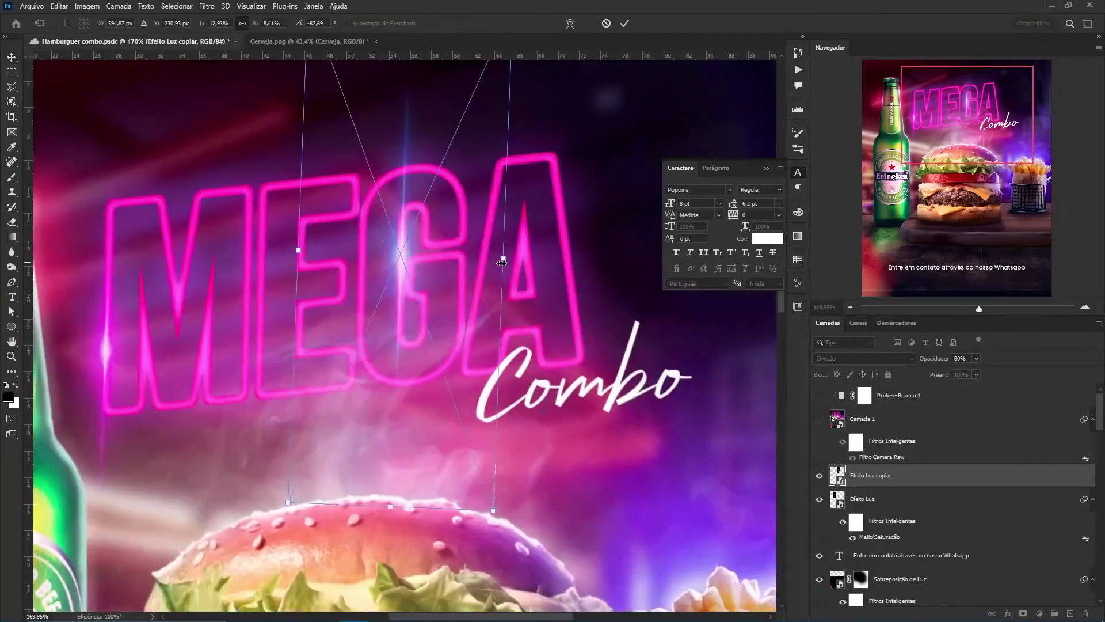
left_click_drag(501, 133, 477, 79)
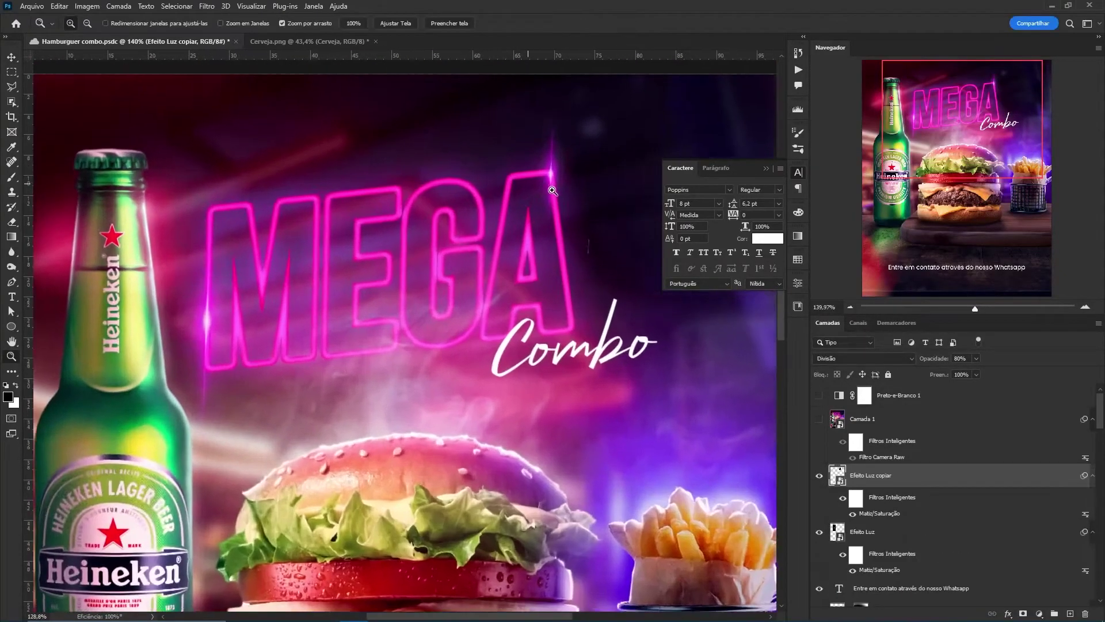
left_click_drag(554, 190, 495, 190)
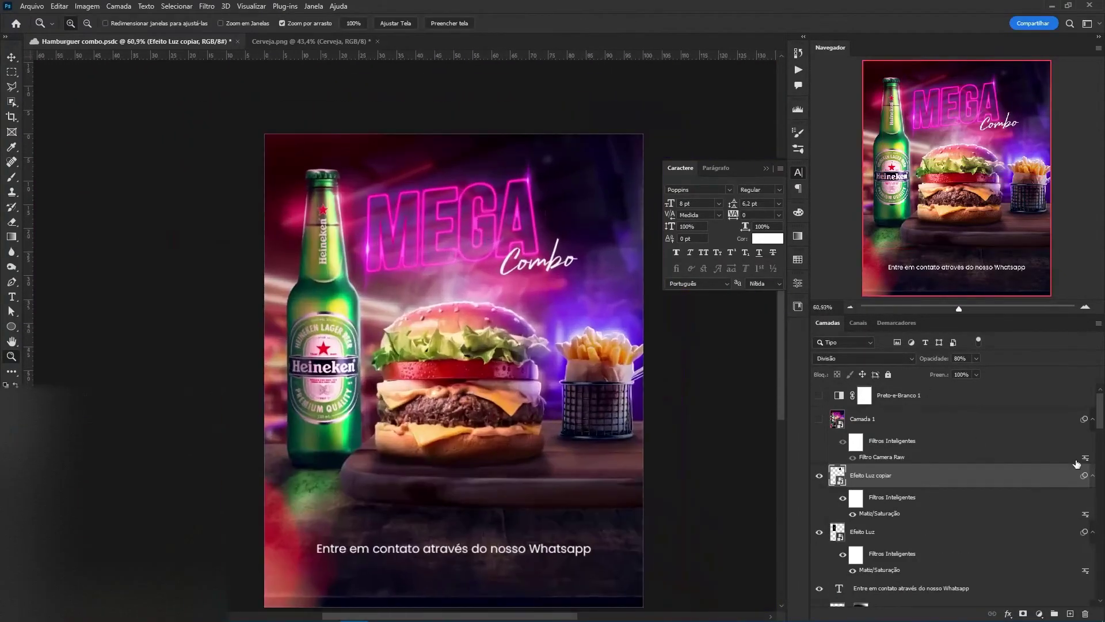
- Stamp all visible layers, including both flares, into a new layer below Camada 1 and convert it to a smart object
key("ctrl+alt+shift+e")
right_click(902, 480)
left_click(944, 282)
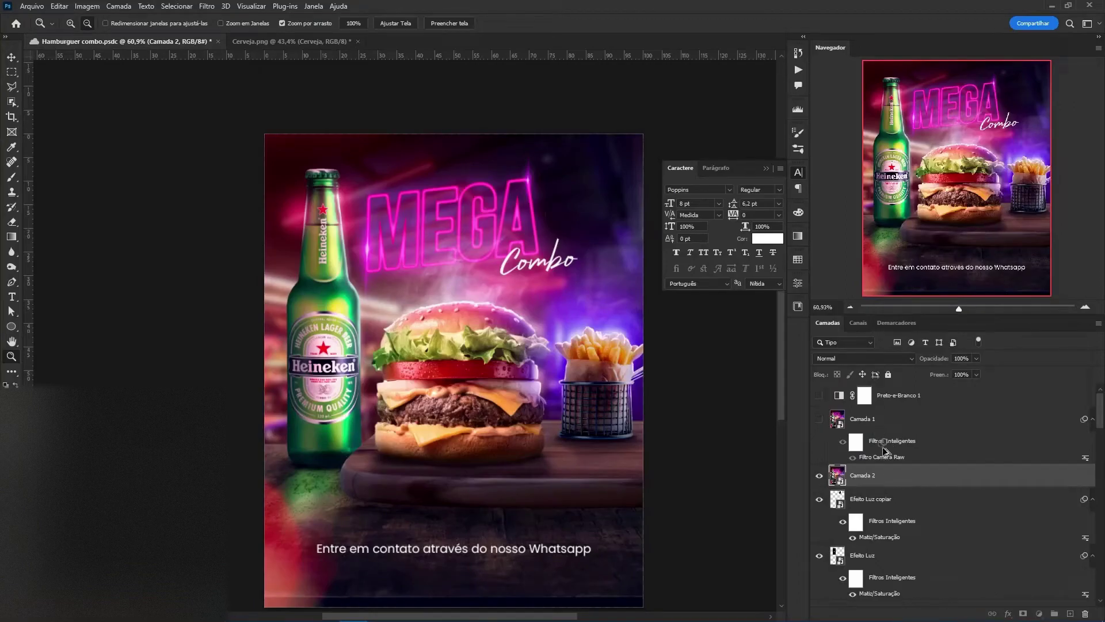
left_click(885, 449)
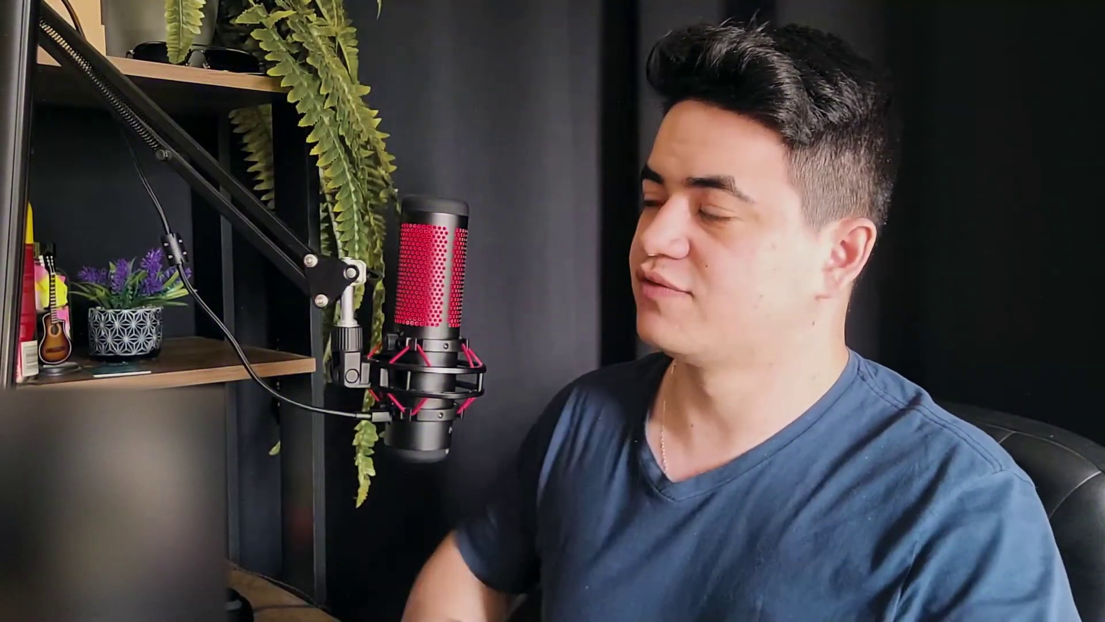